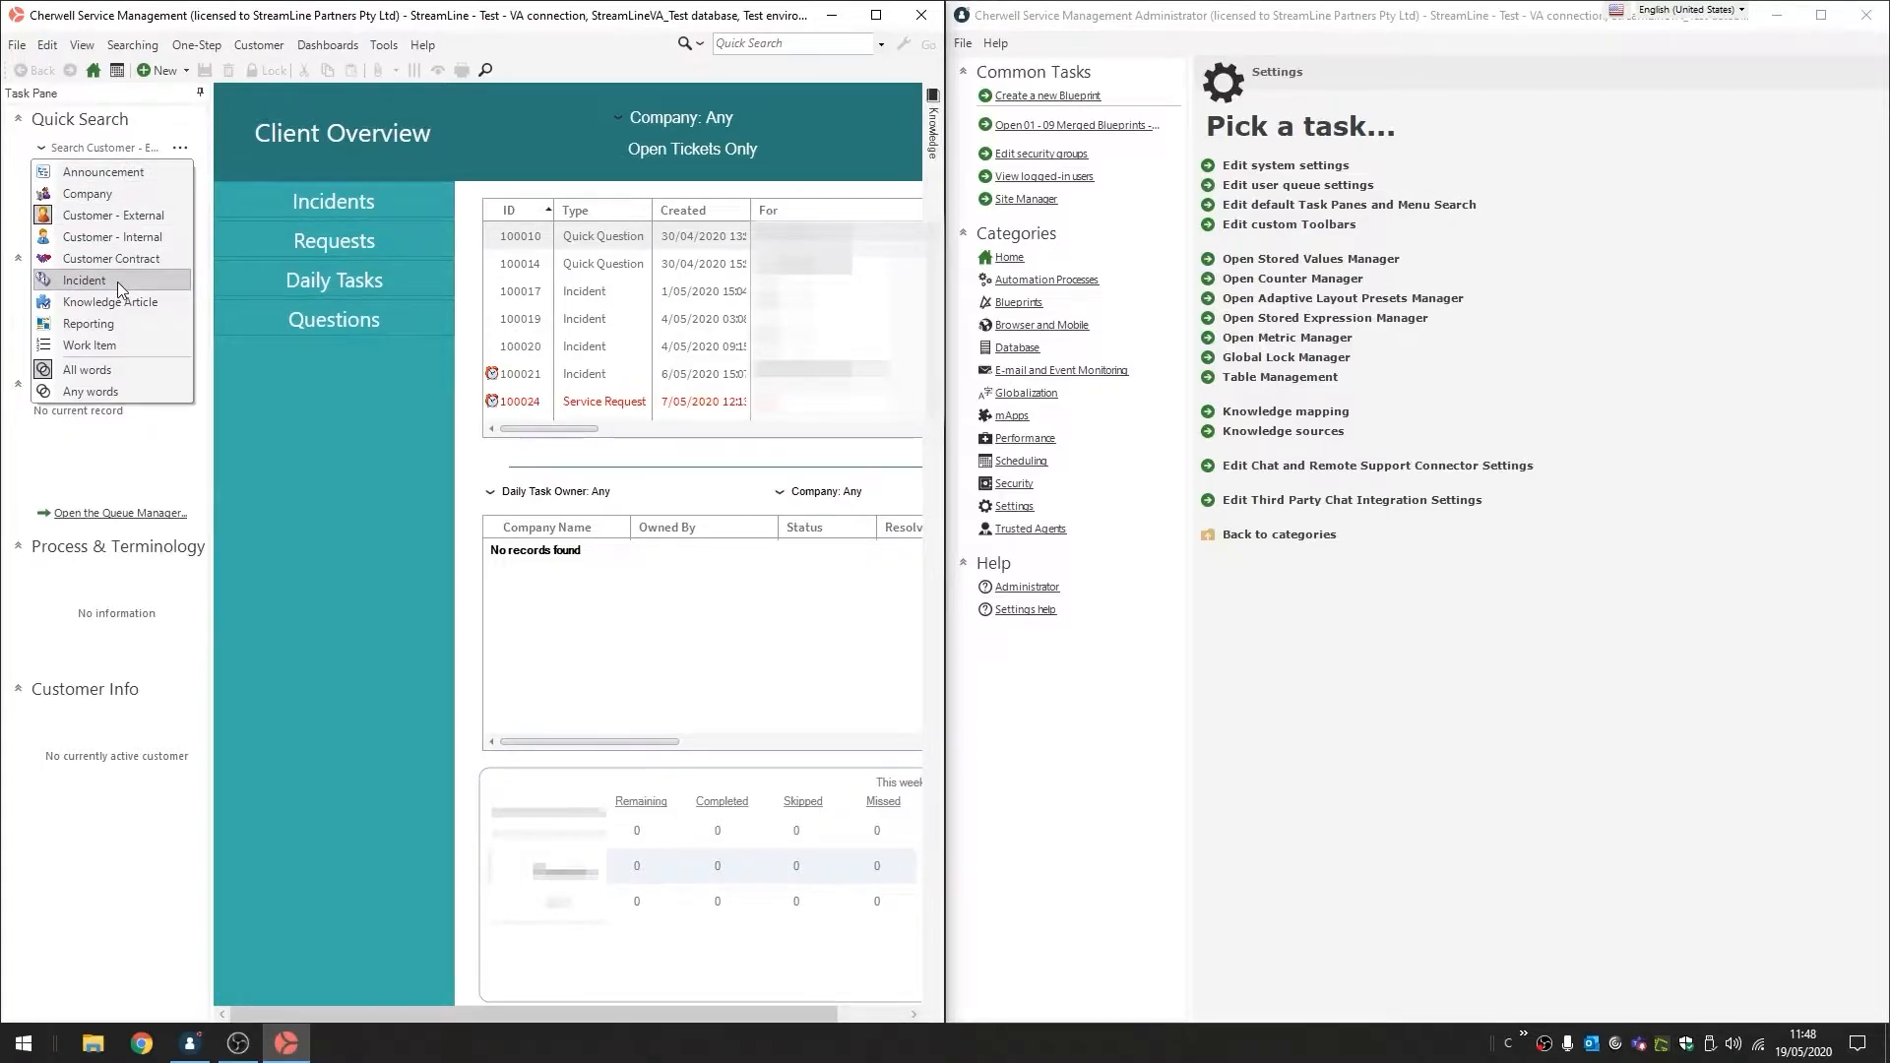
Create a new blueprint, select the Company object in it, and set the client's Quick Search to Company.
click(1050, 97)
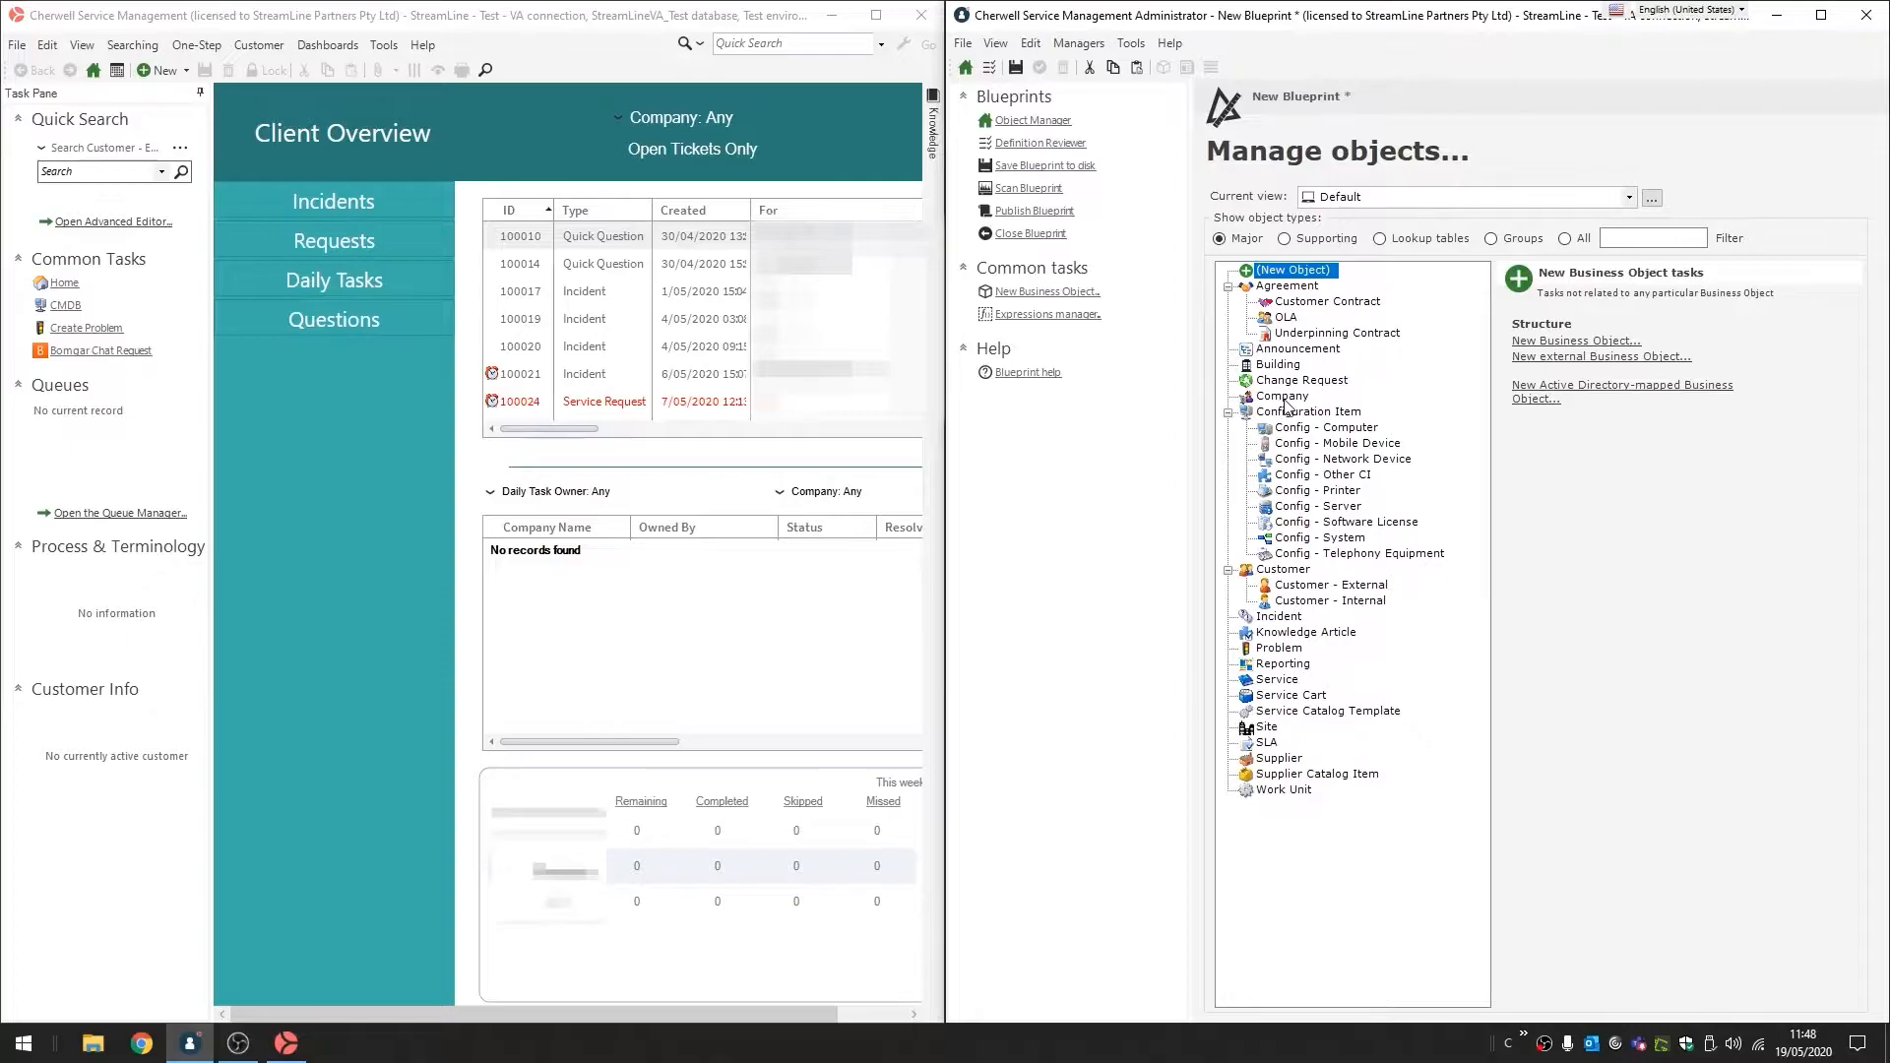
click(1282, 396)
click(99, 147)
click(118, 192)
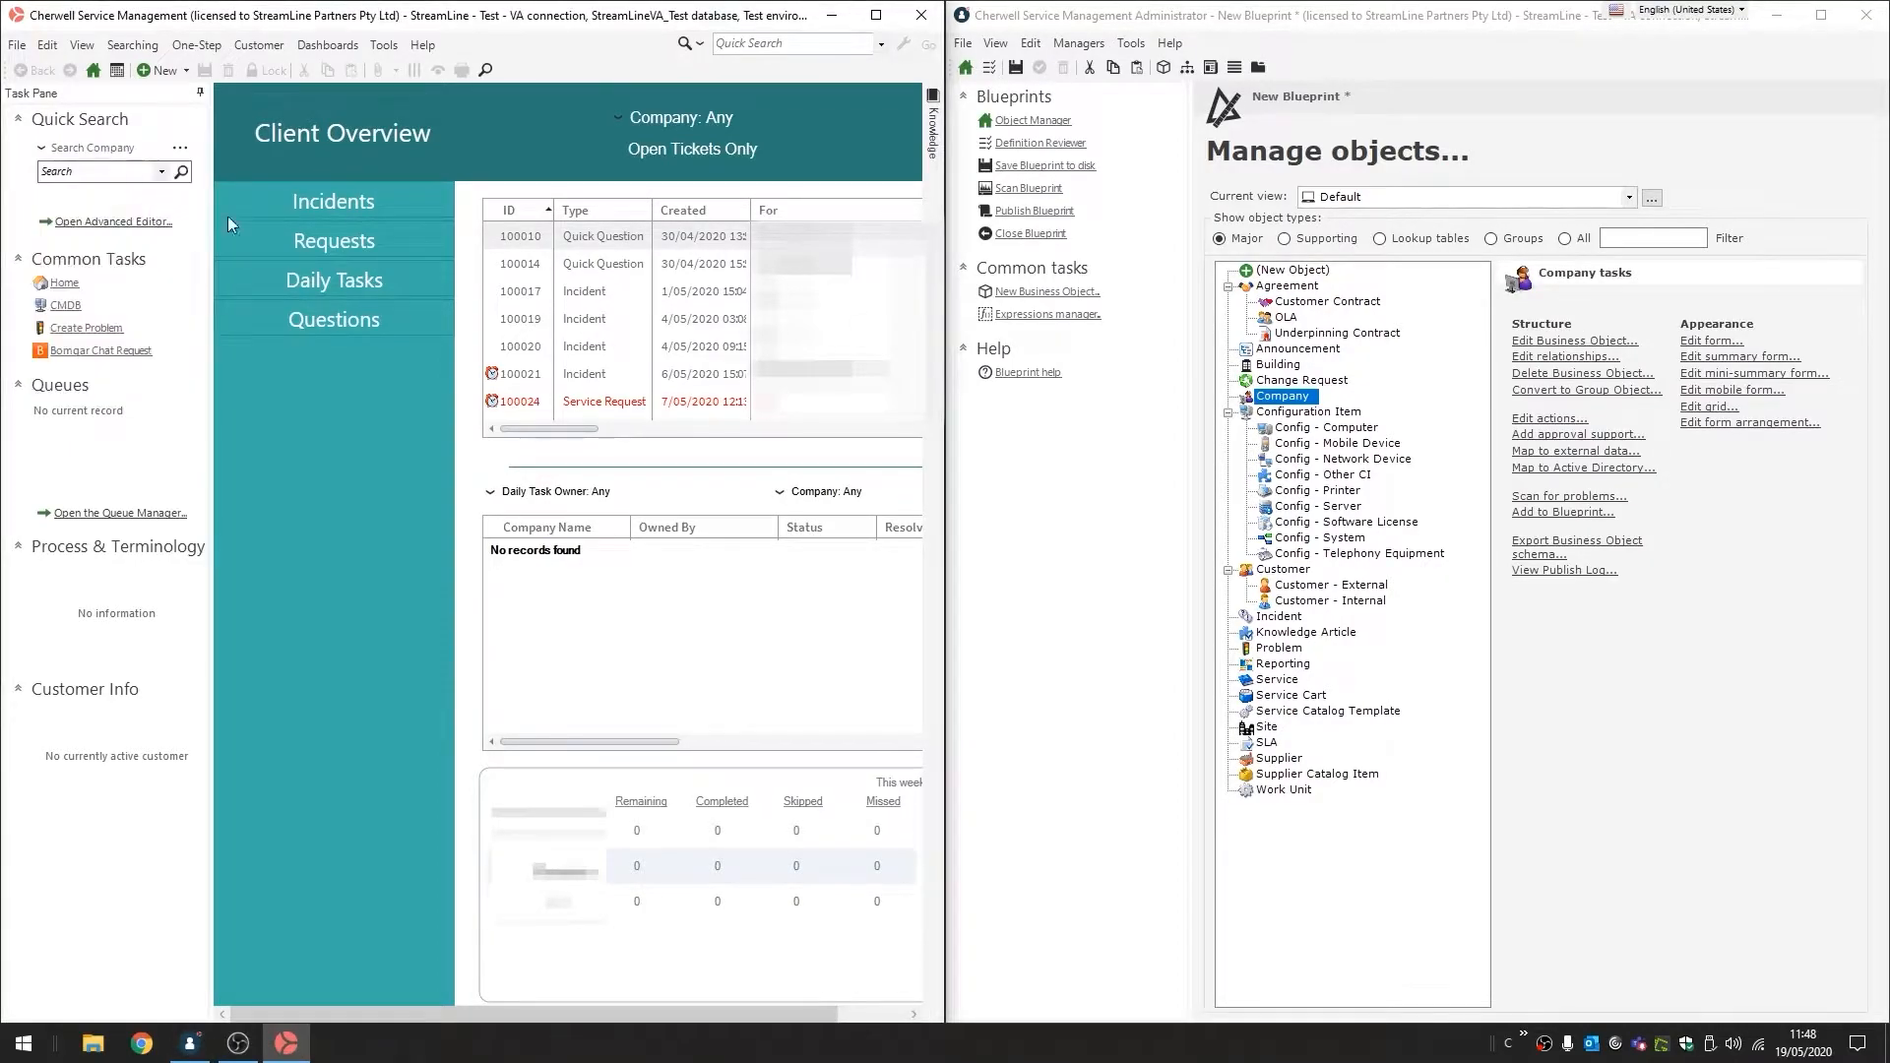
Include the Company Phone field of the Company business object in full text search and return to the object manager.
click(1630, 340)
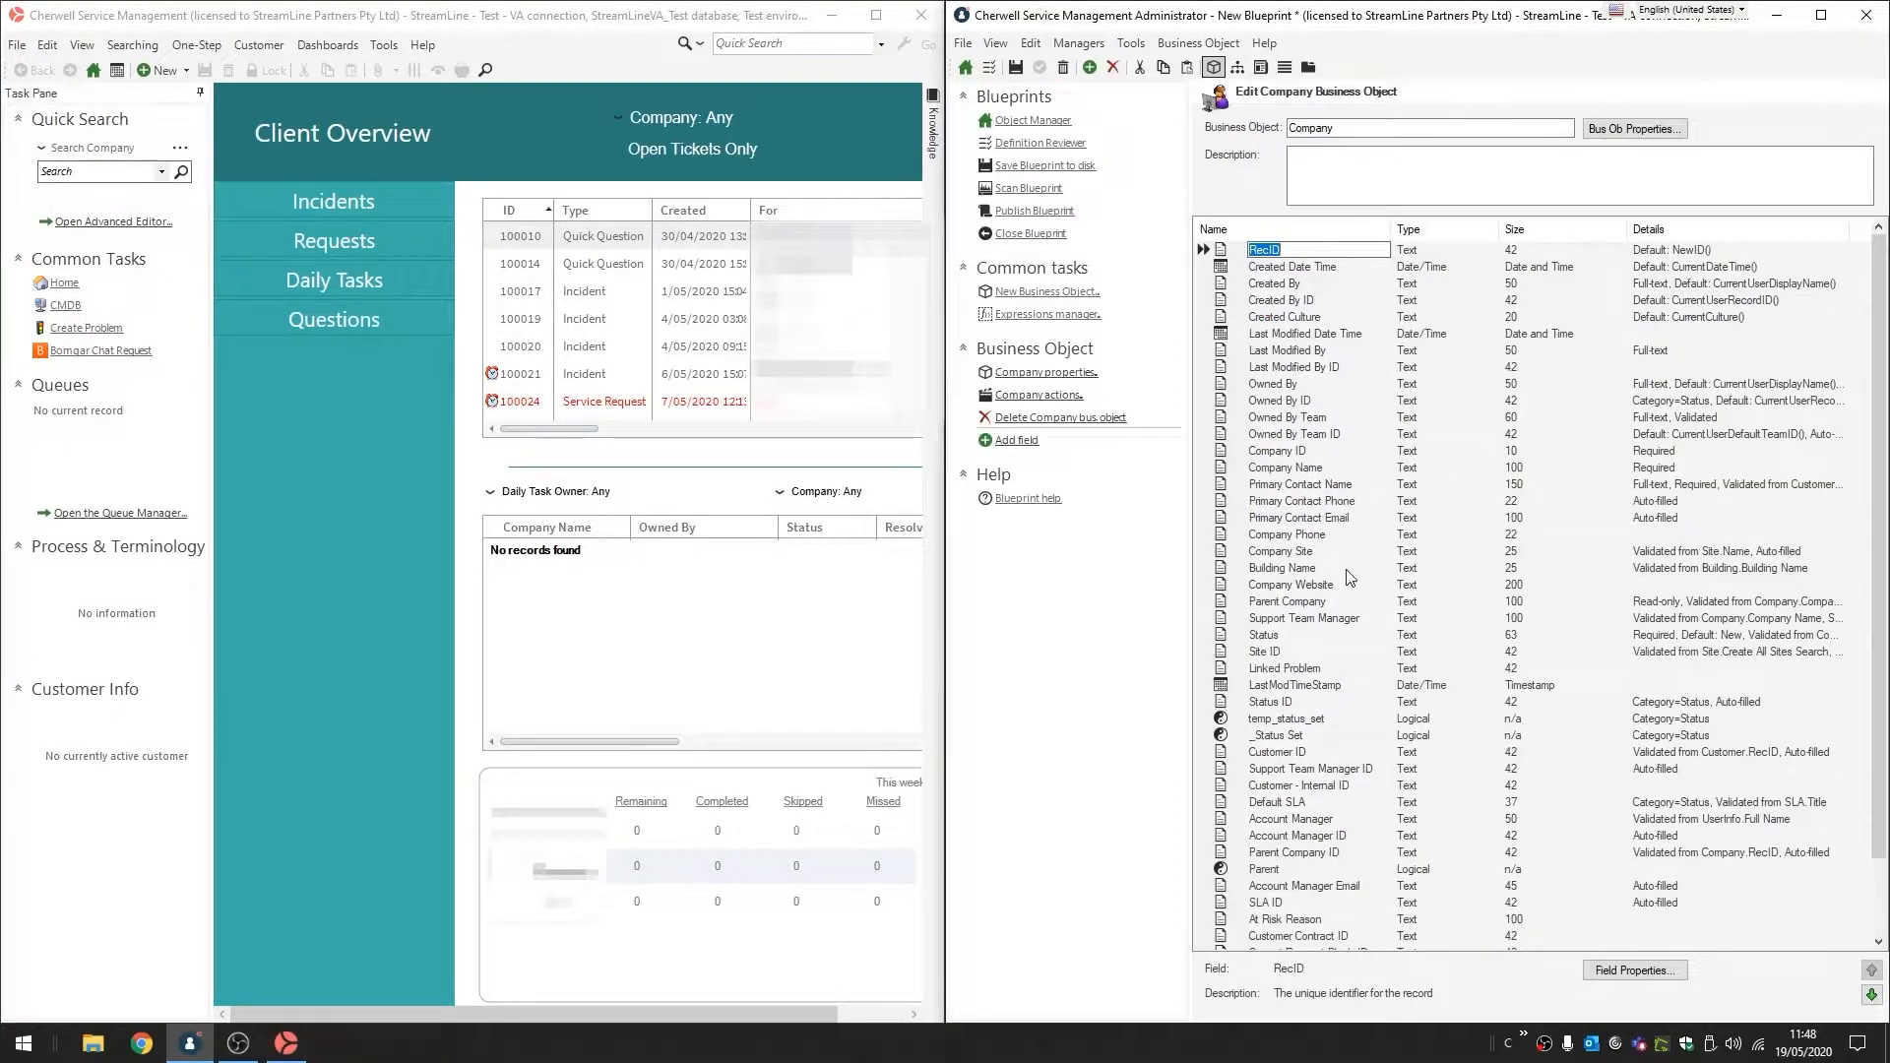
scroll(1351, 577, down, 2)
double_click(1230, 451)
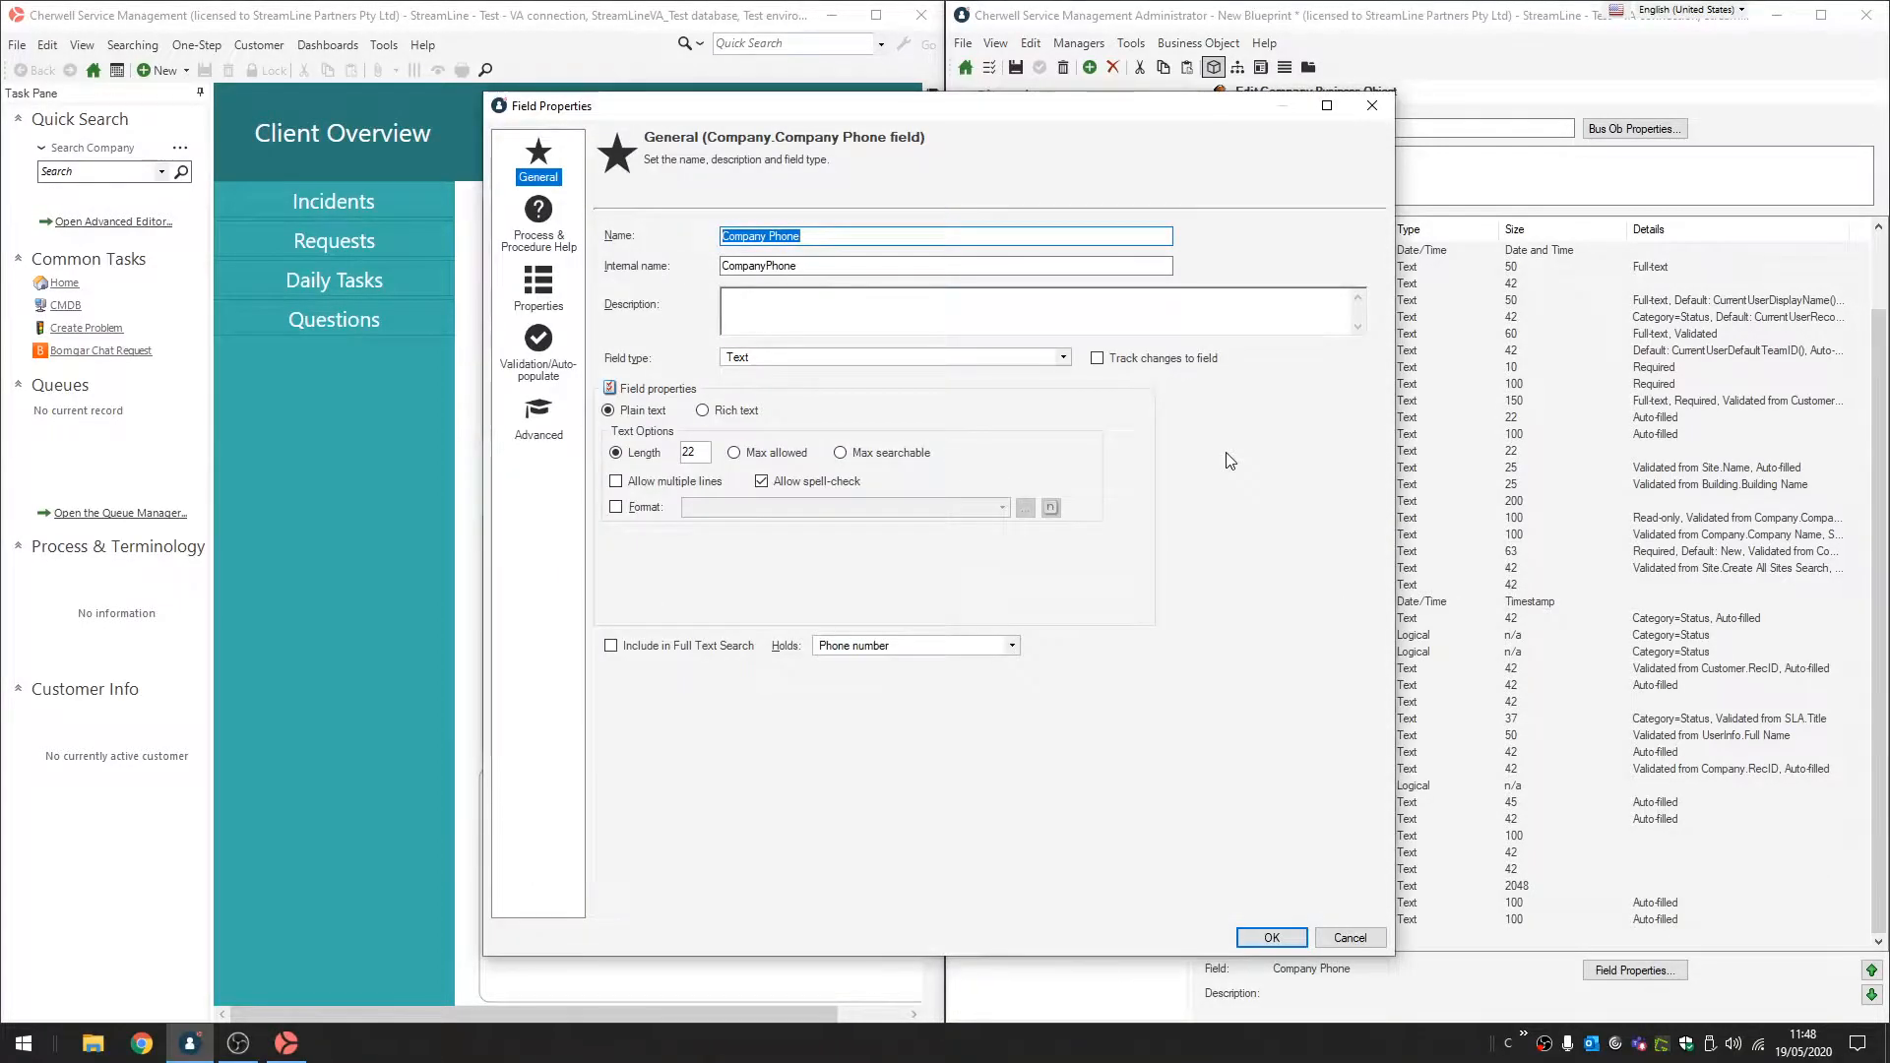
click(720, 650)
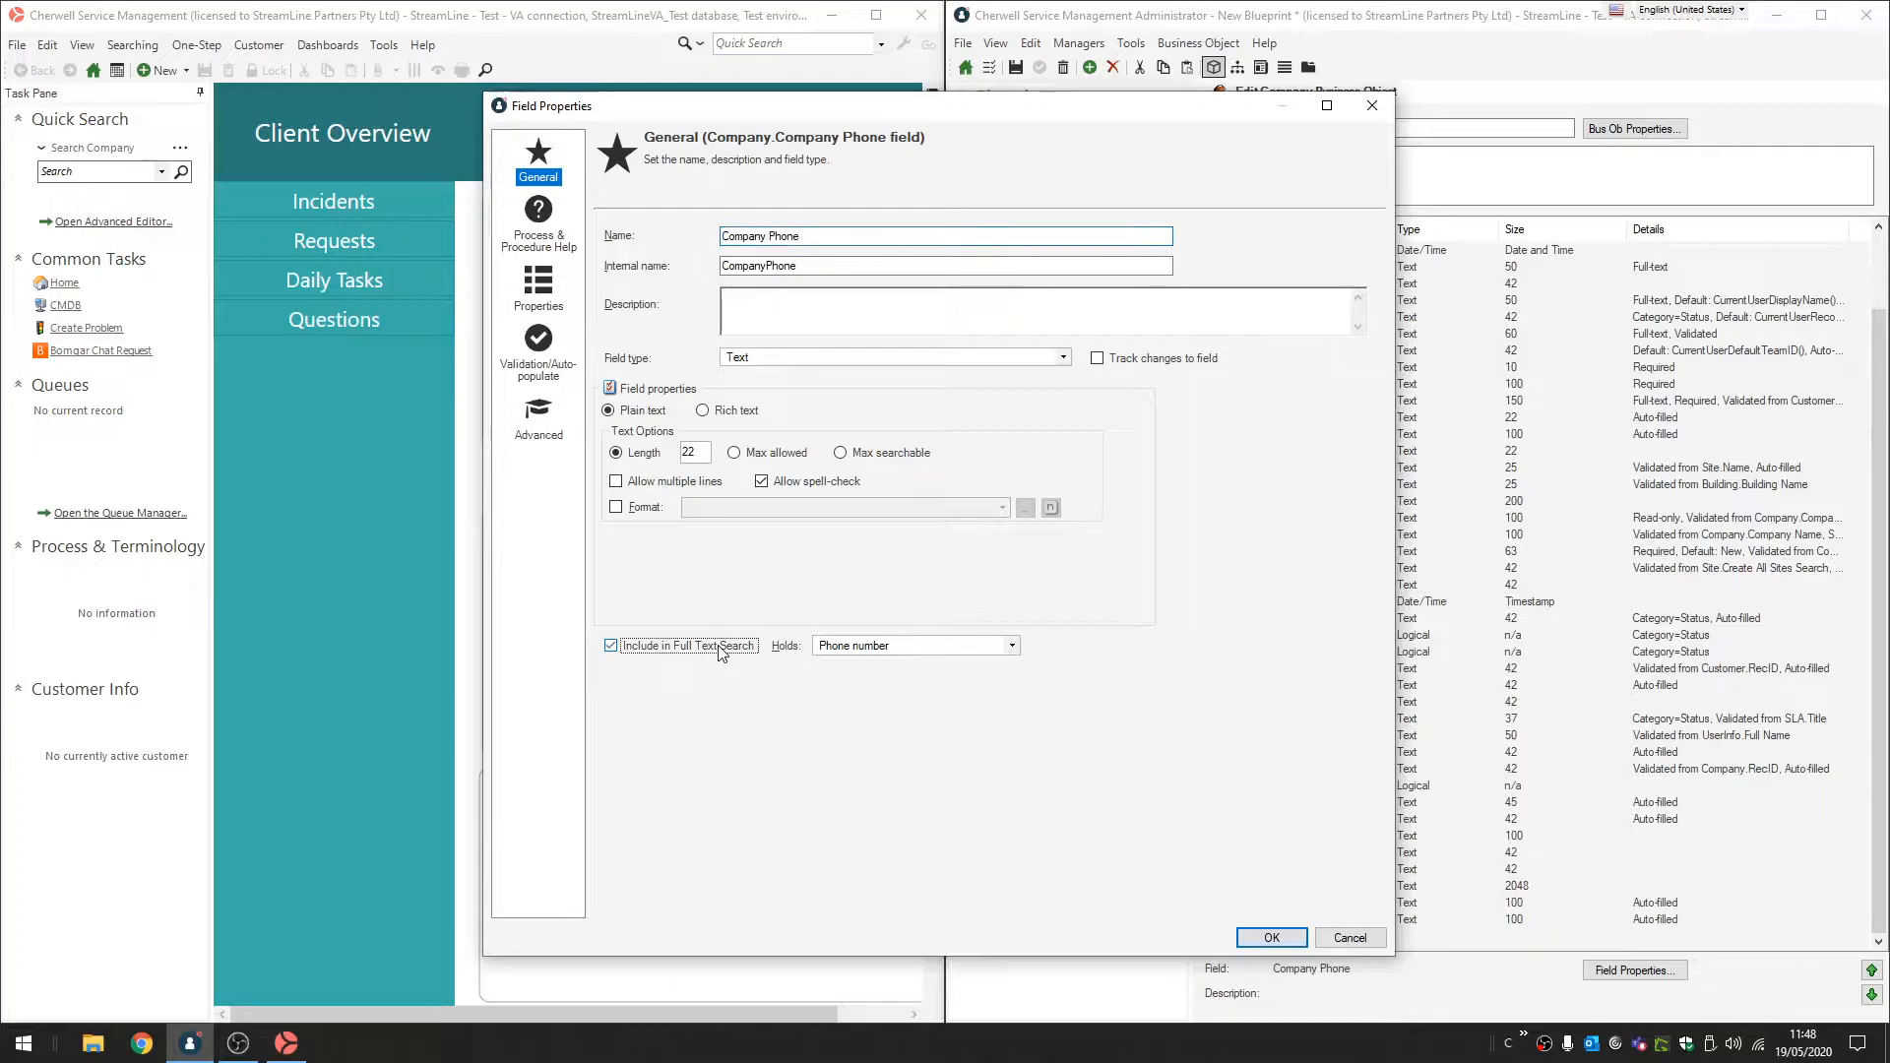
click(1270, 937)
click(964, 69)
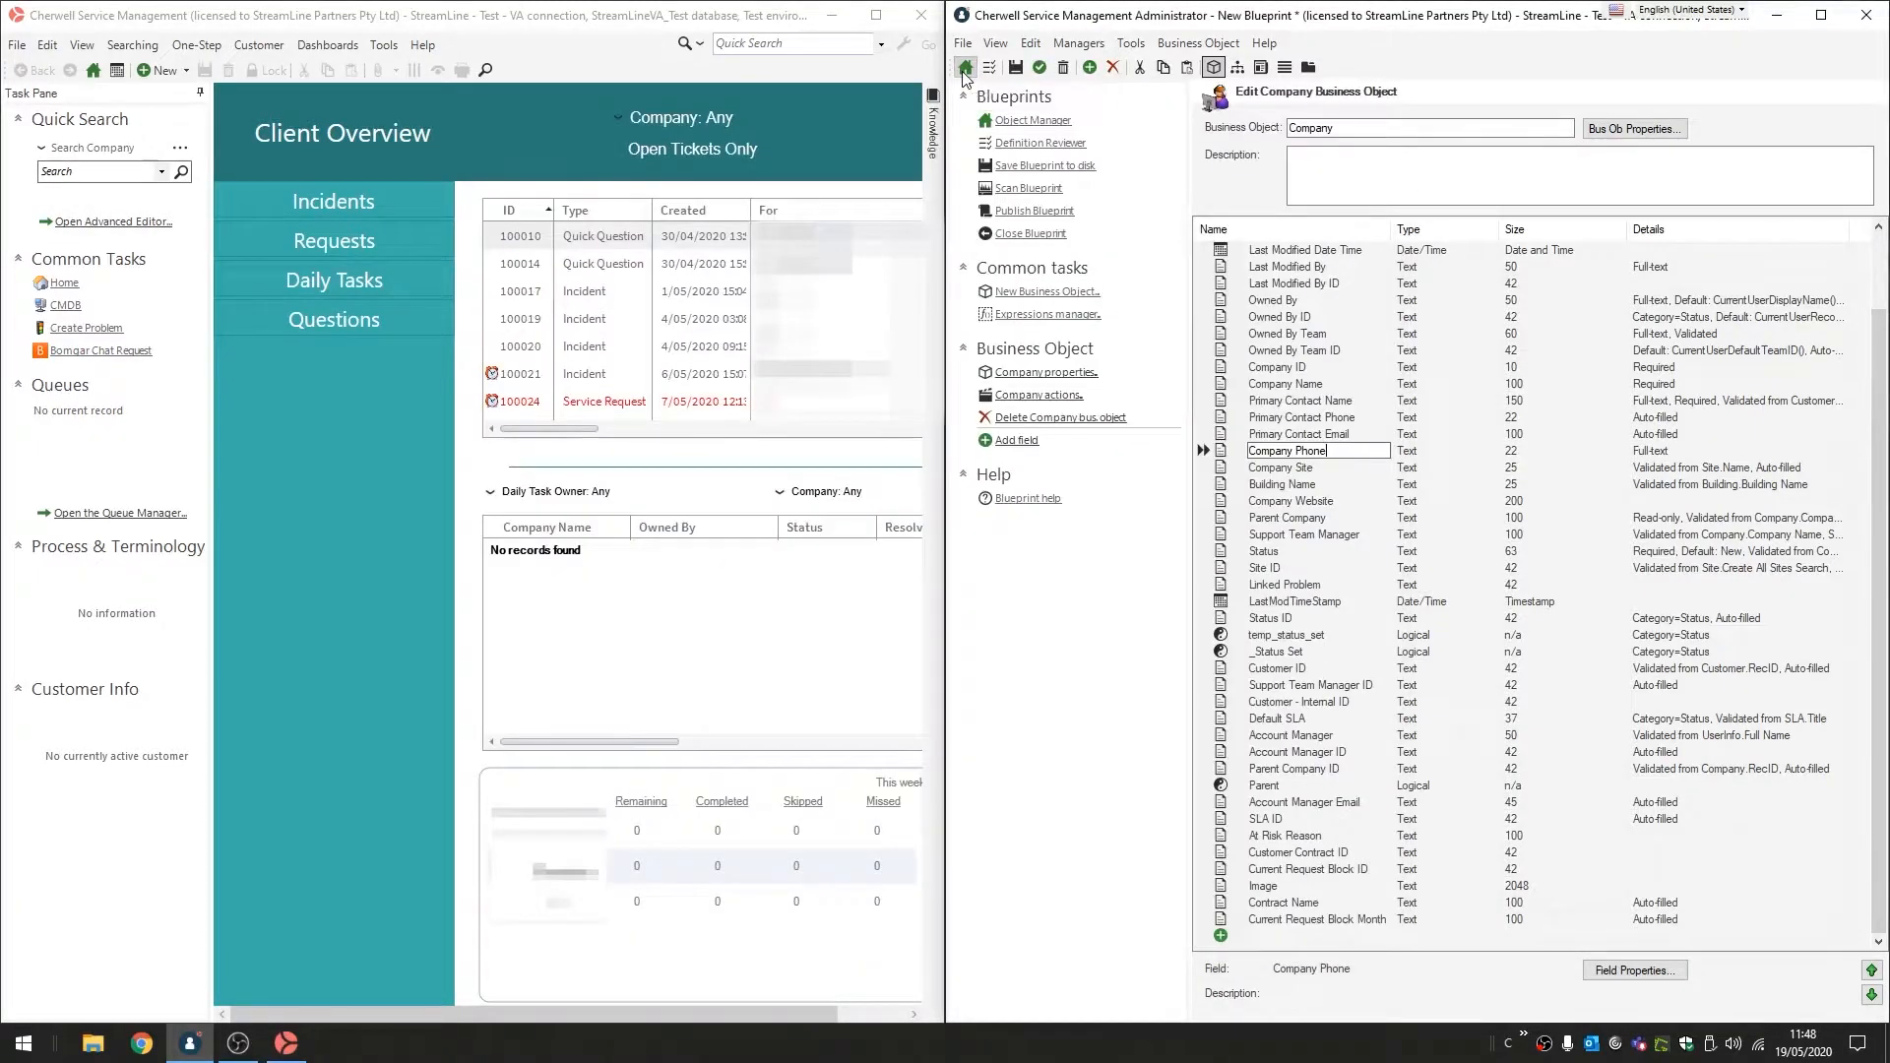
click(1424, 519)
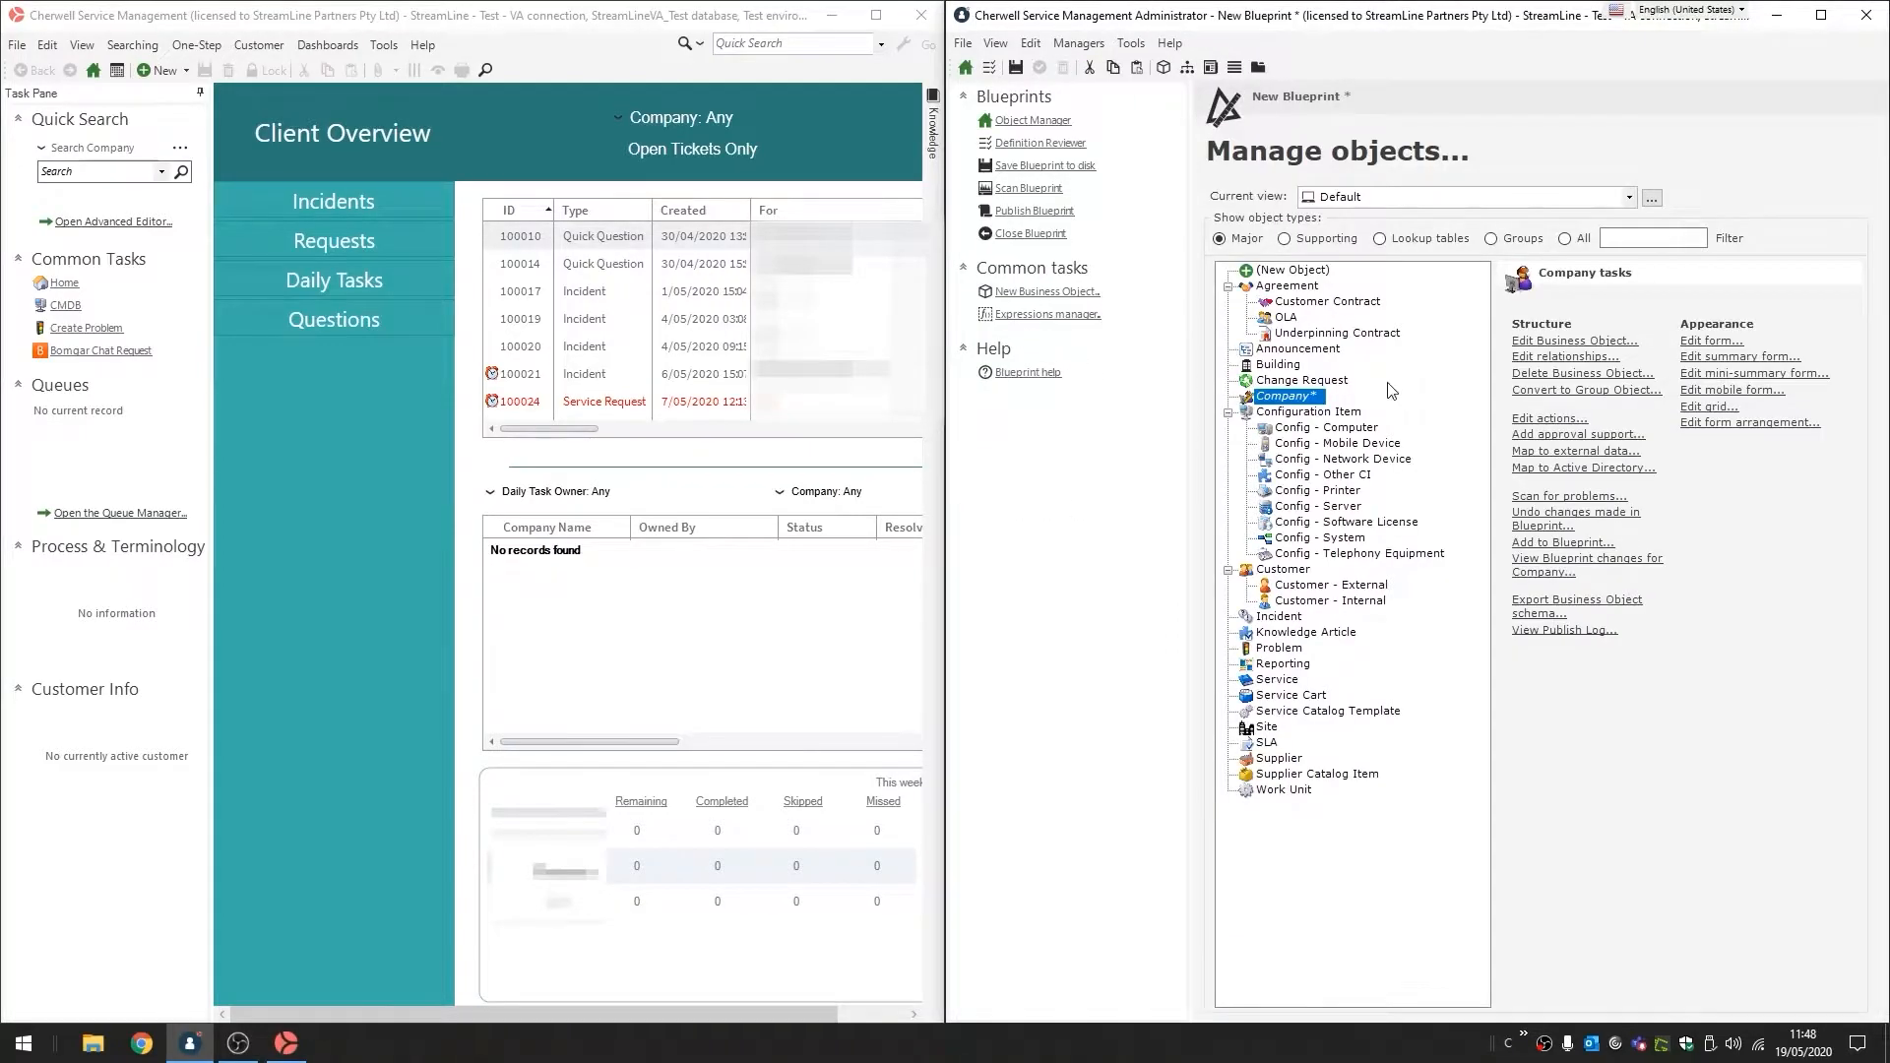
click(110, 152)
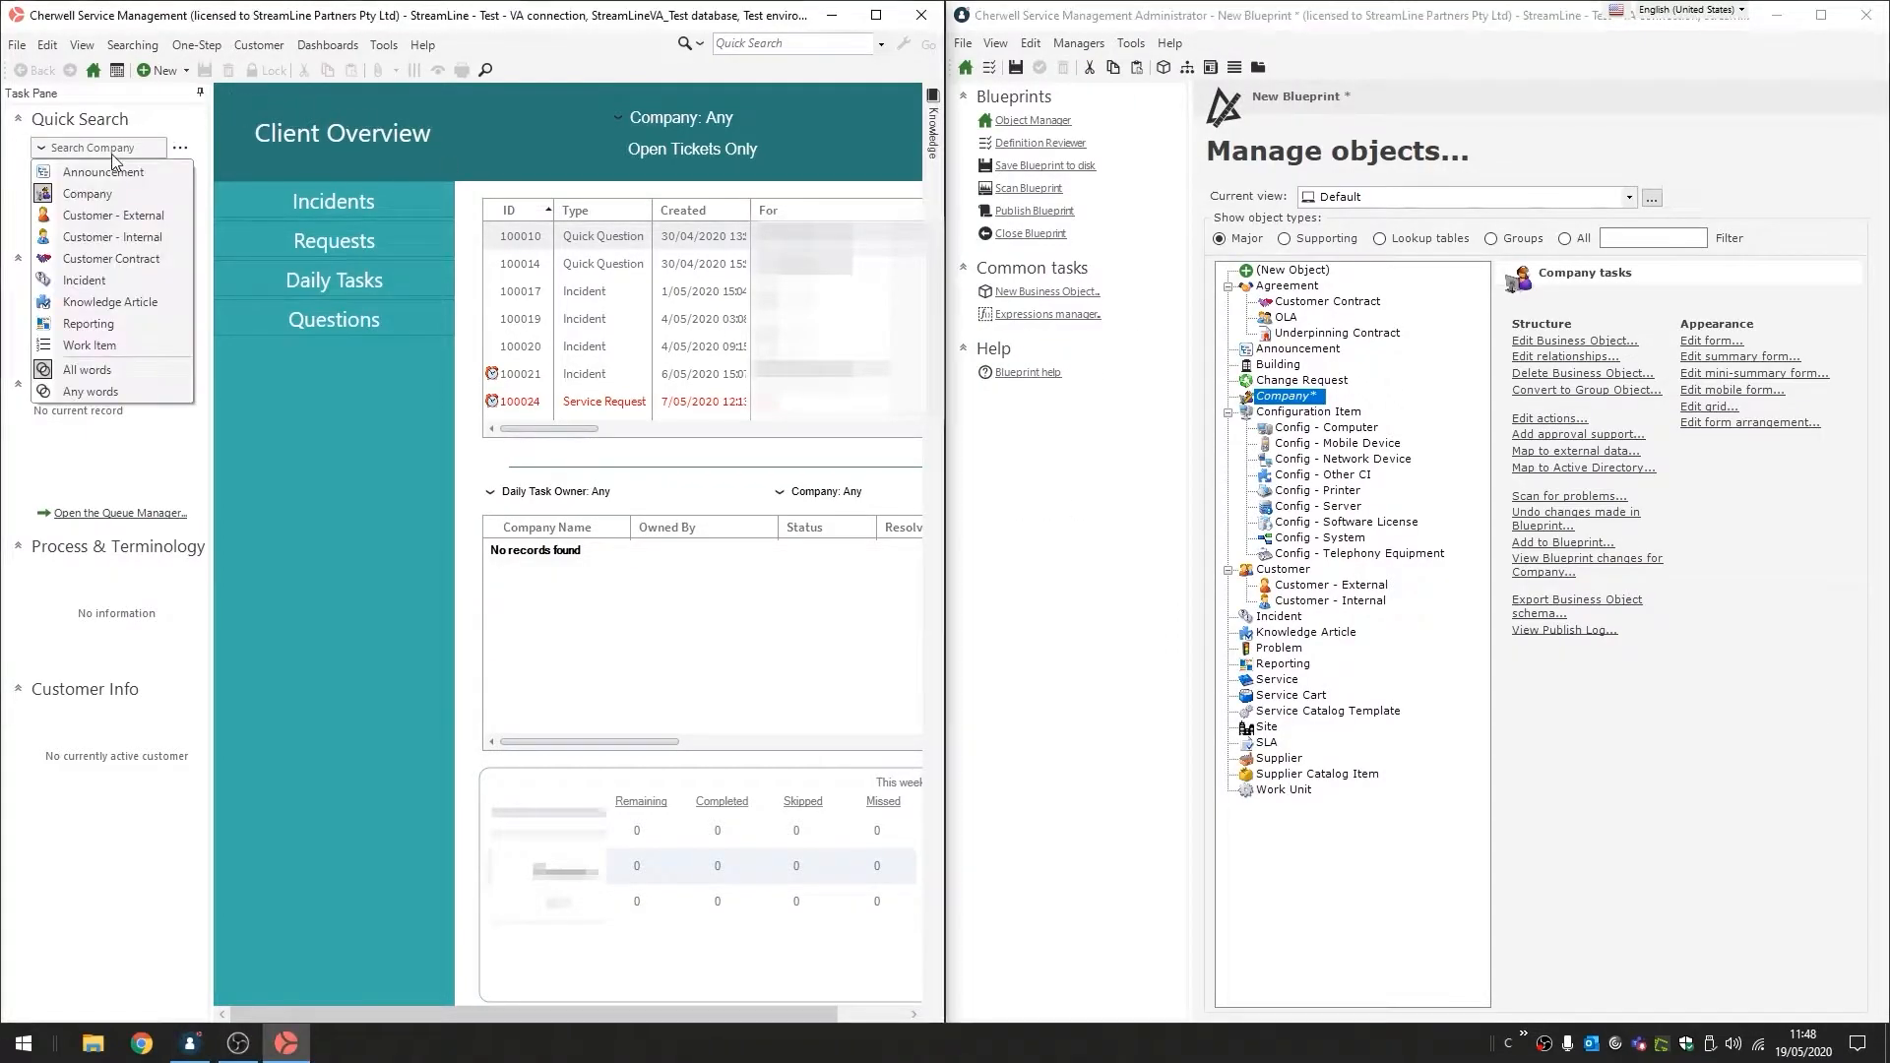
click(236, 7)
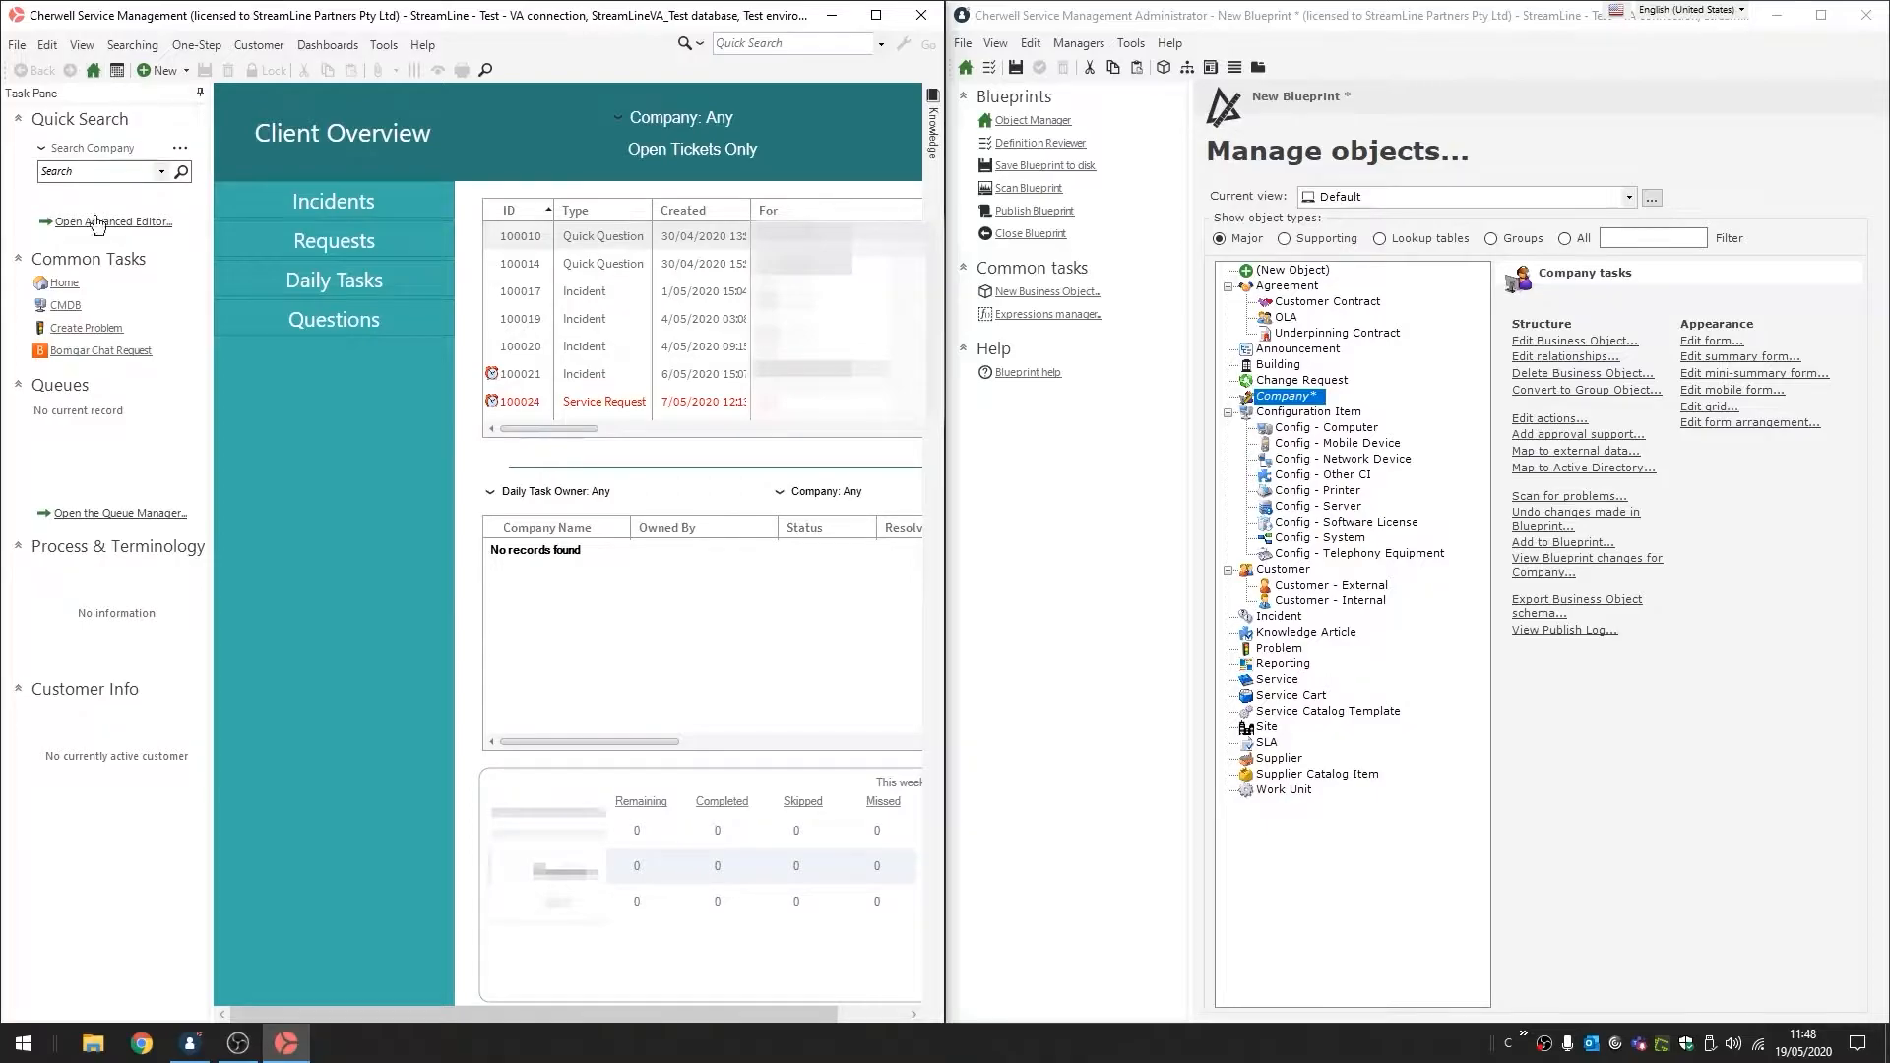
click(383, 44)
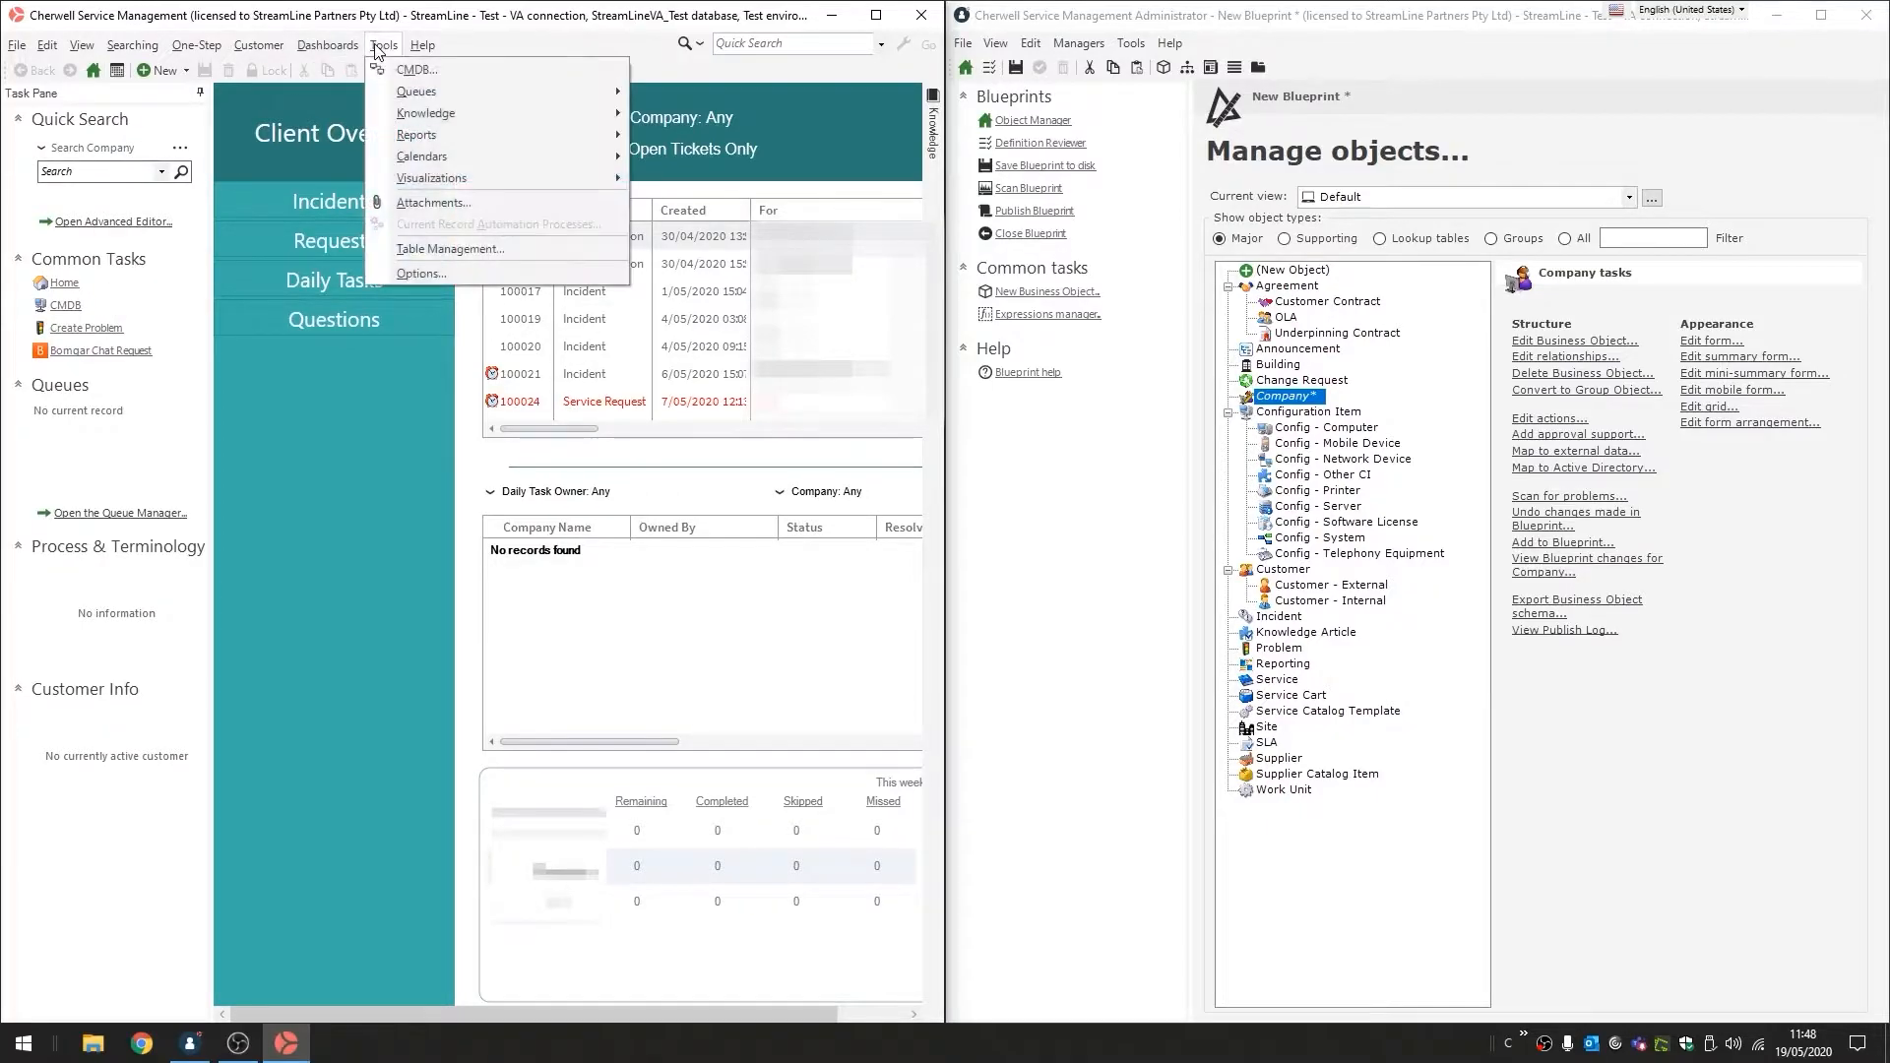
click(380, 47)
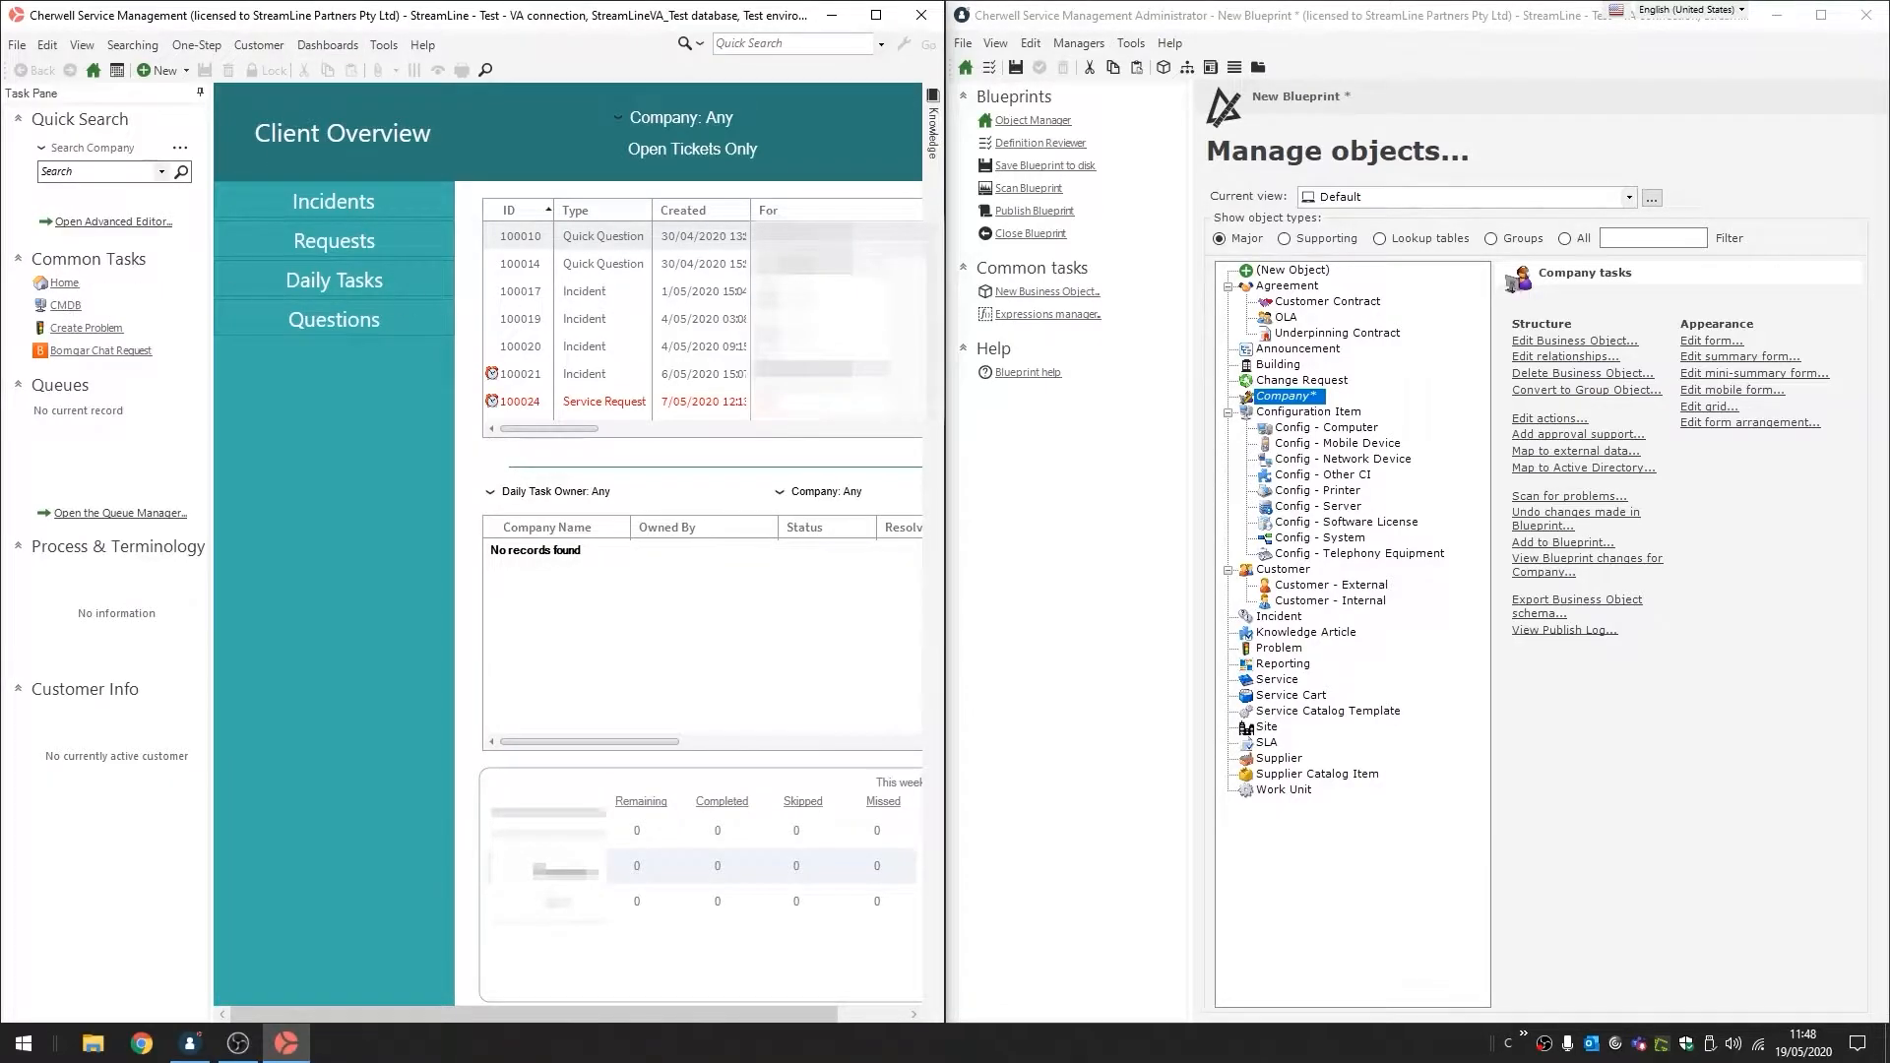
Close the new blueprint without saving its changes.
click(1048, 234)
click(1483, 519)
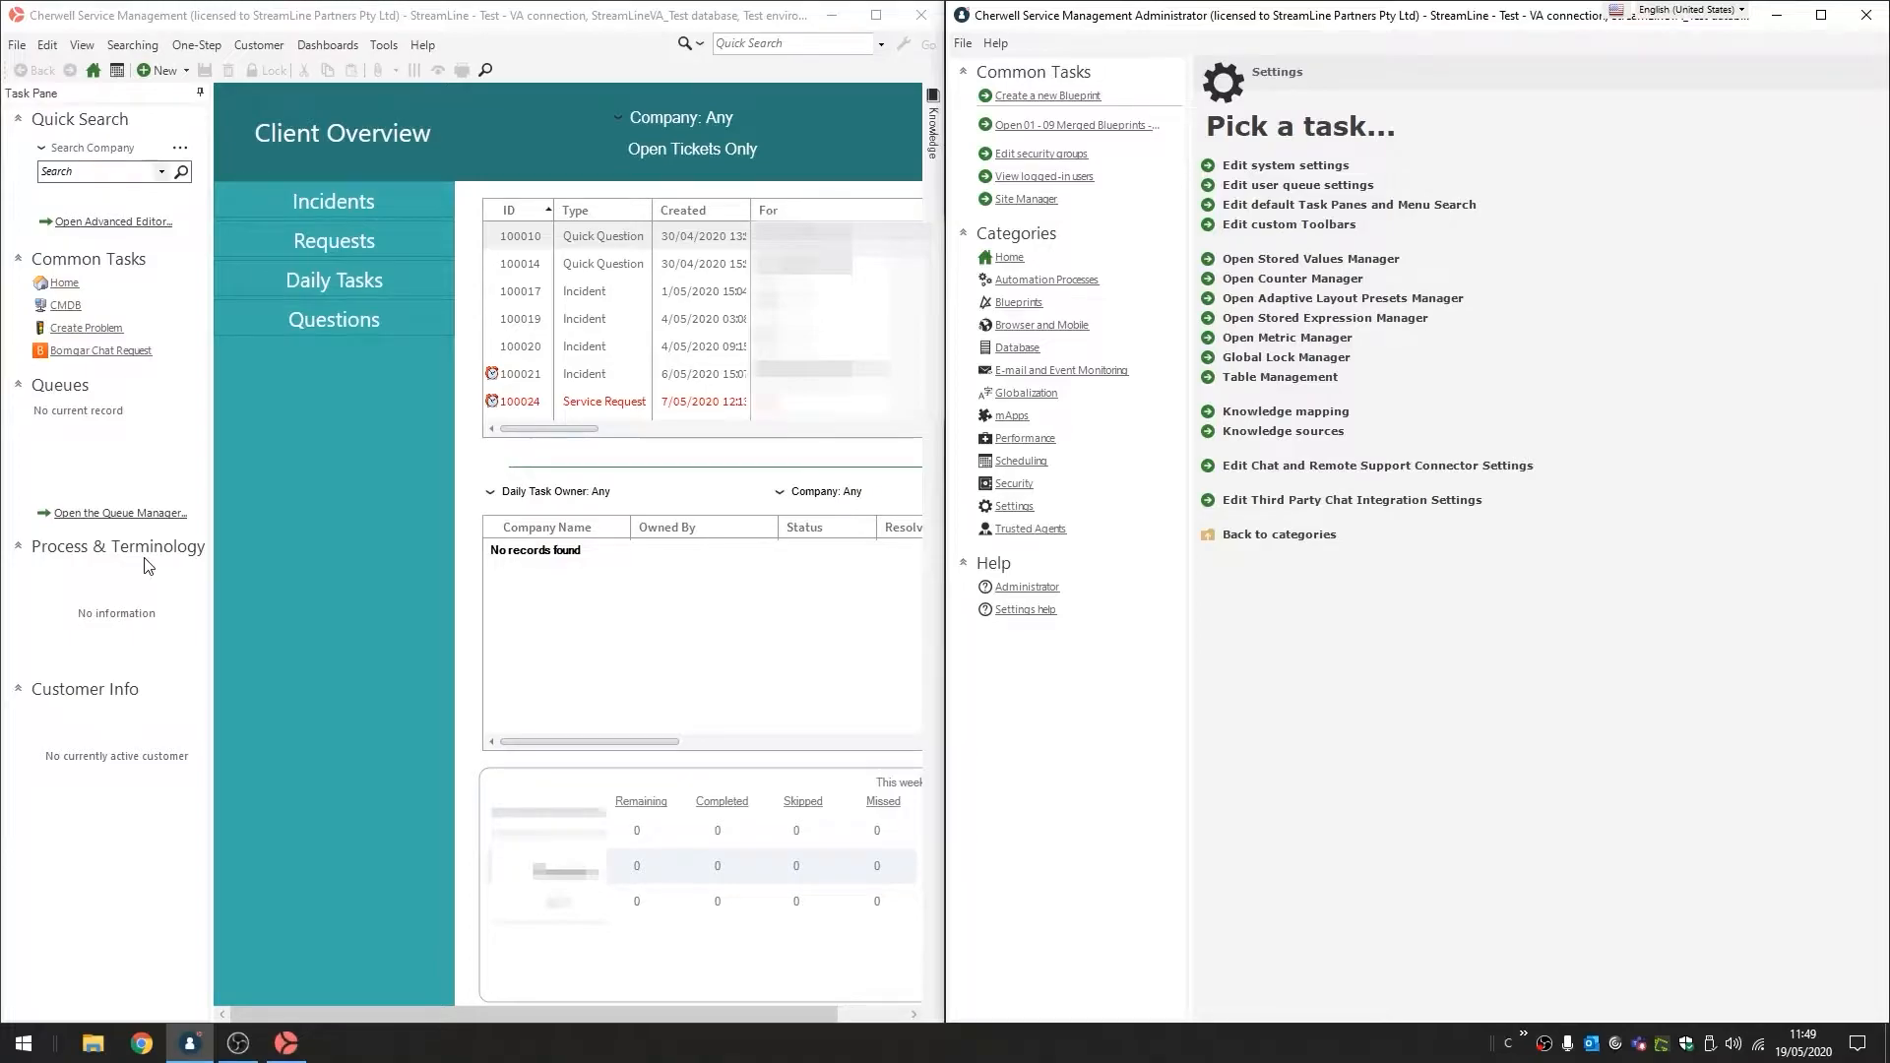
Set the client's Quick Search to Incident and run it without a search term to list the incidents.
click(89, 148)
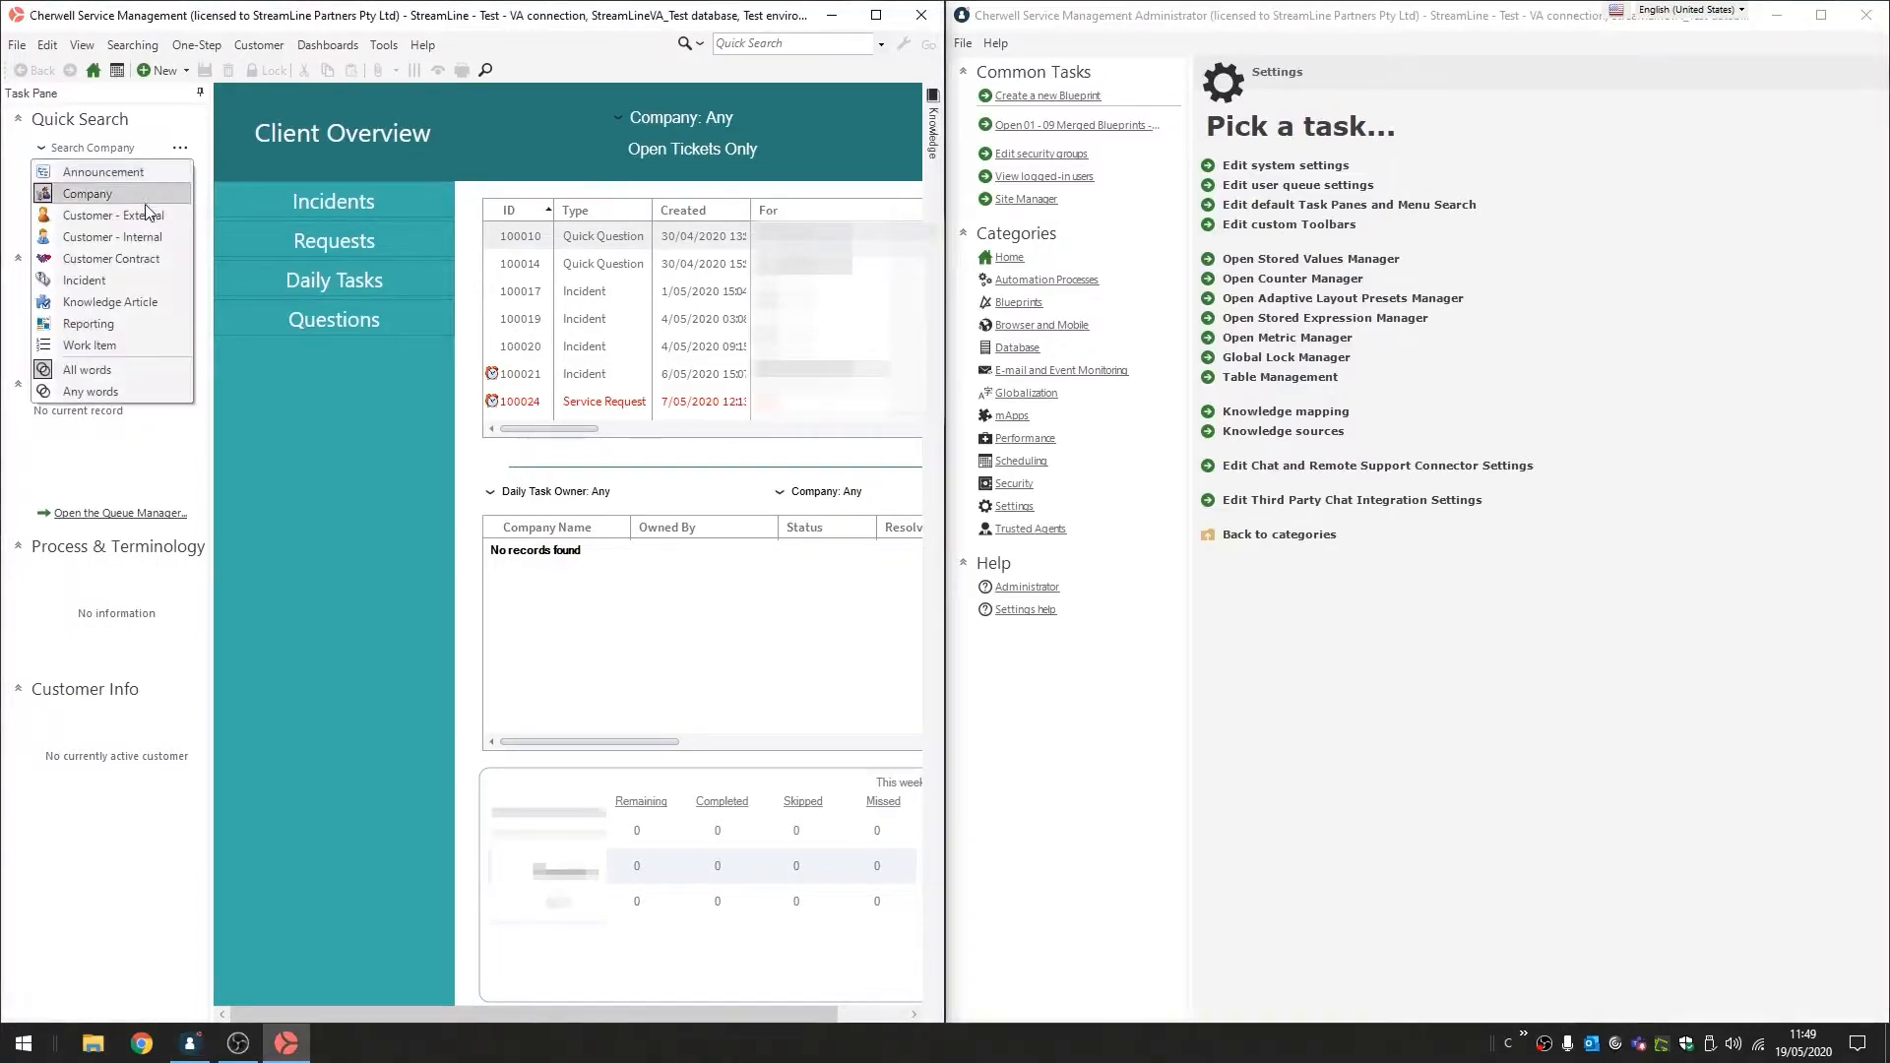
click(155, 280)
click(169, 171)
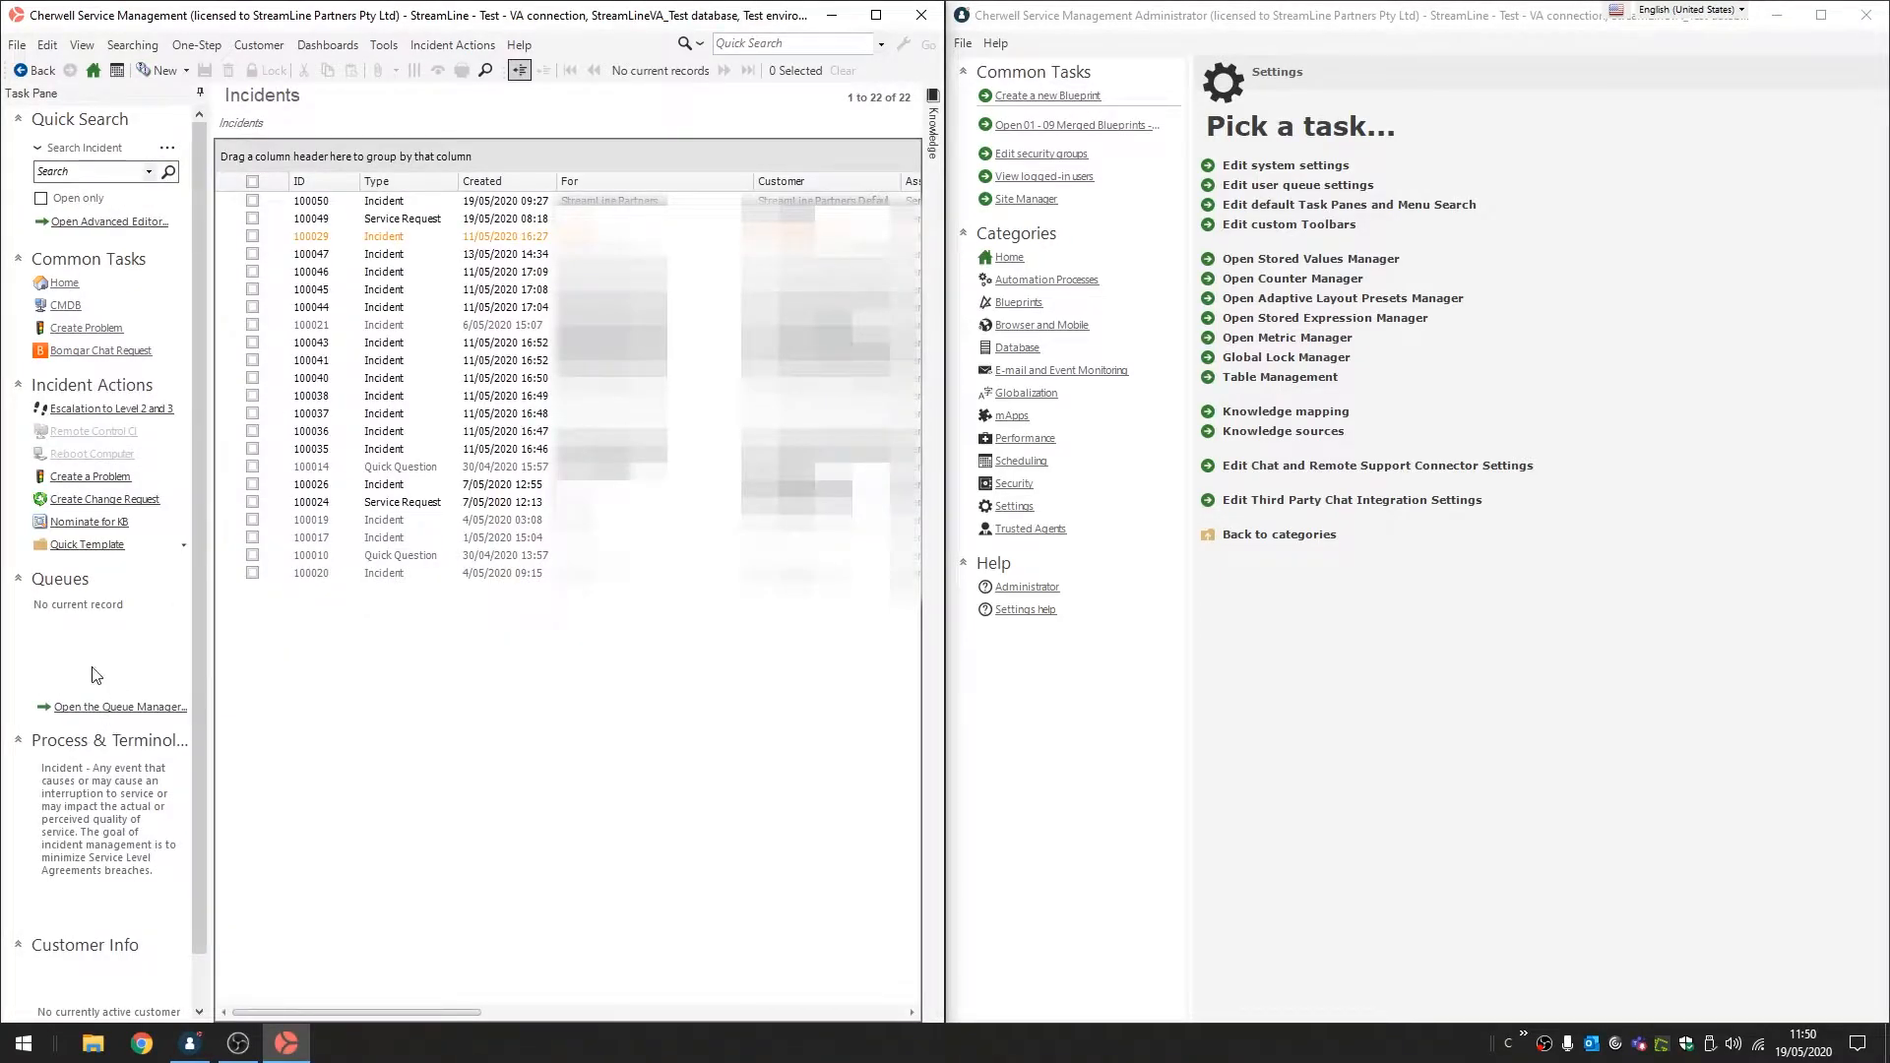
Widen the task pane so that its sections, including Process & Terminology, can be read in full.
scroll(96, 772, down, 1)
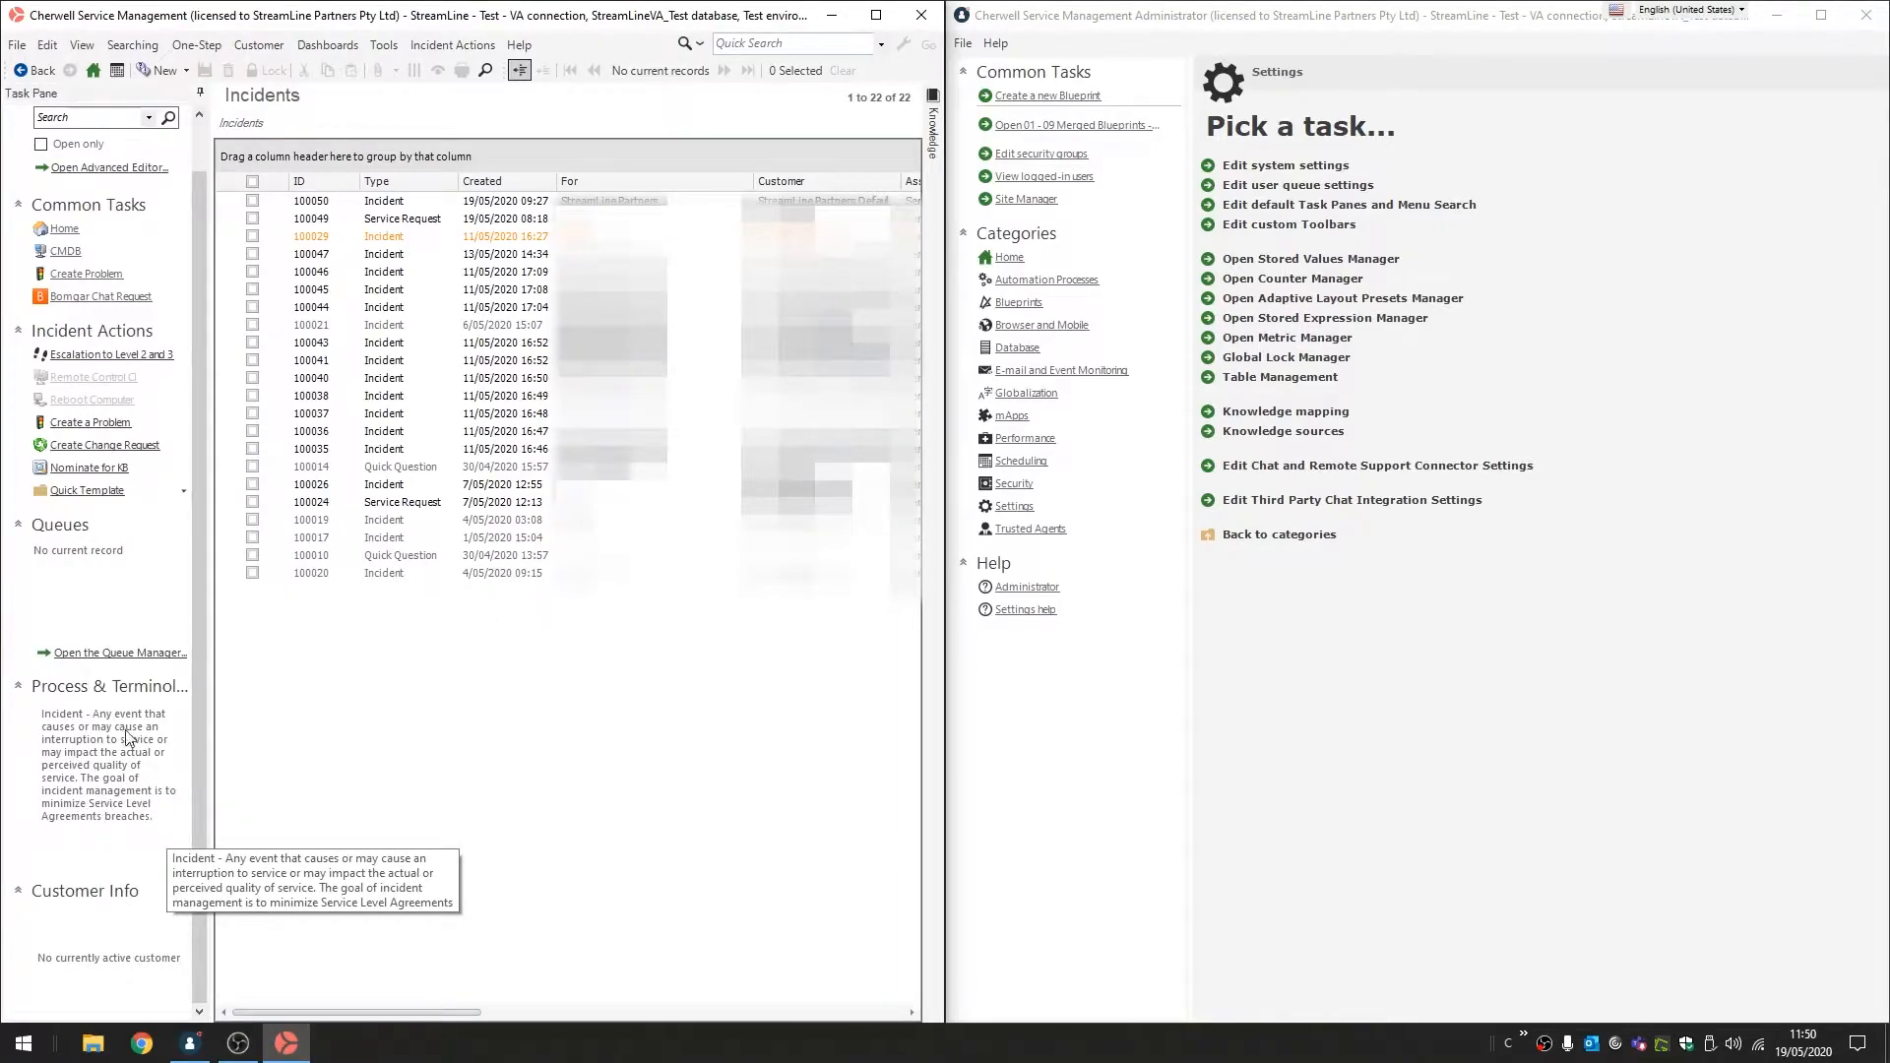
scroll(133, 693, up, 2)
scroll(119, 730, down, 2)
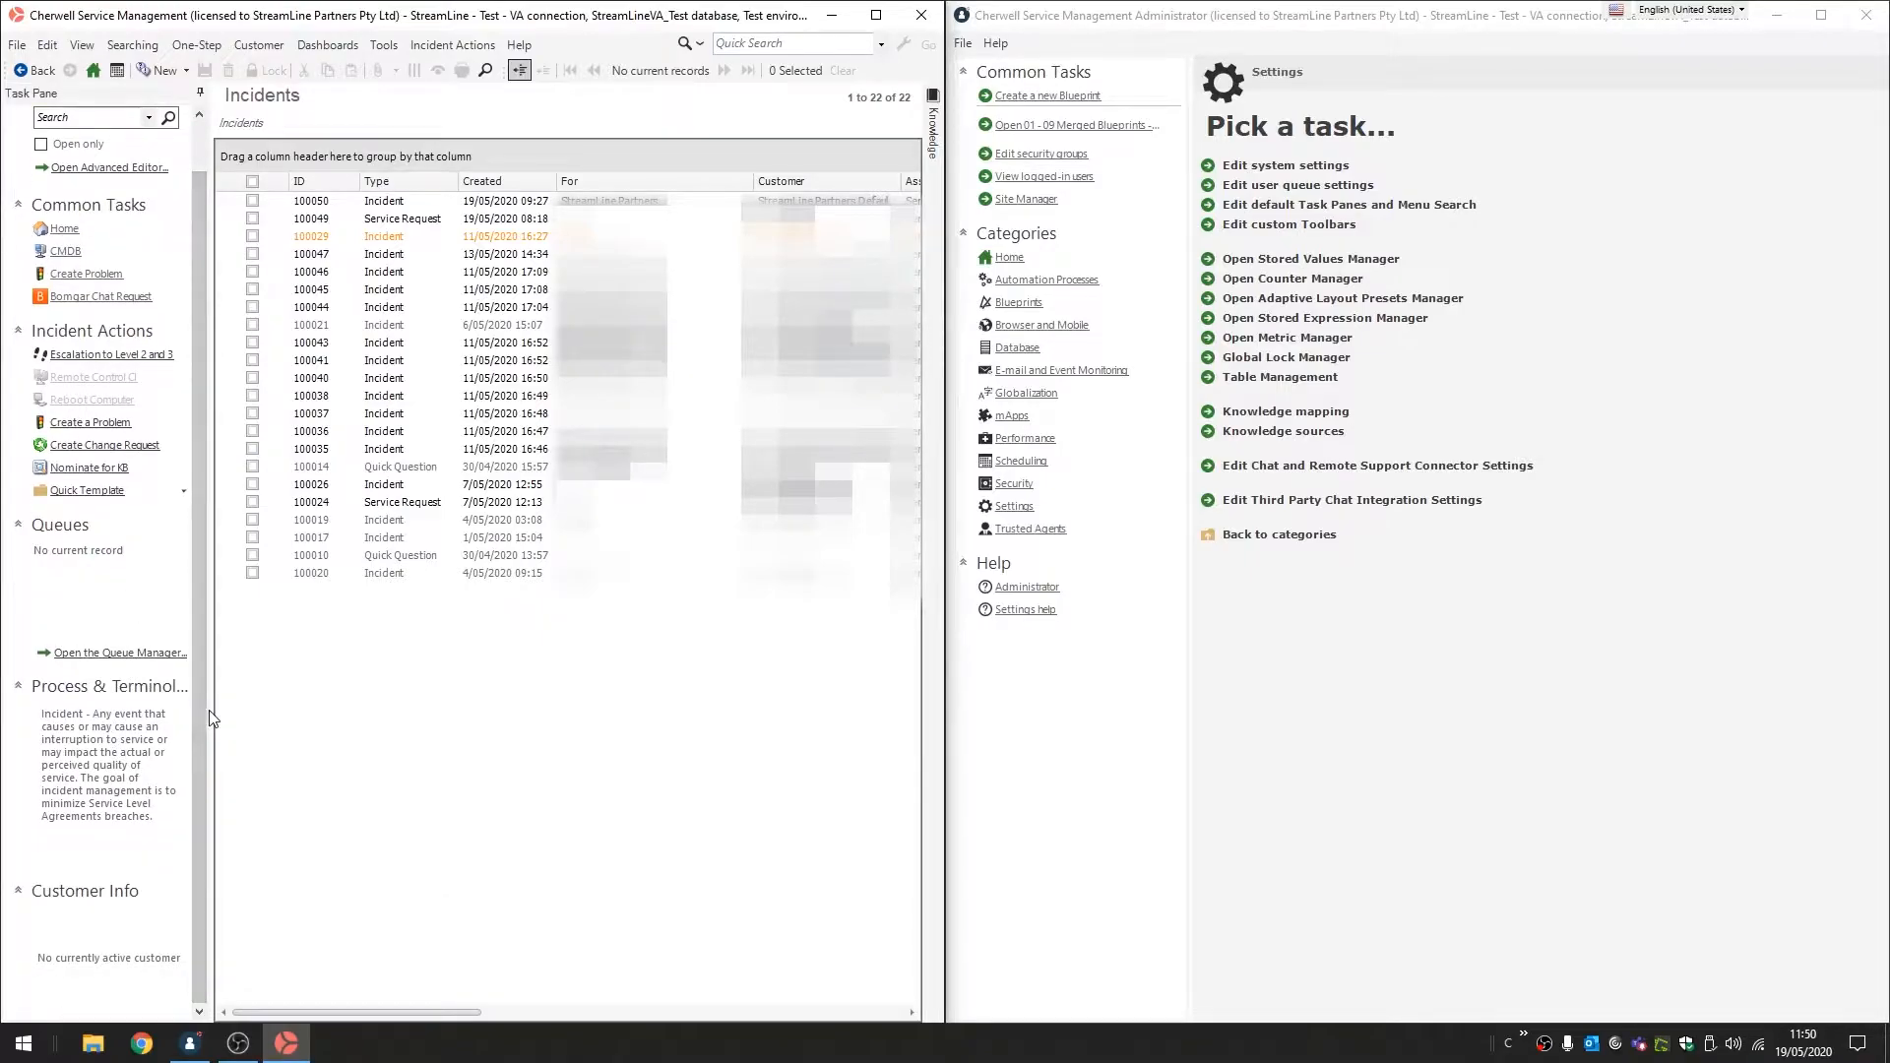
drag(213, 708, 630, 728)
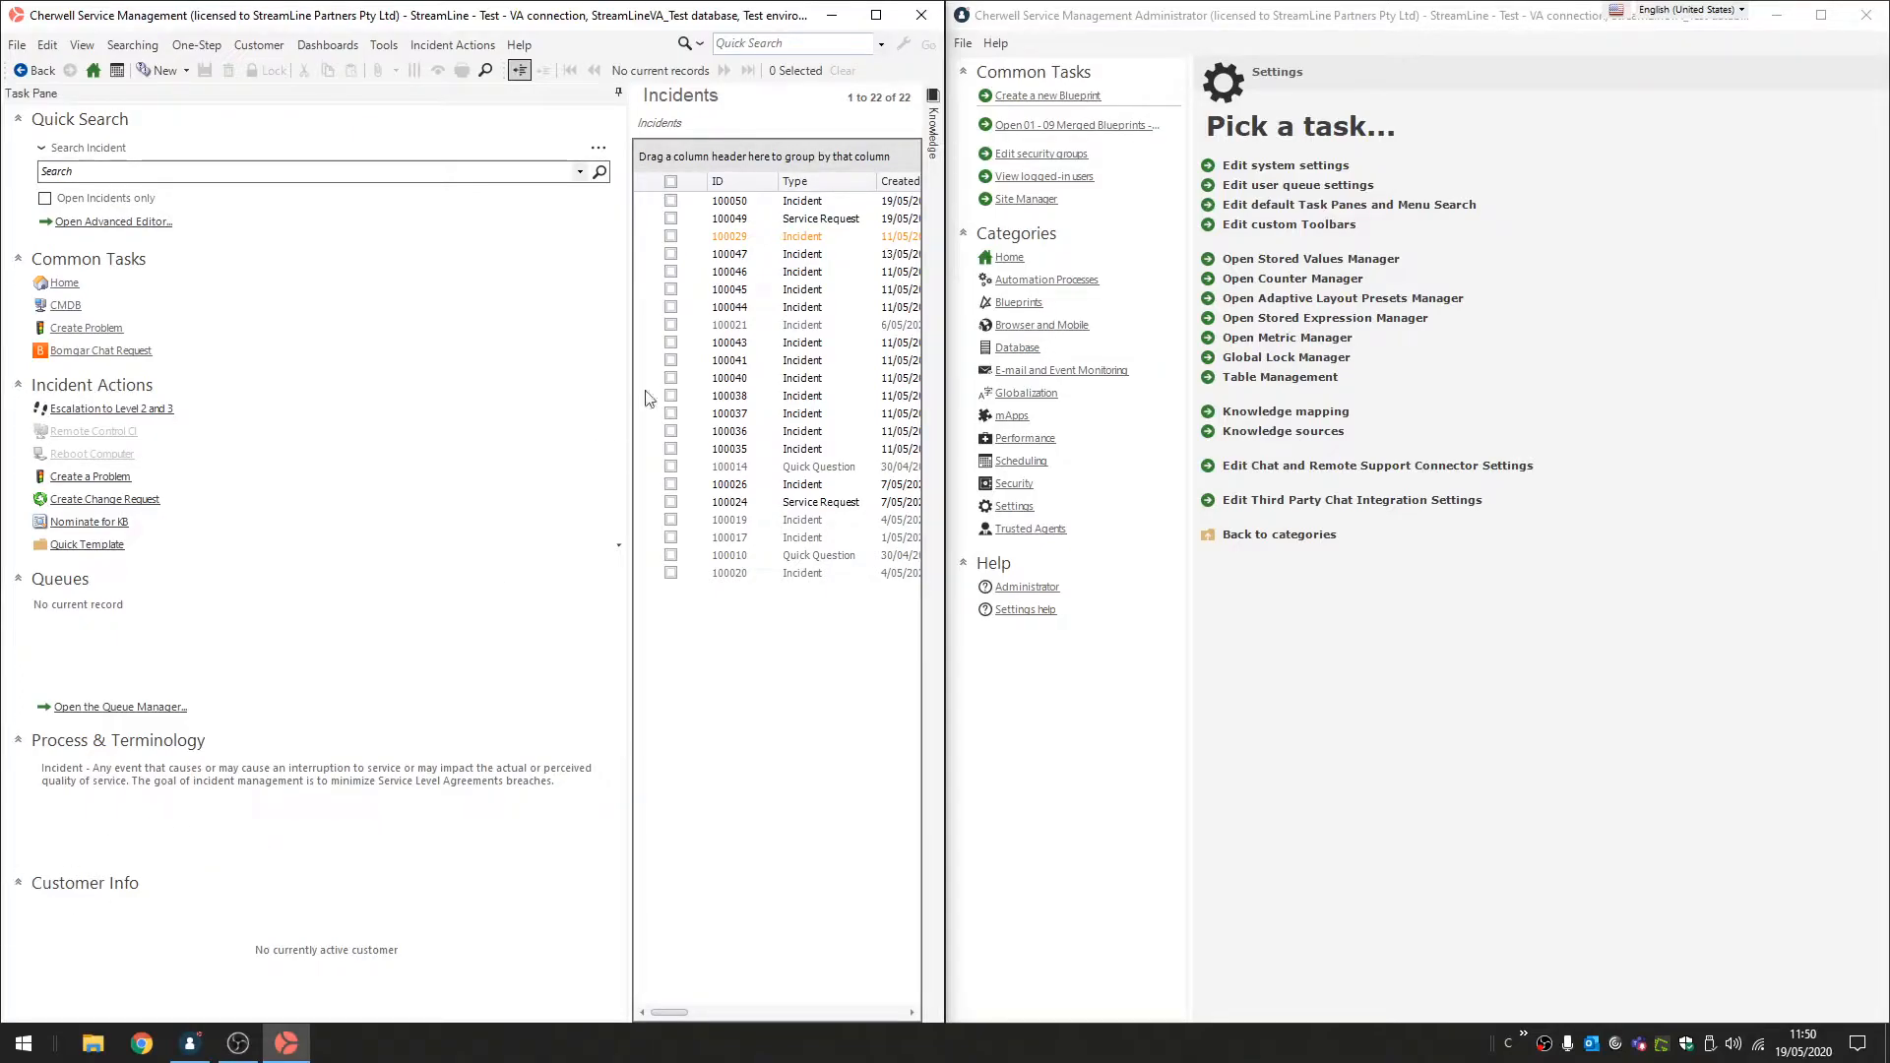
Open the first incident in the list and view the actions under Quick Template.
click(833, 202)
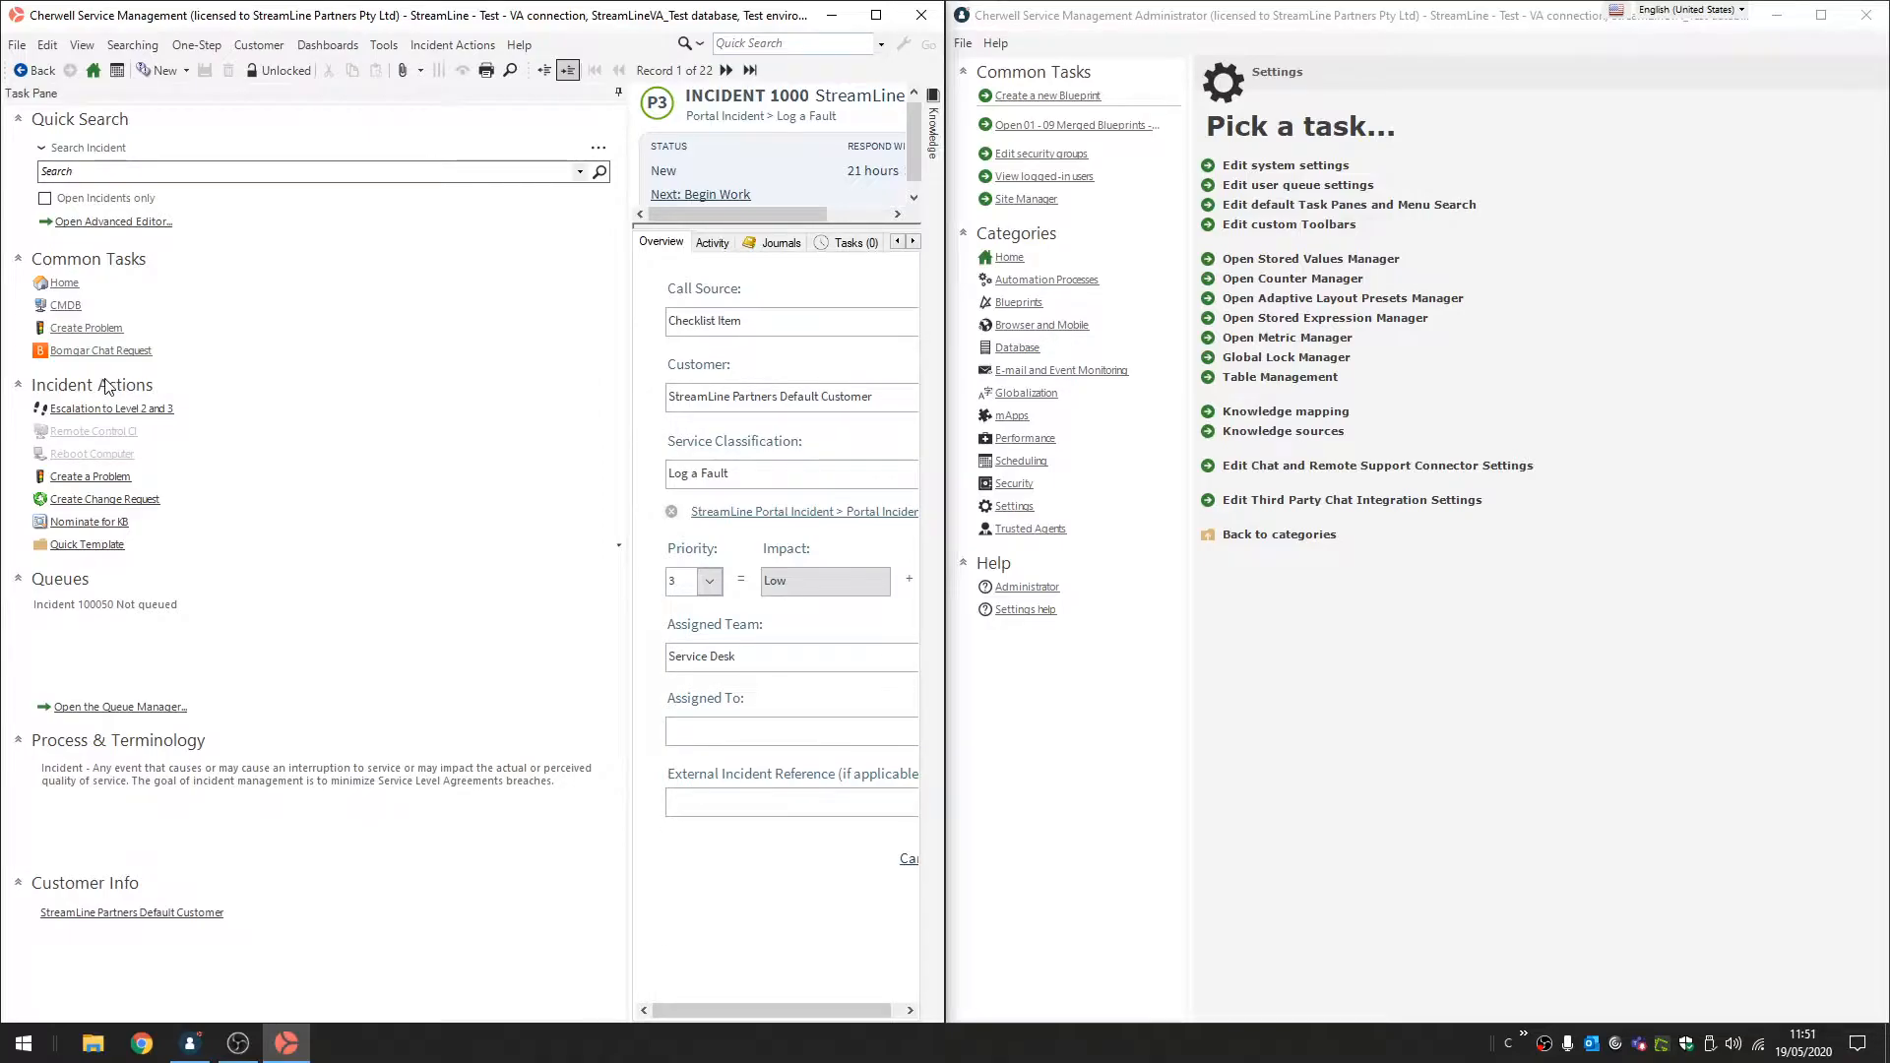
click(620, 549)
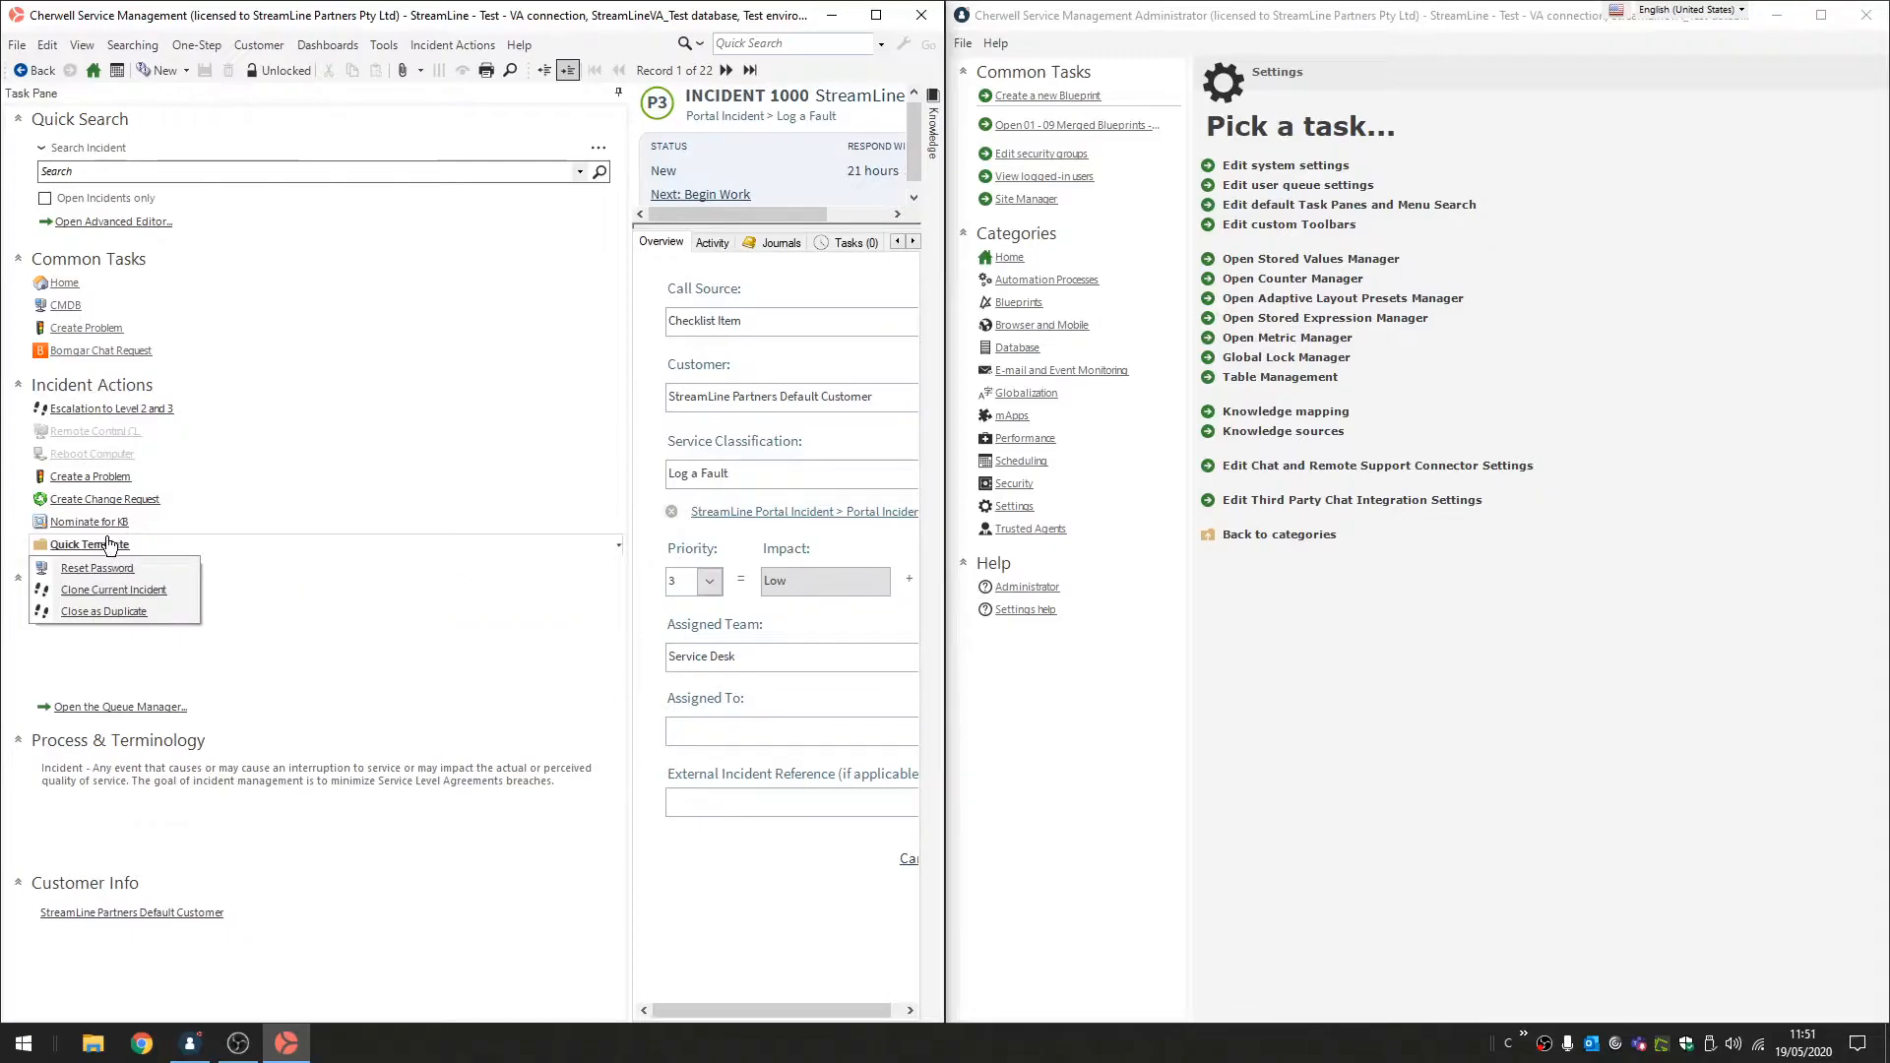
click(619, 548)
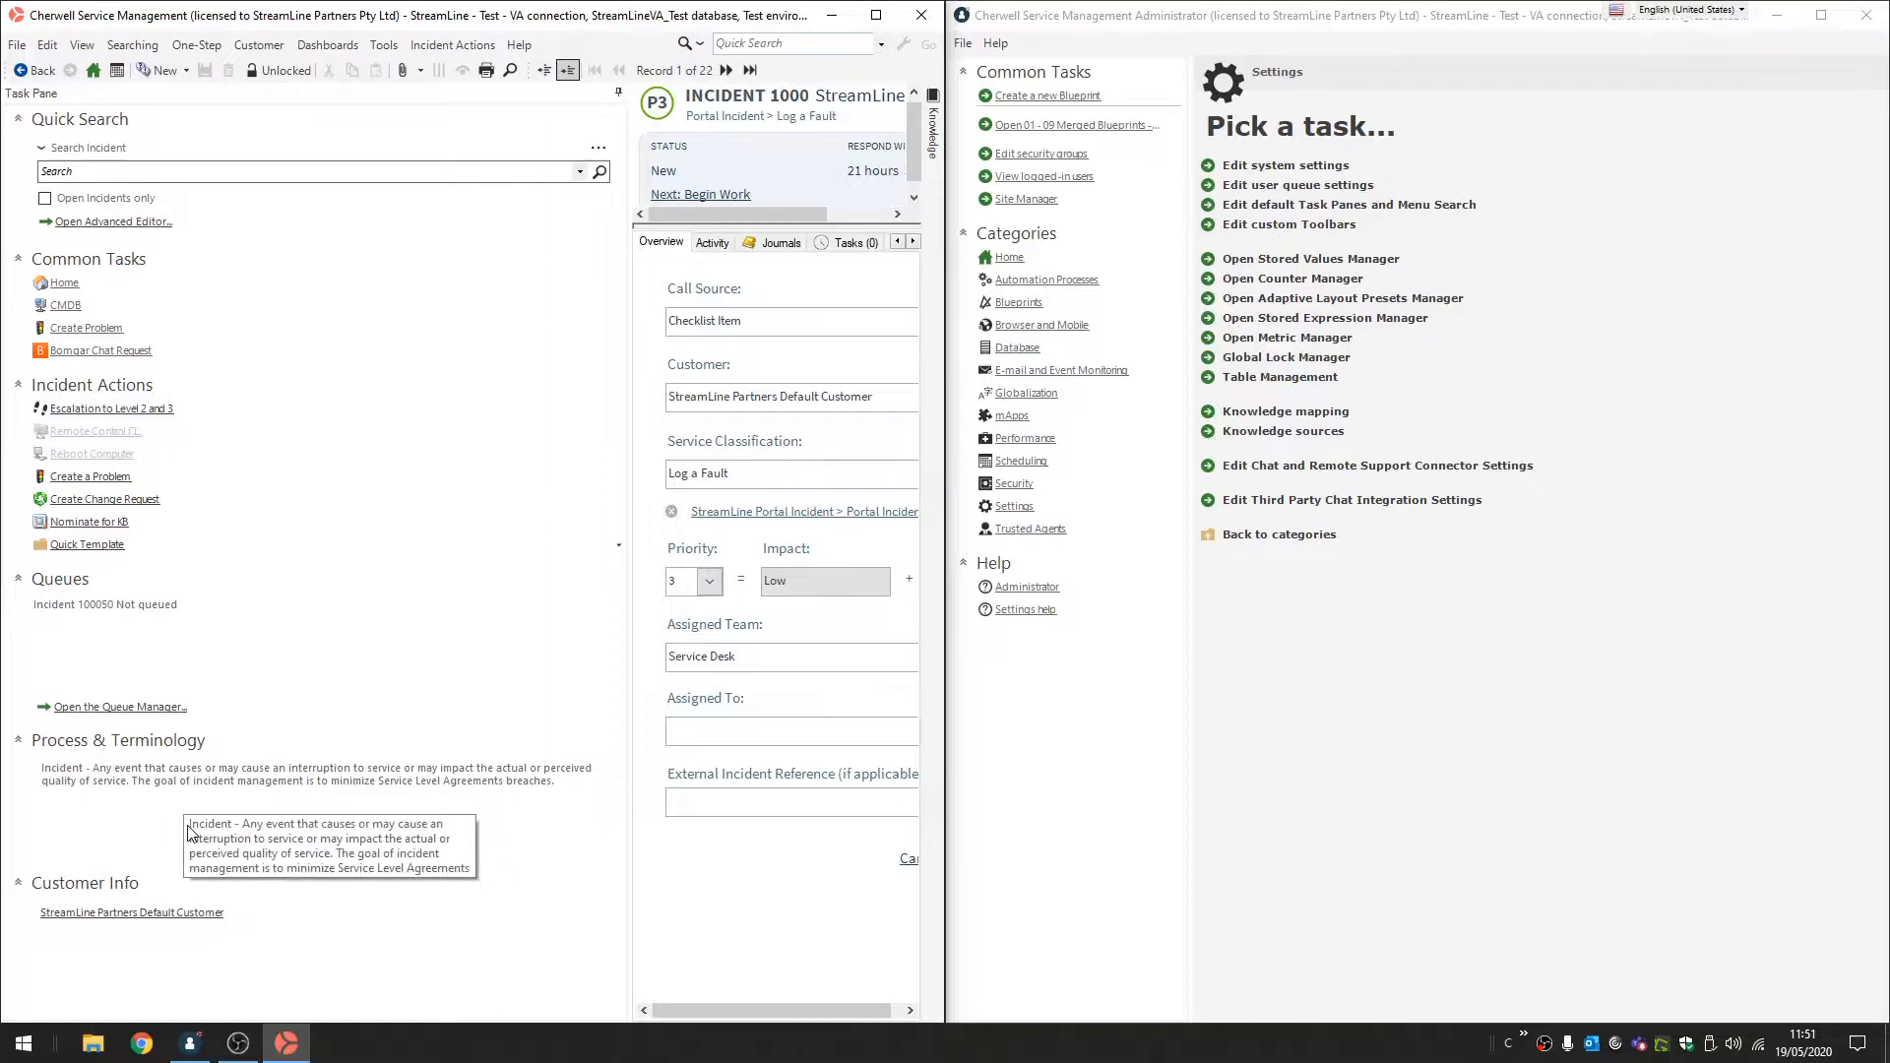
Open the default task pane and menu search configuration in the administrator and review the Default entry's global settings.
click(1330, 207)
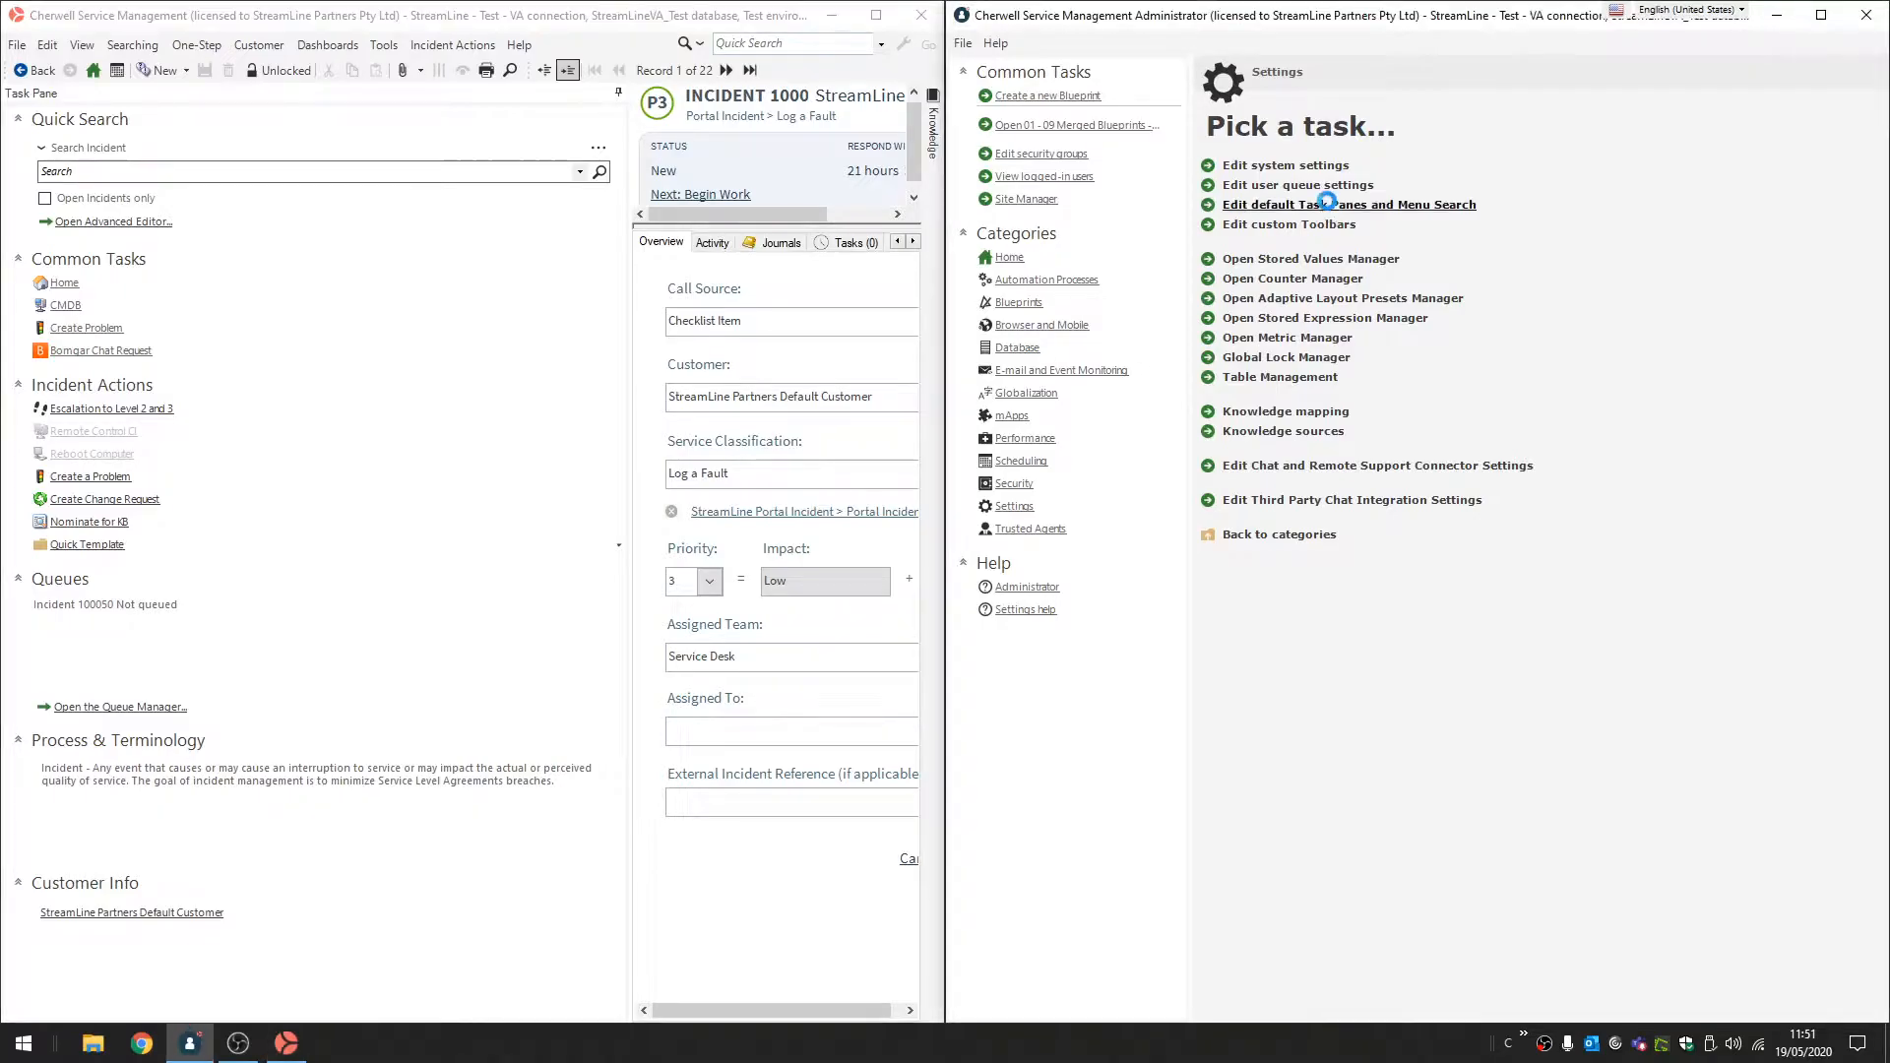
drag(1375, 355, 446, 458)
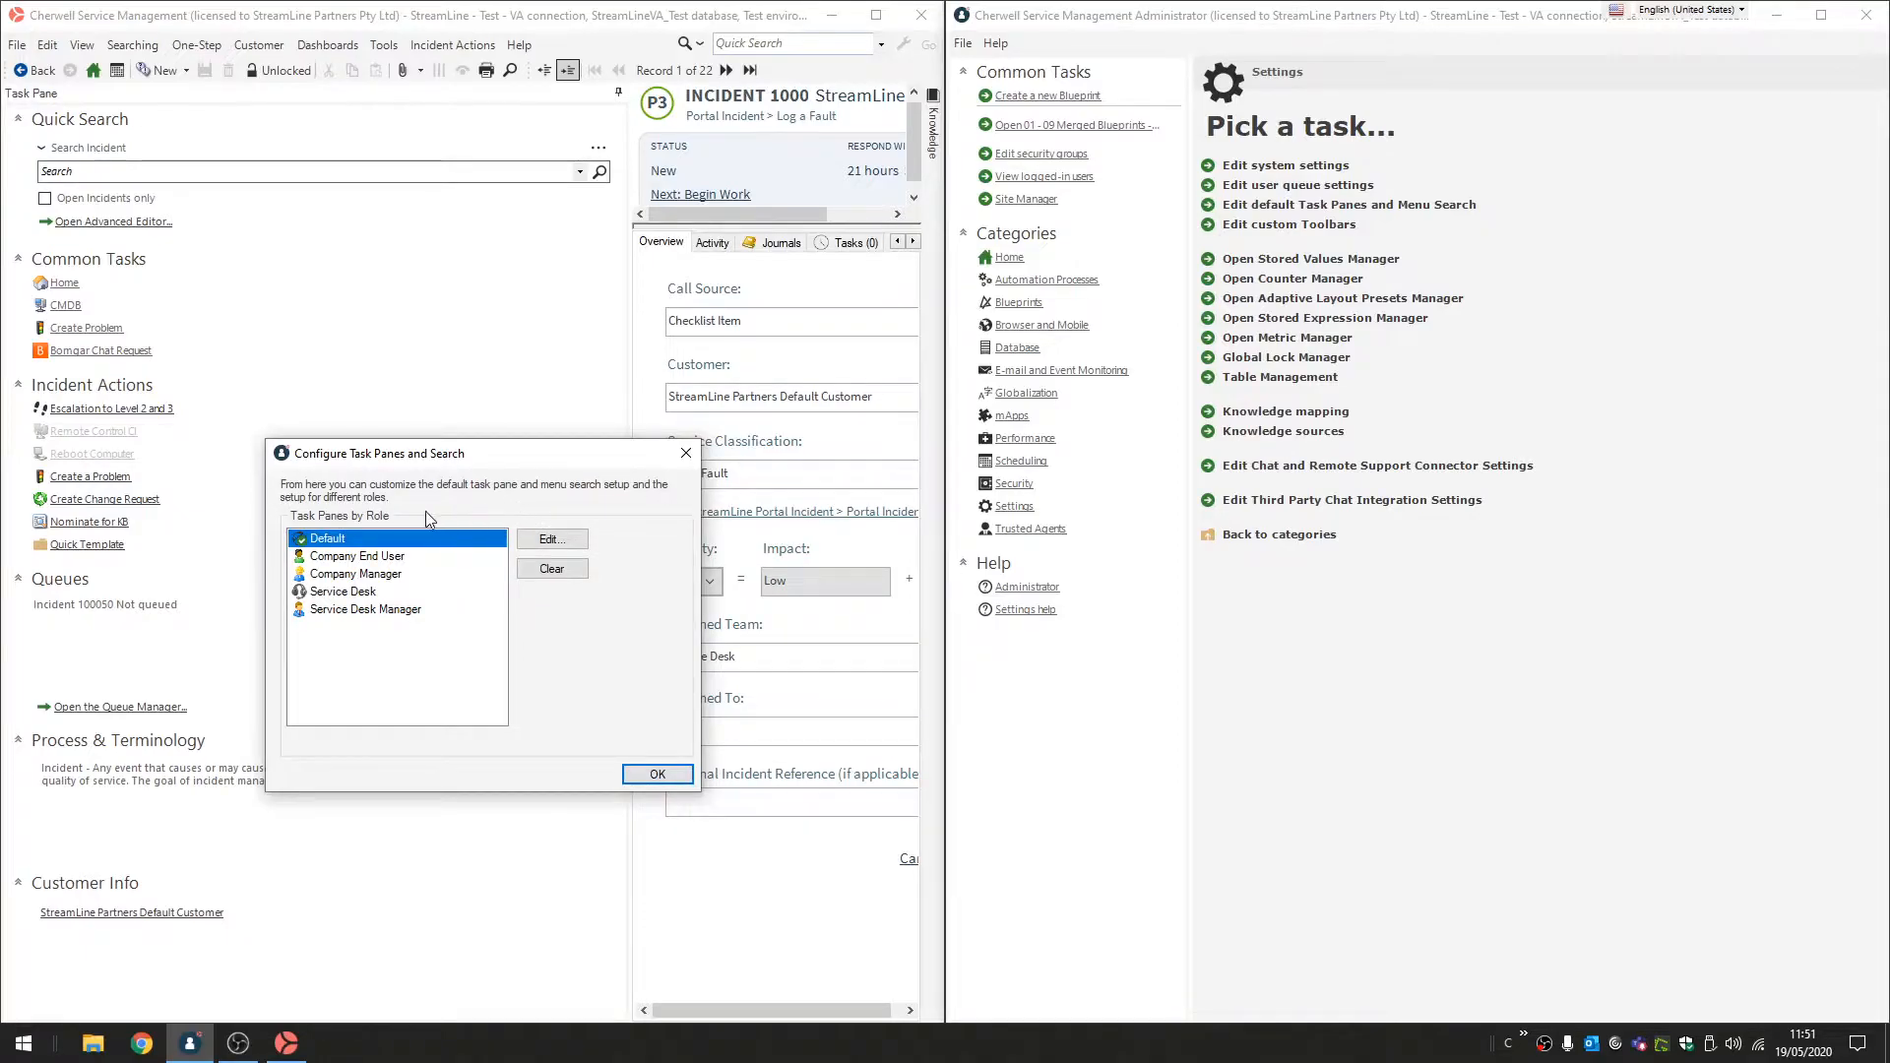
click(532, 540)
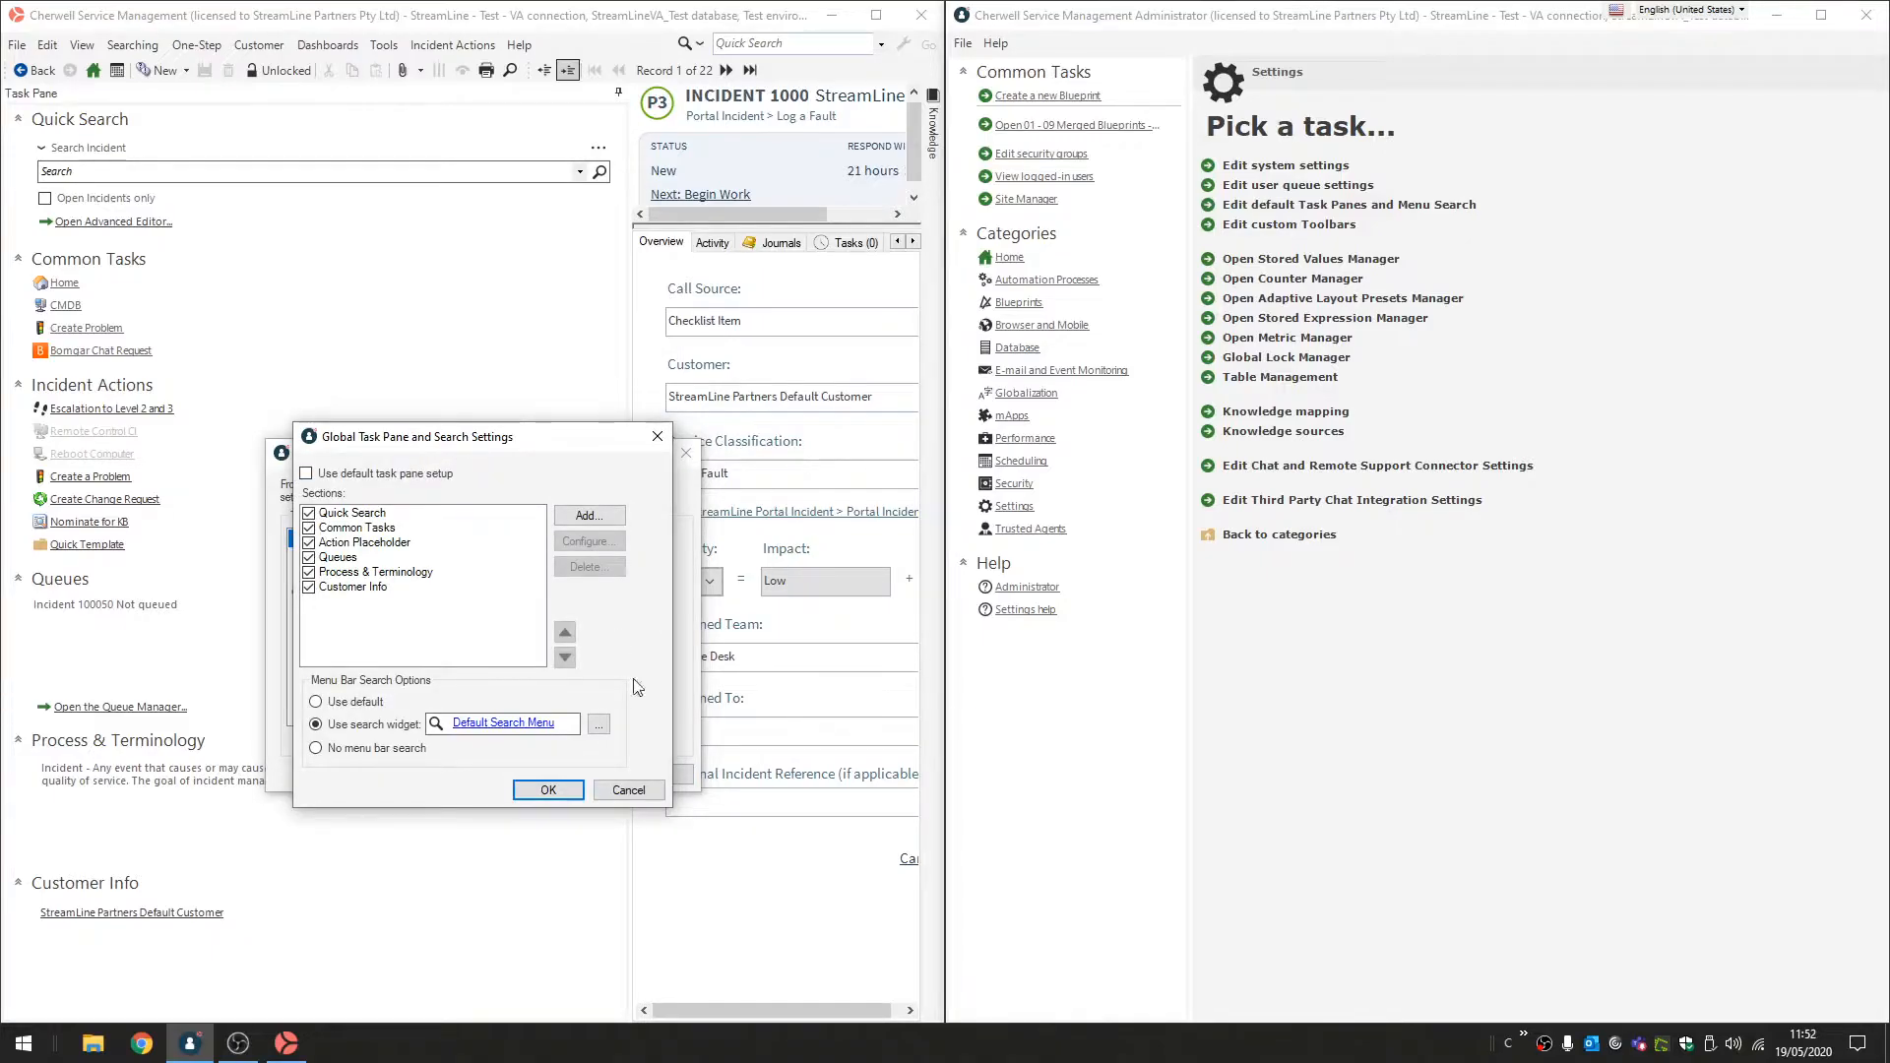
click(628, 791)
Review the task pane and search settings of the Company End User role without changing them.
drag(472, 452, 1268, 502)
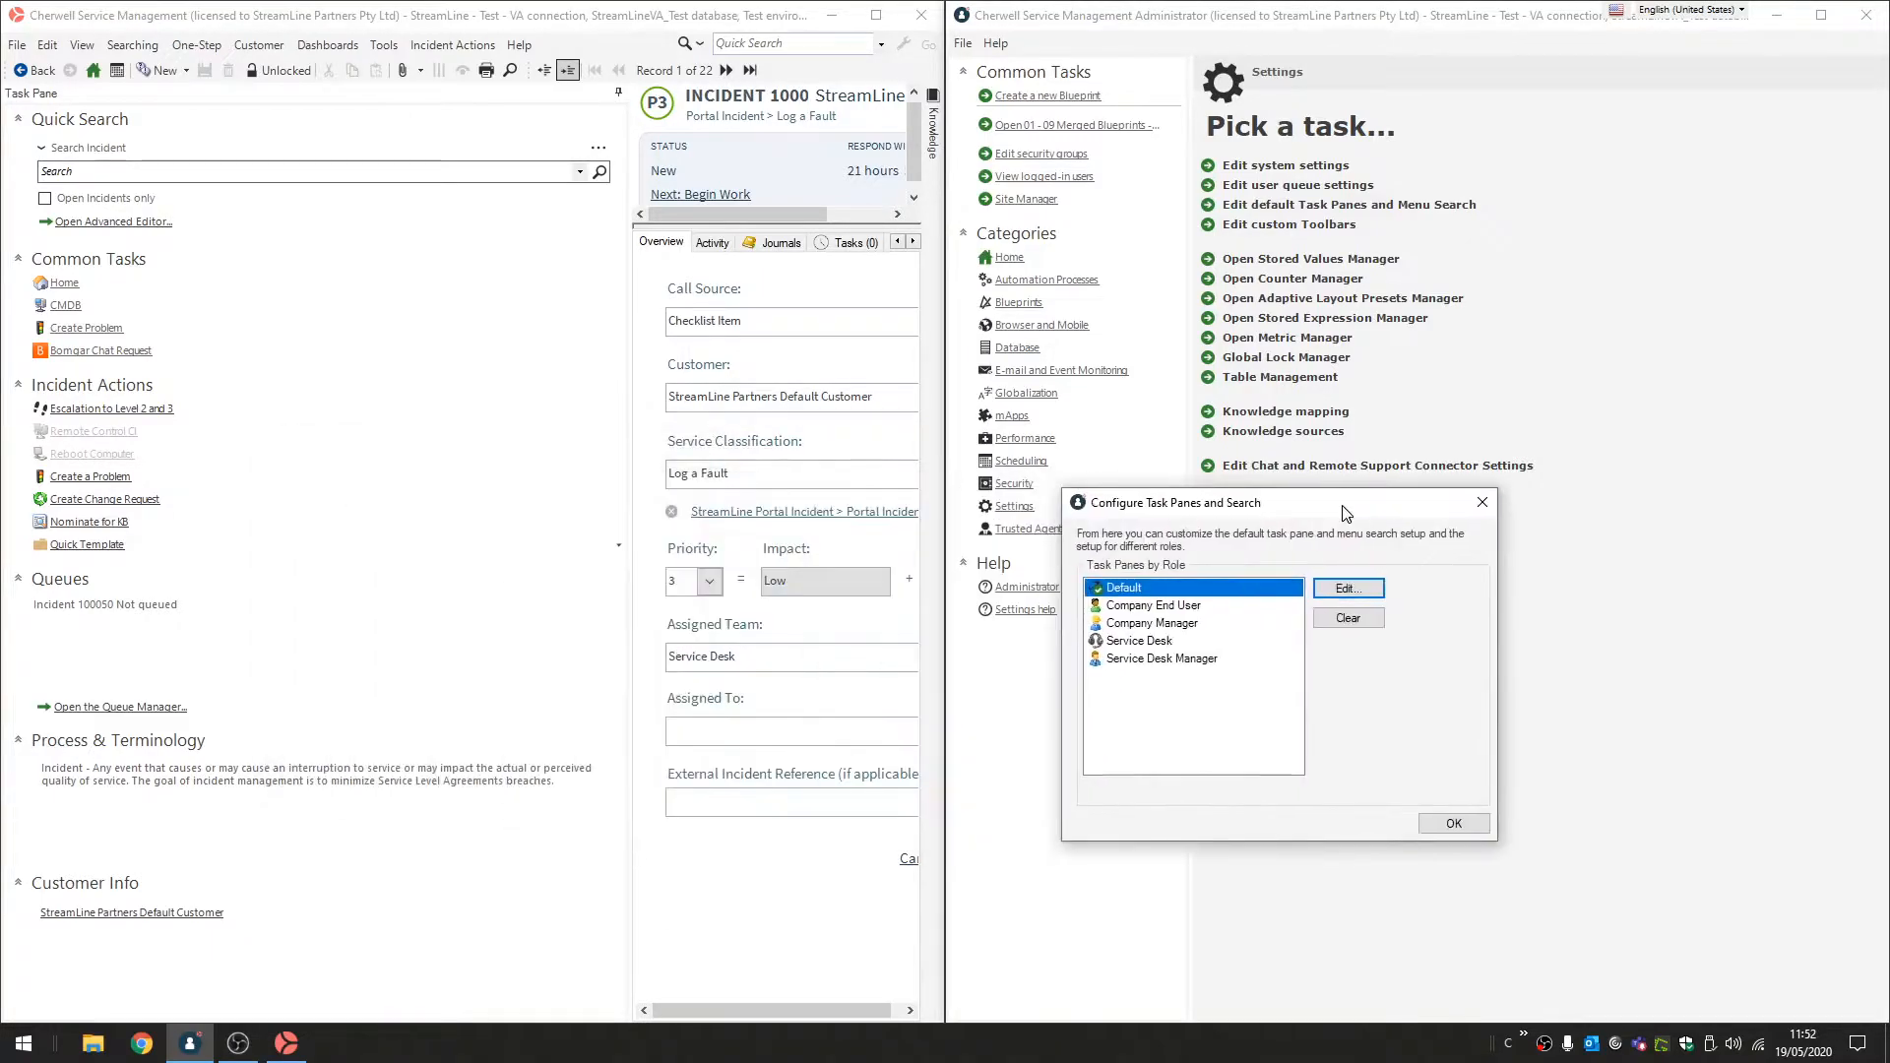
click(1274, 607)
click(1345, 589)
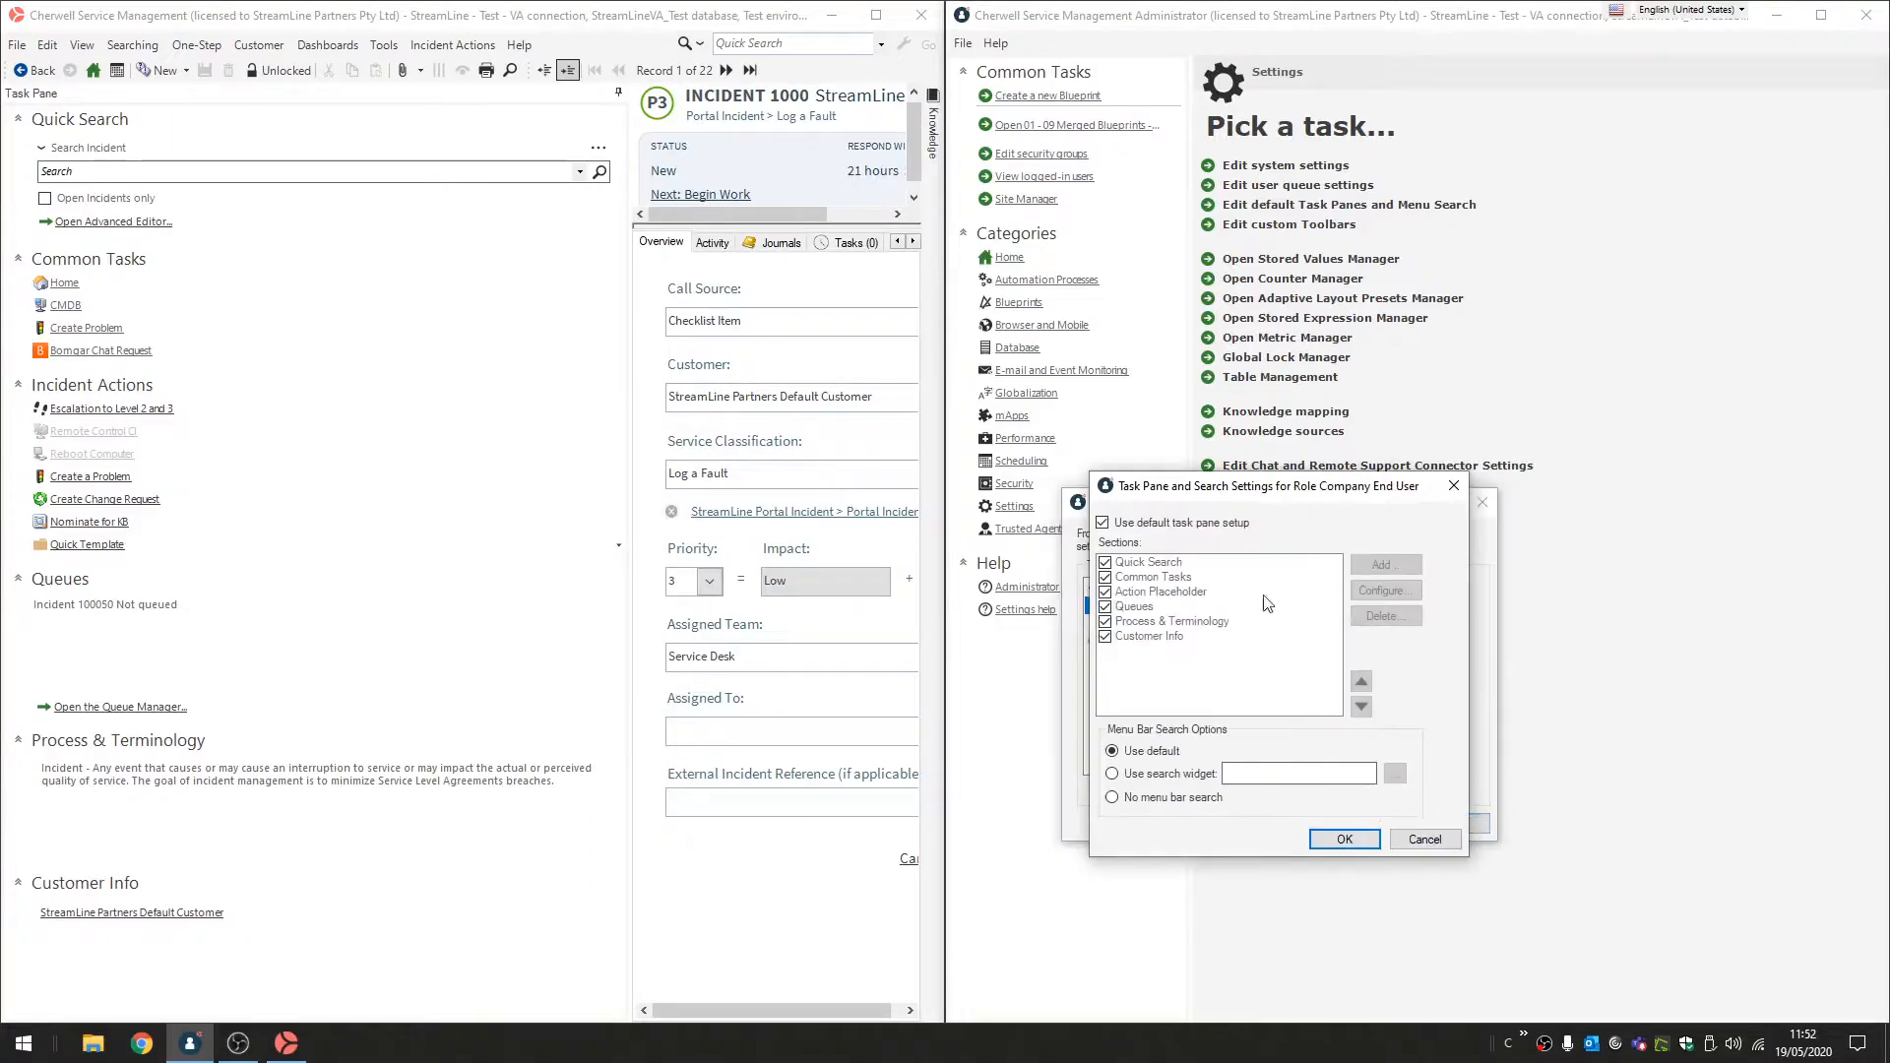
click(1424, 838)
Try turning off the default task pane setup for the Company Manager role, look over its sections, and cancel.
click(1231, 624)
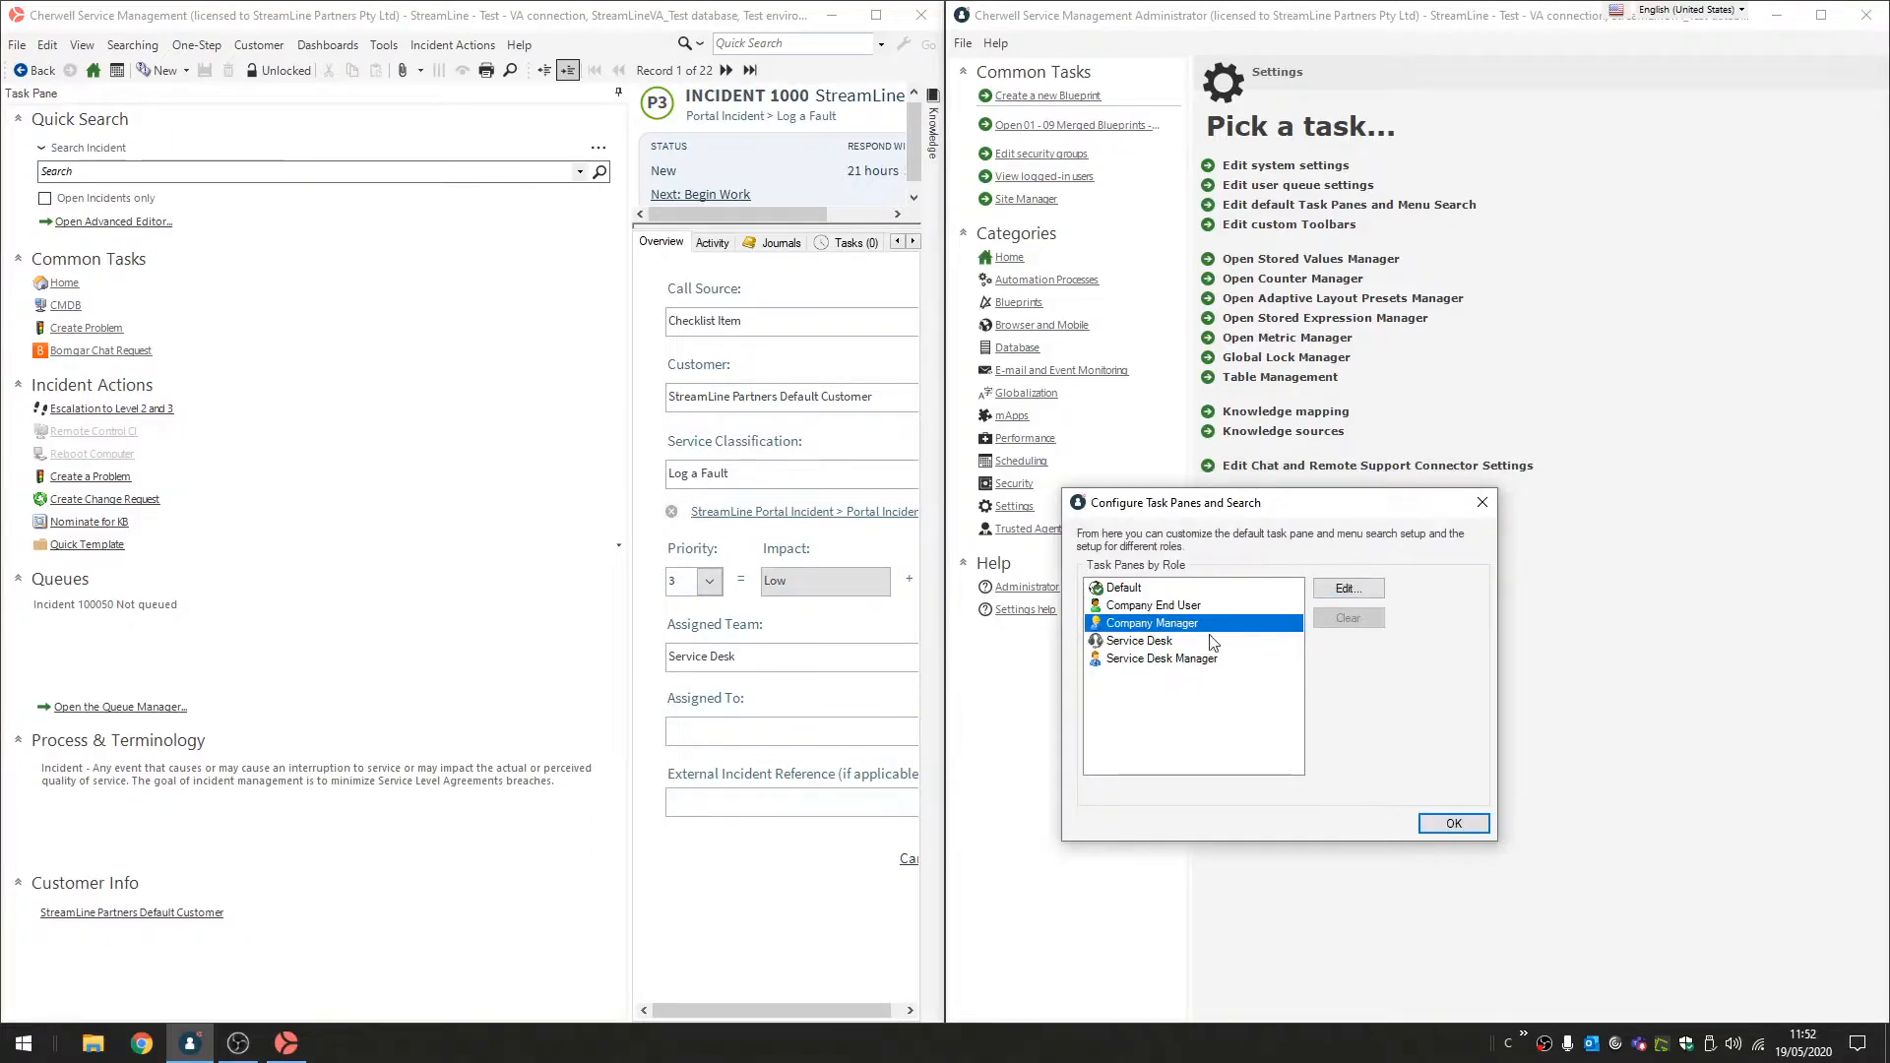
click(1323, 593)
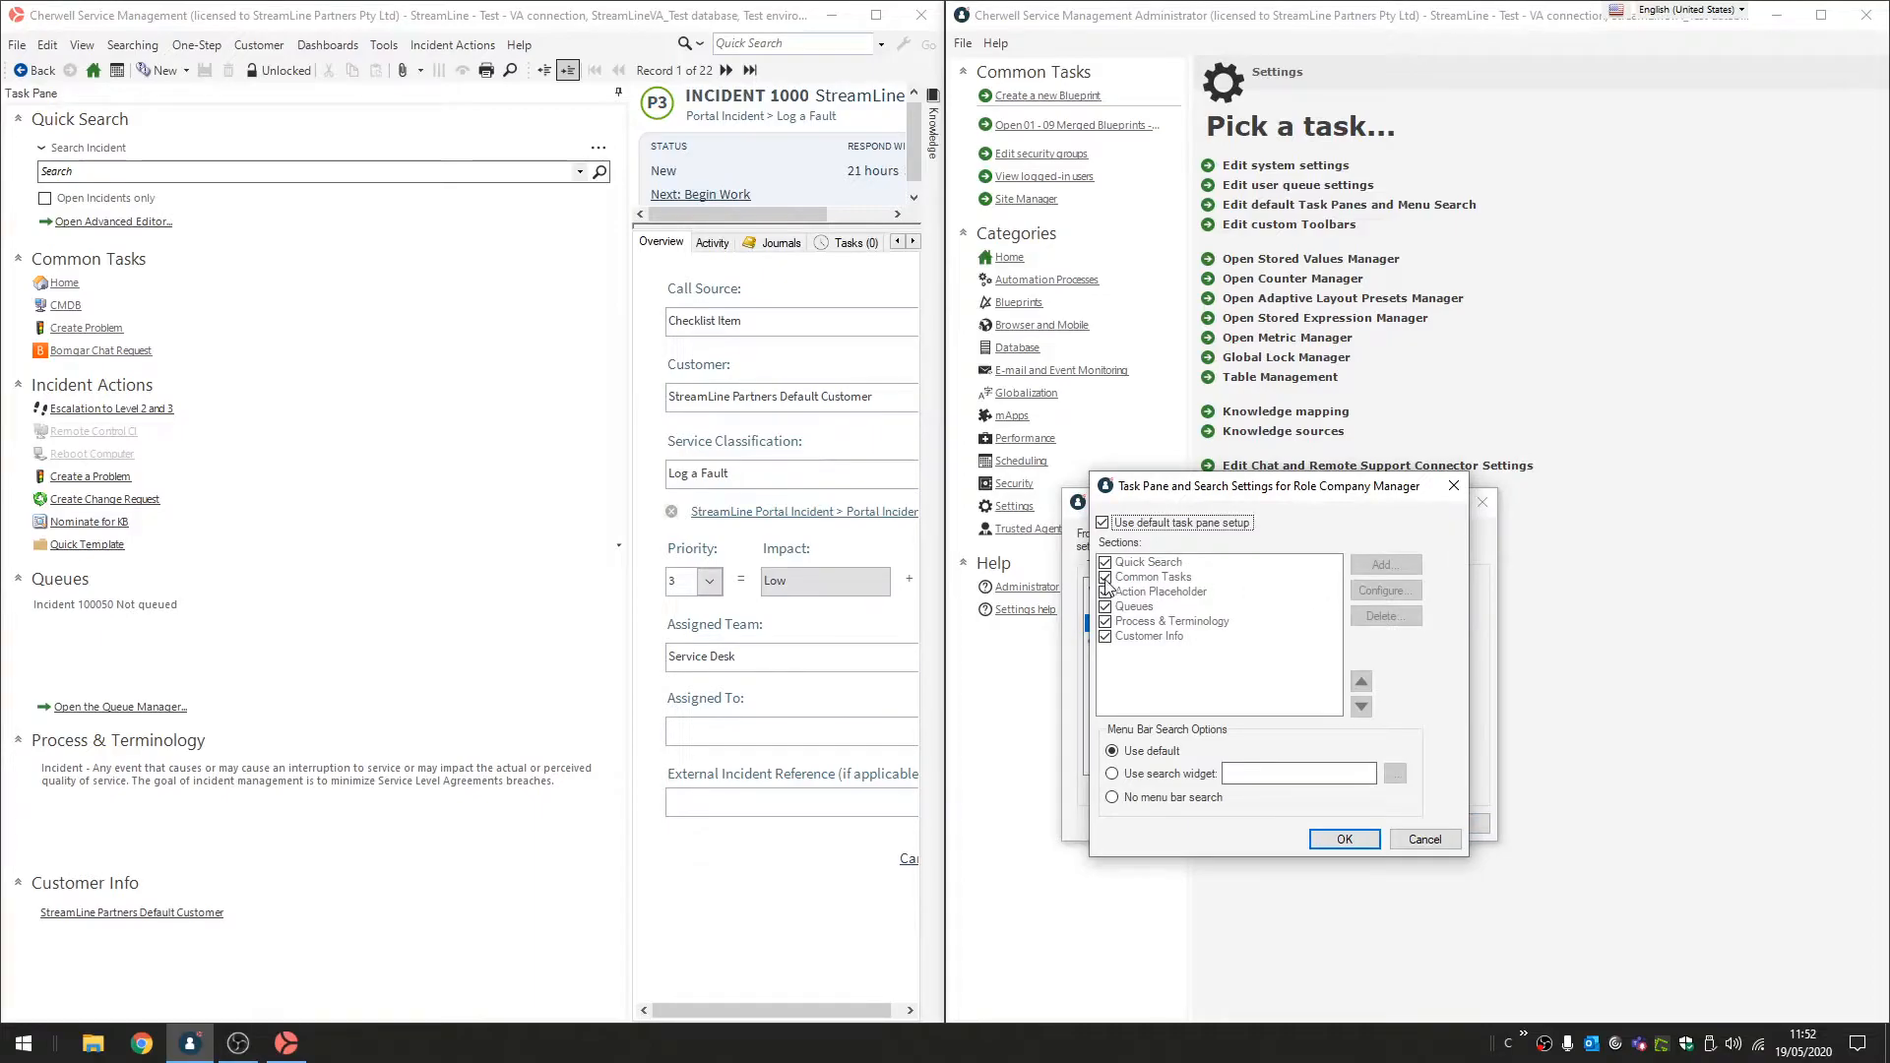
click(1122, 523)
click(1124, 577)
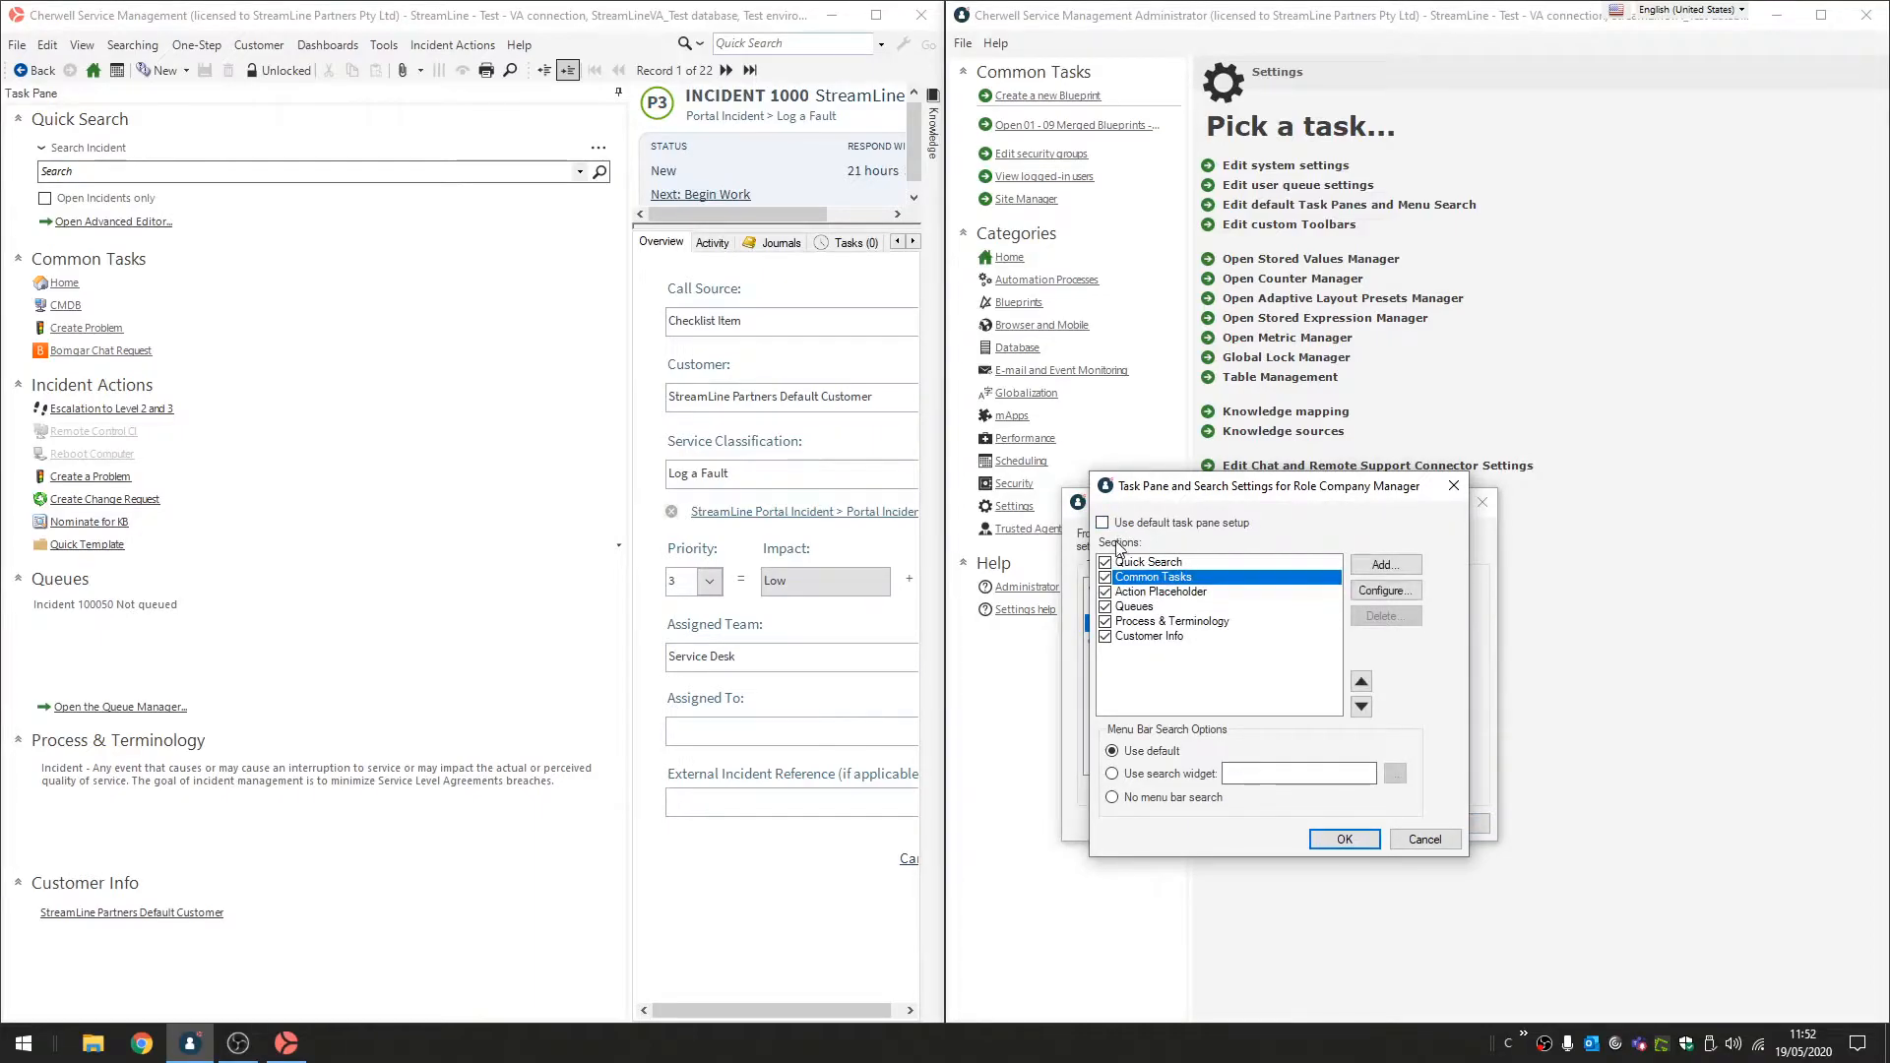
click(1118, 593)
click(1122, 607)
click(1134, 633)
drag(1133, 633, 1146, 564)
click(1444, 844)
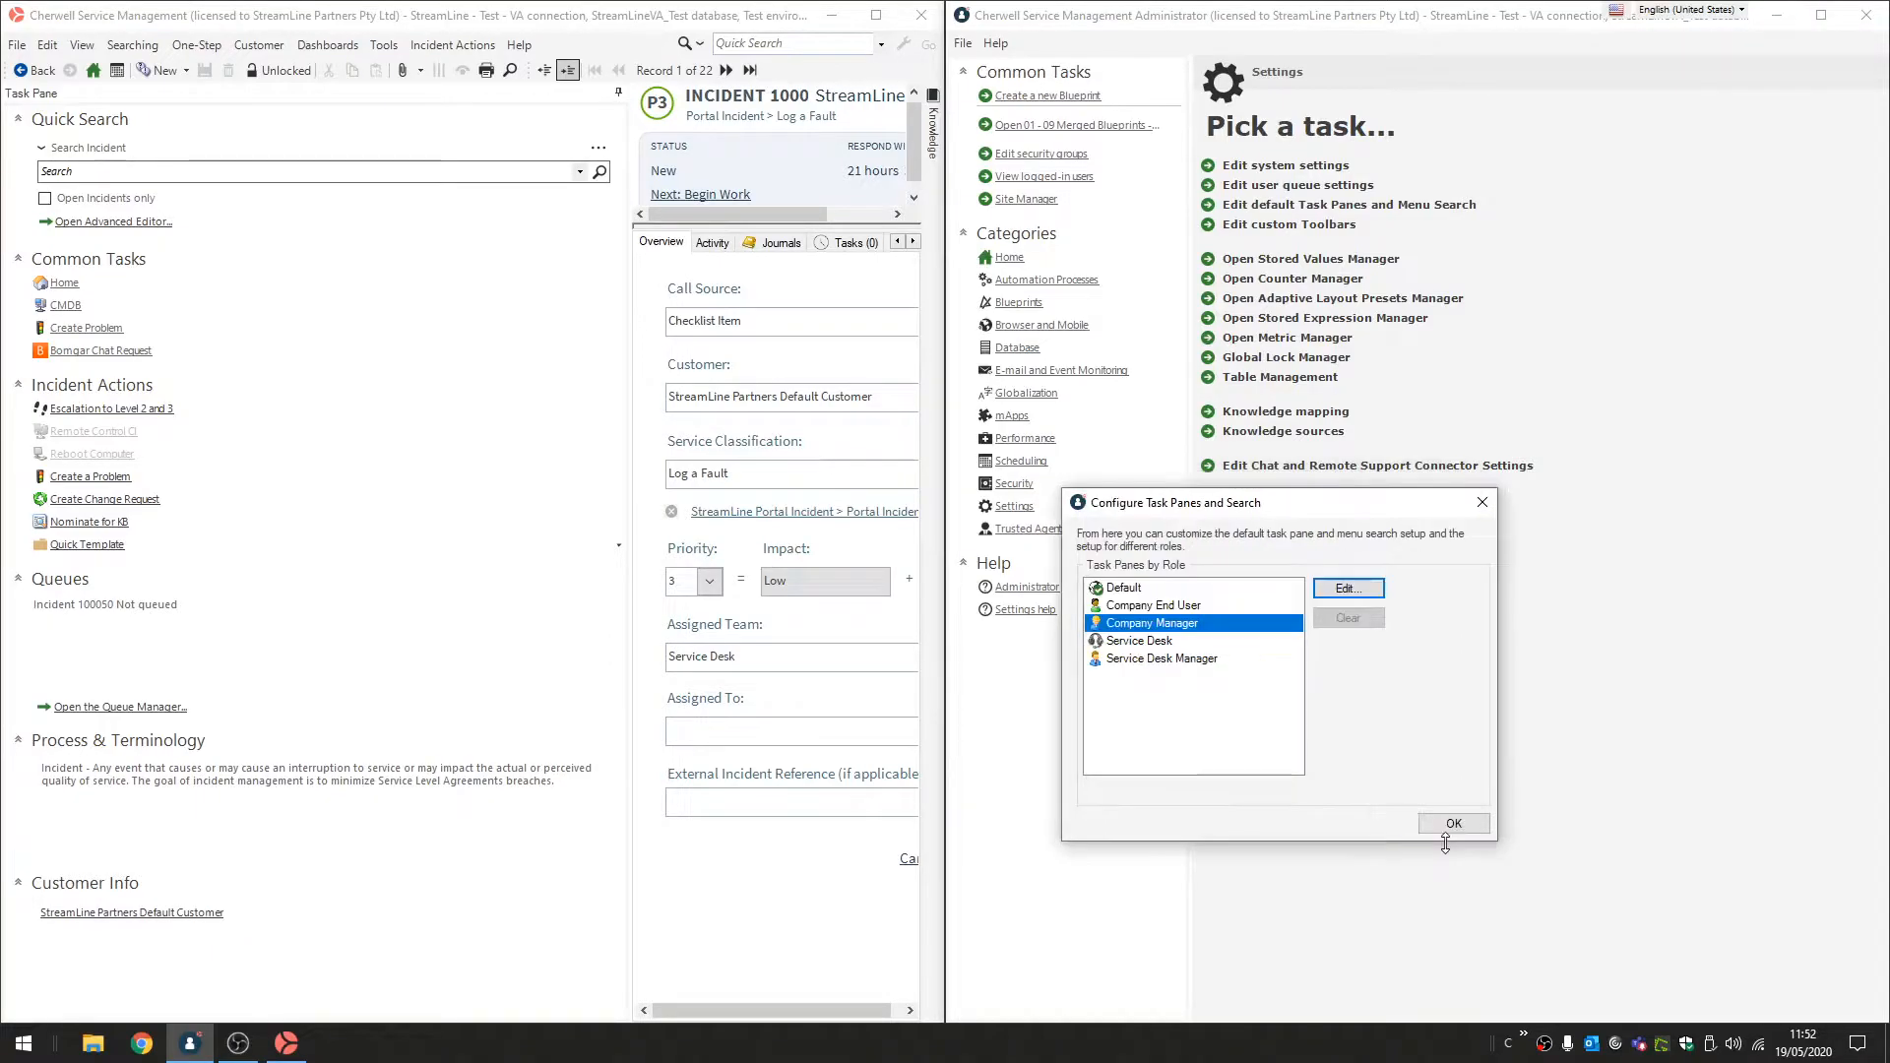
Open the Common Tasks section of the Default task pane for configuration.
click(1263, 589)
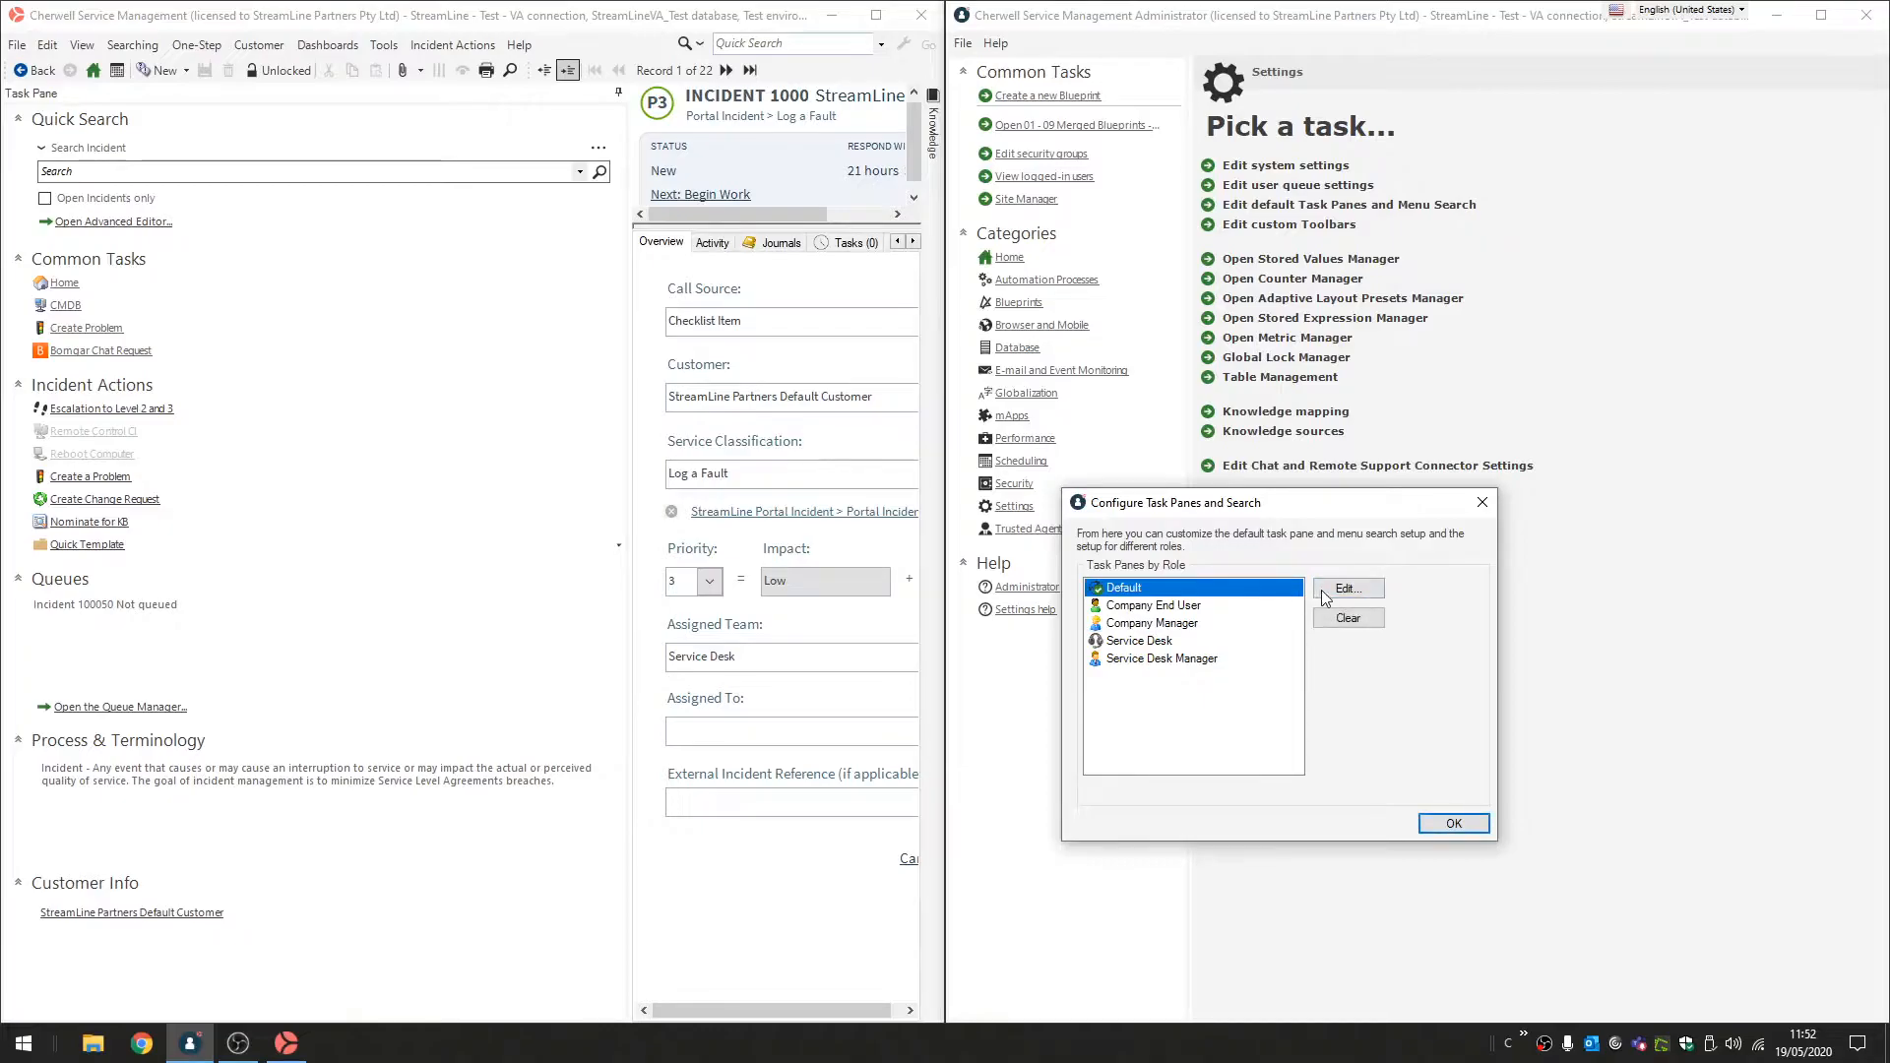
click(1320, 589)
click(1224, 579)
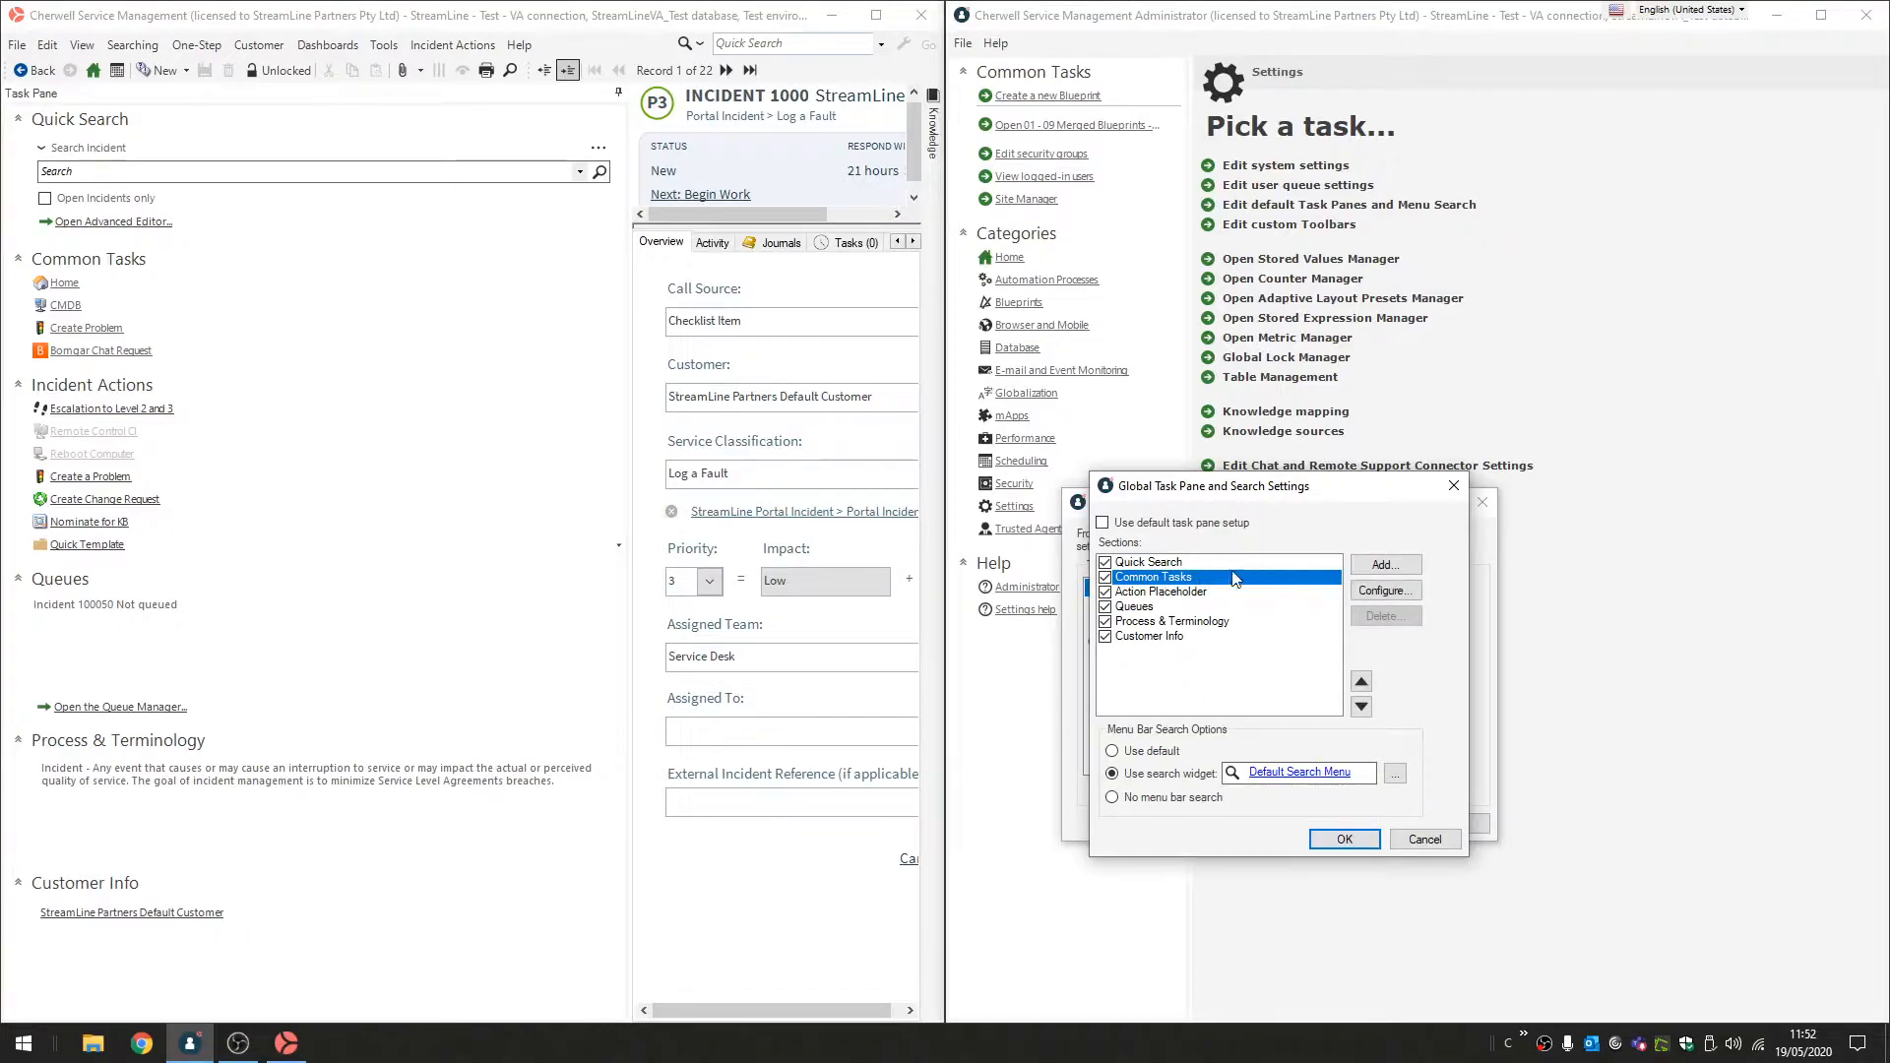
click(1371, 591)
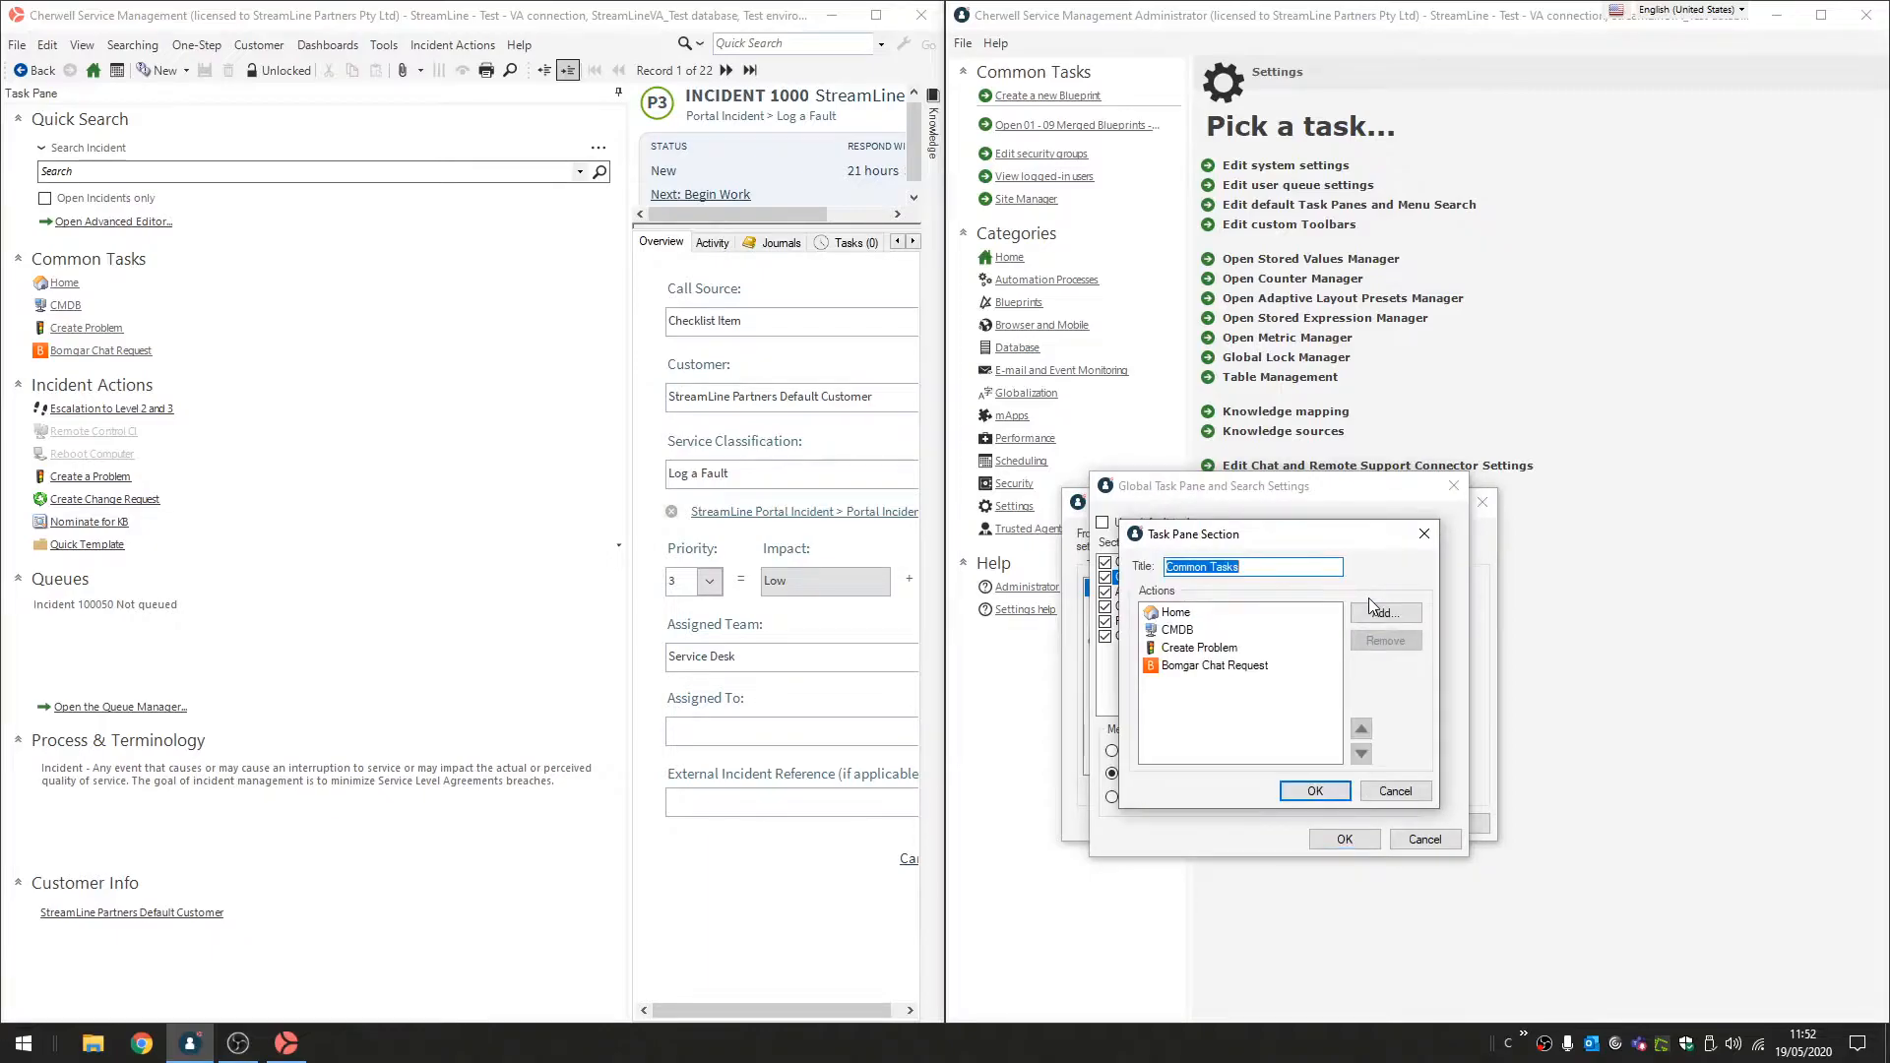
Go through the actions assigned to the Common Tasks section, from Home and CMDB to Create Problem and Bomgar Chat Request.
click(1305, 630)
click(1293, 648)
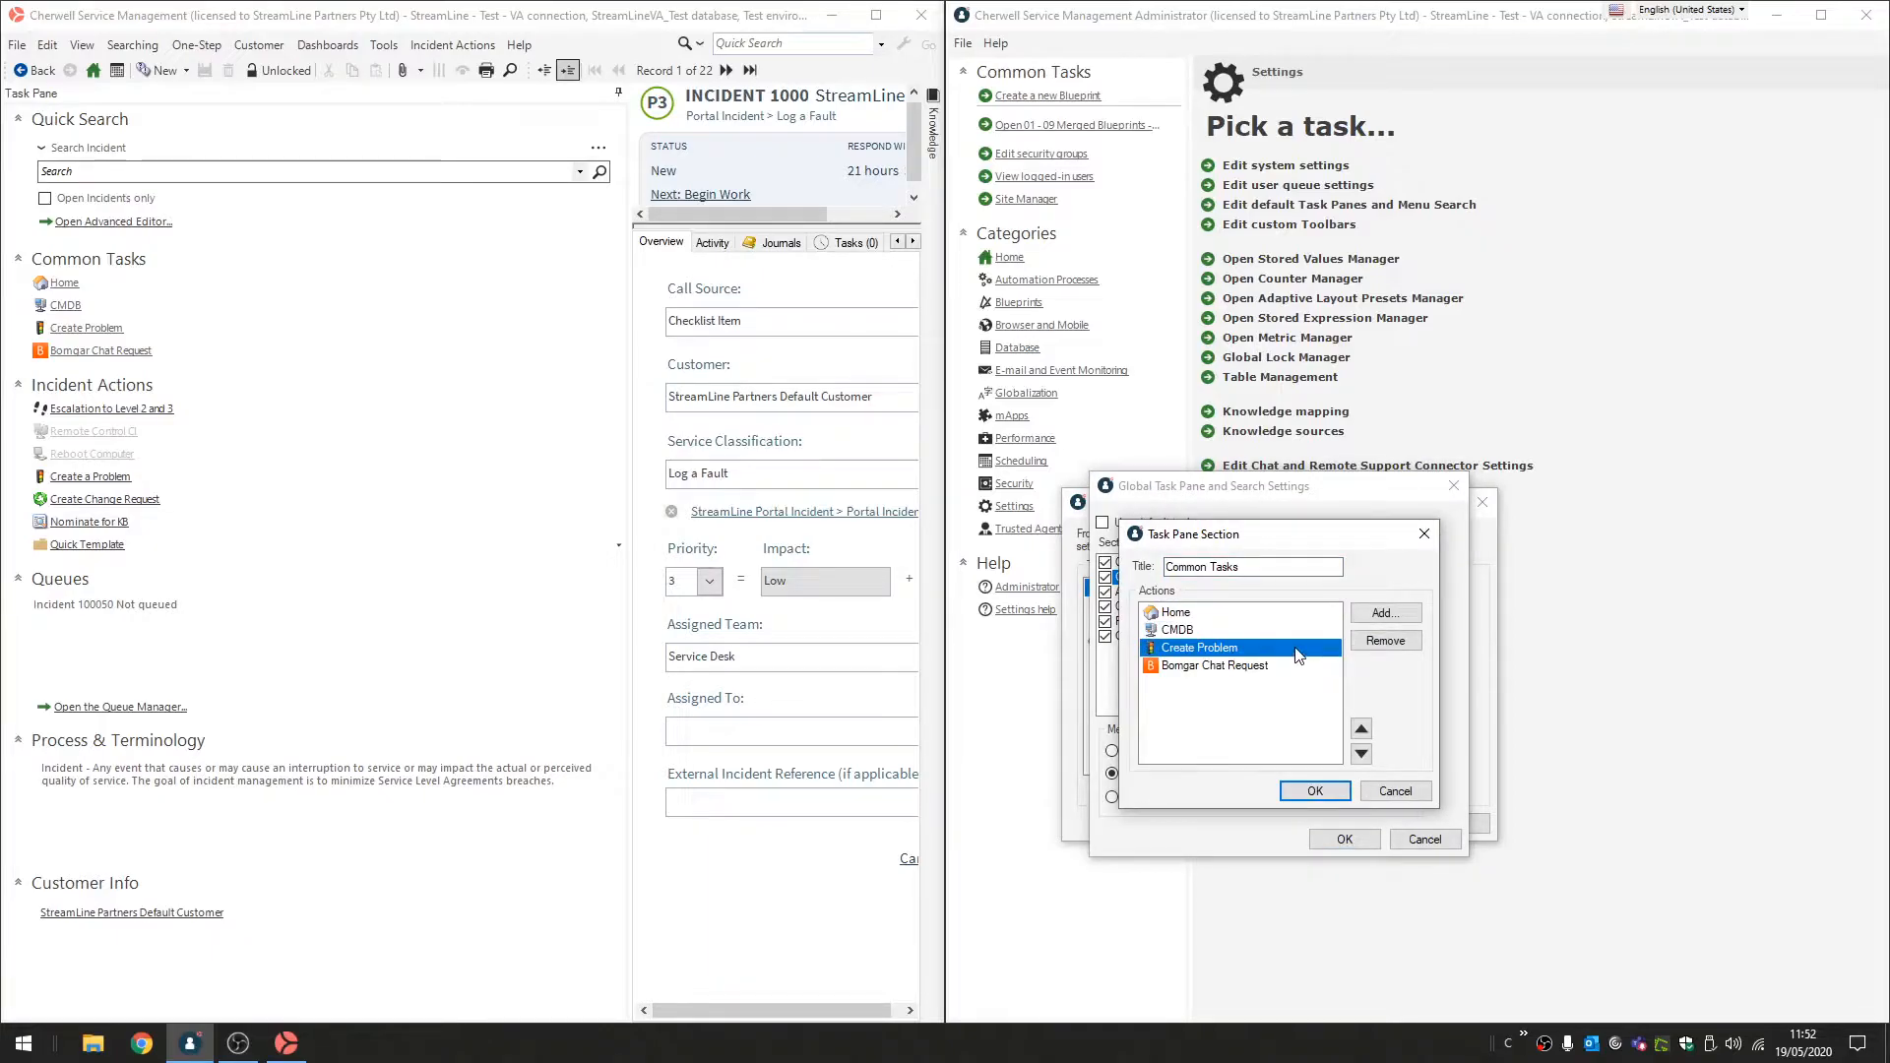
click(1248, 635)
click(1285, 615)
click(1268, 636)
click(1273, 653)
key(Down)
key(Up)
key(Up)
key(Up)
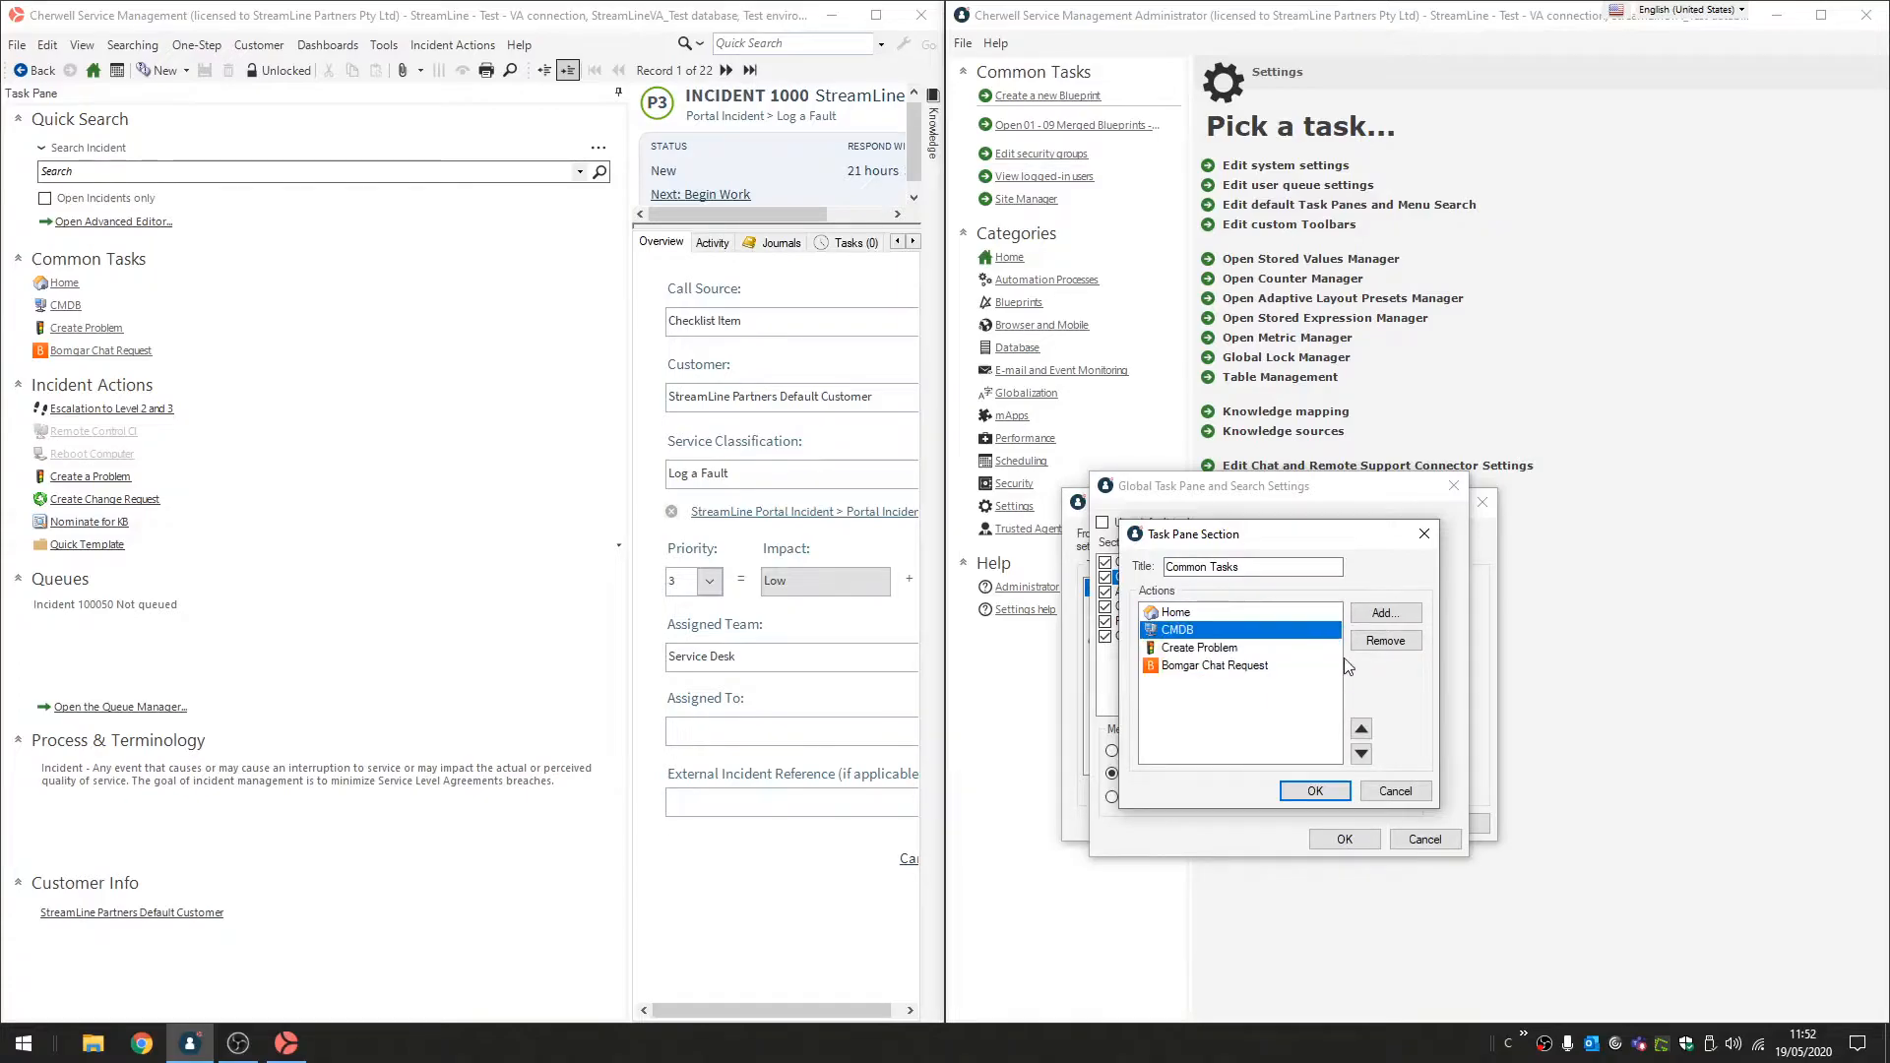
key(Down)
key(Down)
key(Down)
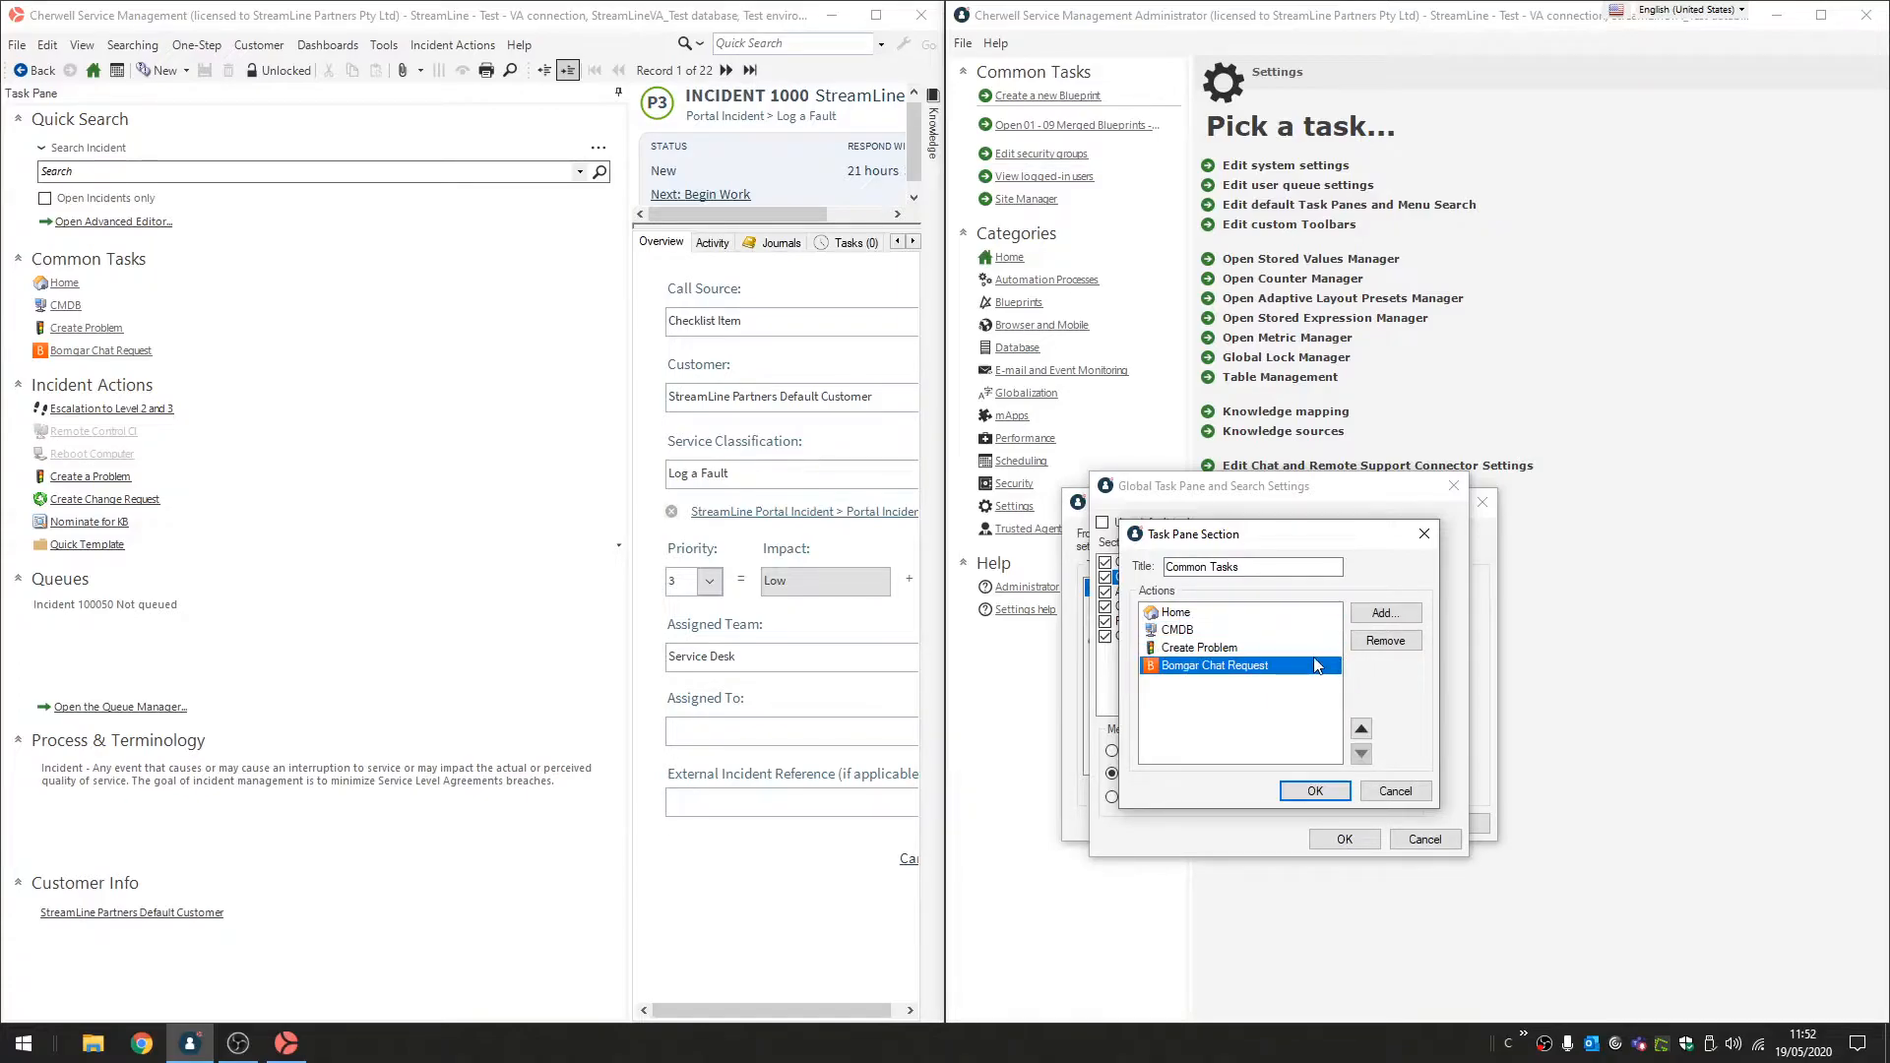
Try removing Bomgar Chat Request from Common Tasks, browse the dashboards and One-Step Actions available to add, cancel, and close the Default settings.
click(1368, 643)
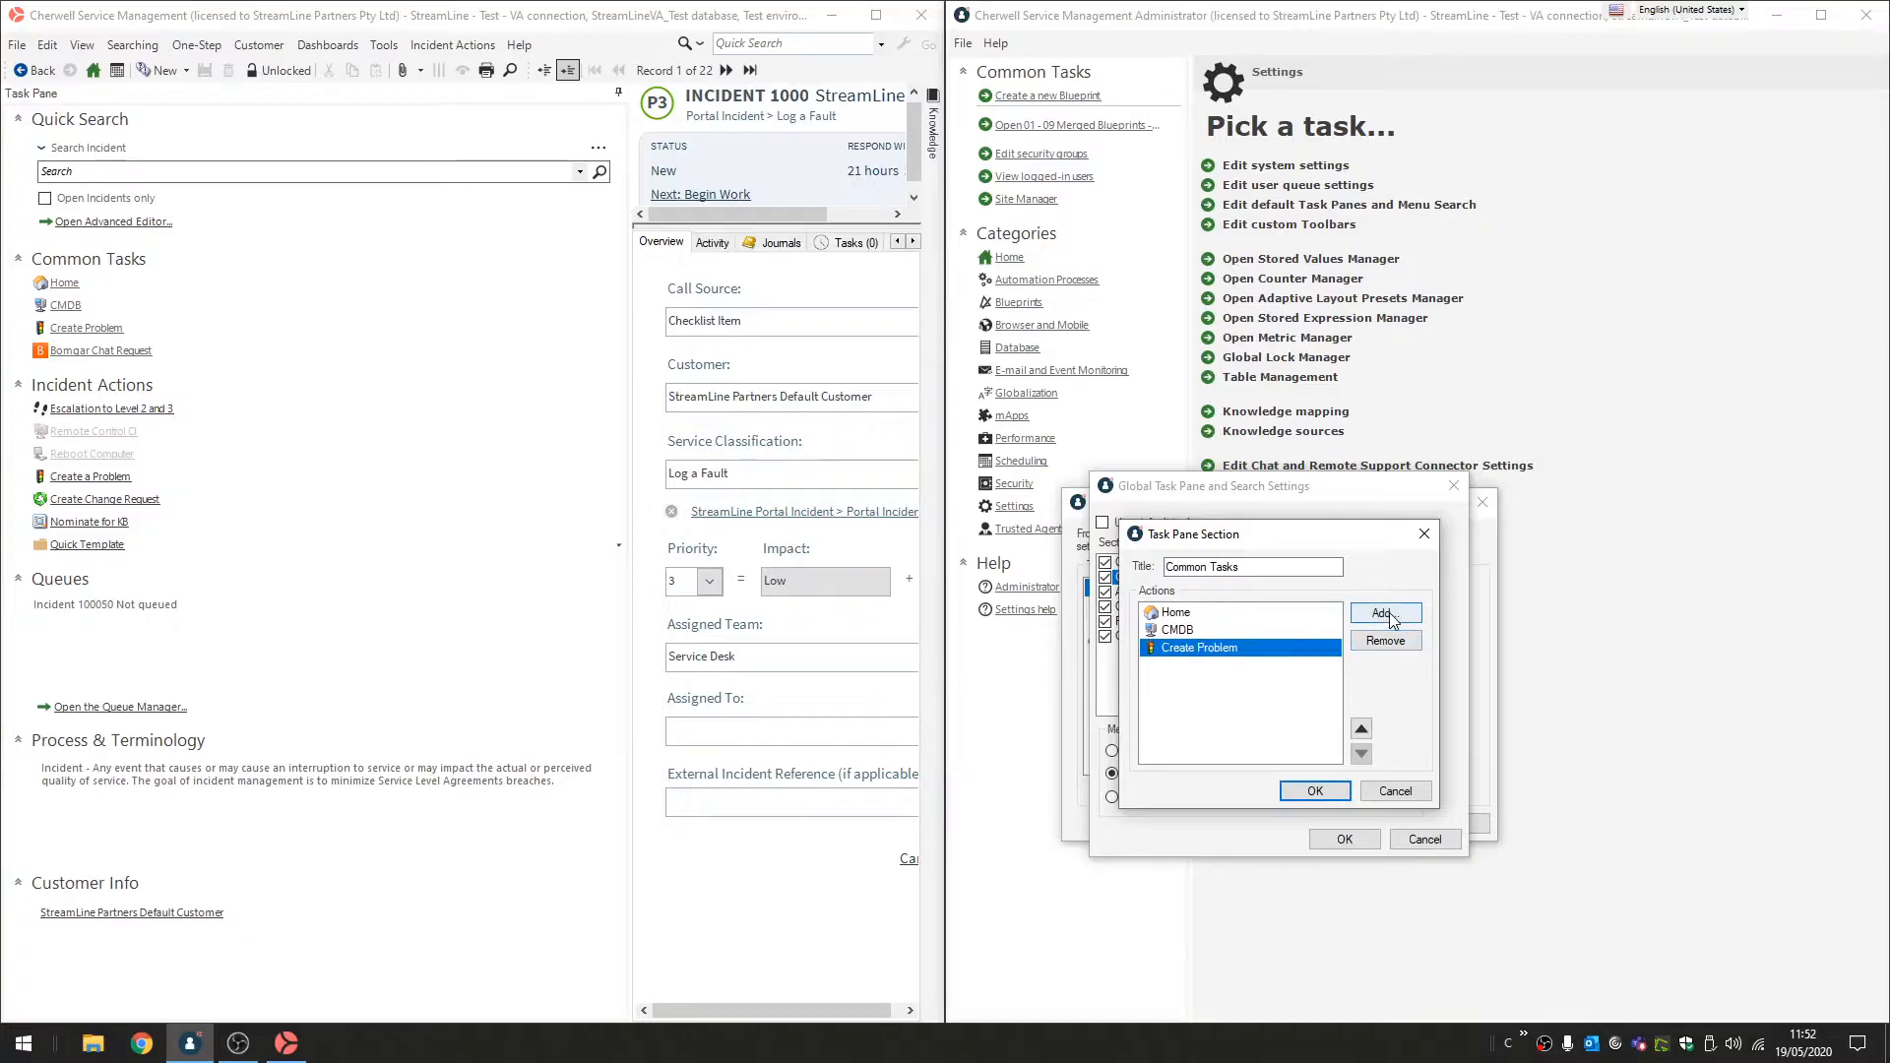
click(1384, 614)
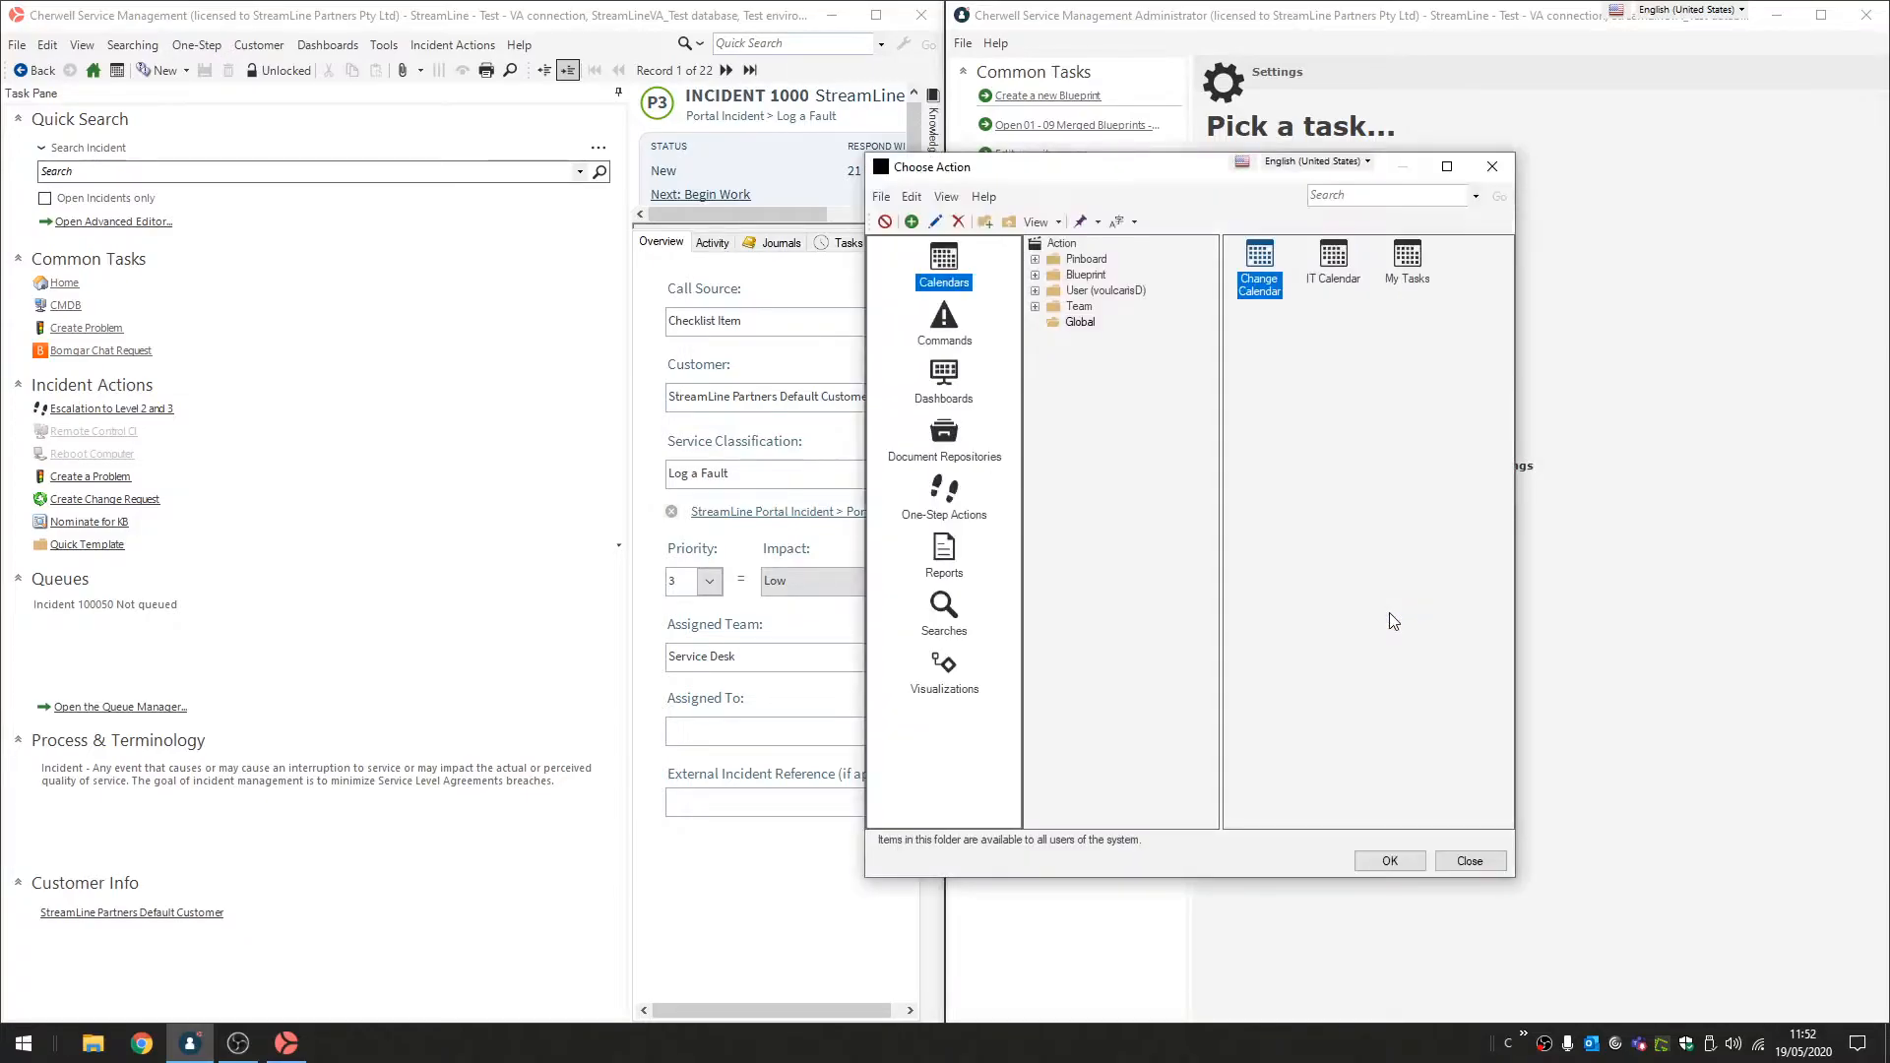
drag(965, 187, 364, 198)
click(258, 512)
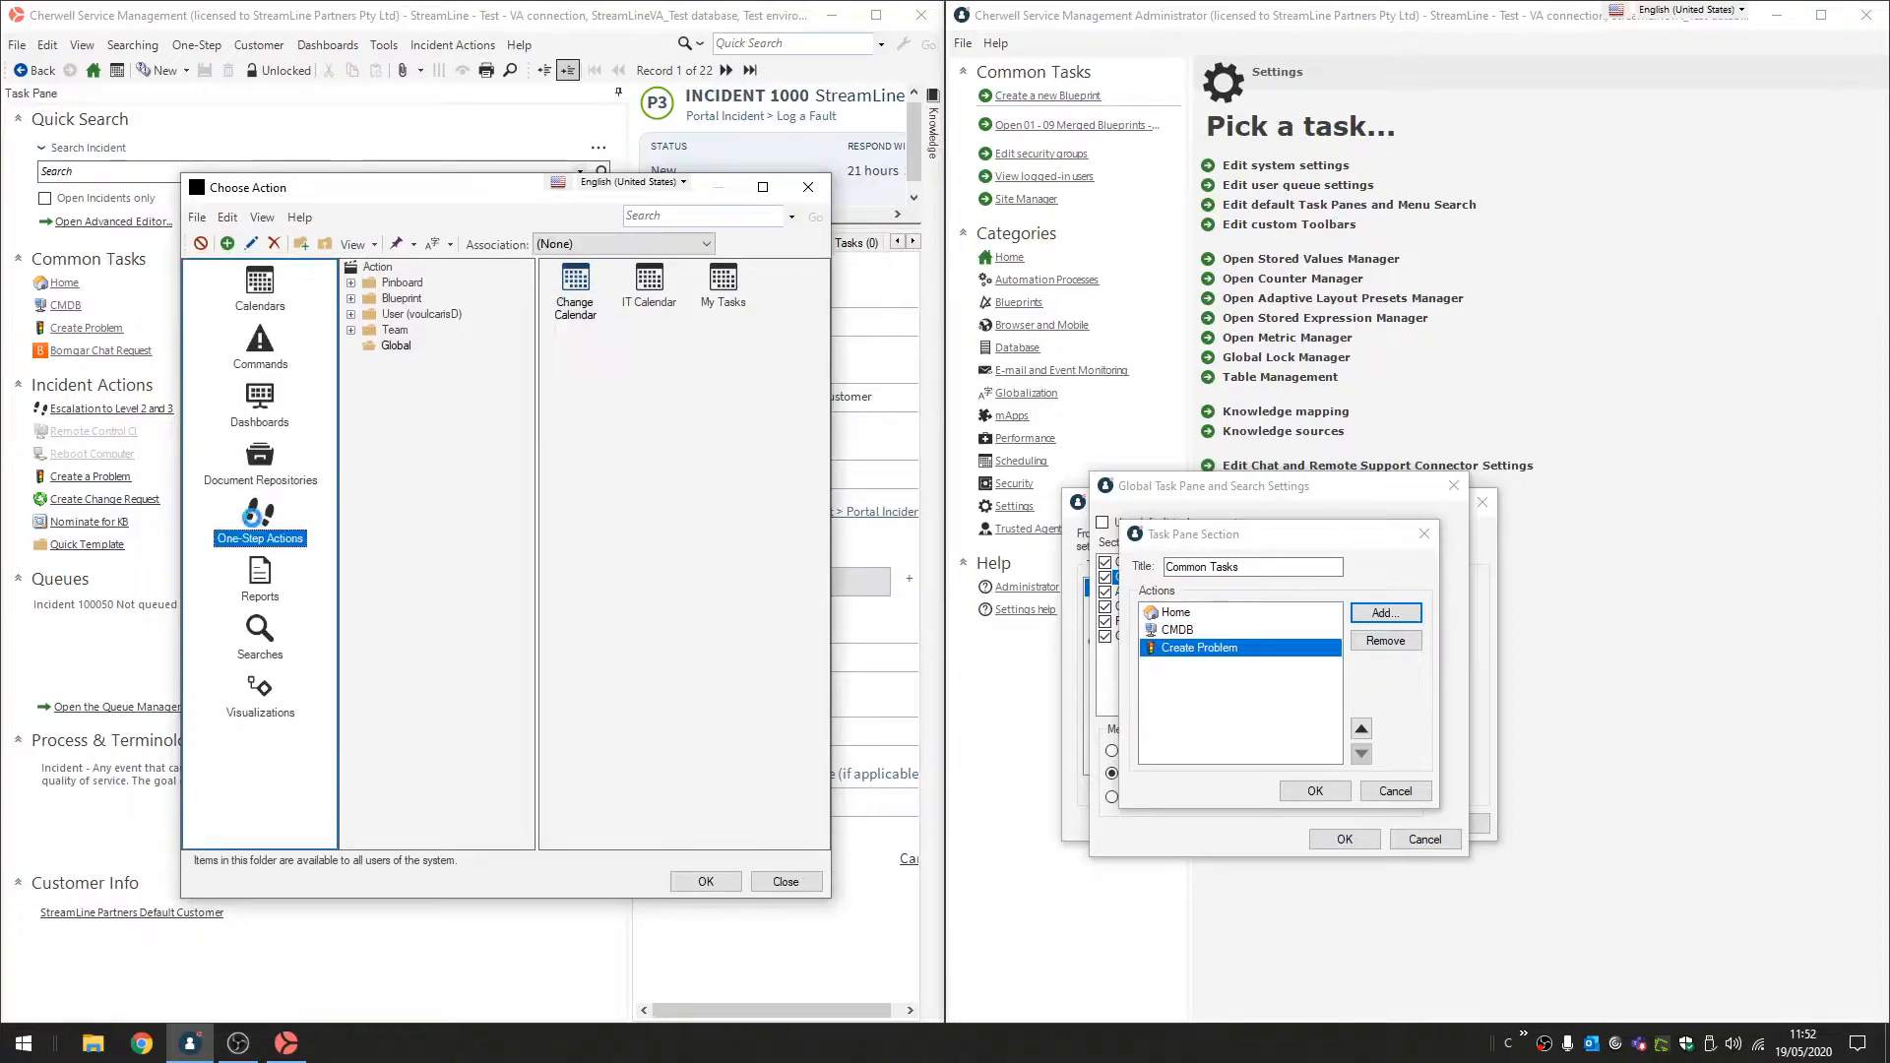
click(261, 422)
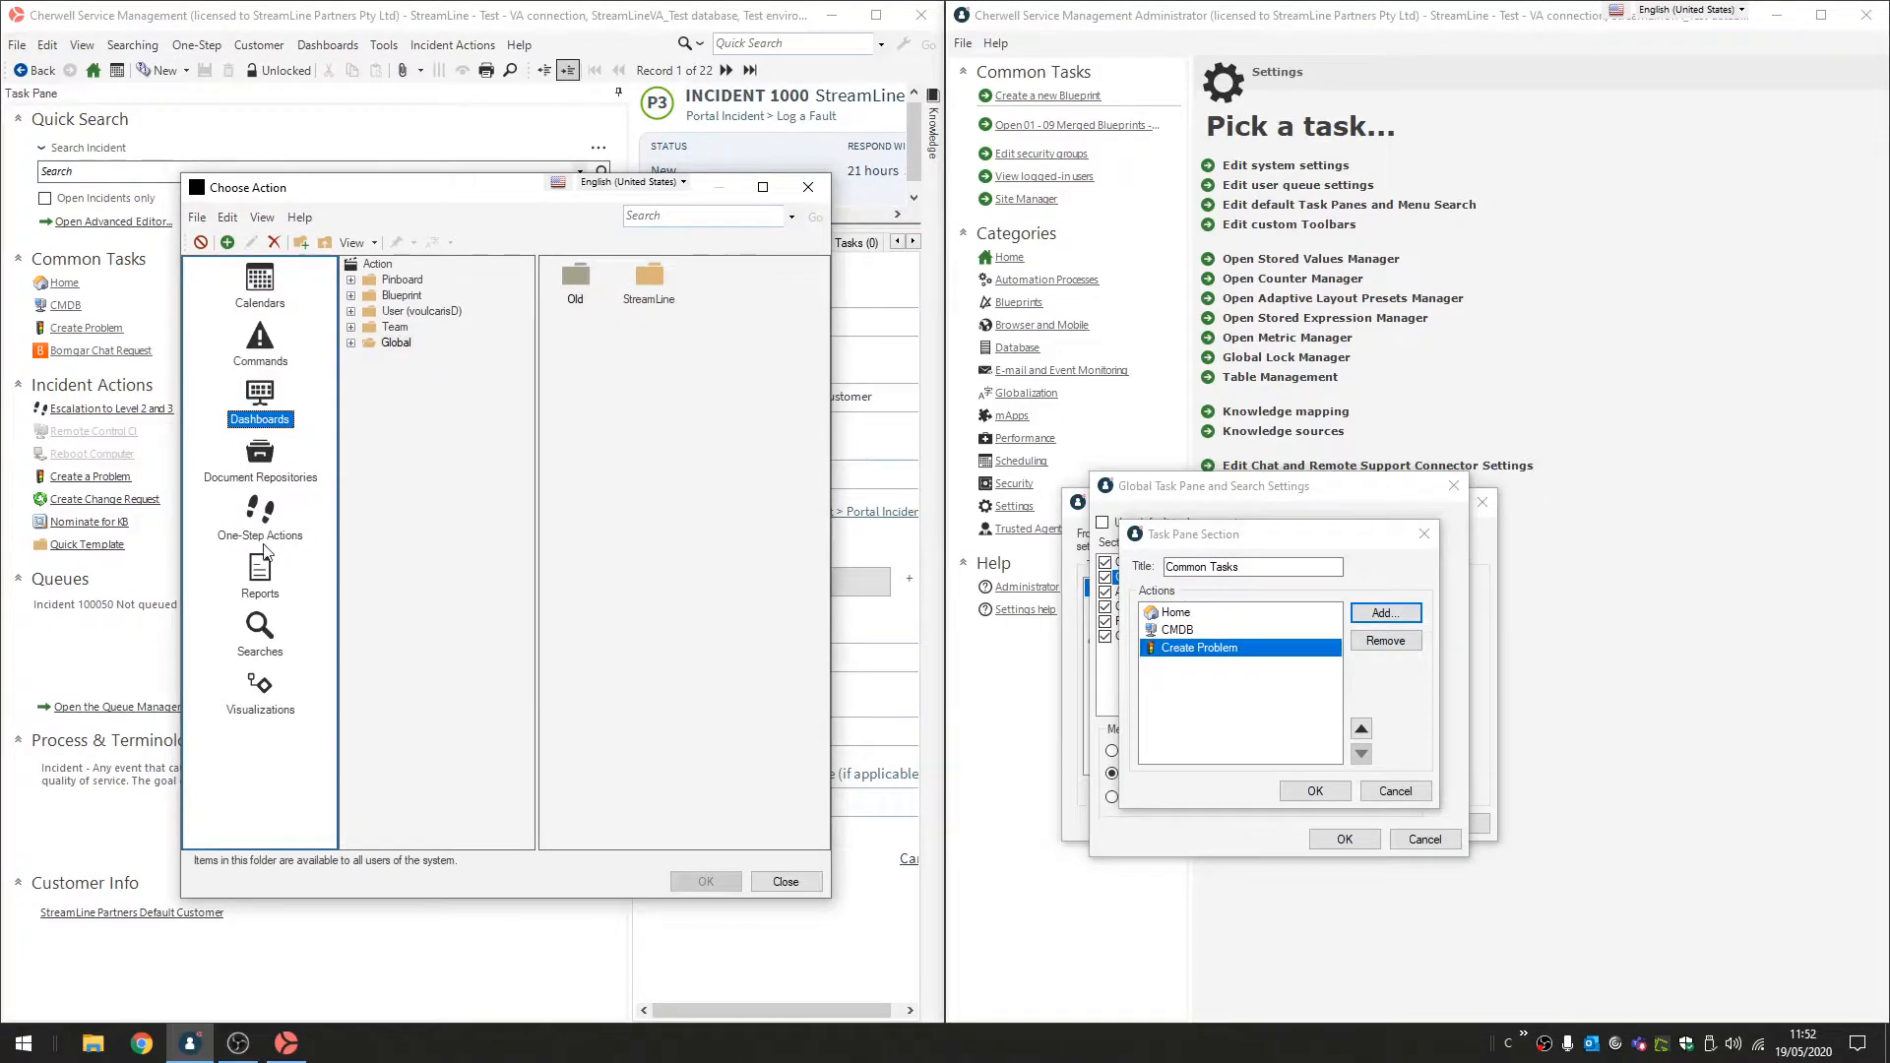
click(260, 514)
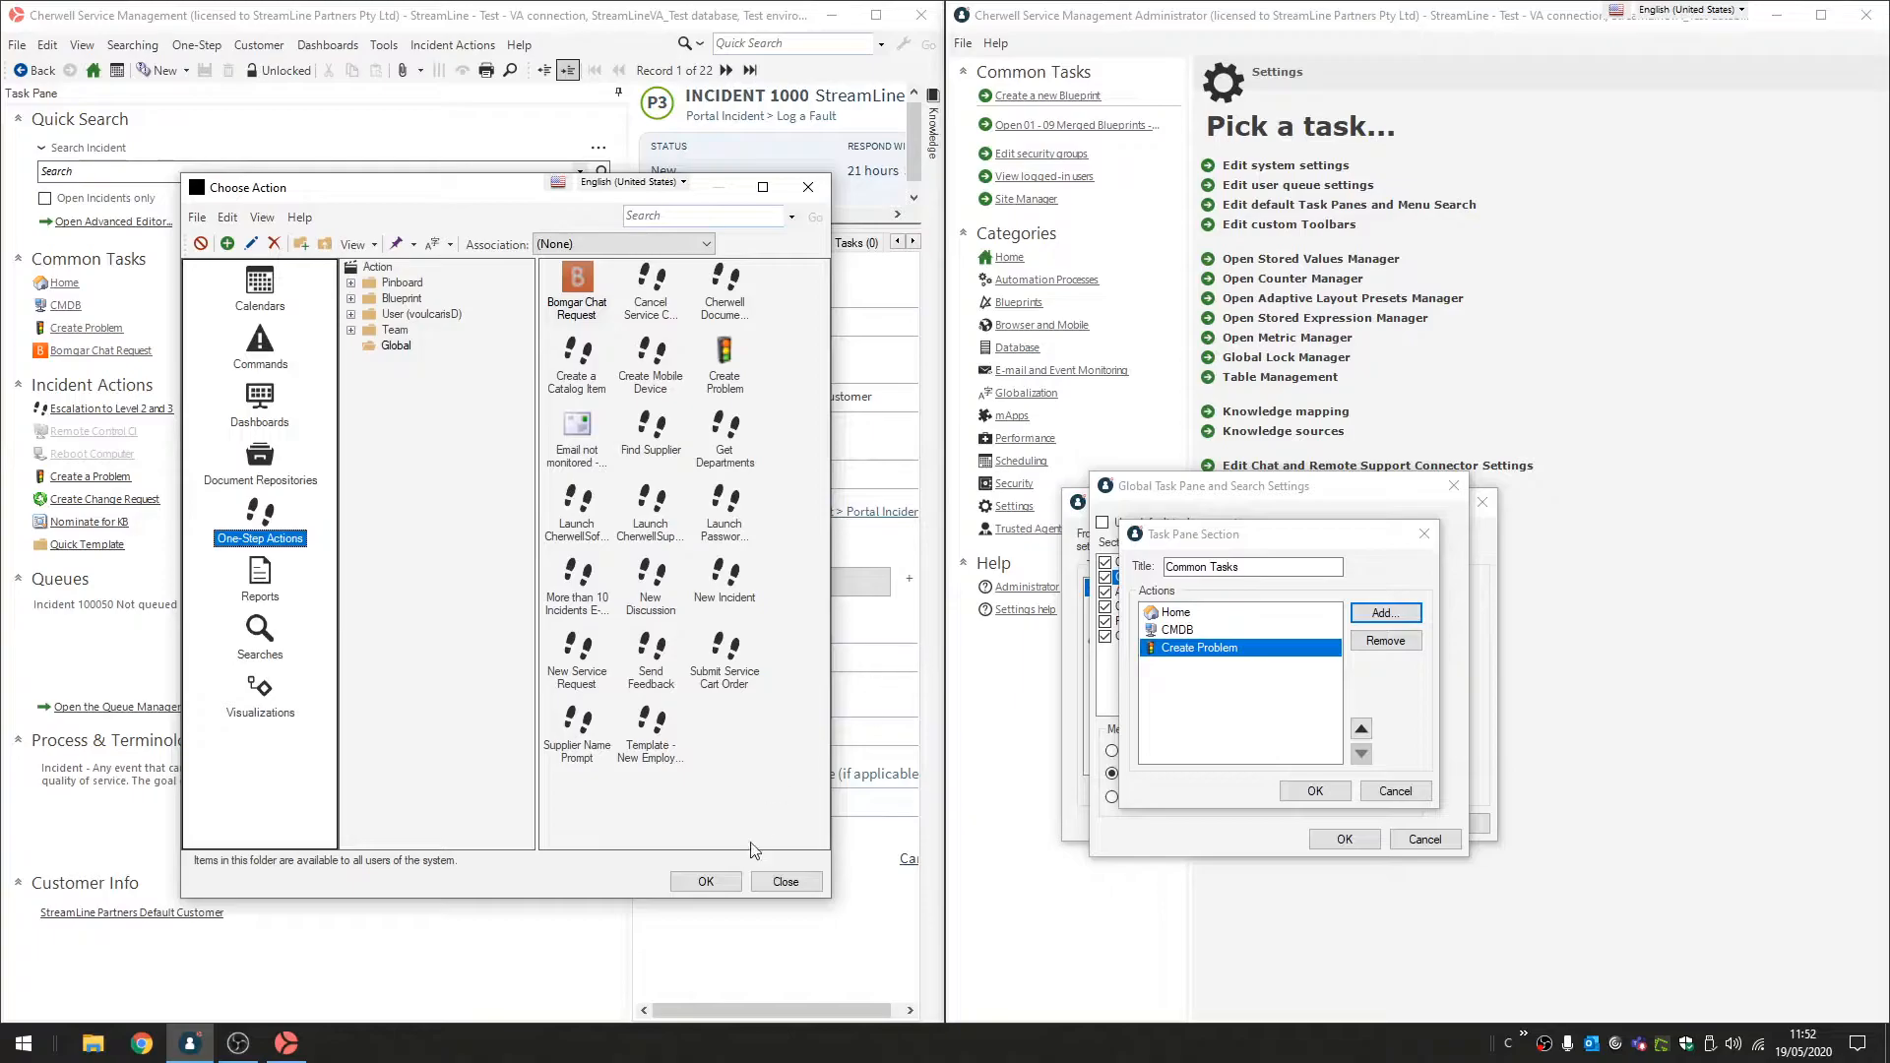
click(783, 882)
click(1390, 787)
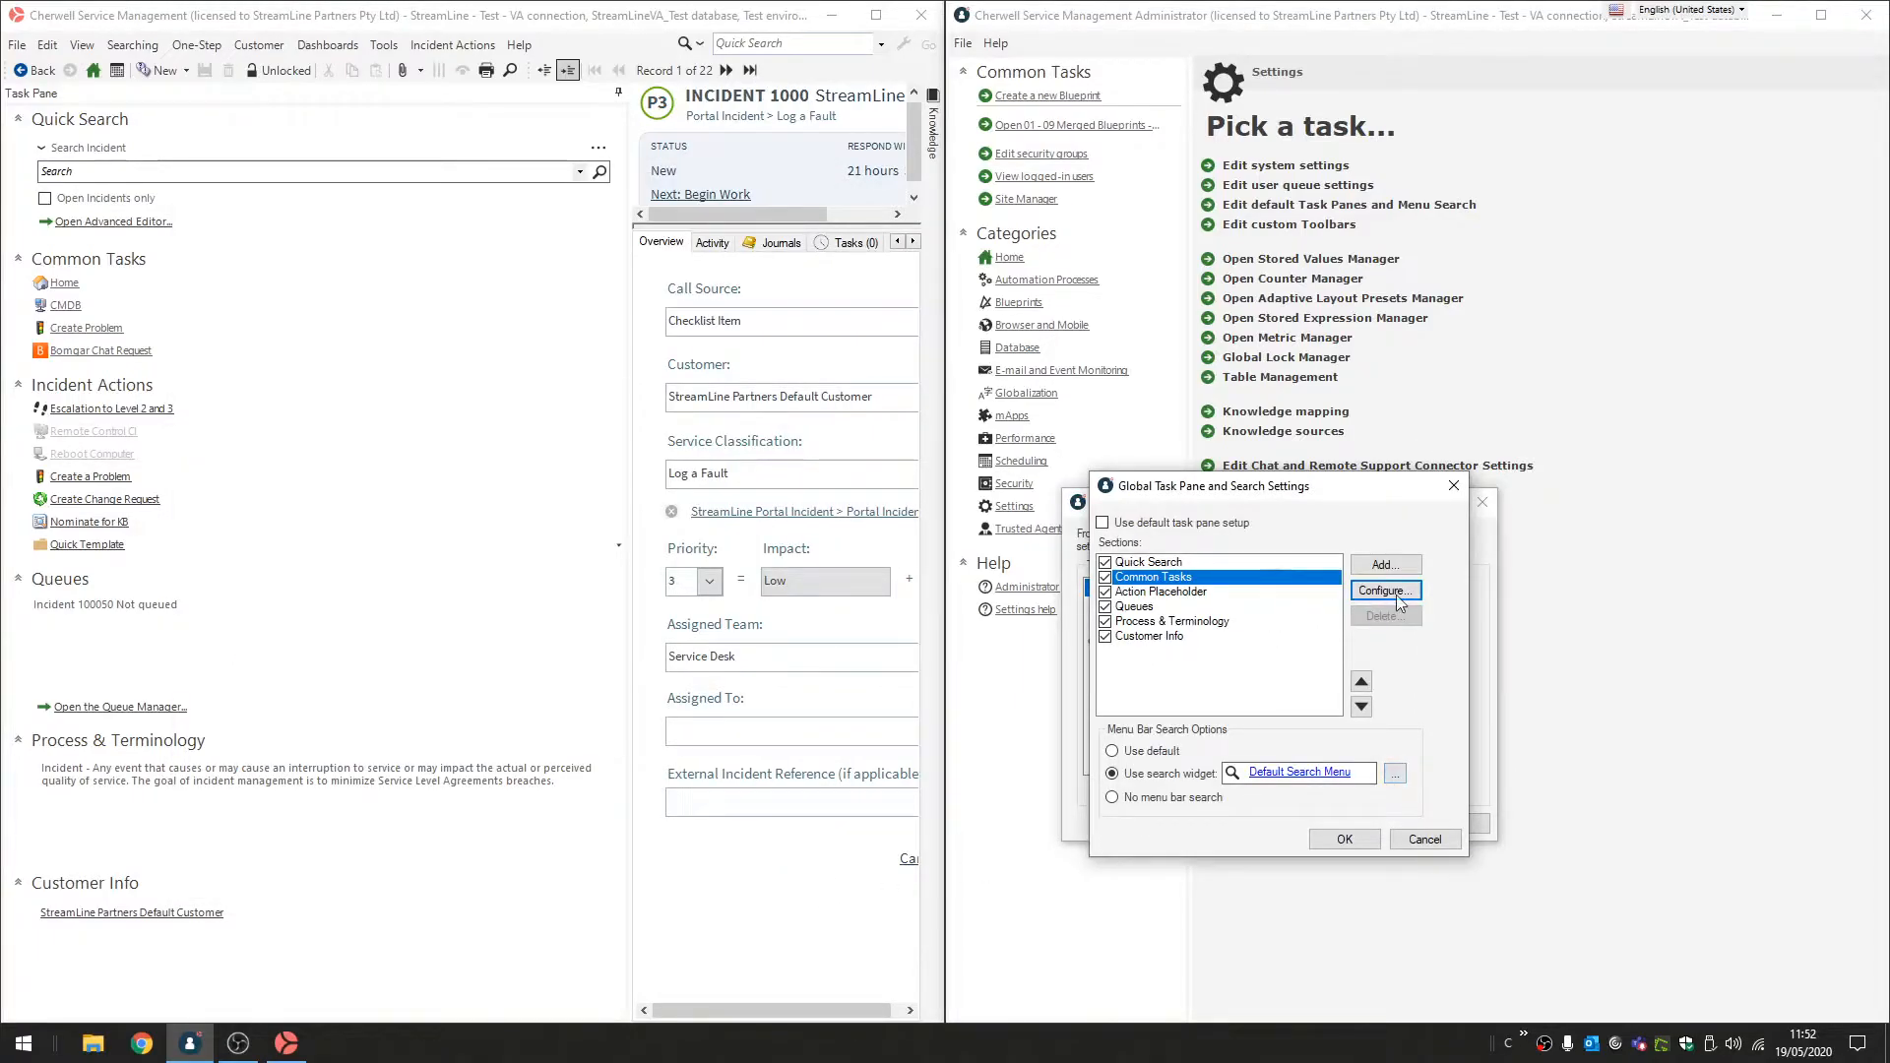
key(Down)
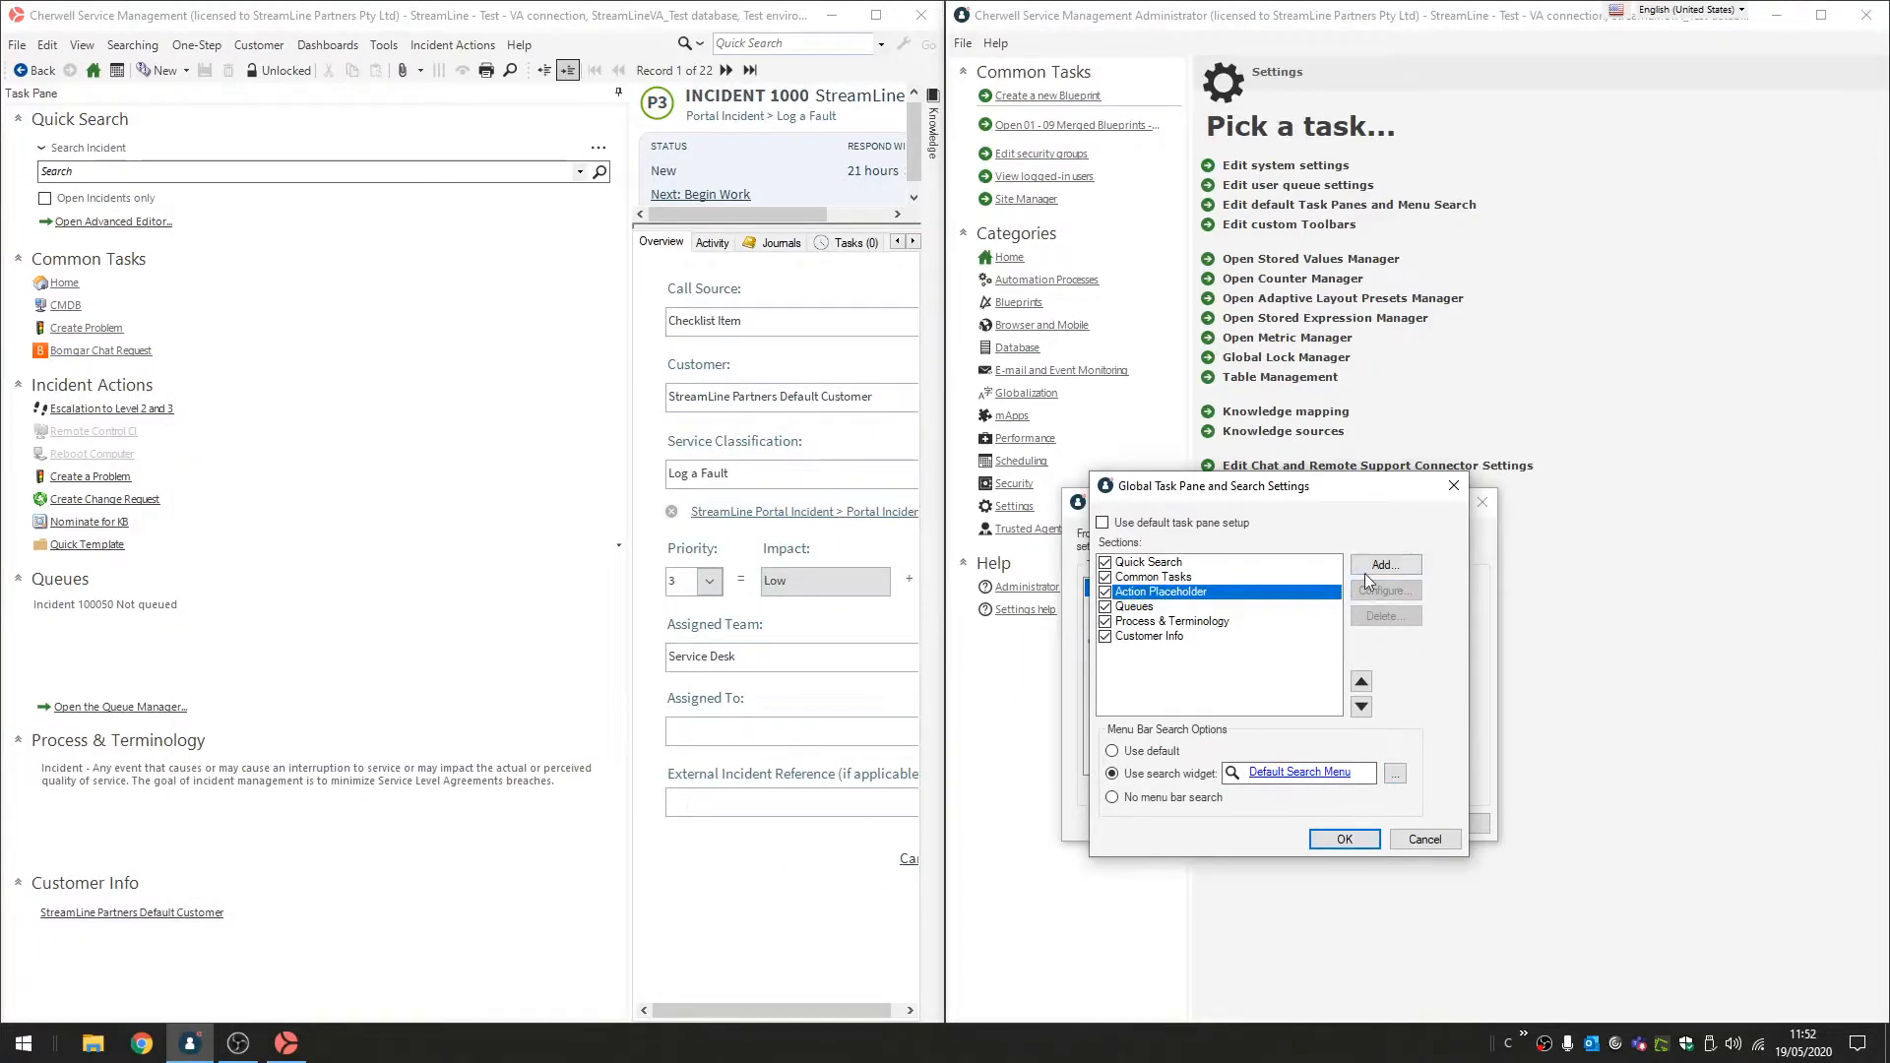
key(Return)
Try turning off the default task pane setup for the Service Desk role and select its Common Tasks section.
click(1238, 608)
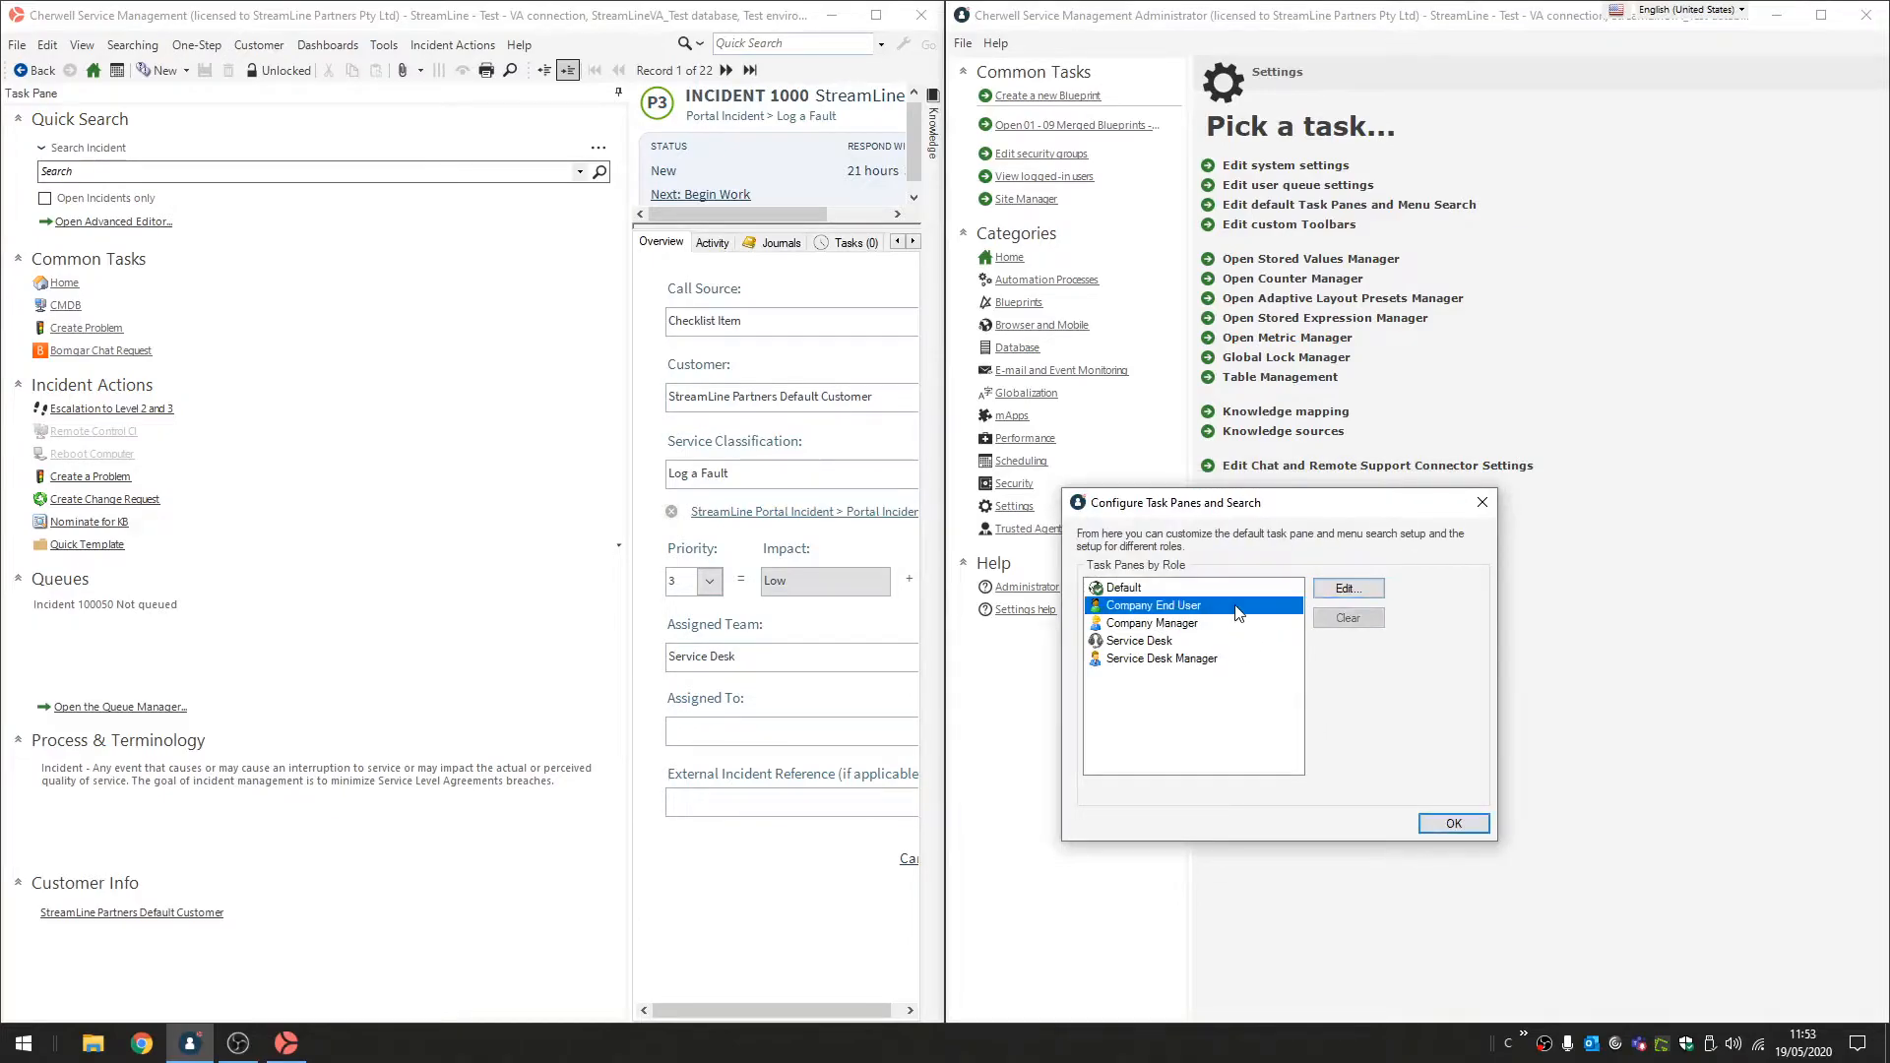
click(1225, 638)
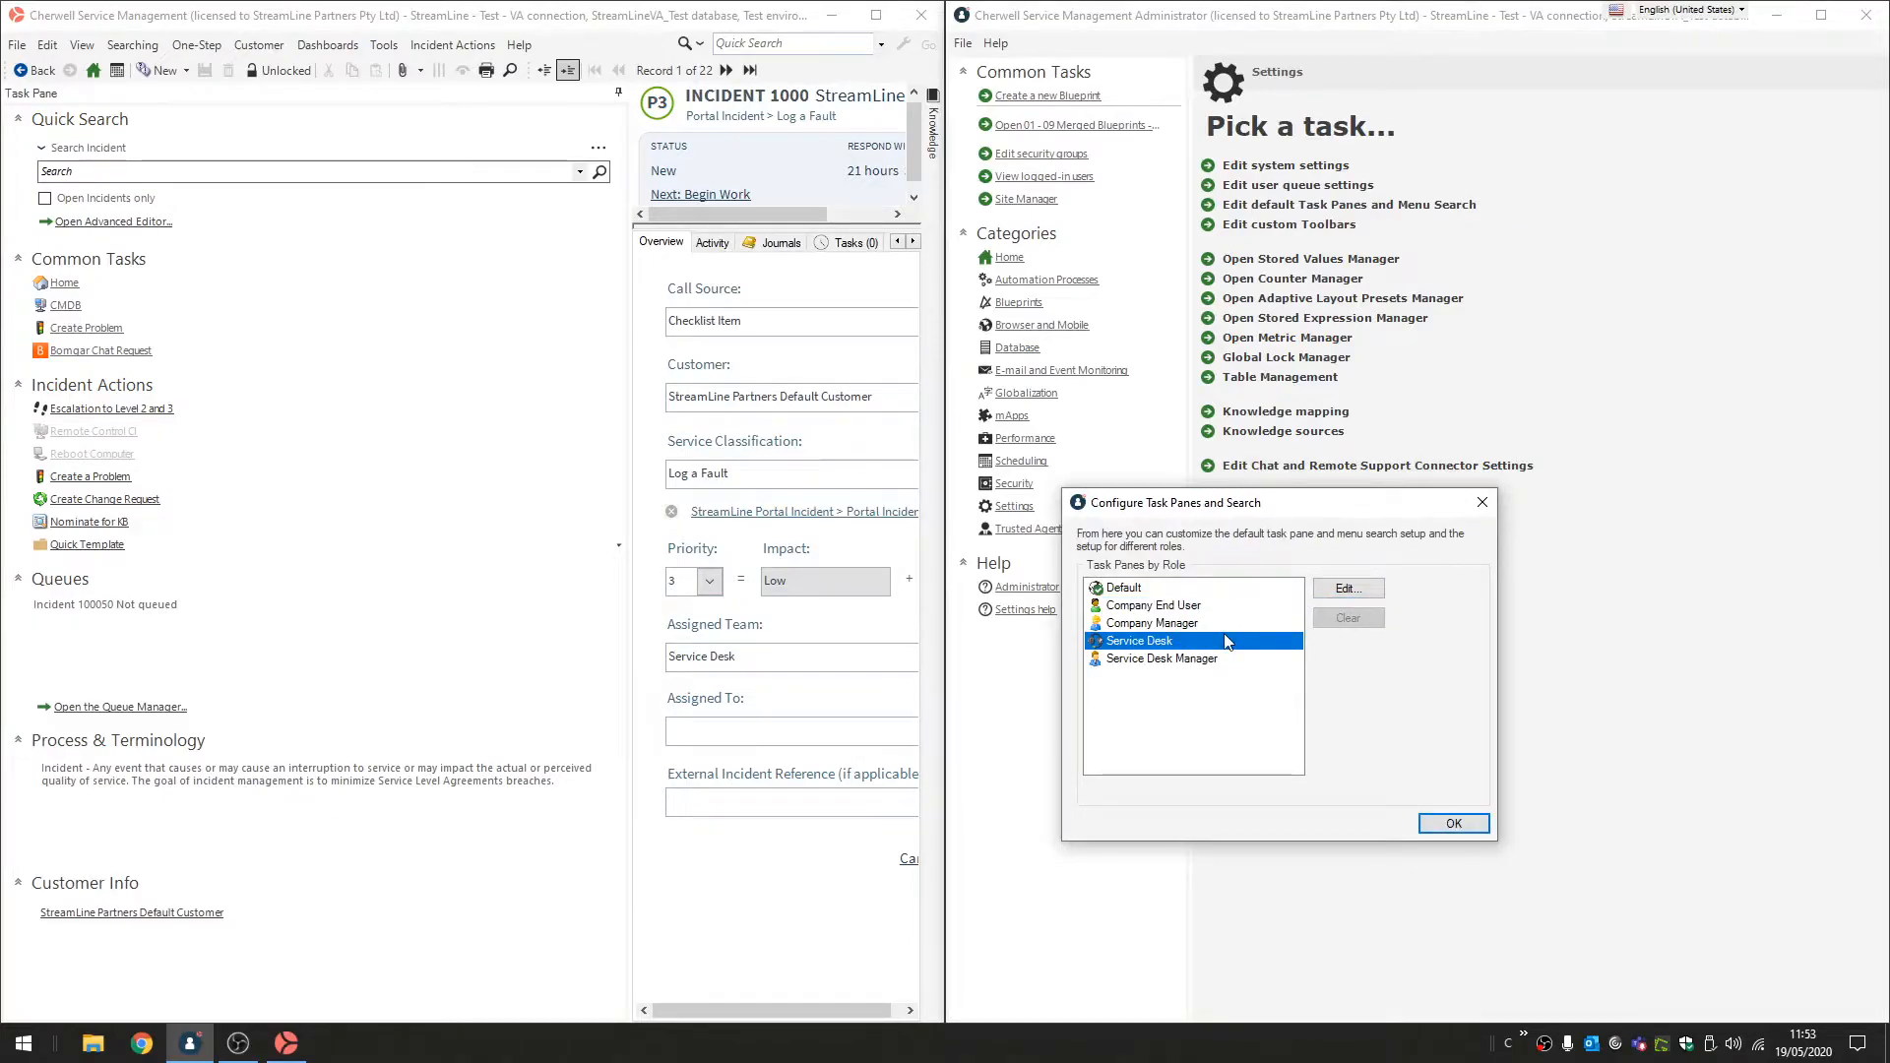
click(1345, 591)
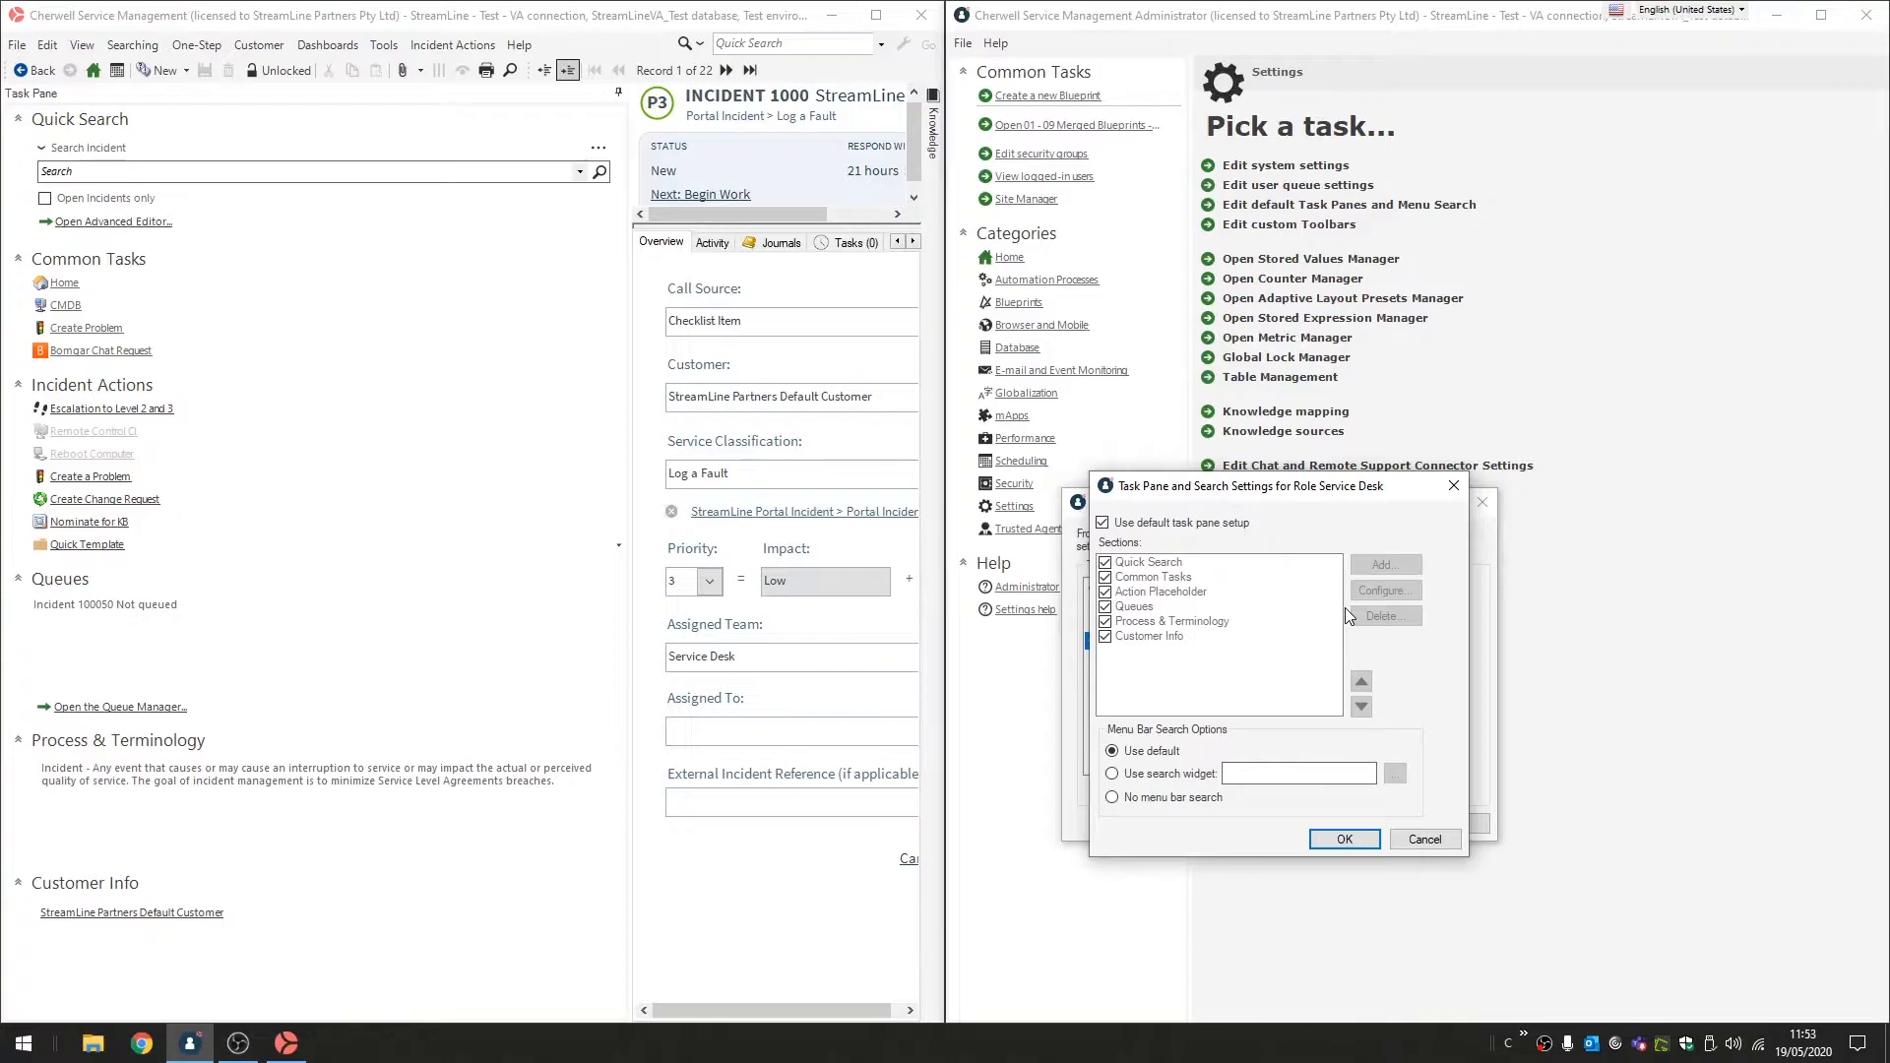
click(1229, 524)
click(1161, 577)
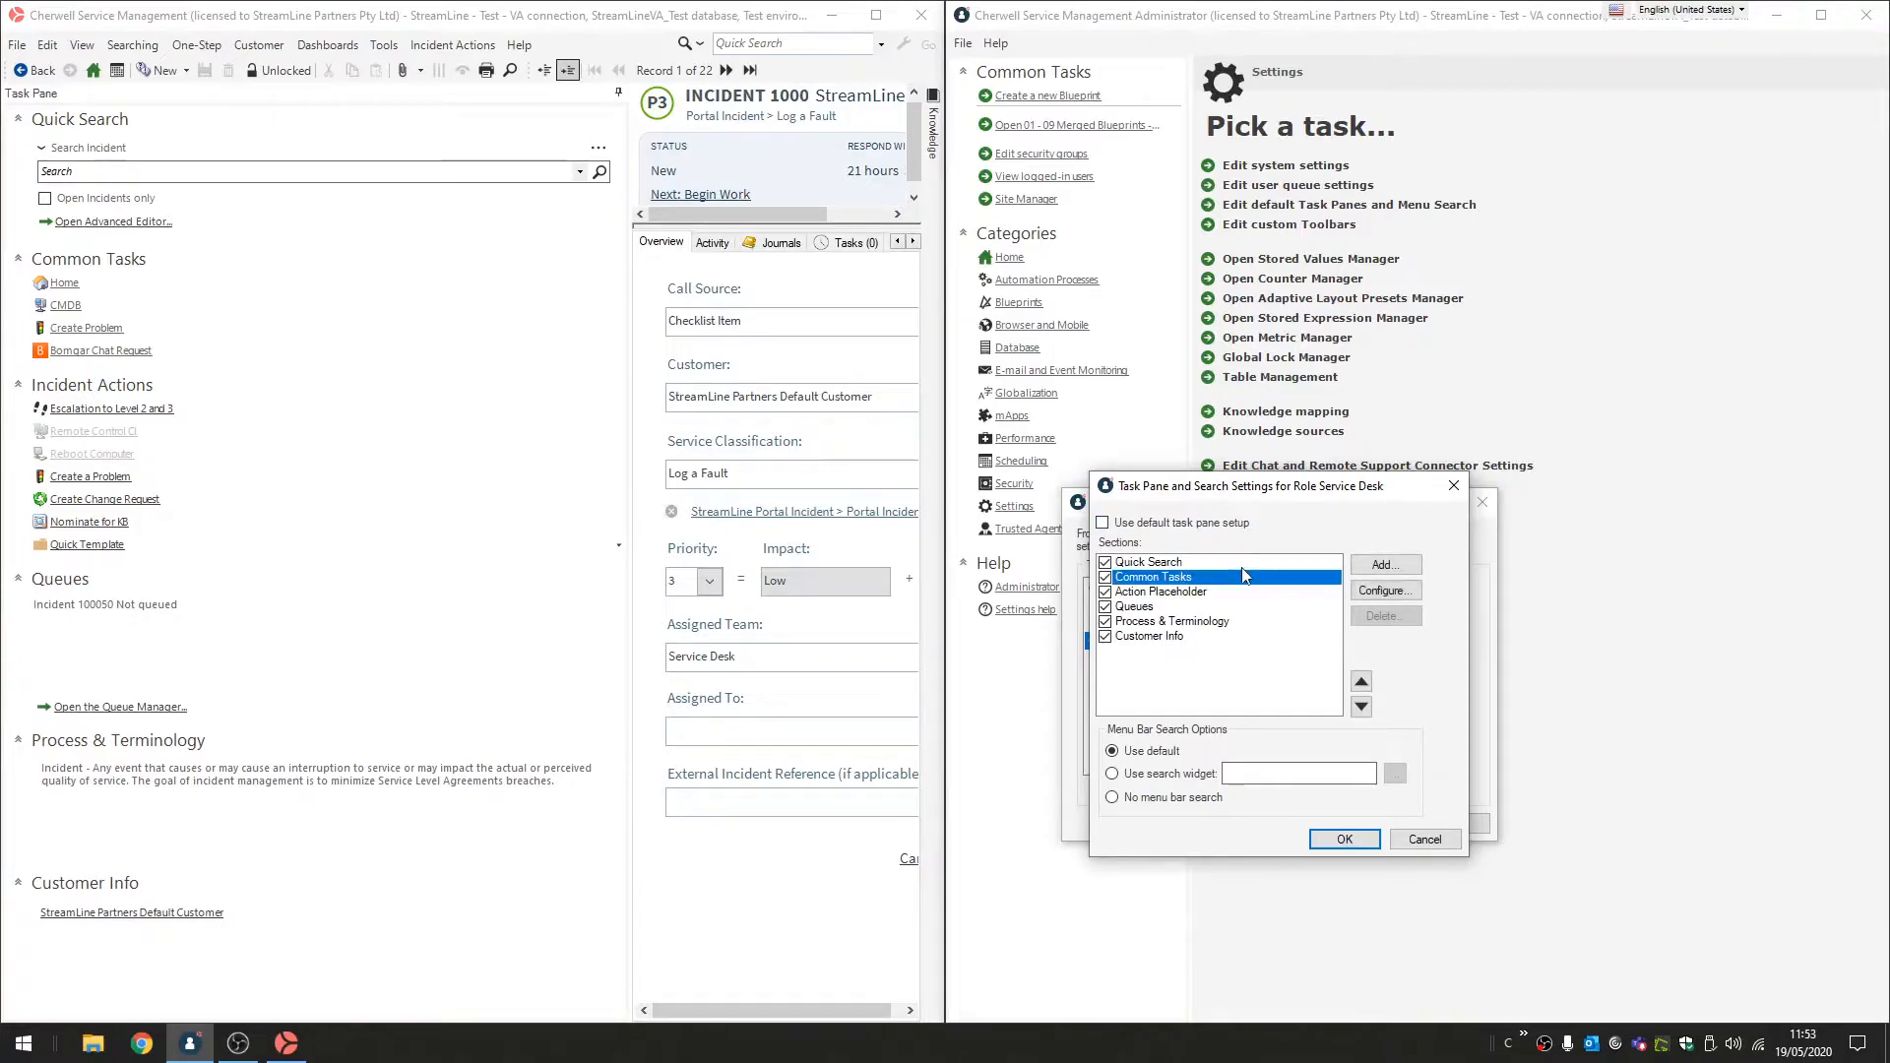
Try removing Create Problem from the Service Desk role's Common Tasks section, and discard the role's settings.
click(1363, 591)
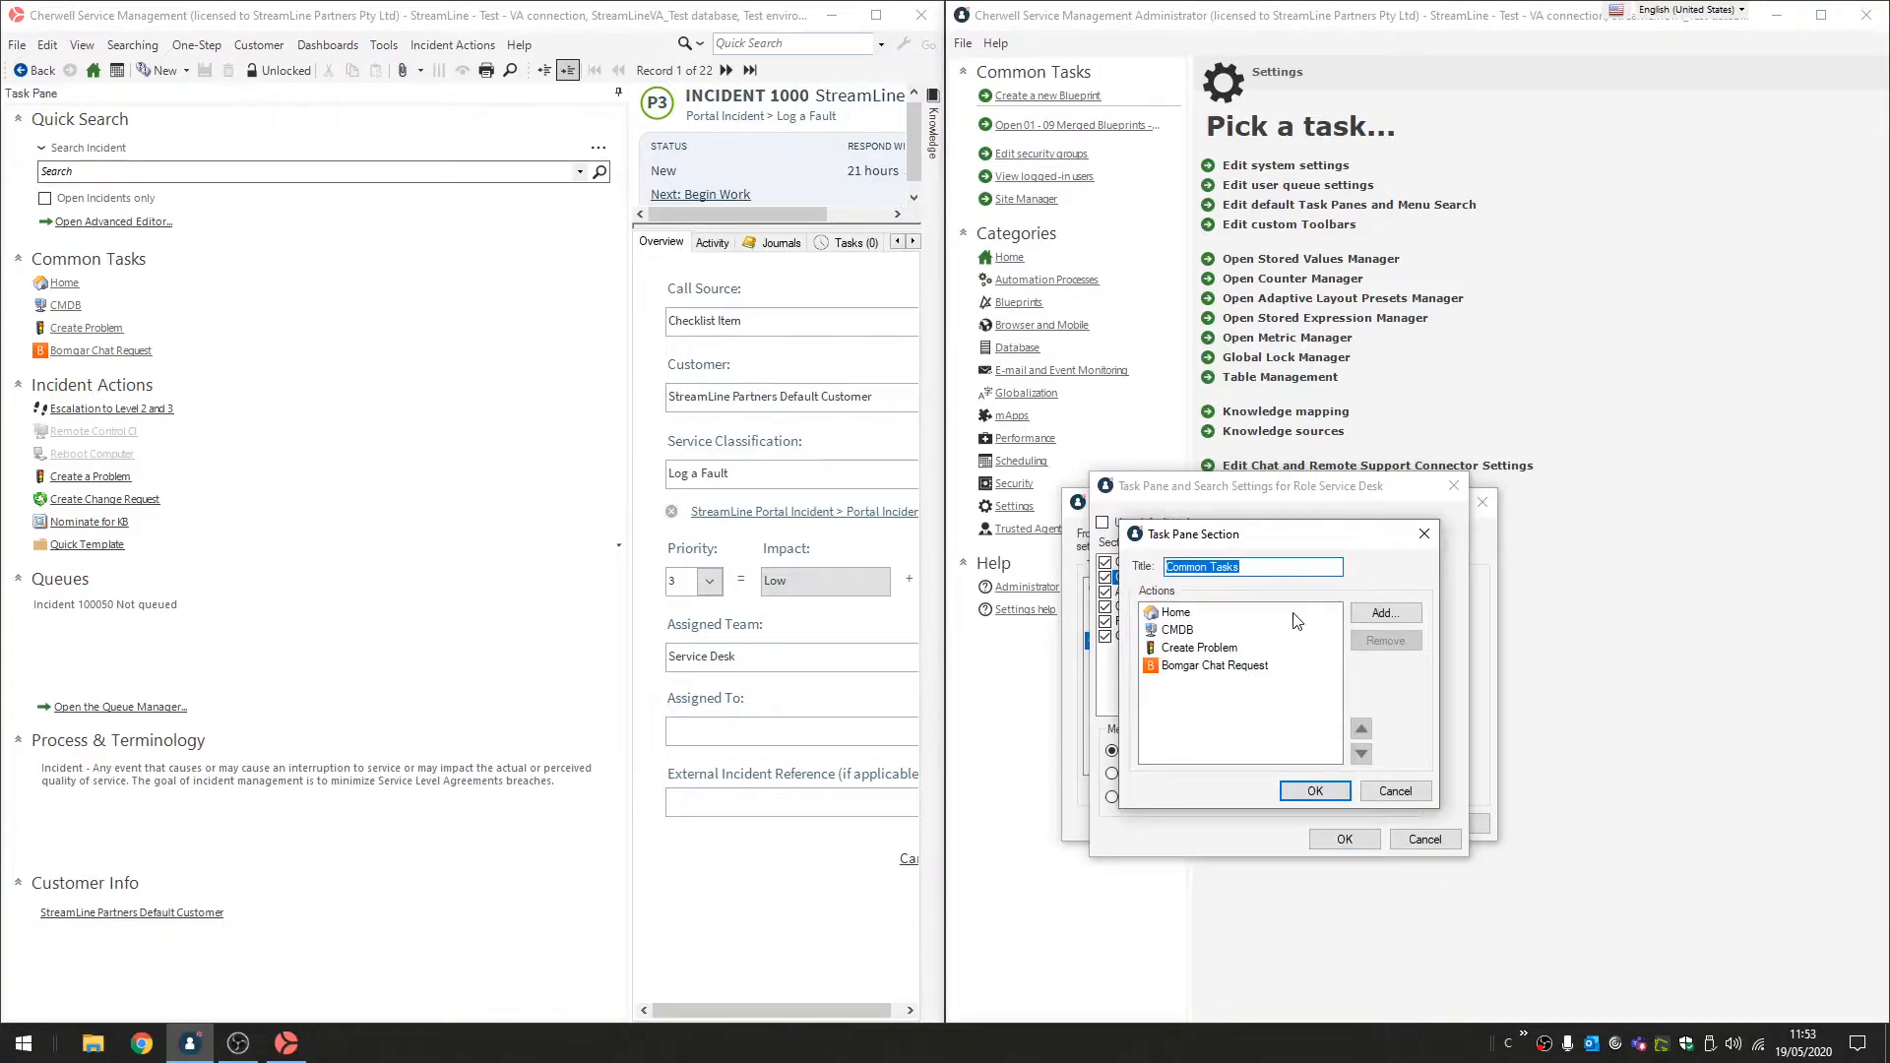
click(1280, 665)
click(1270, 648)
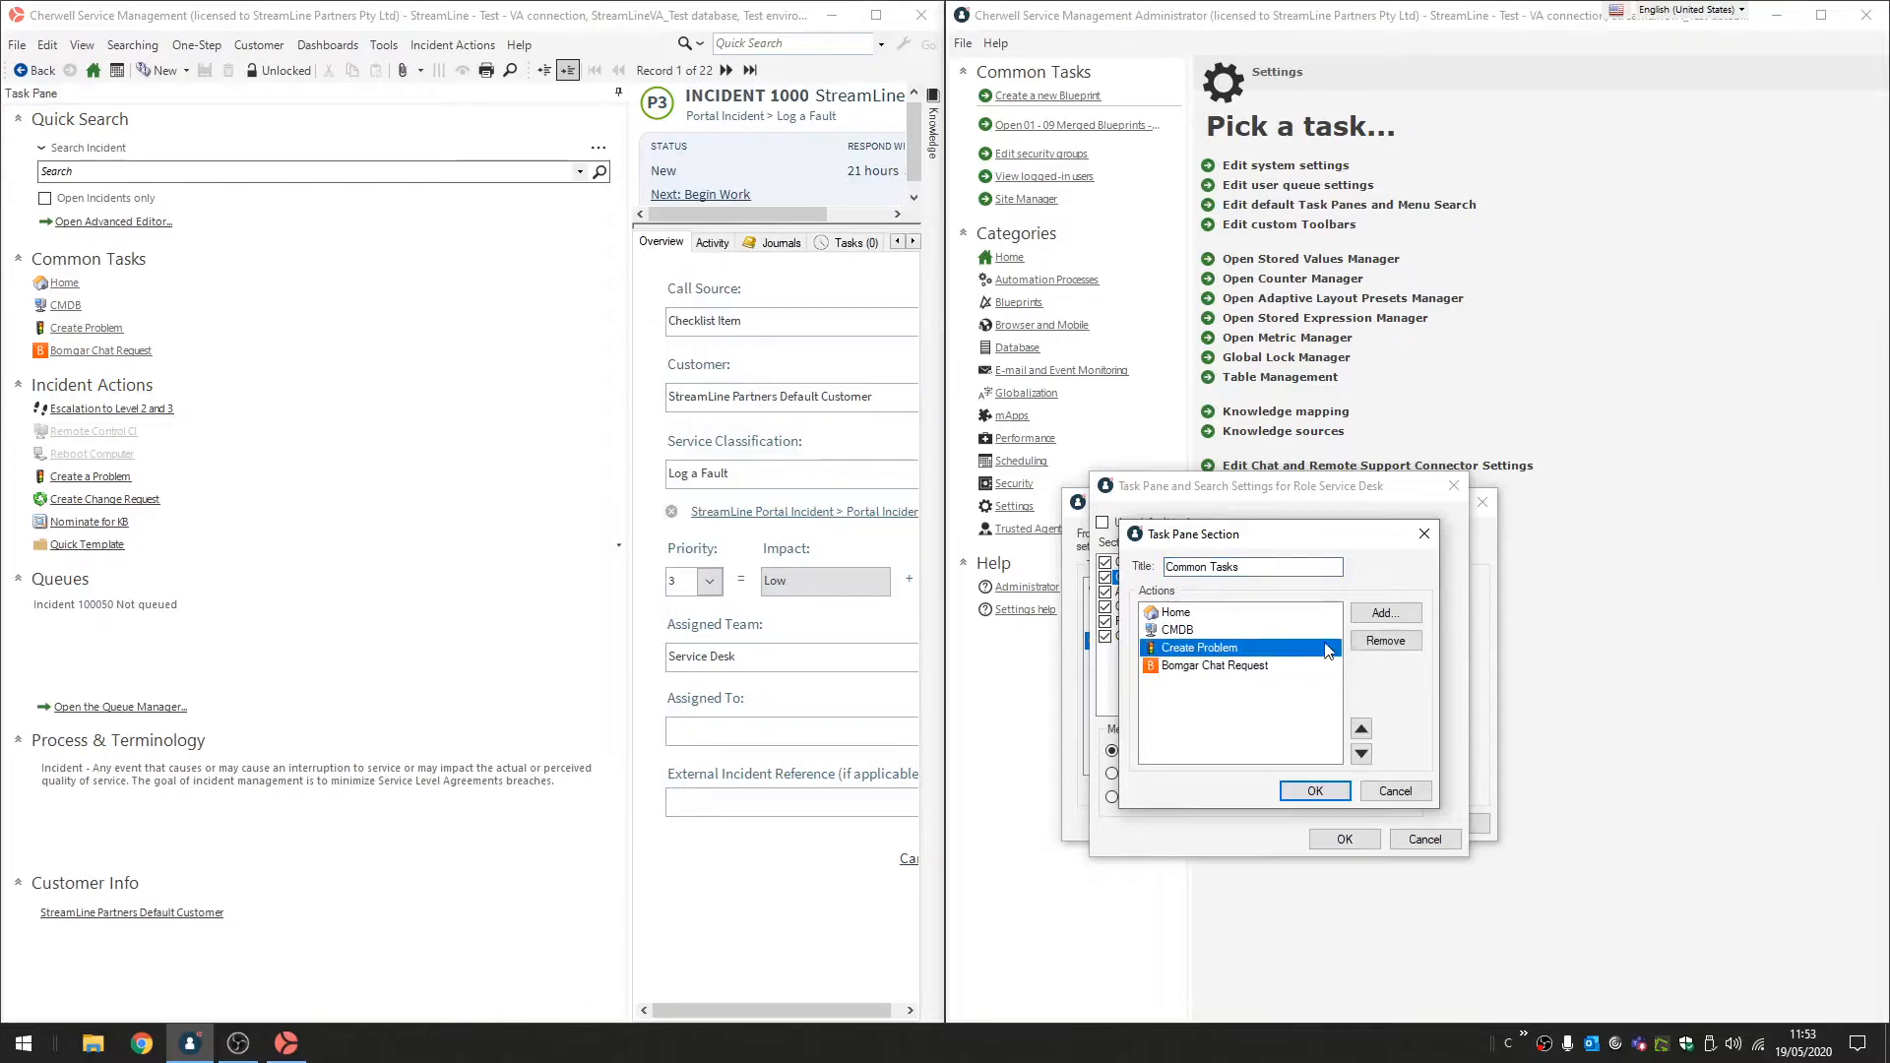
click(1381, 645)
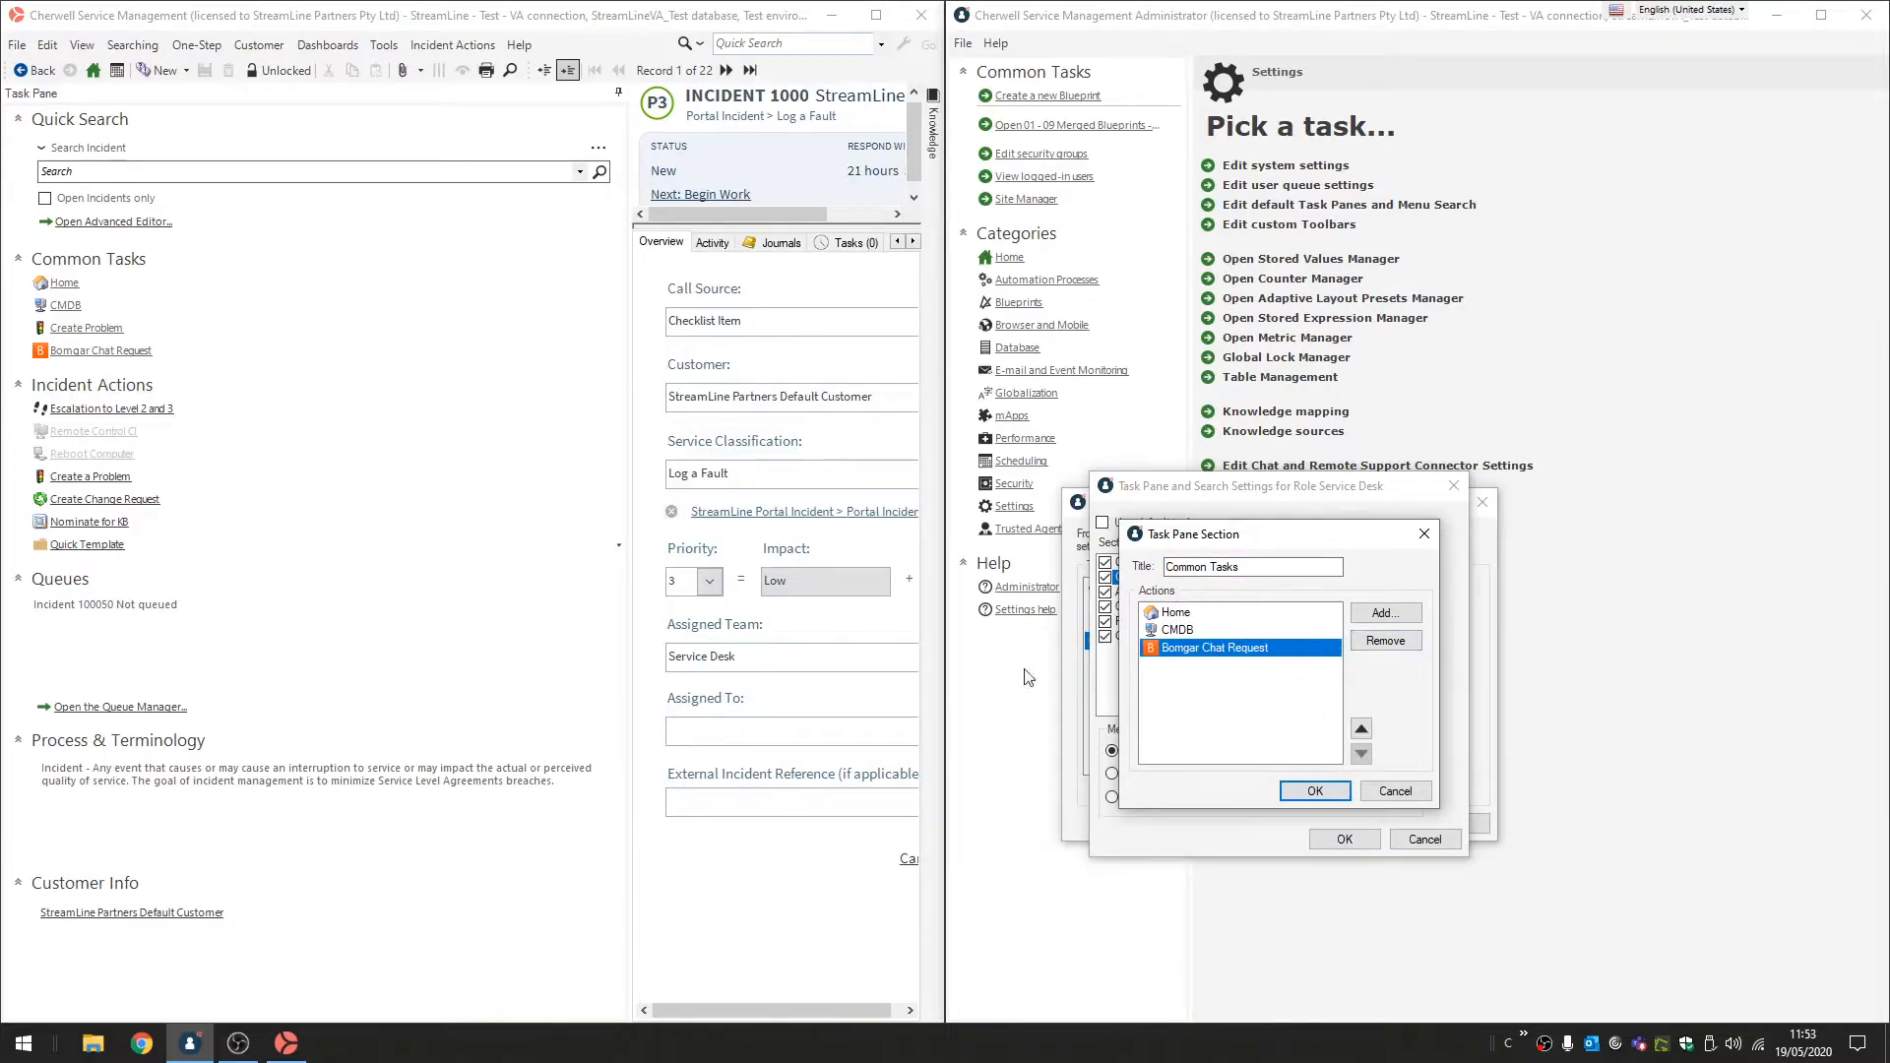
click(1301, 794)
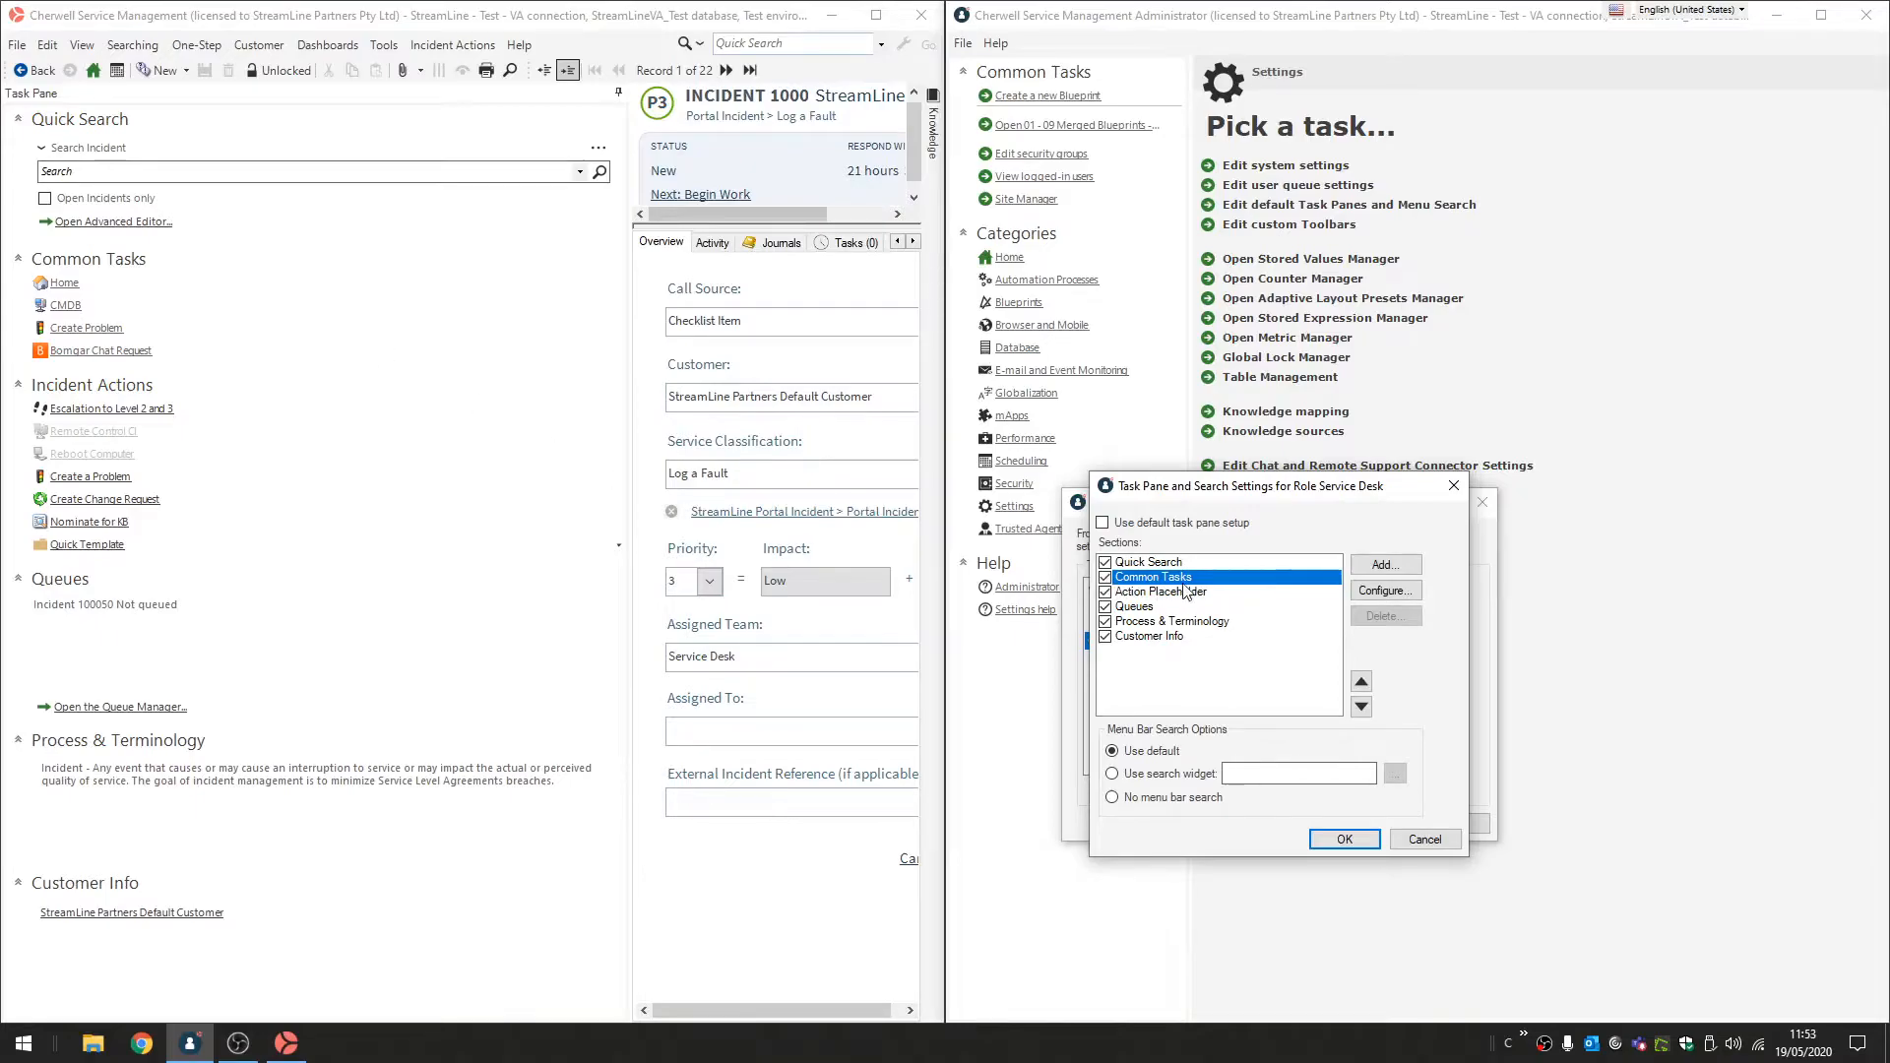
drag(1221, 497, 1614, 501)
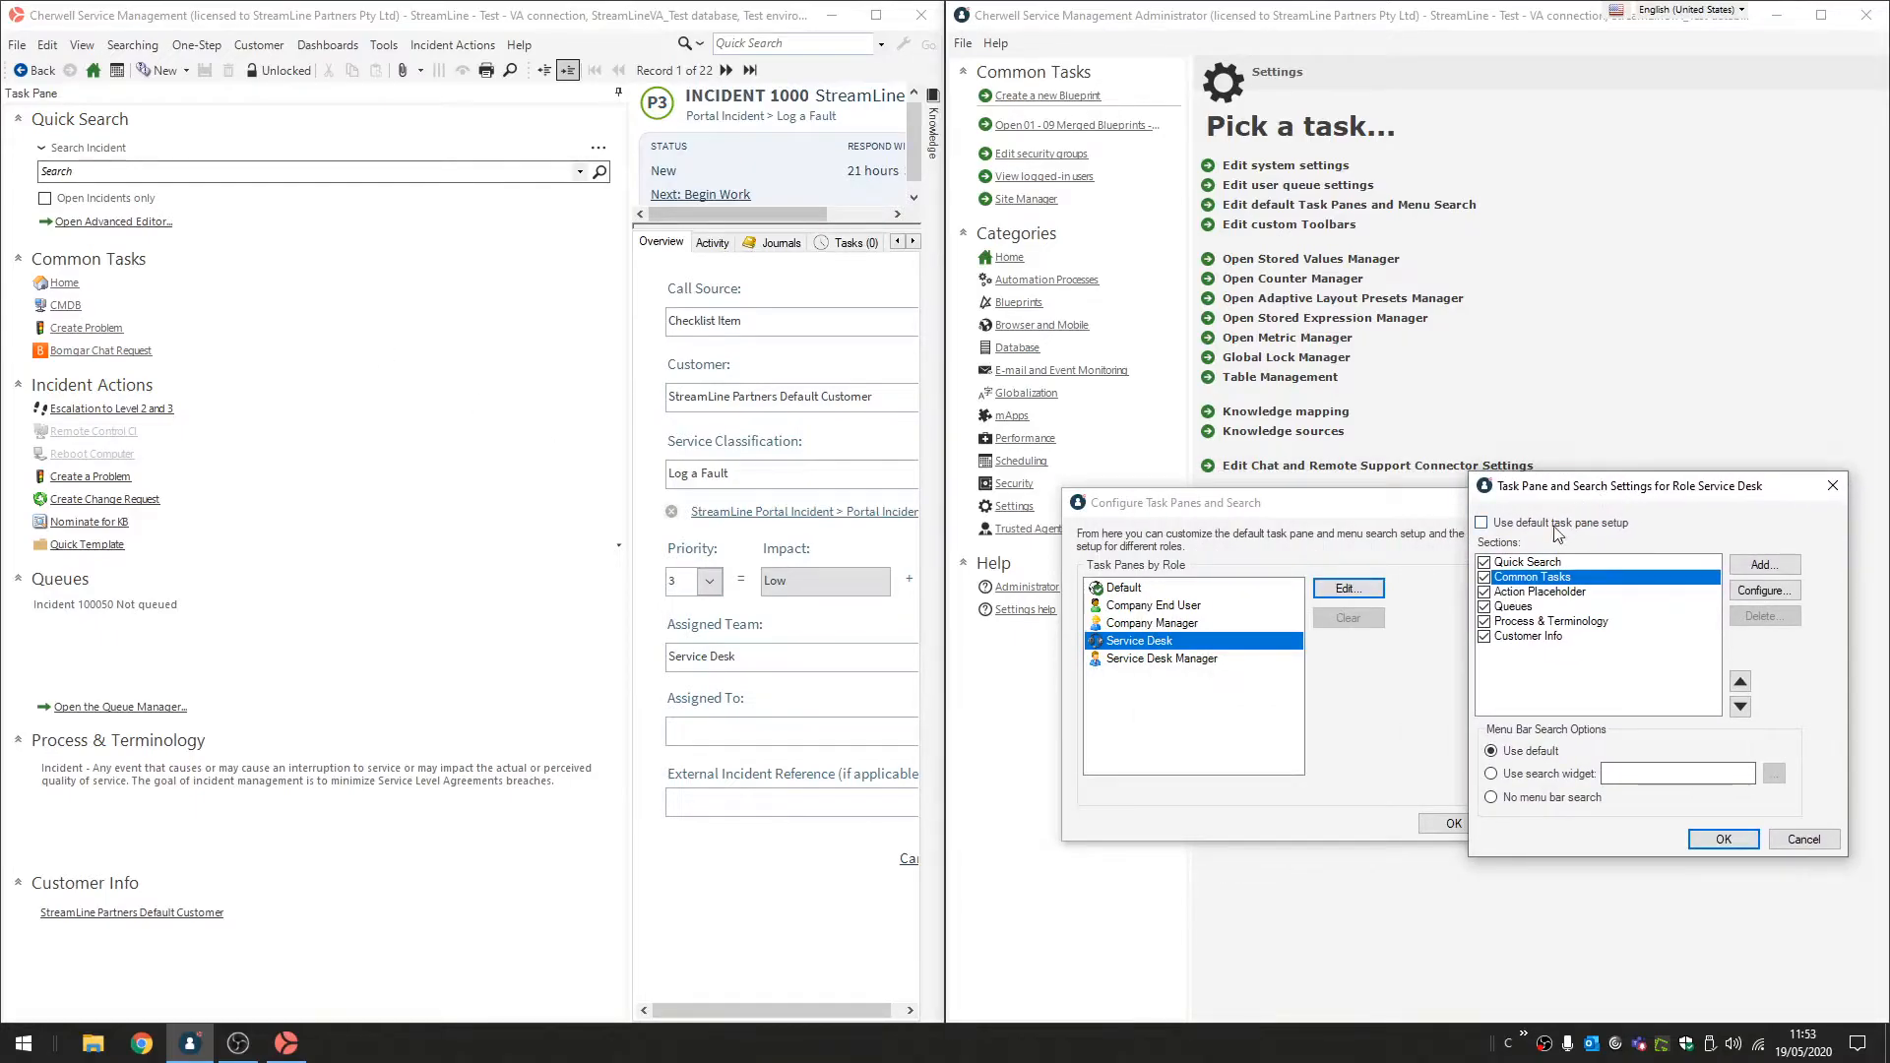
click(1768, 853)
In the Default task pane, turn off the Action Placeholder, Queues, Process & Terminology and Customer Info sections.
click(1221, 588)
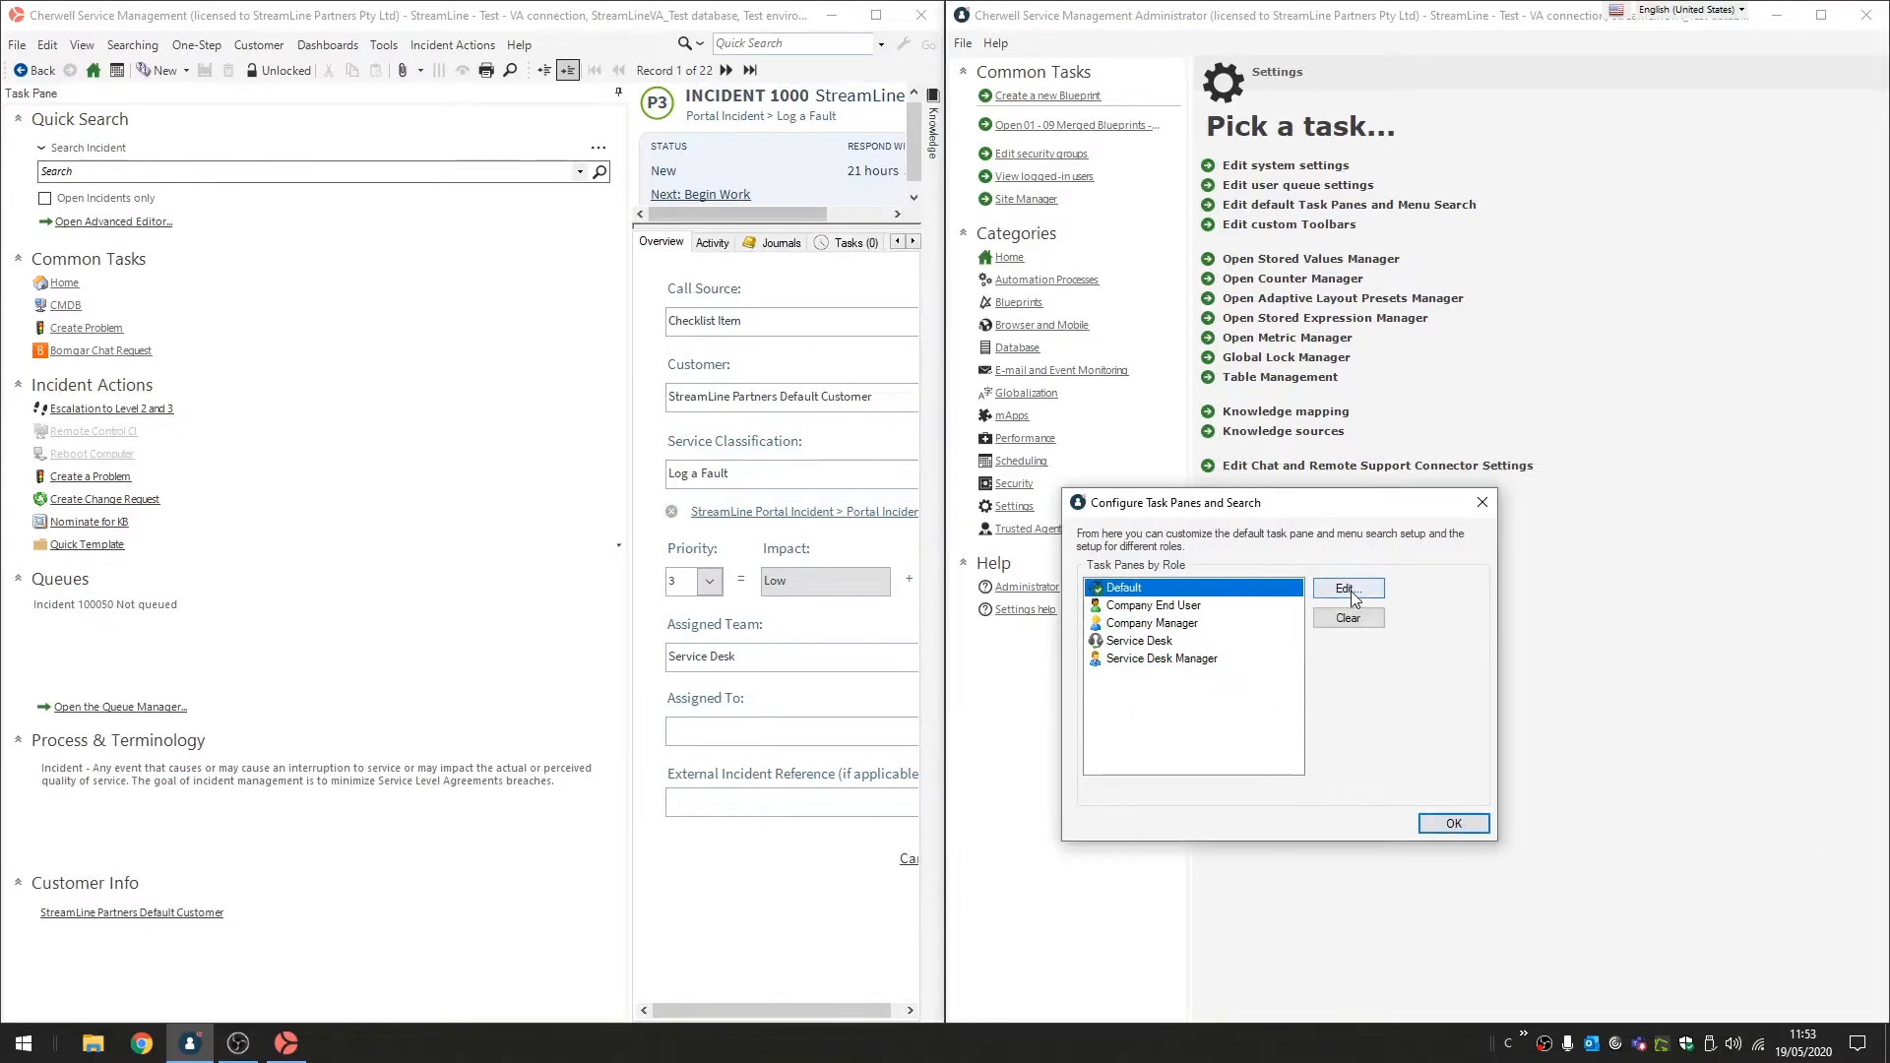
click(1344, 589)
drag(1215, 497, 751, 473)
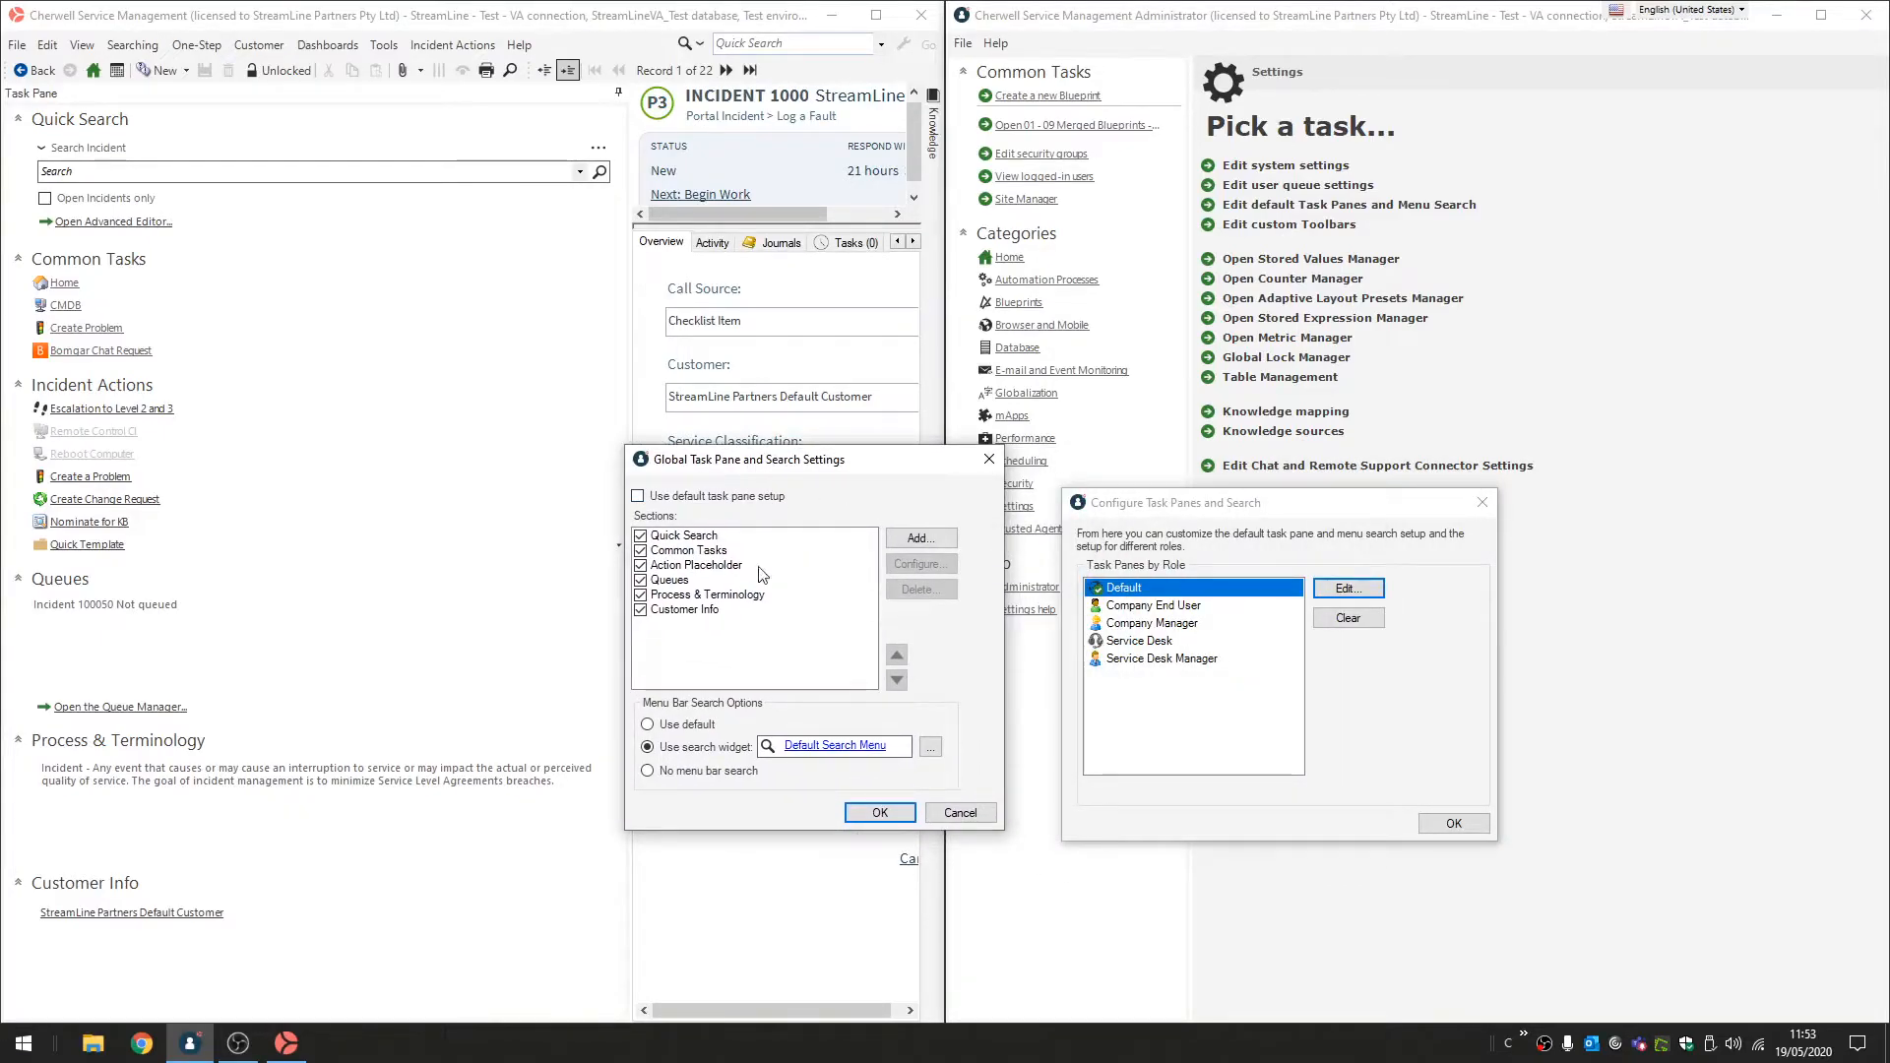
click(641, 580)
click(641, 565)
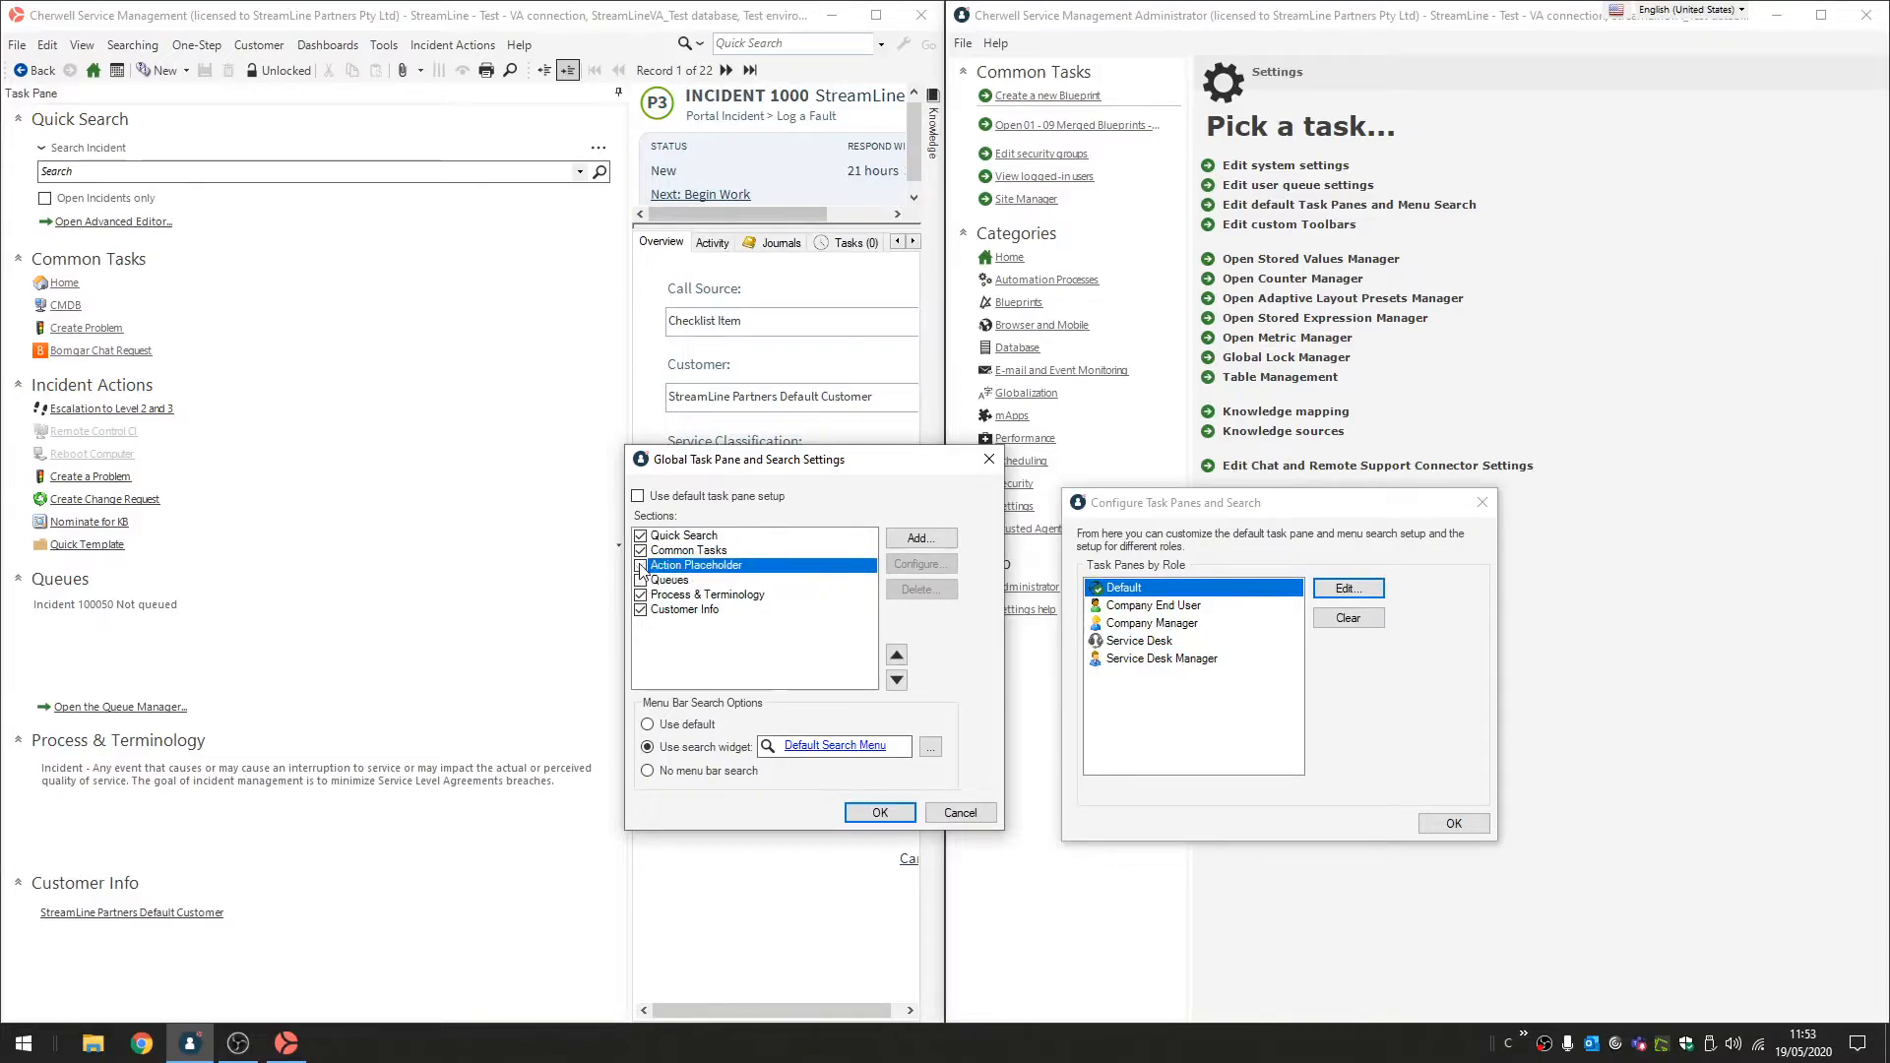
click(641, 595)
click(641, 609)
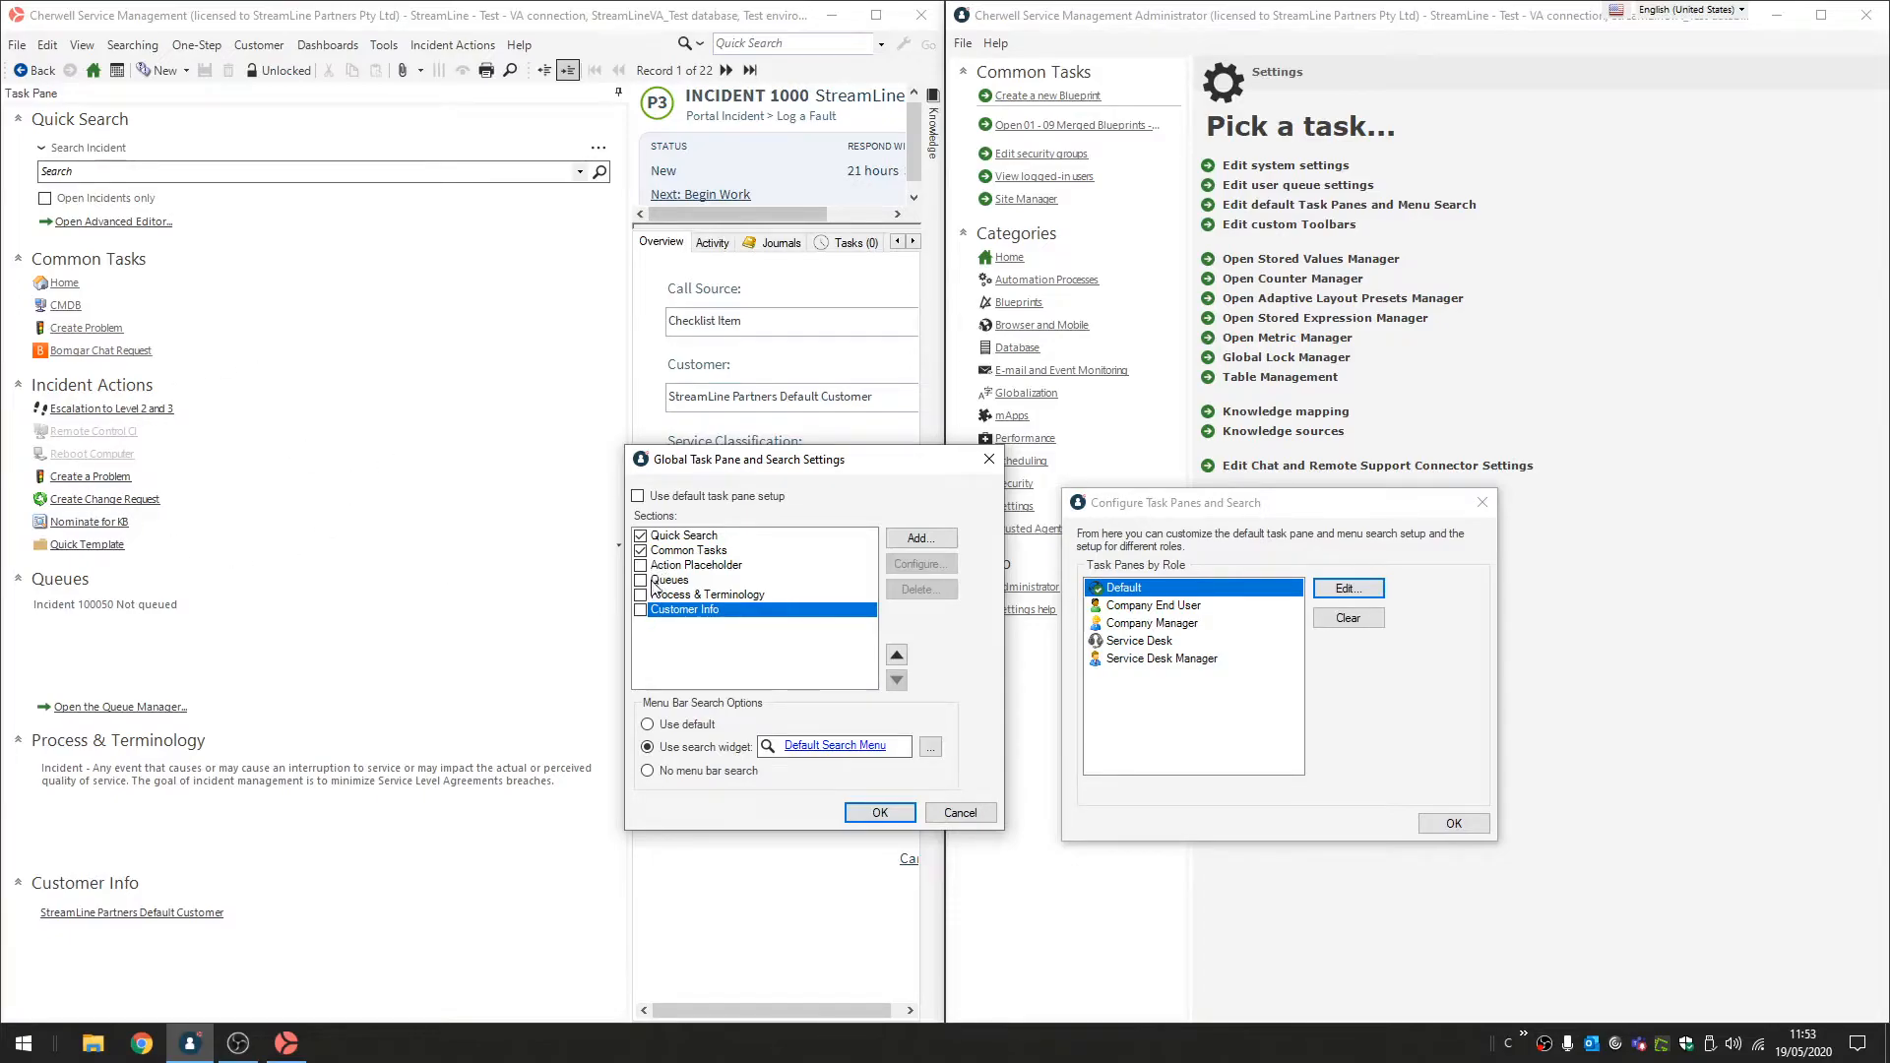
Turn the Action Placeholder section back on and accept the Default task pane settings.
click(666, 583)
click(670, 595)
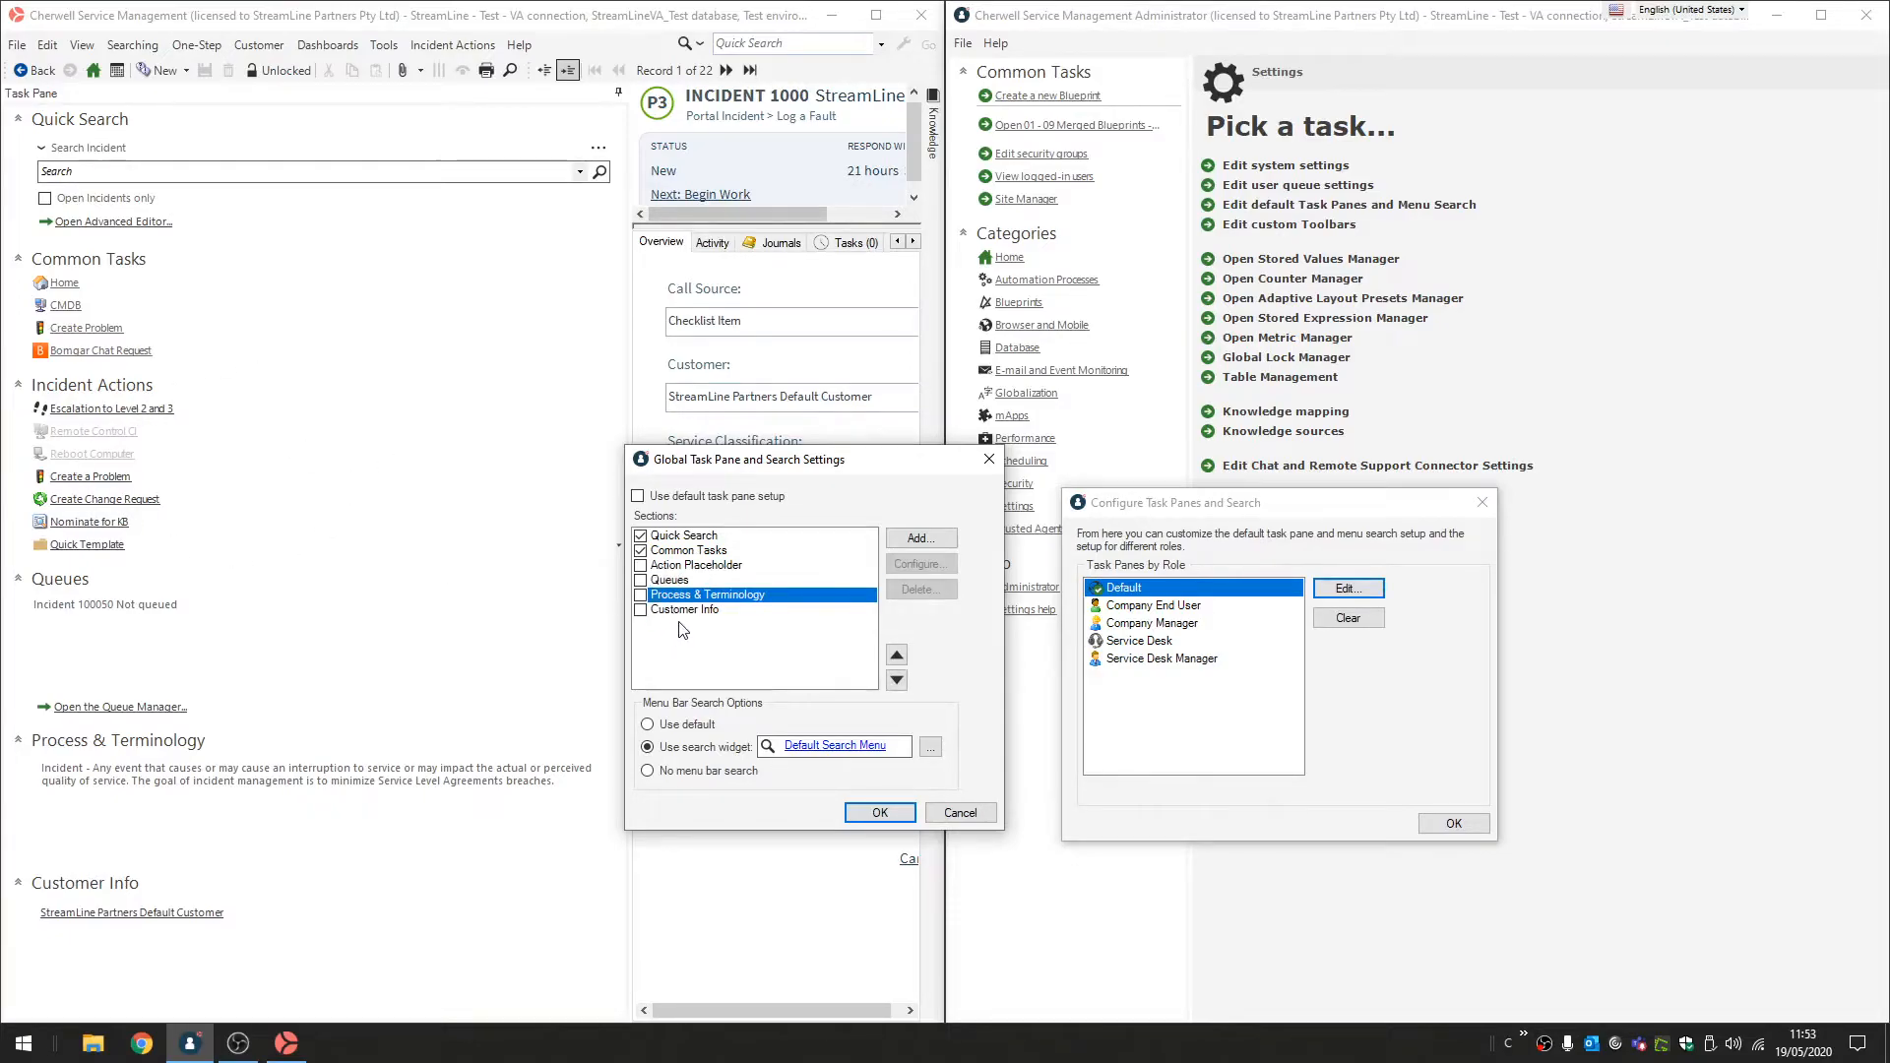
click(684, 614)
click(641, 566)
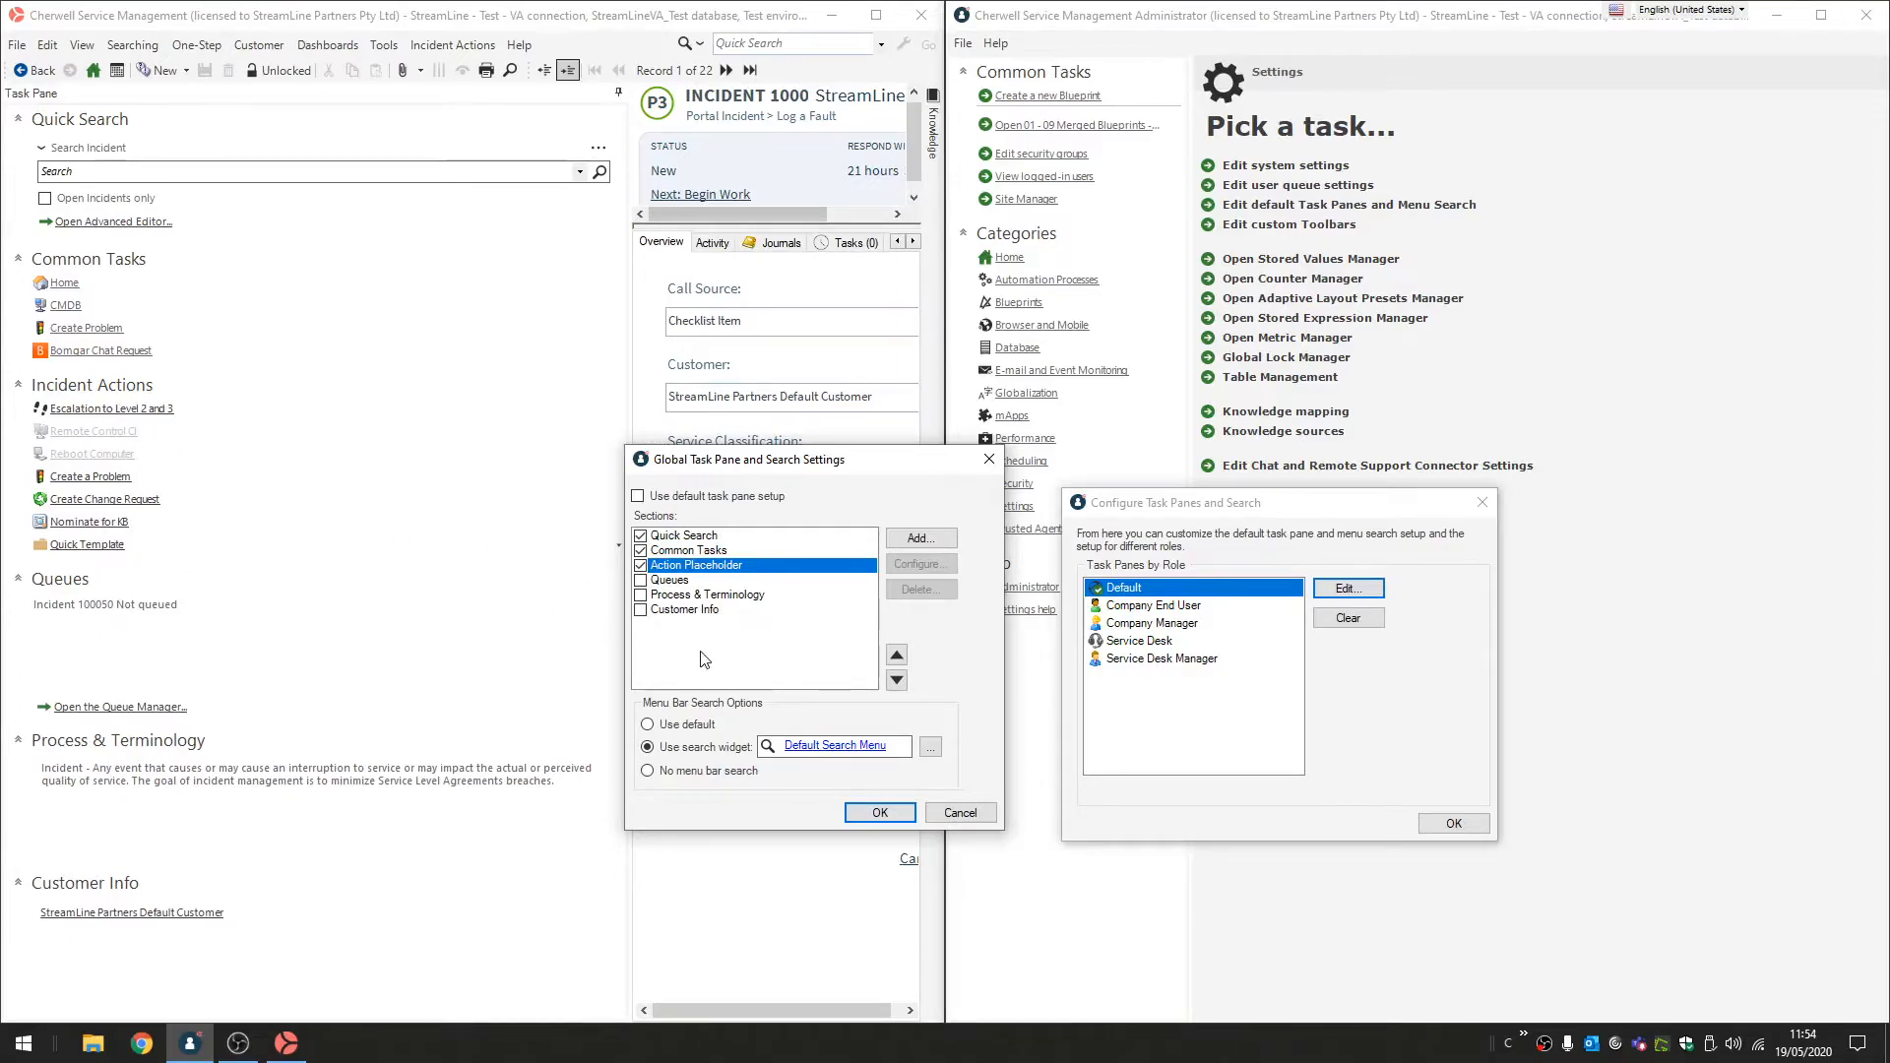
click(881, 813)
Check the inherited task pane sections of the Company End User and Company Manager roles.
click(1152, 606)
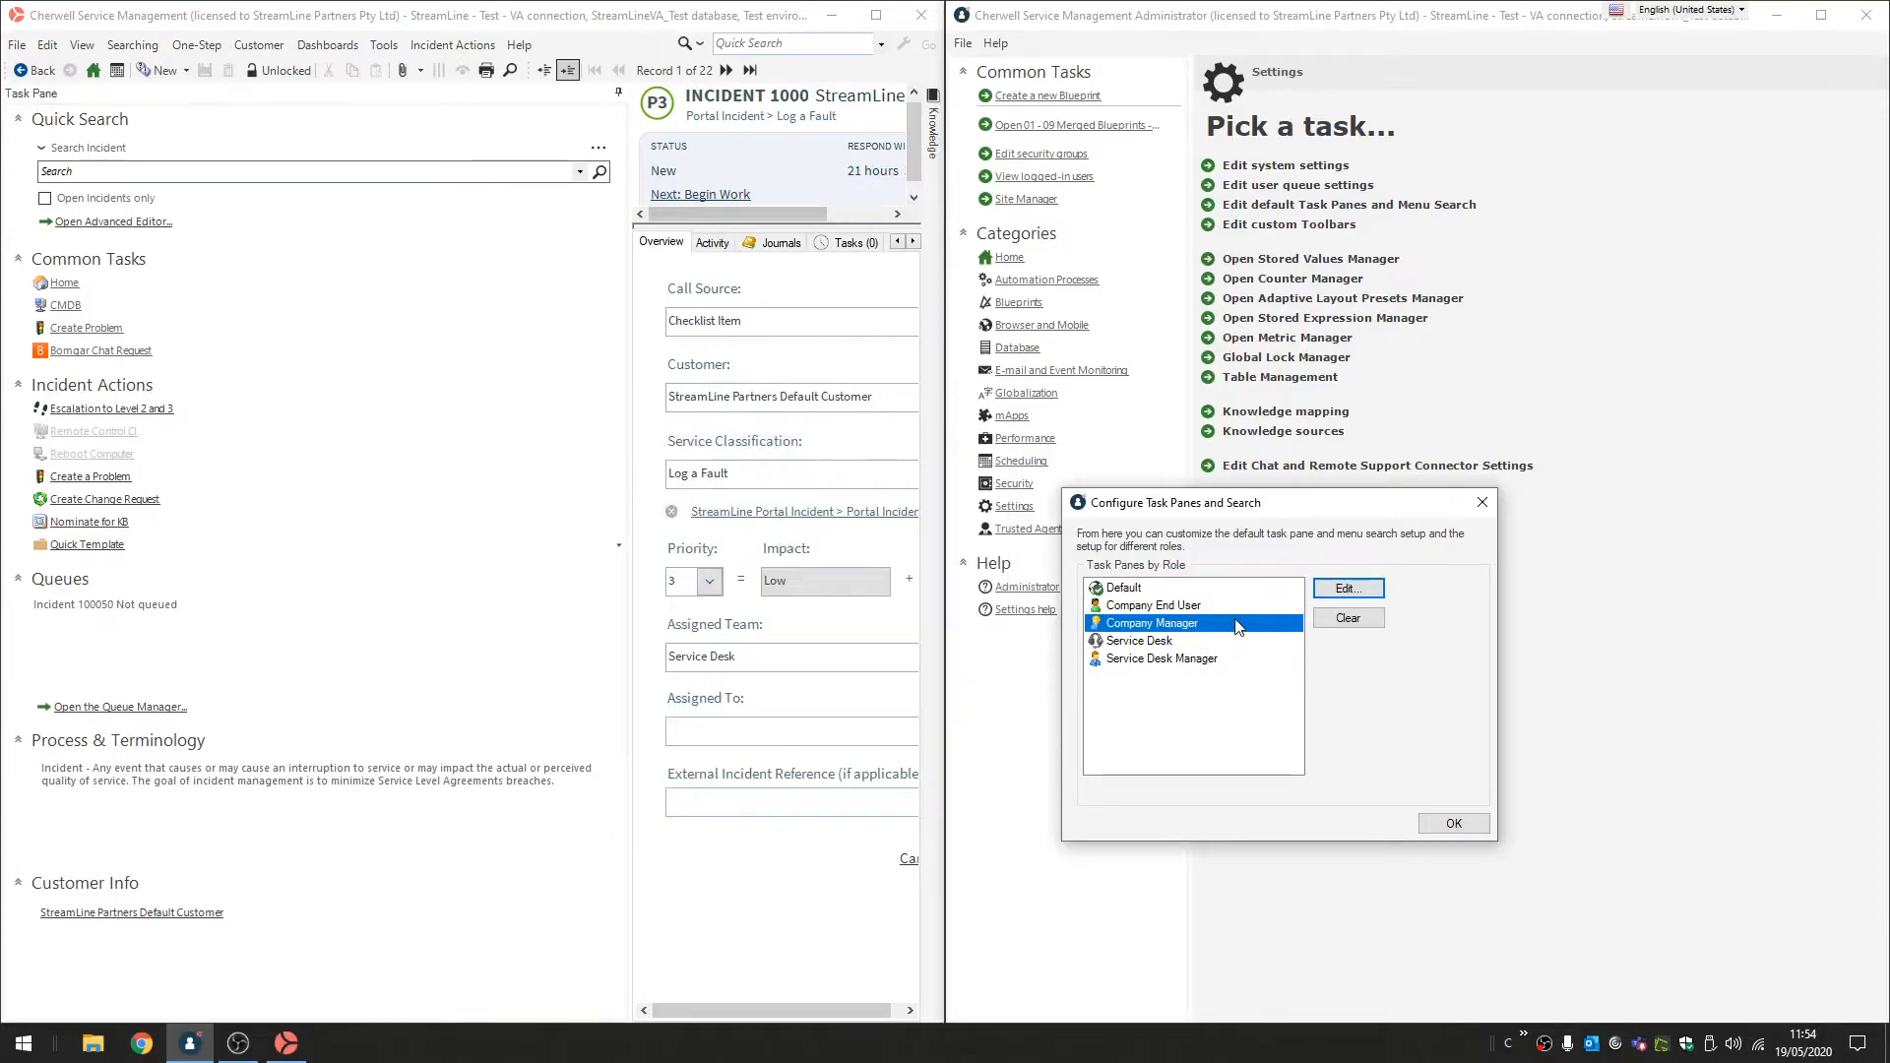
click(1347, 589)
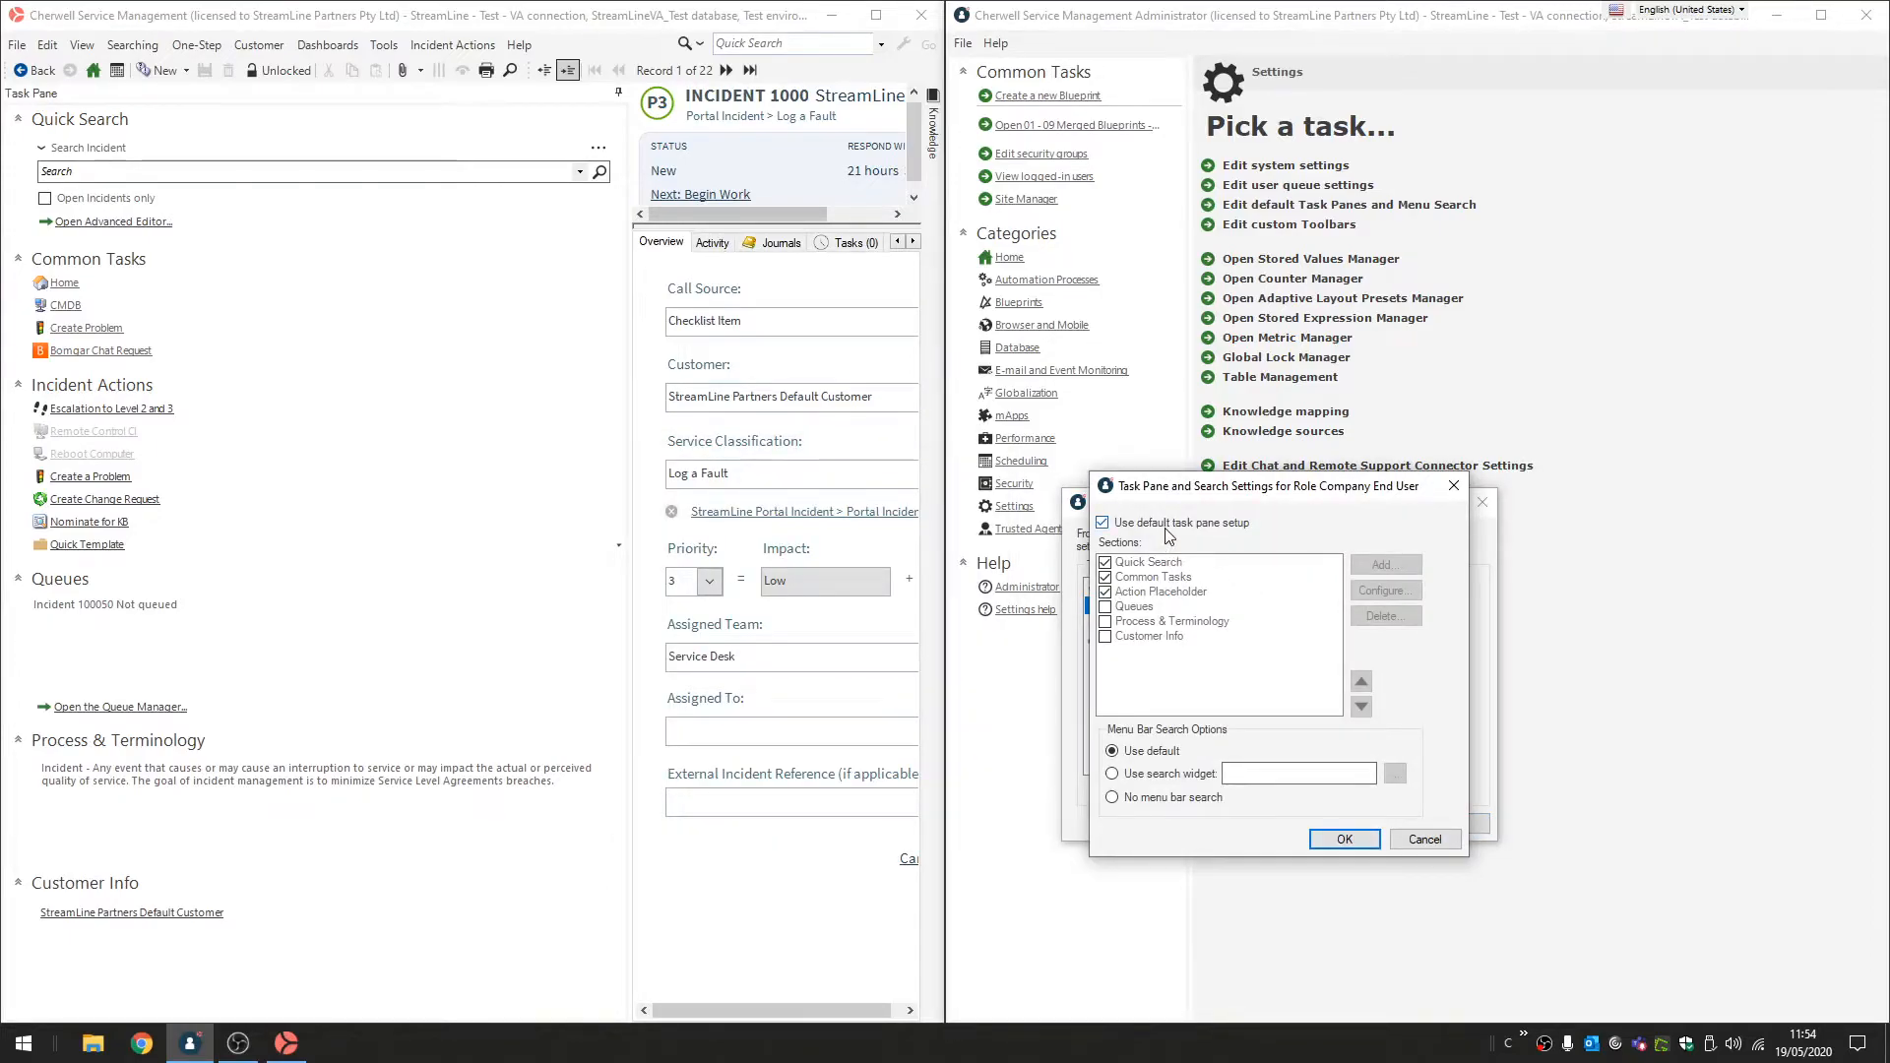
click(1343, 838)
click(1229, 624)
click(1347, 589)
click(1339, 834)
Check the Service Desk and Service Desk Manager task panes, and accept the task pane and search configuration.
click(1245, 642)
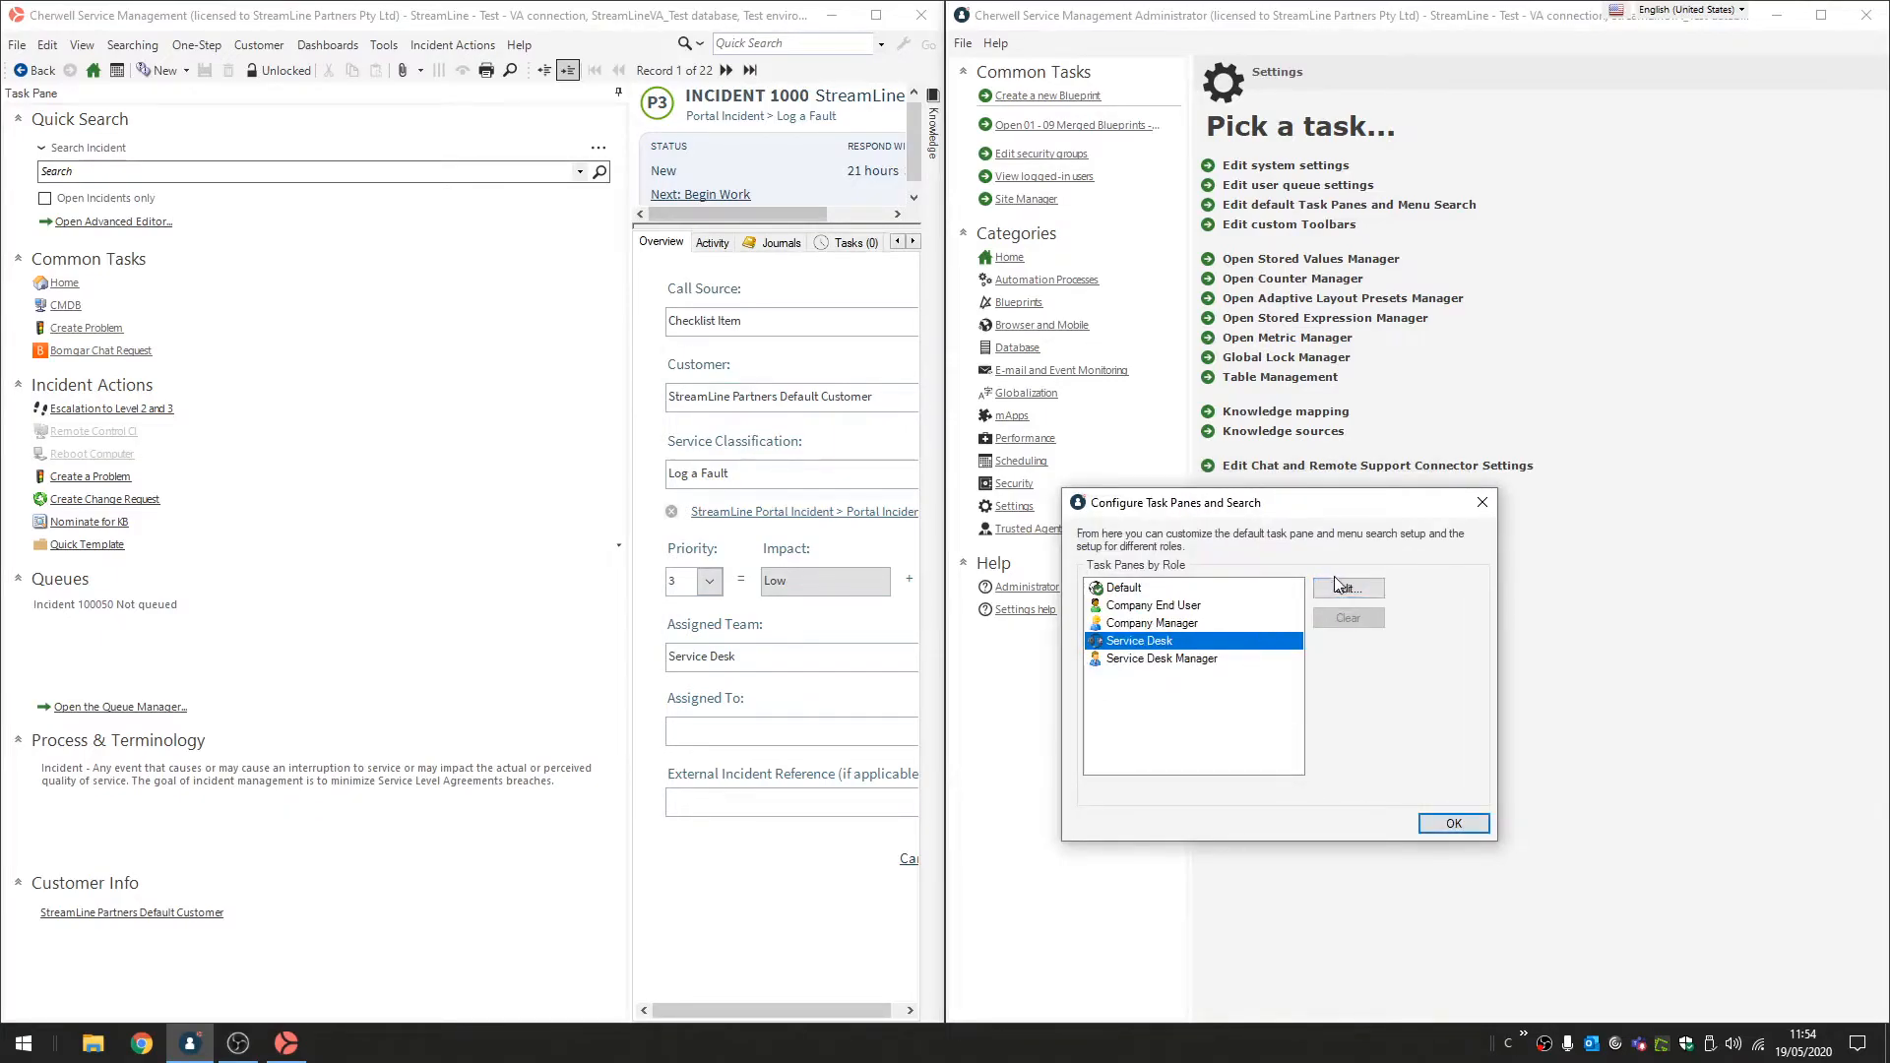
click(1346, 589)
click(1347, 839)
click(1246, 659)
click(1347, 589)
click(1349, 836)
click(1456, 825)
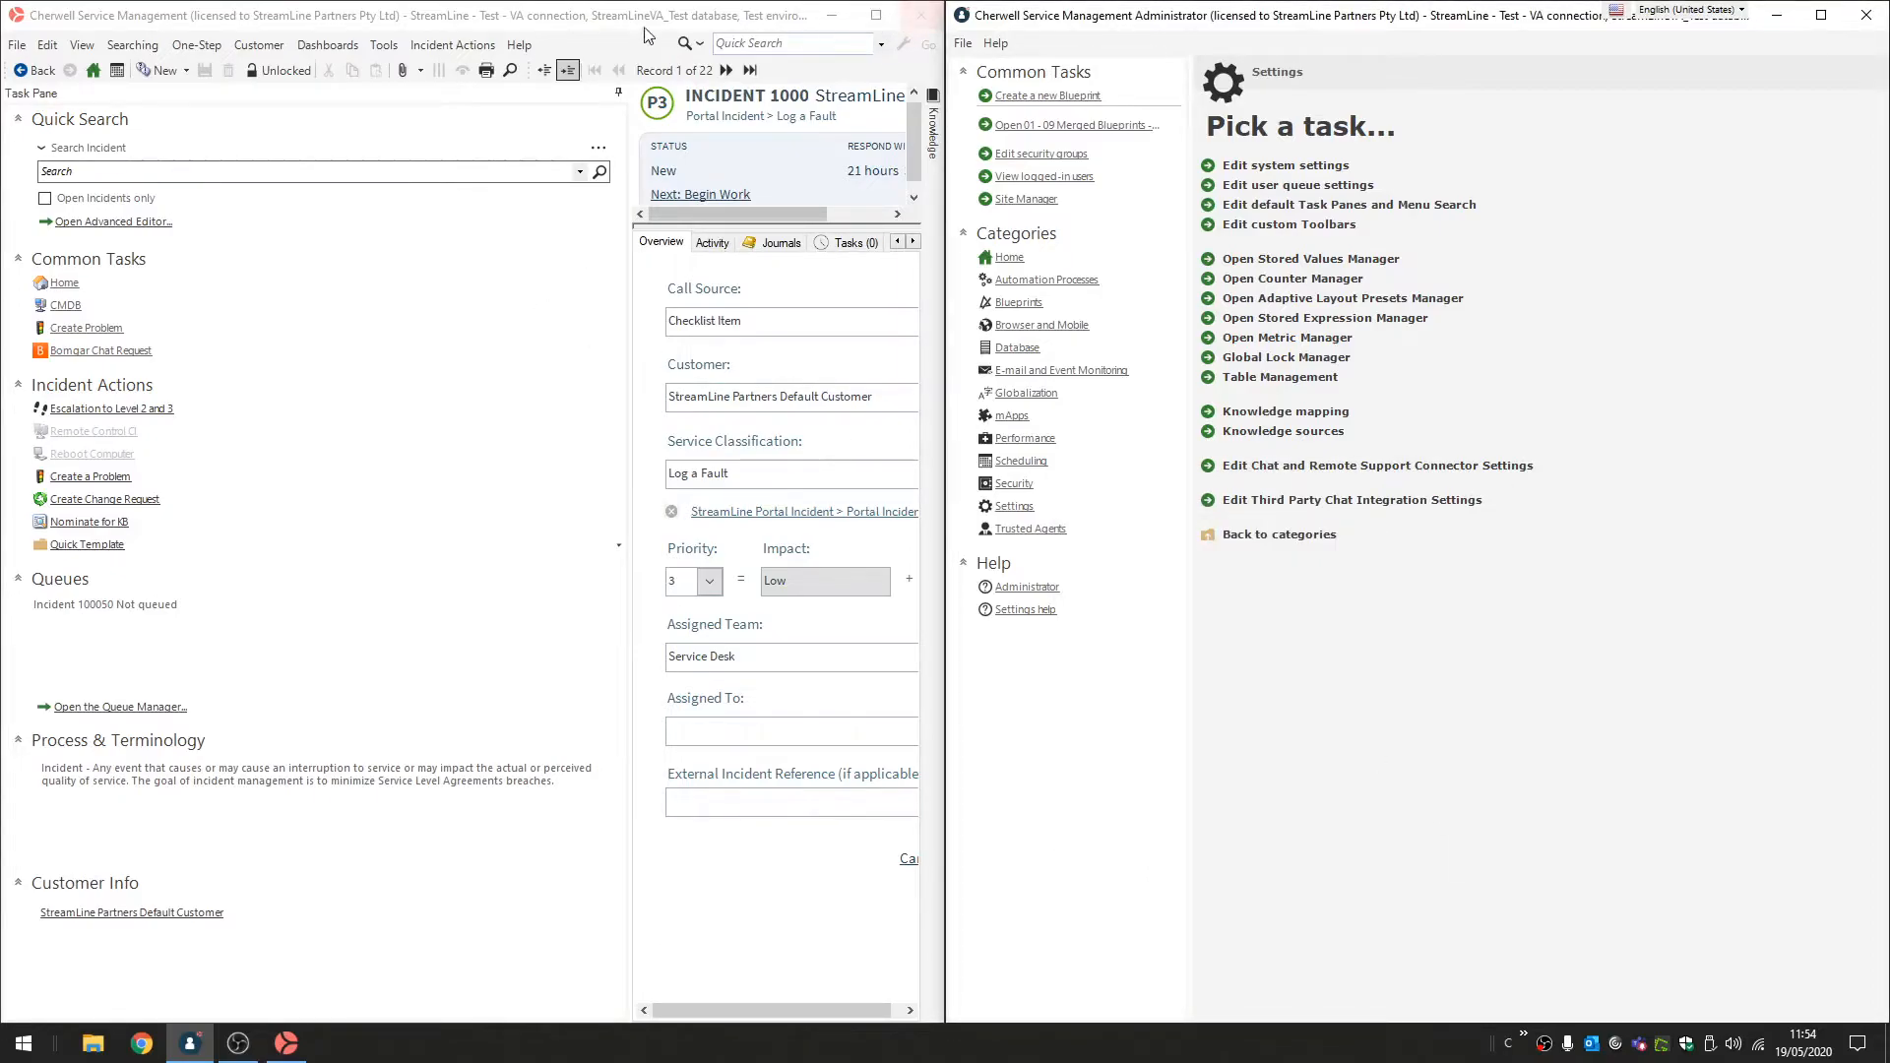
Restart the Cherwell Service Management client to load the new task pane and list the incidents with an empty Quick Search.
click(518, 45)
click(540, 36)
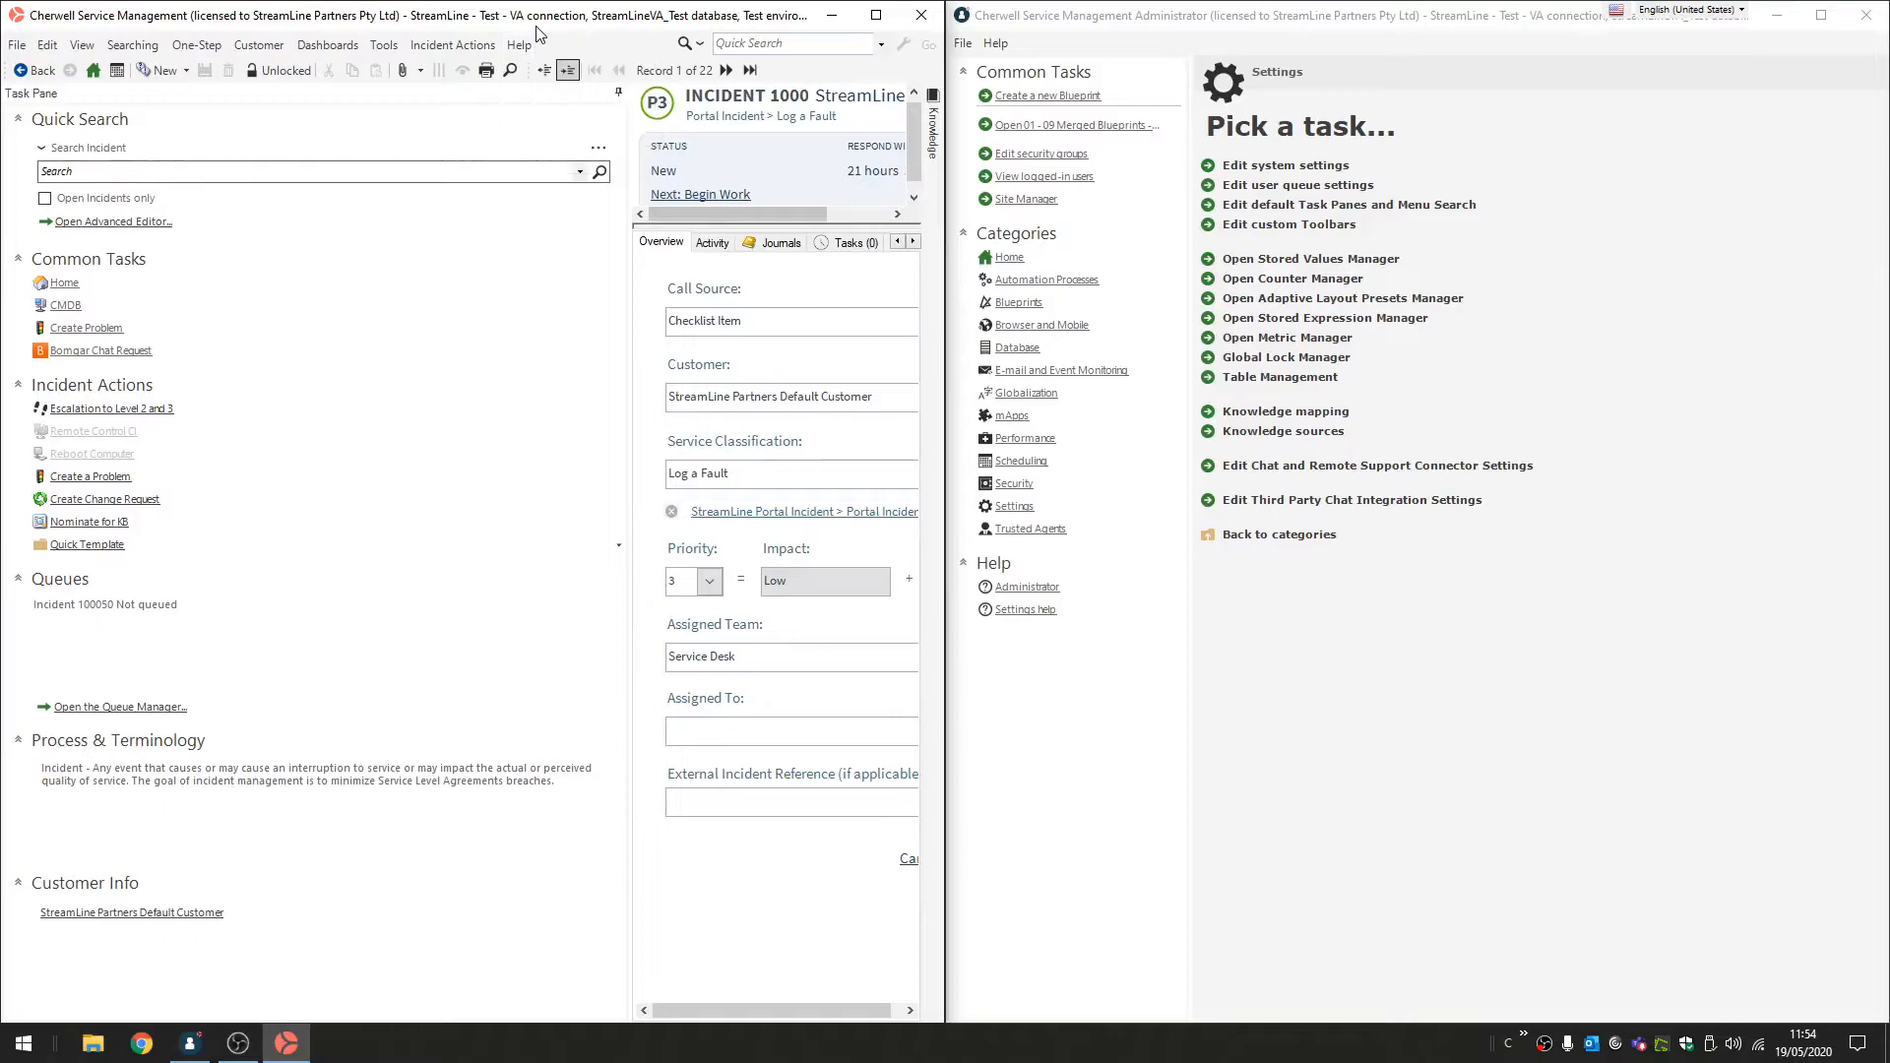
click(921, 19)
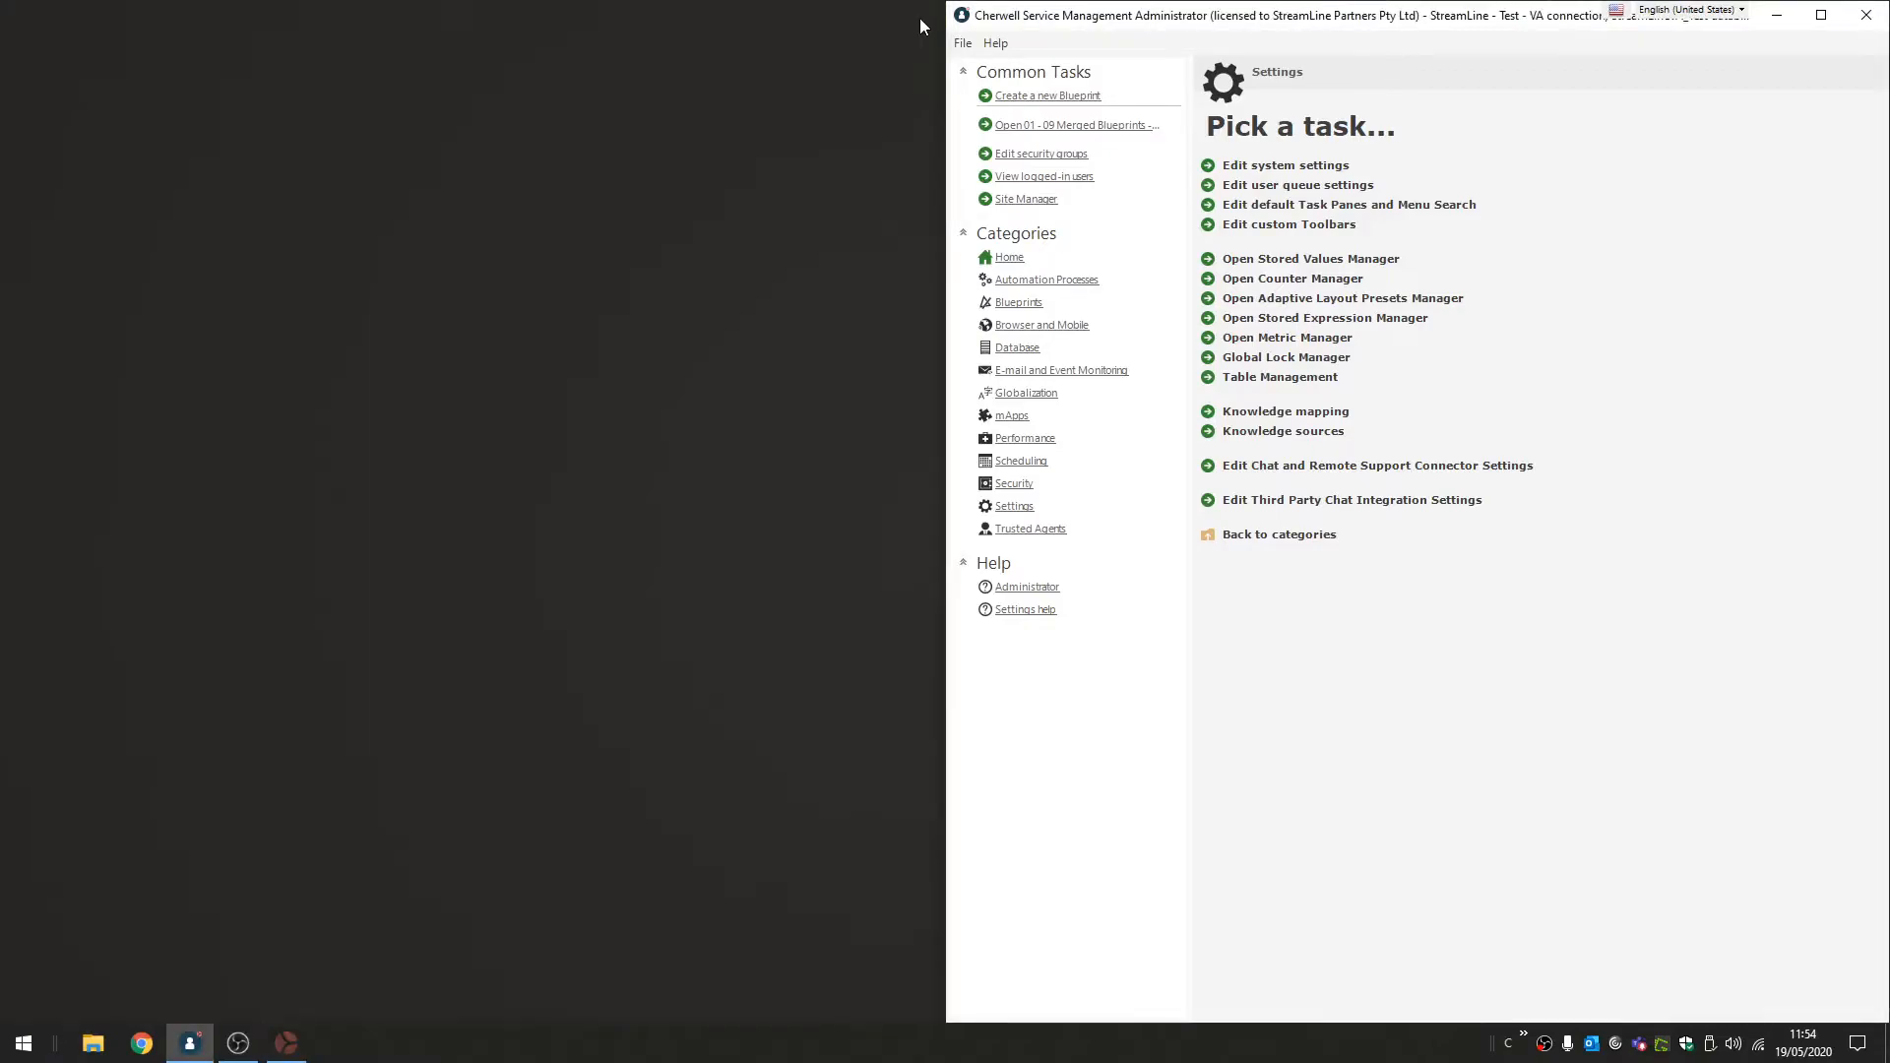
click(16, 1050)
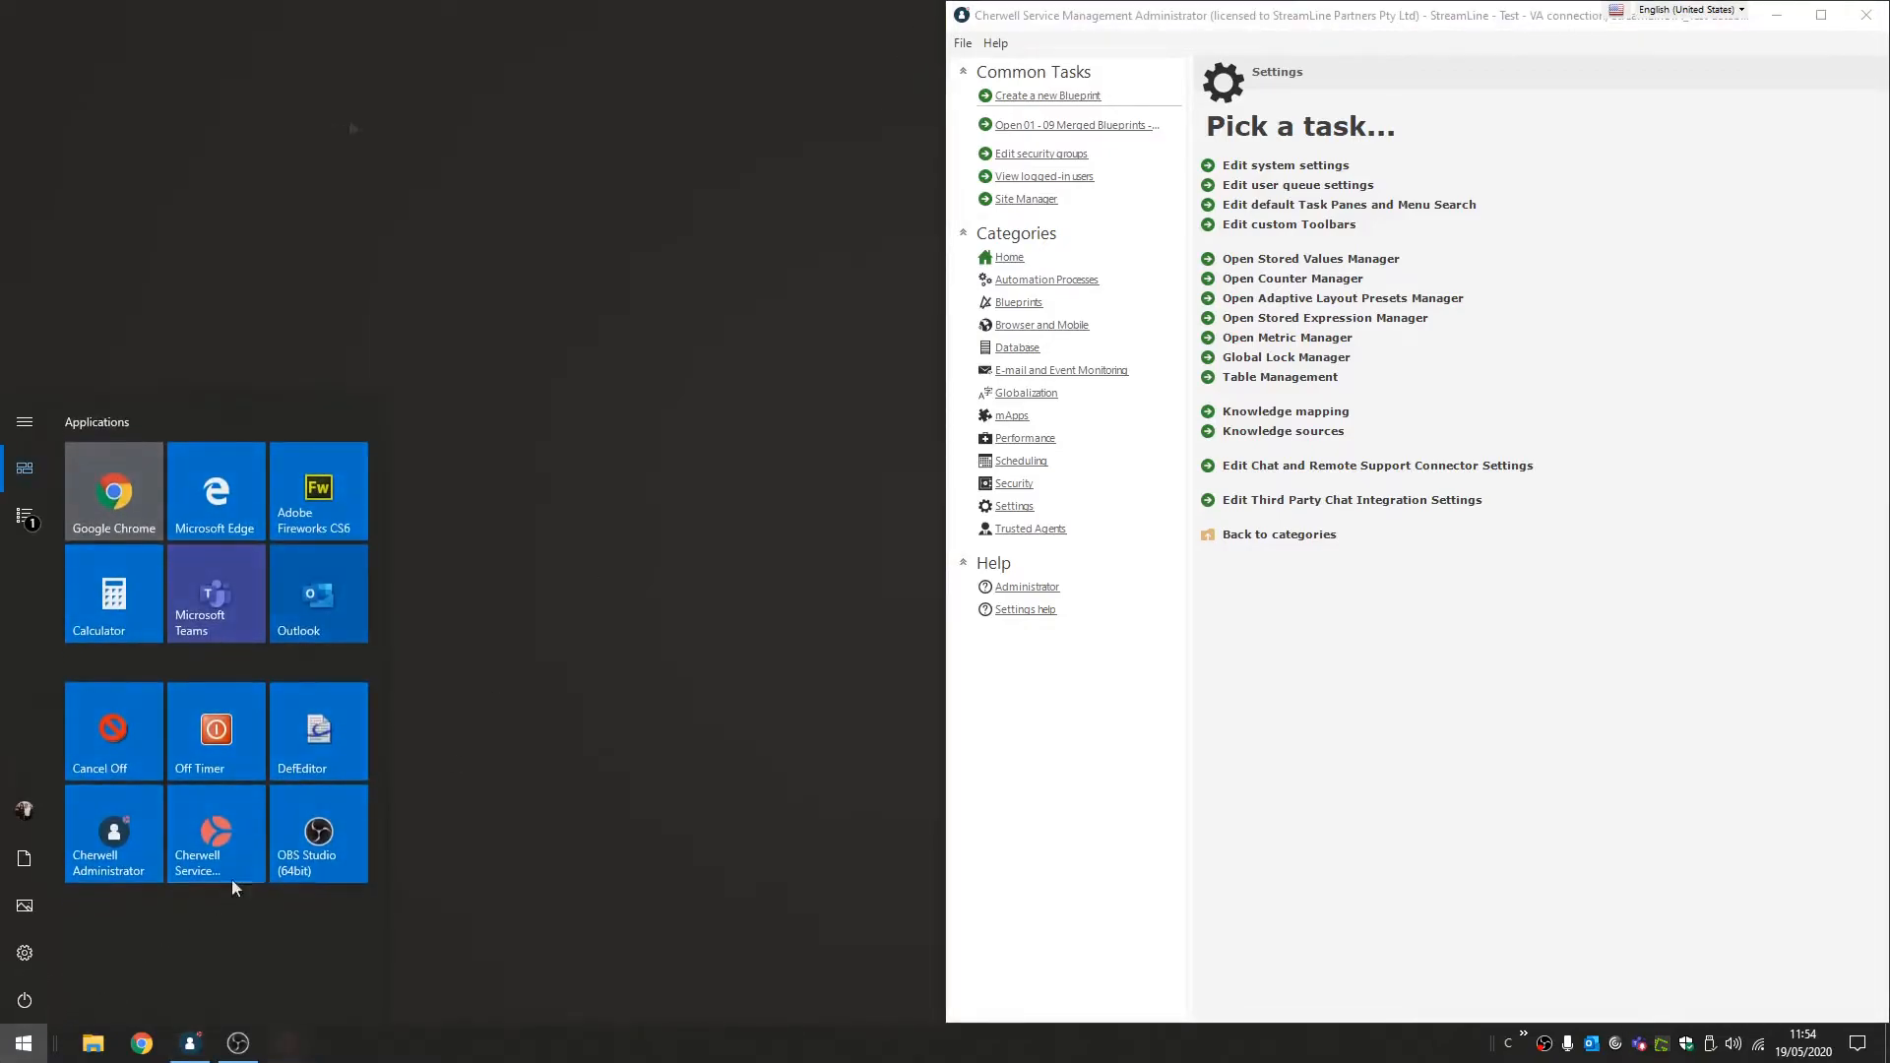
click(252, 855)
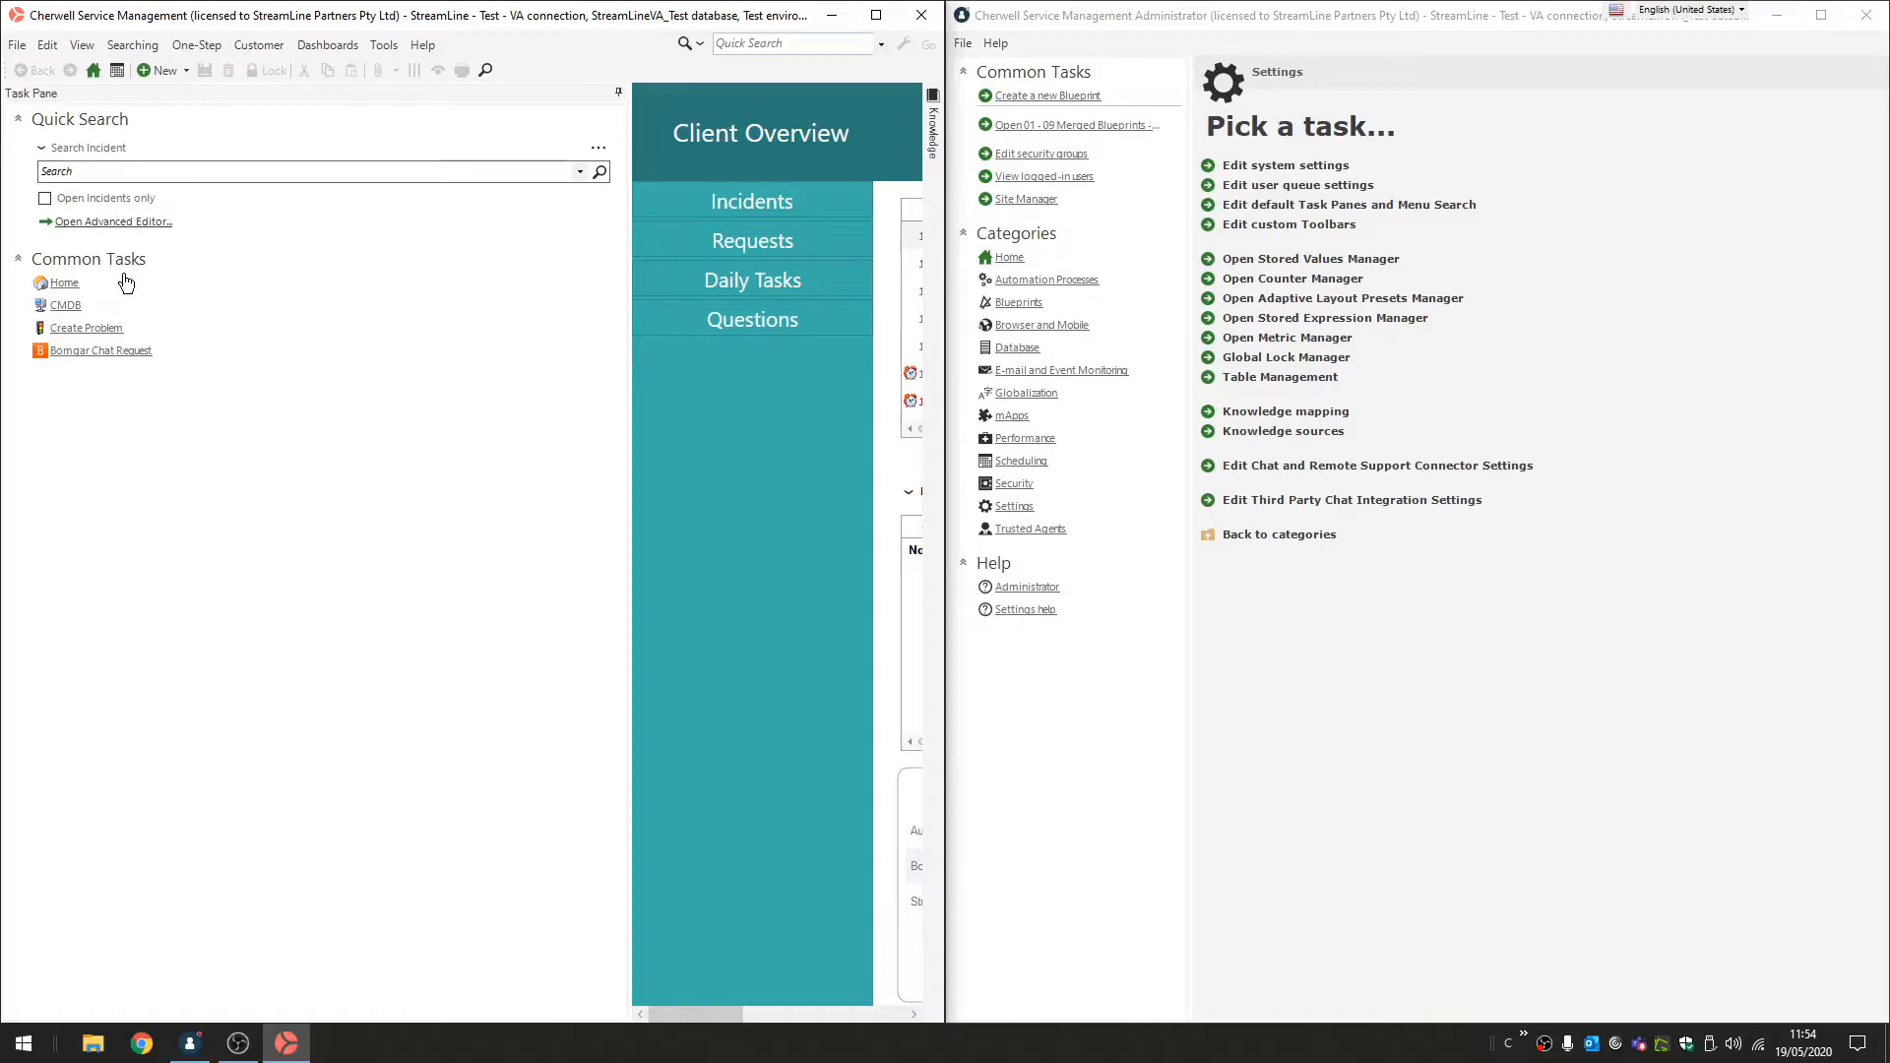
click(598, 172)
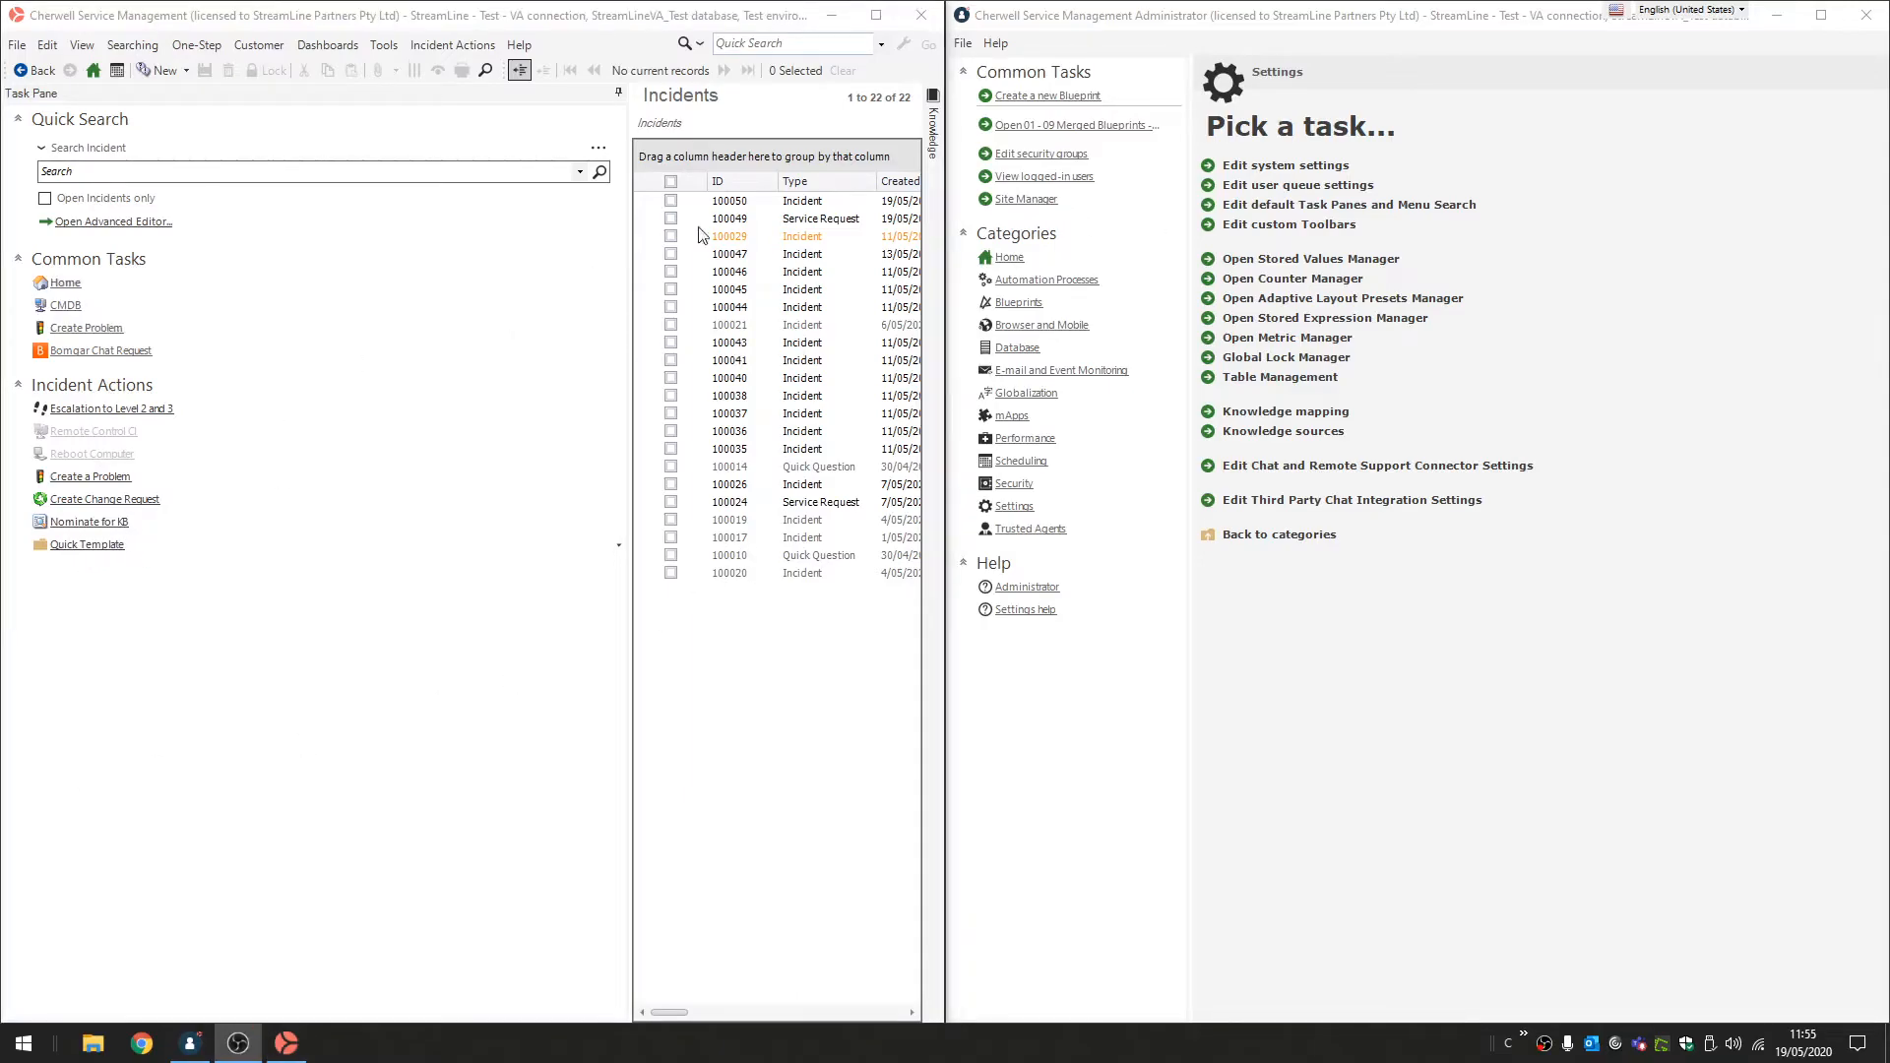
Create a new Blueprint in Cherwell Administrator and select the Incident object, keeping the Default view.
click(1030, 96)
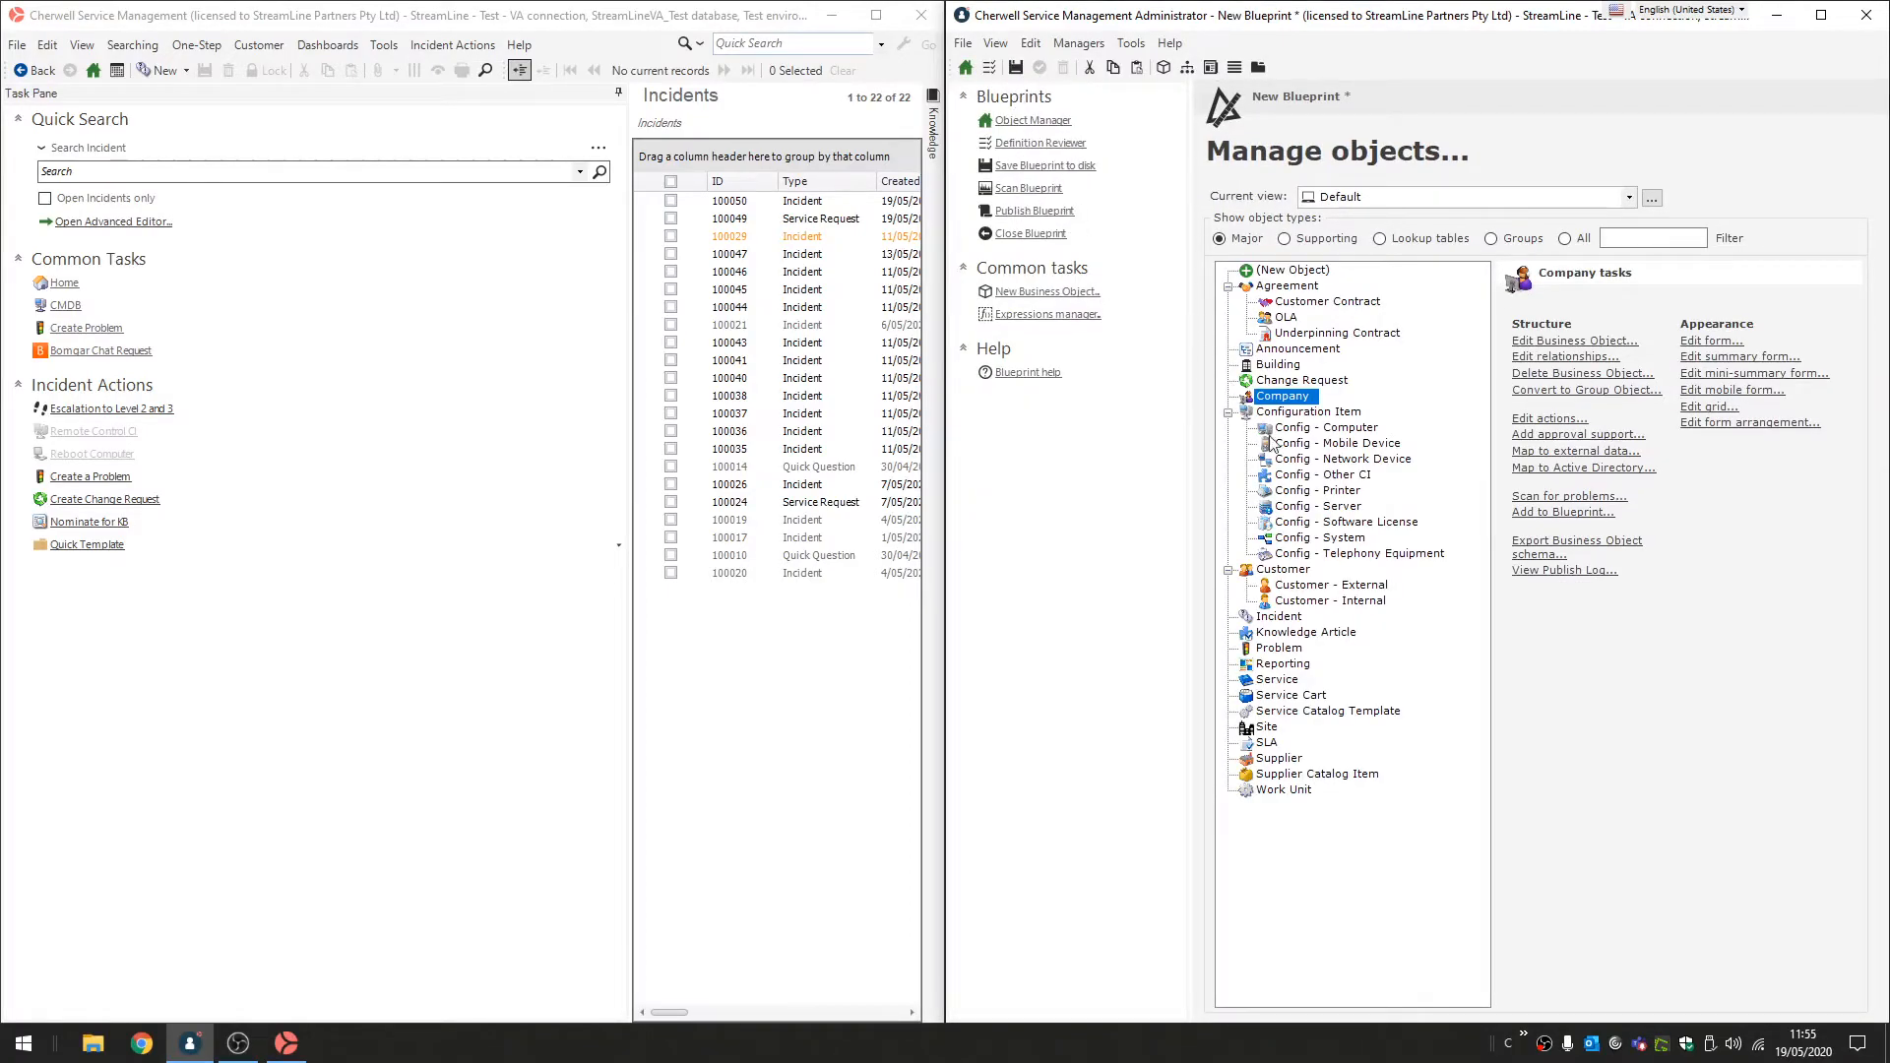
click(1280, 618)
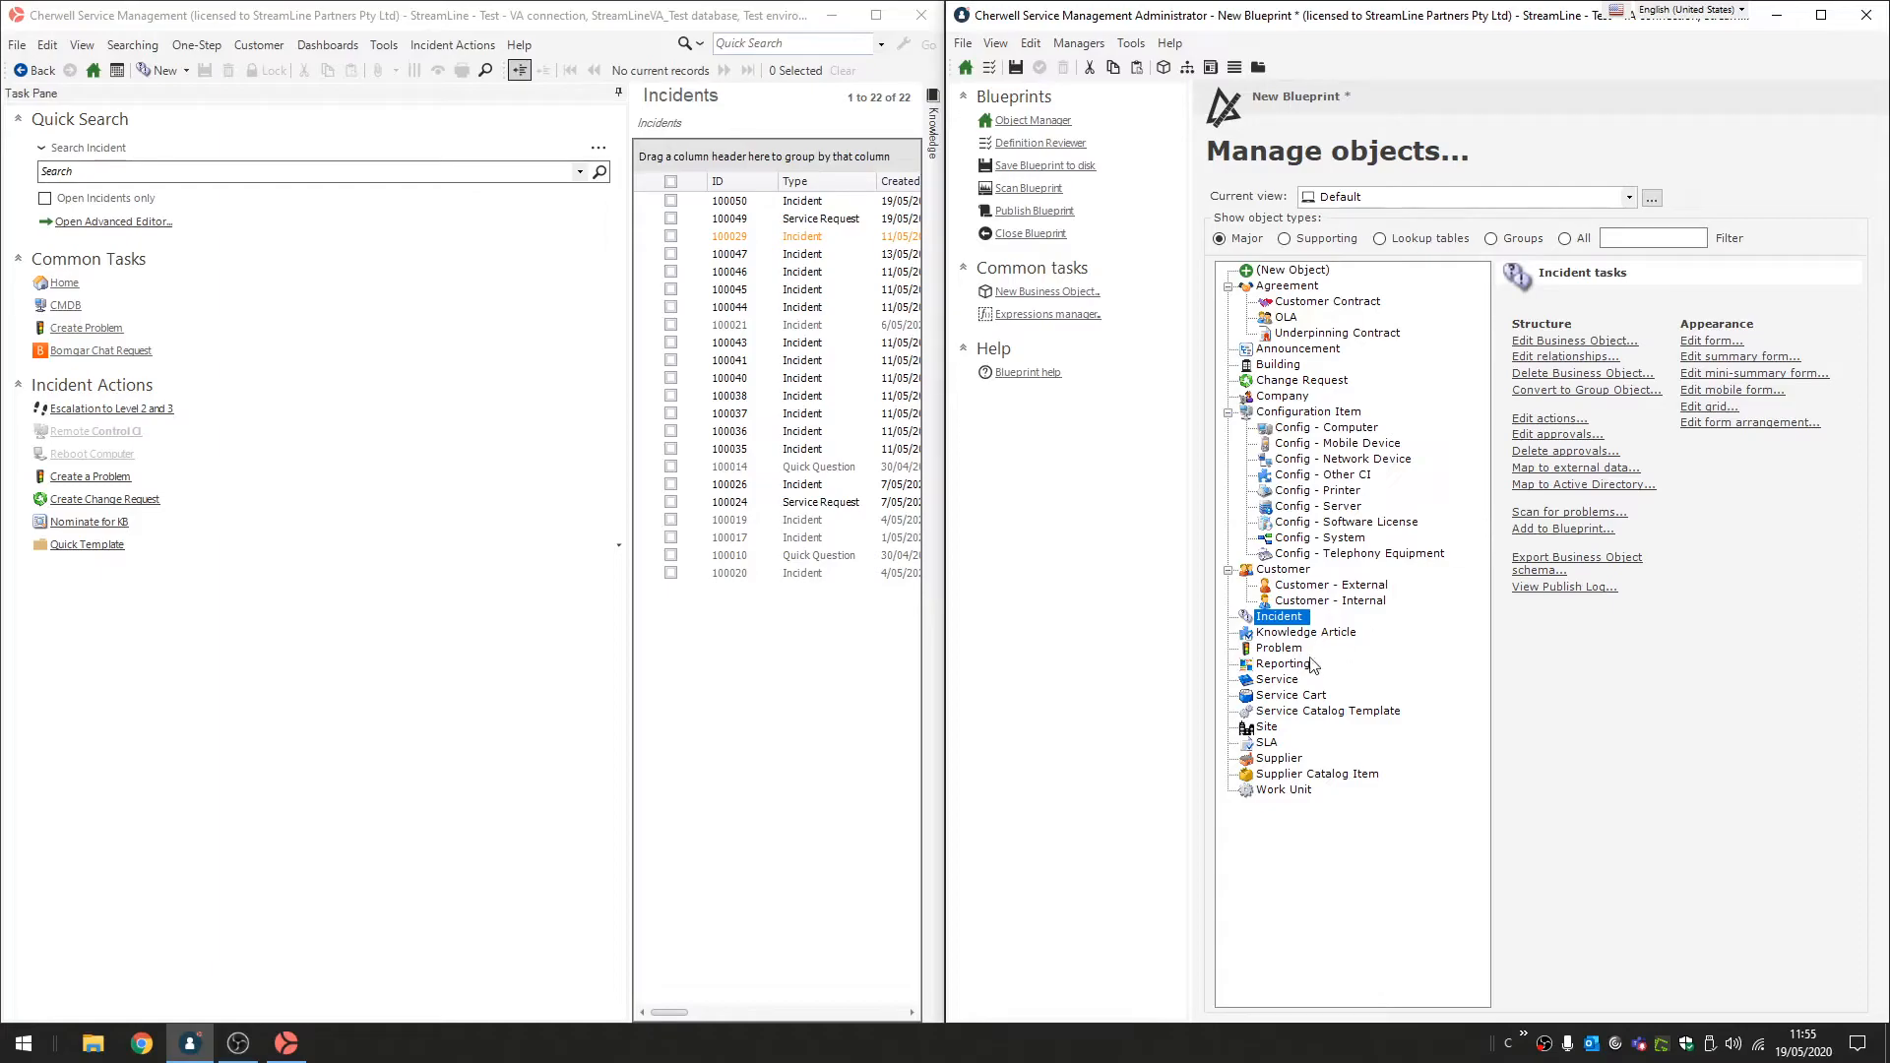
click(1376, 197)
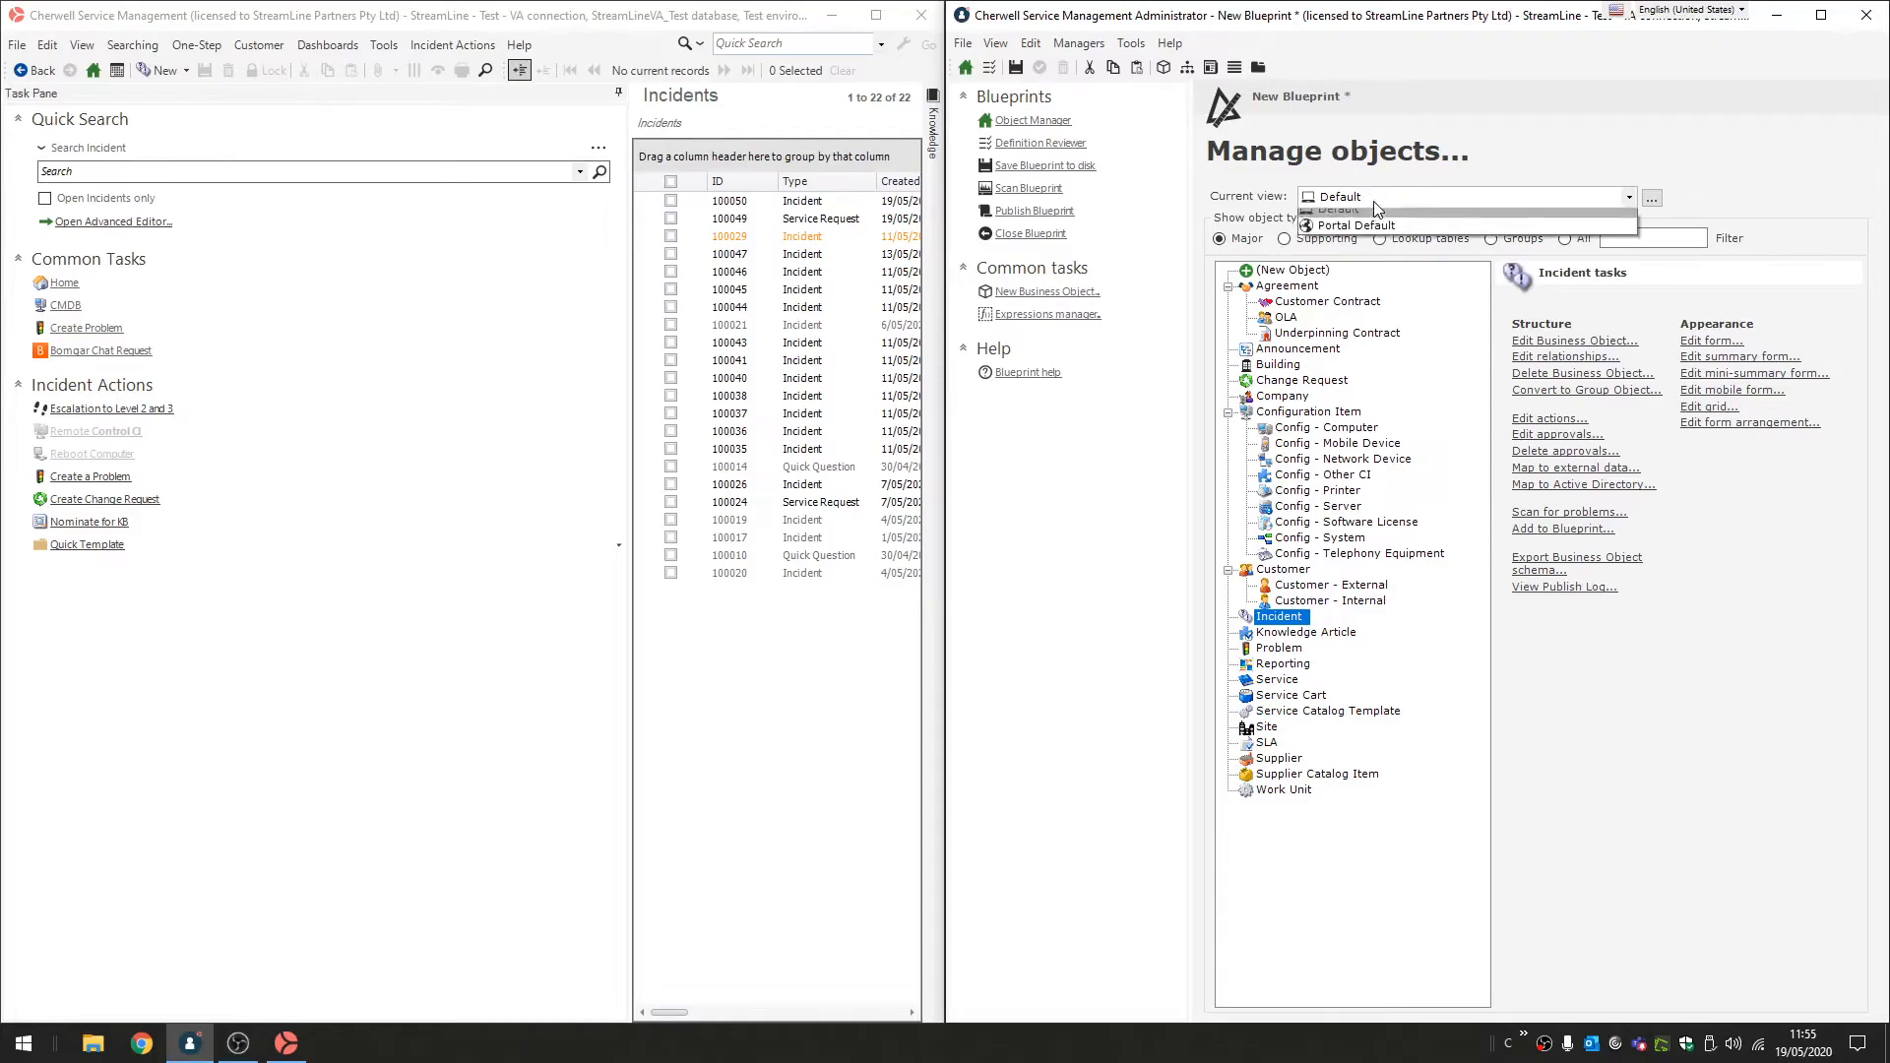
click(1390, 195)
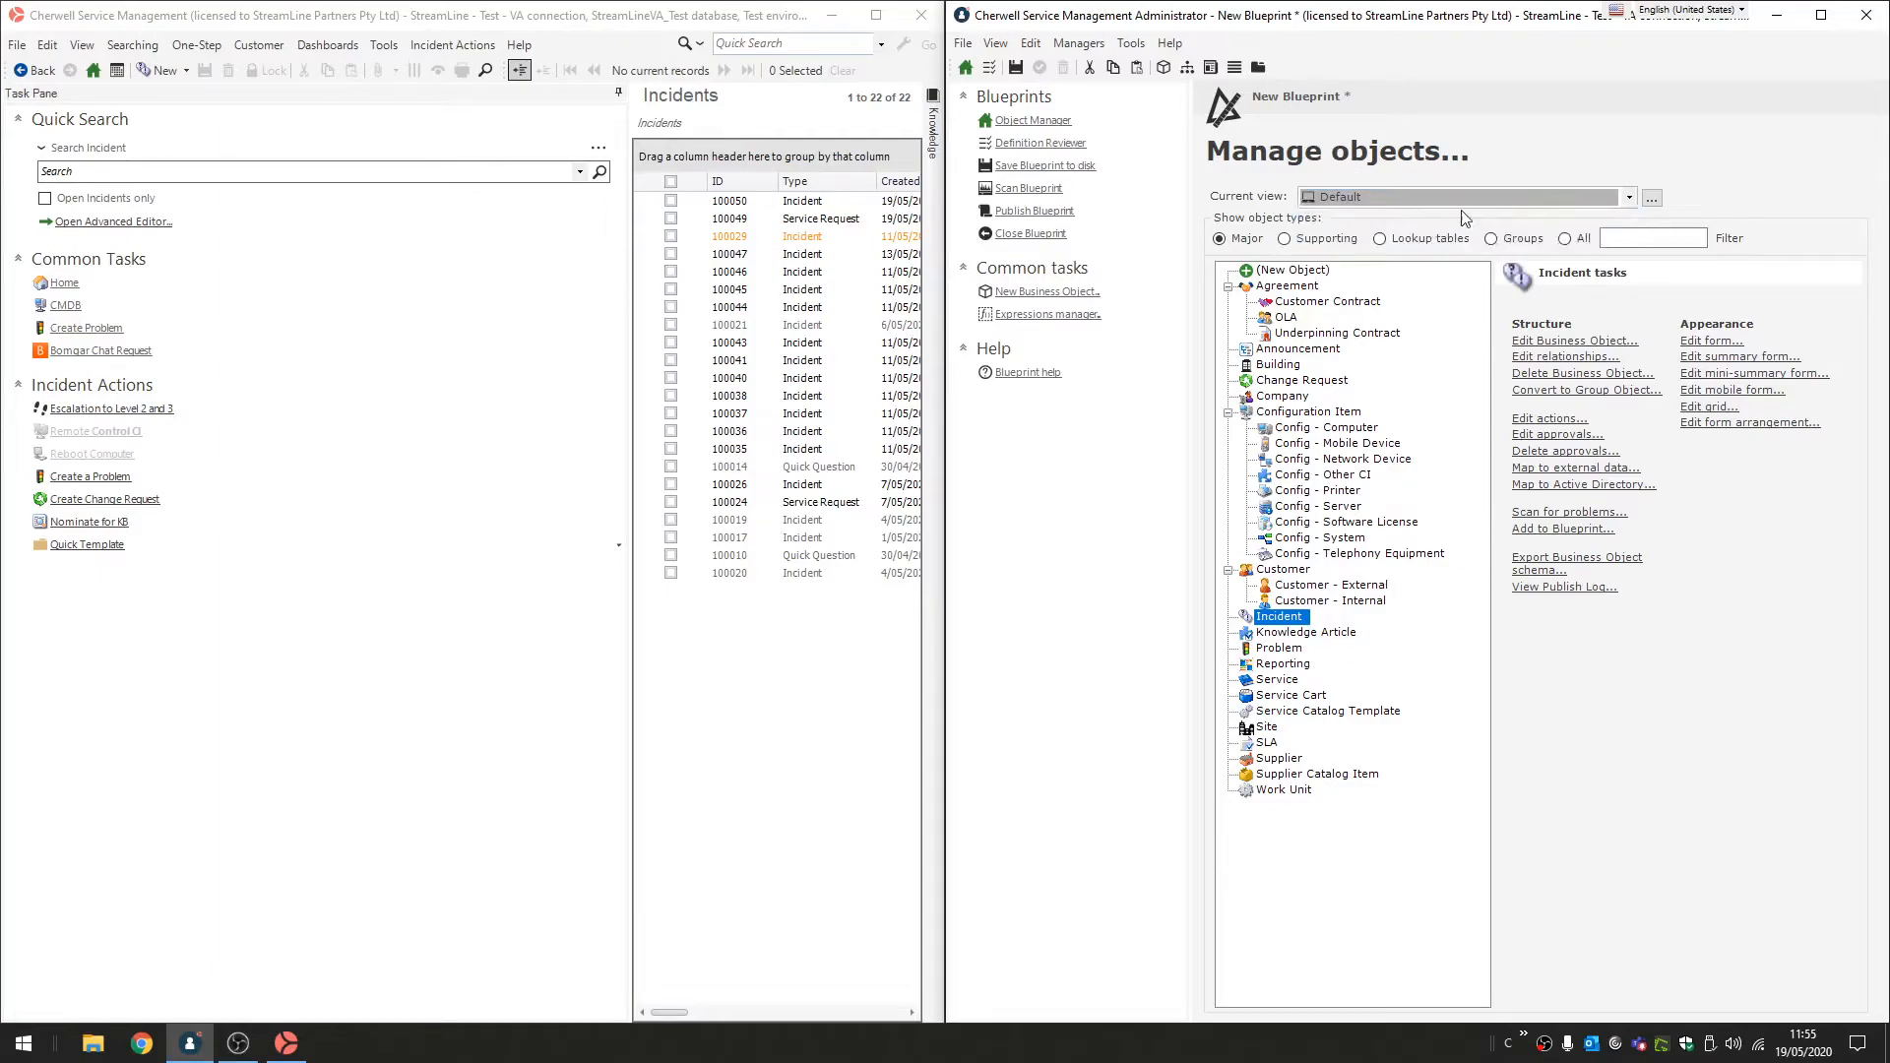
Open the Incident object's actions and examine its task pane actions, the Quick Template folder and the action types available to add.
click(1564, 422)
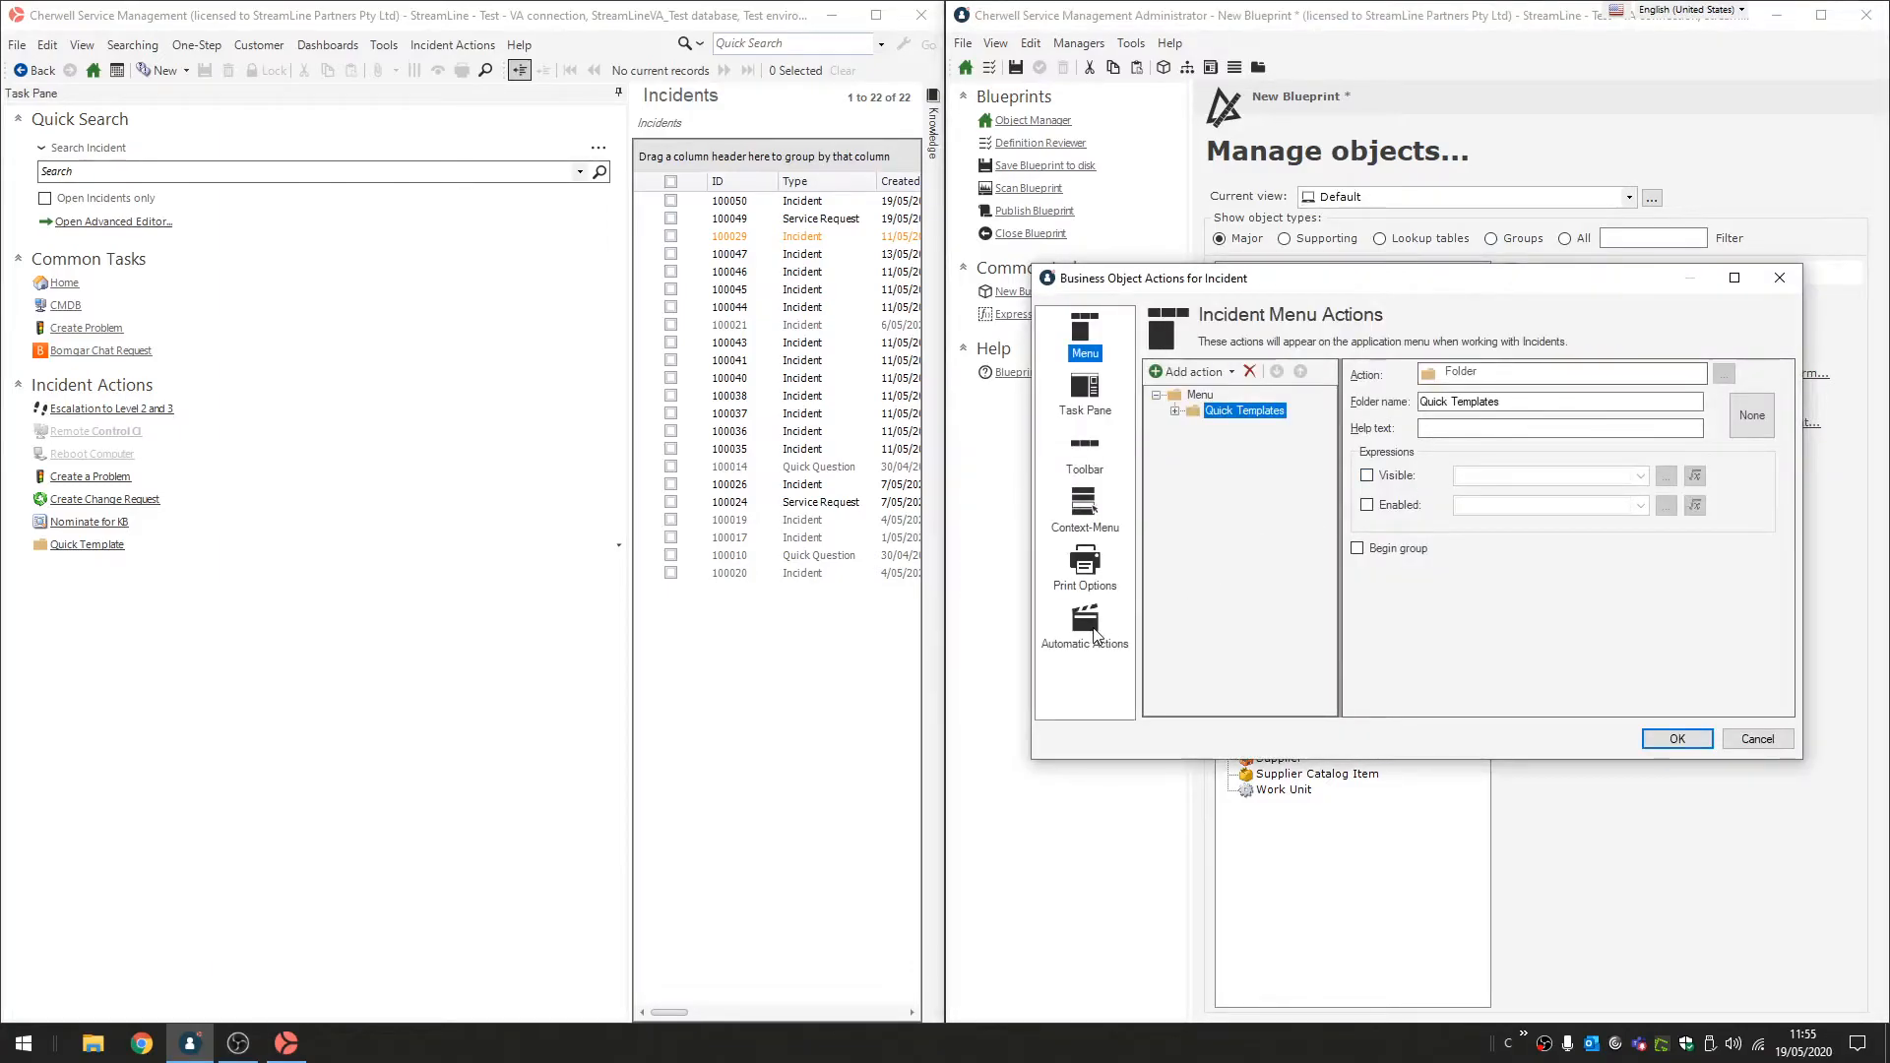
click(1095, 411)
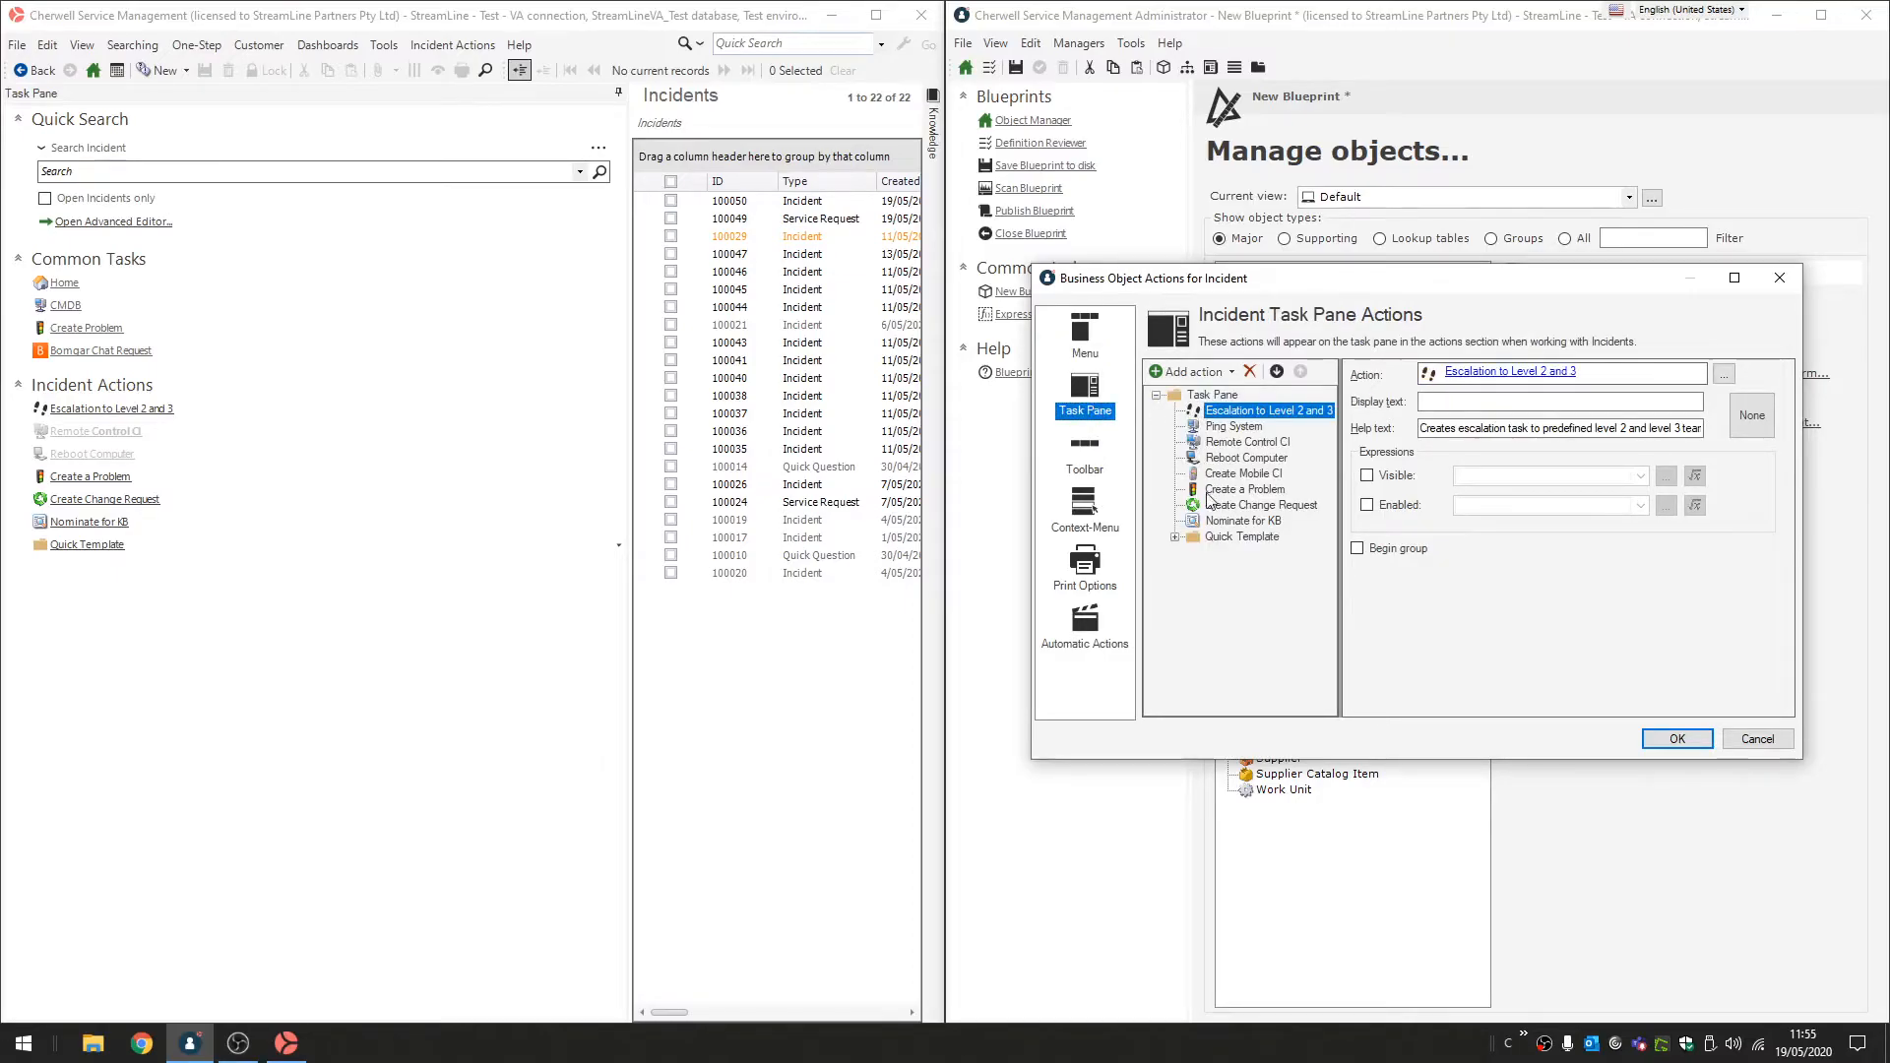
click(1176, 537)
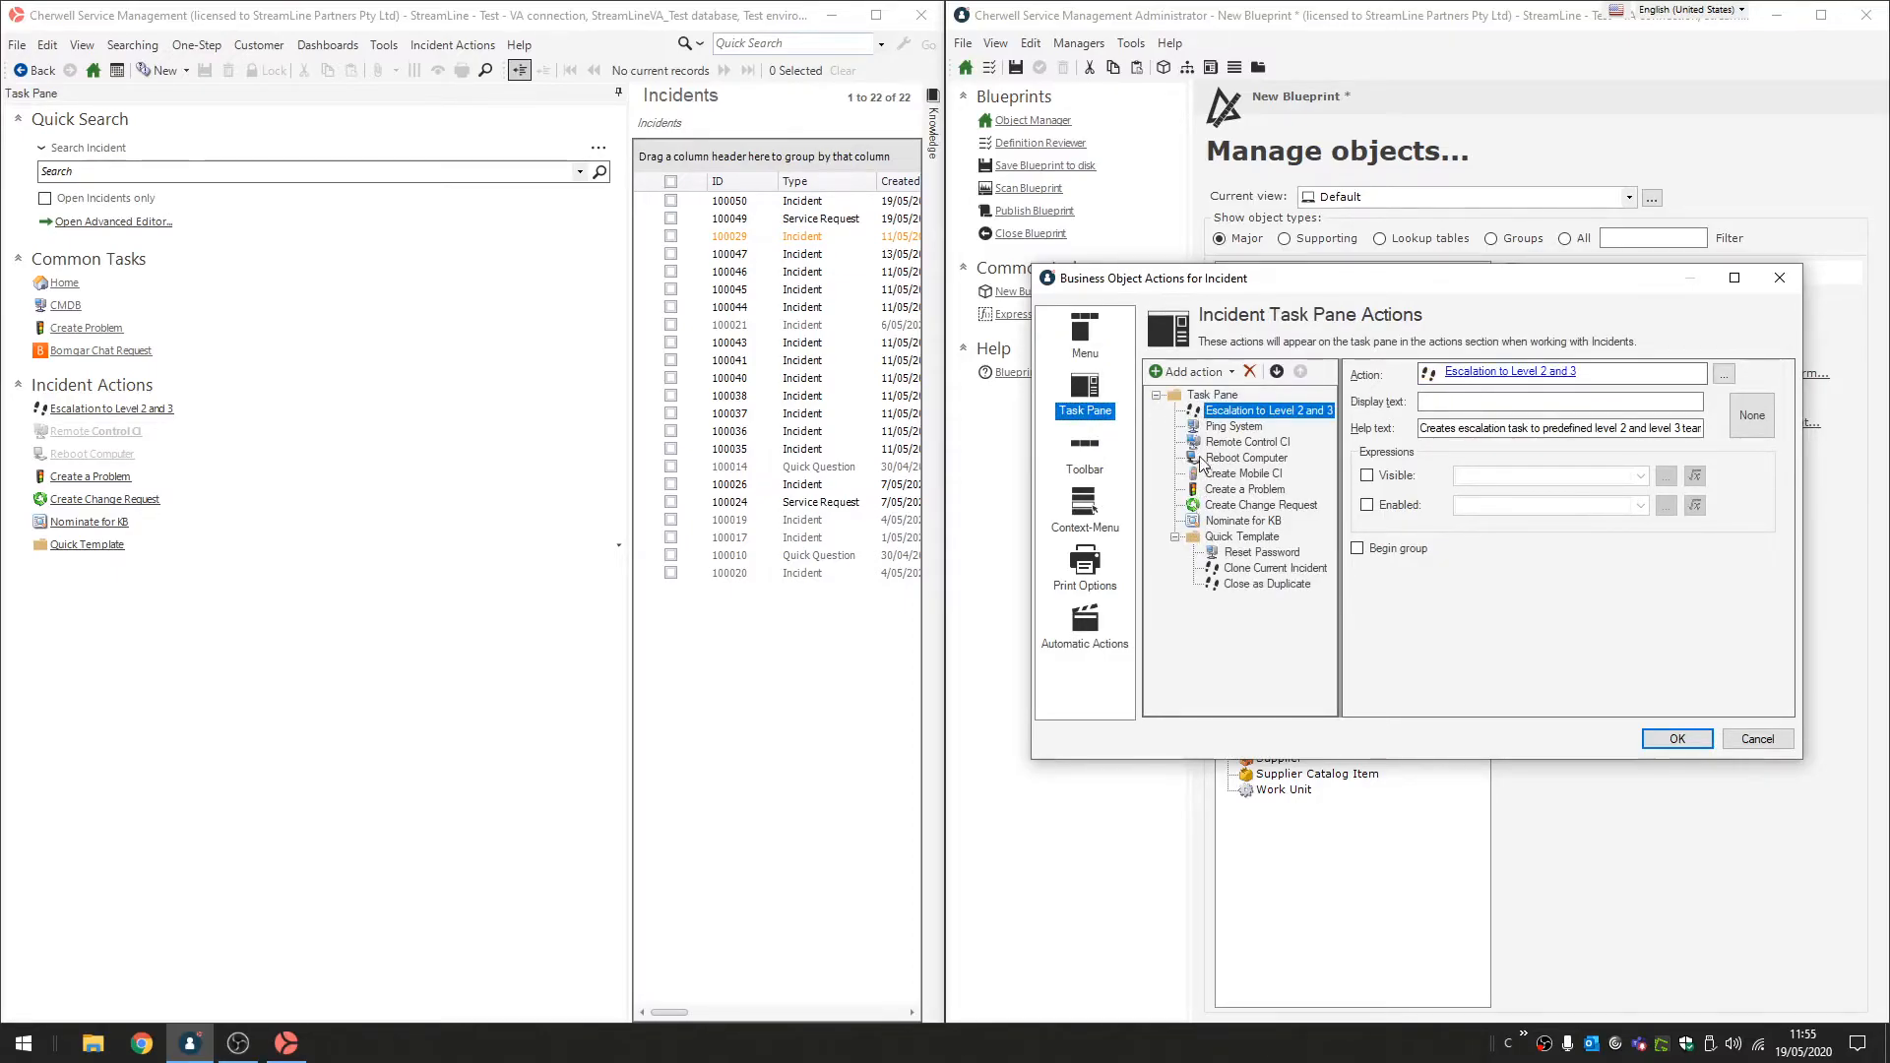
click(1232, 372)
click(1233, 373)
click(1233, 373)
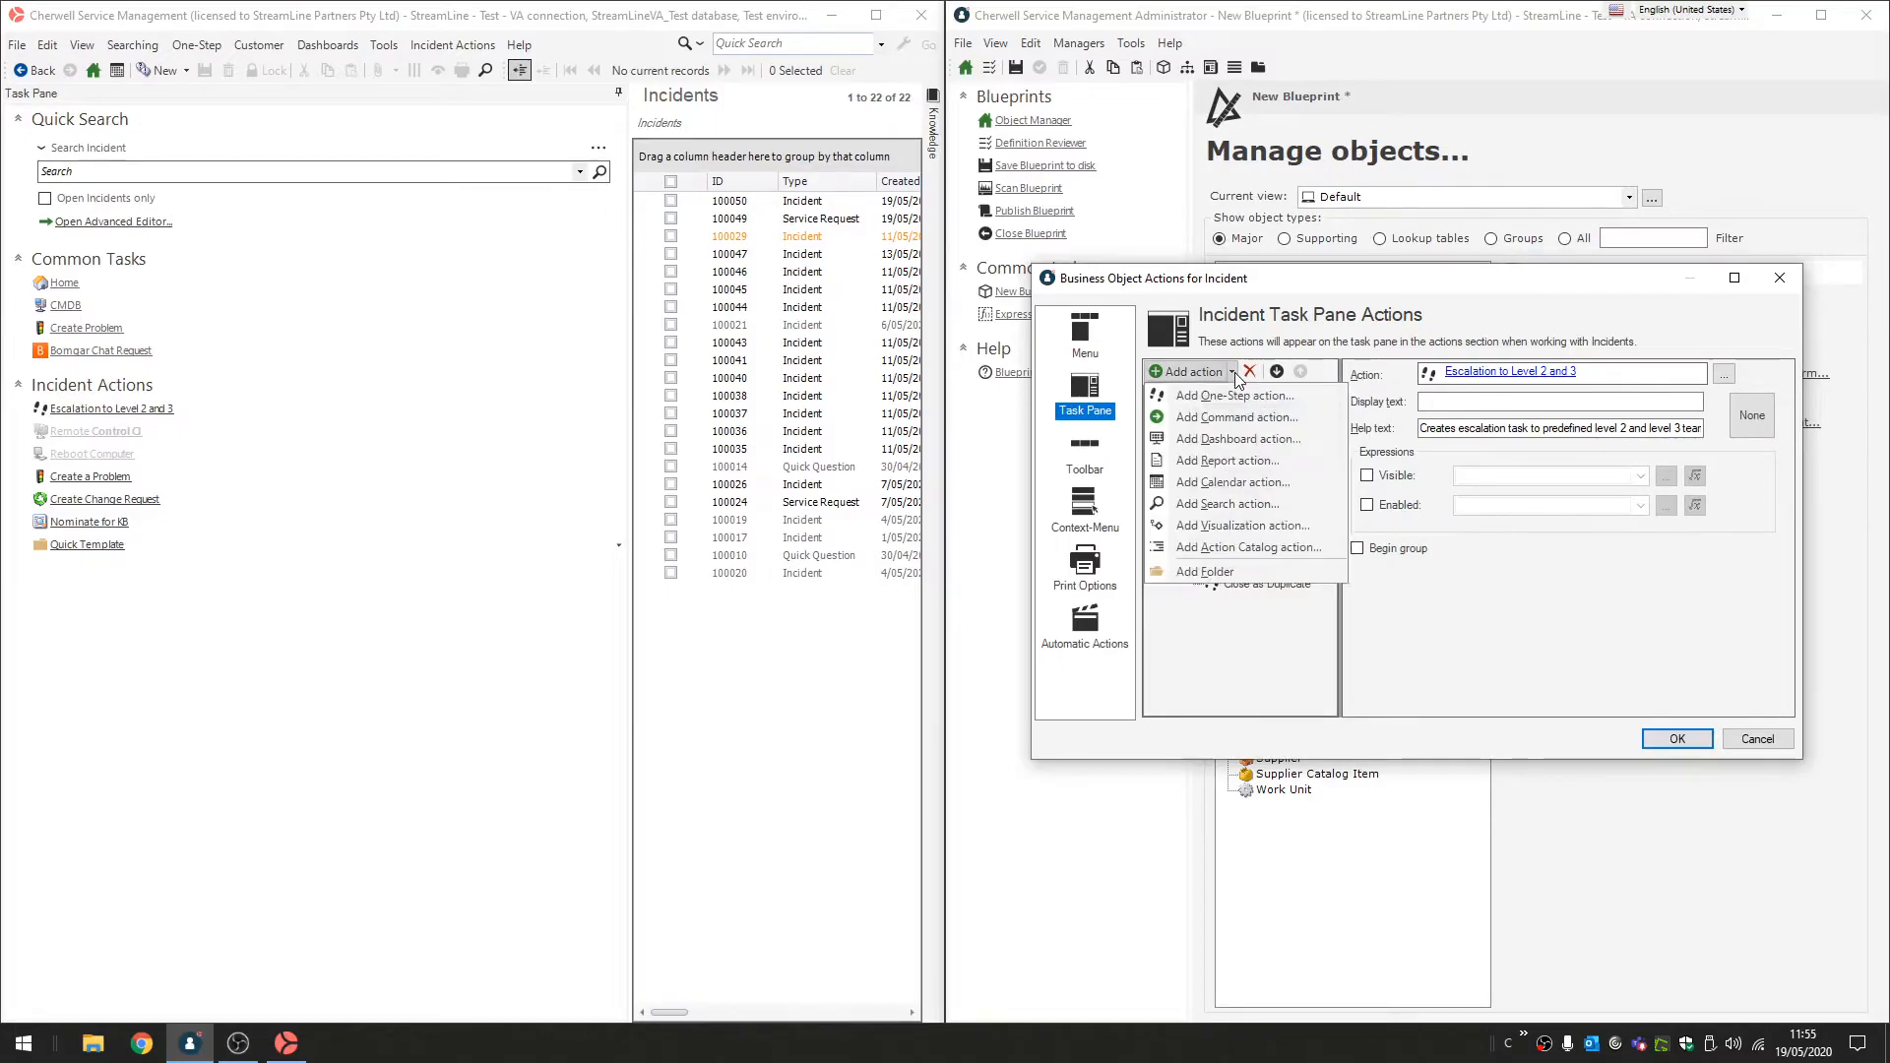
click(1246, 330)
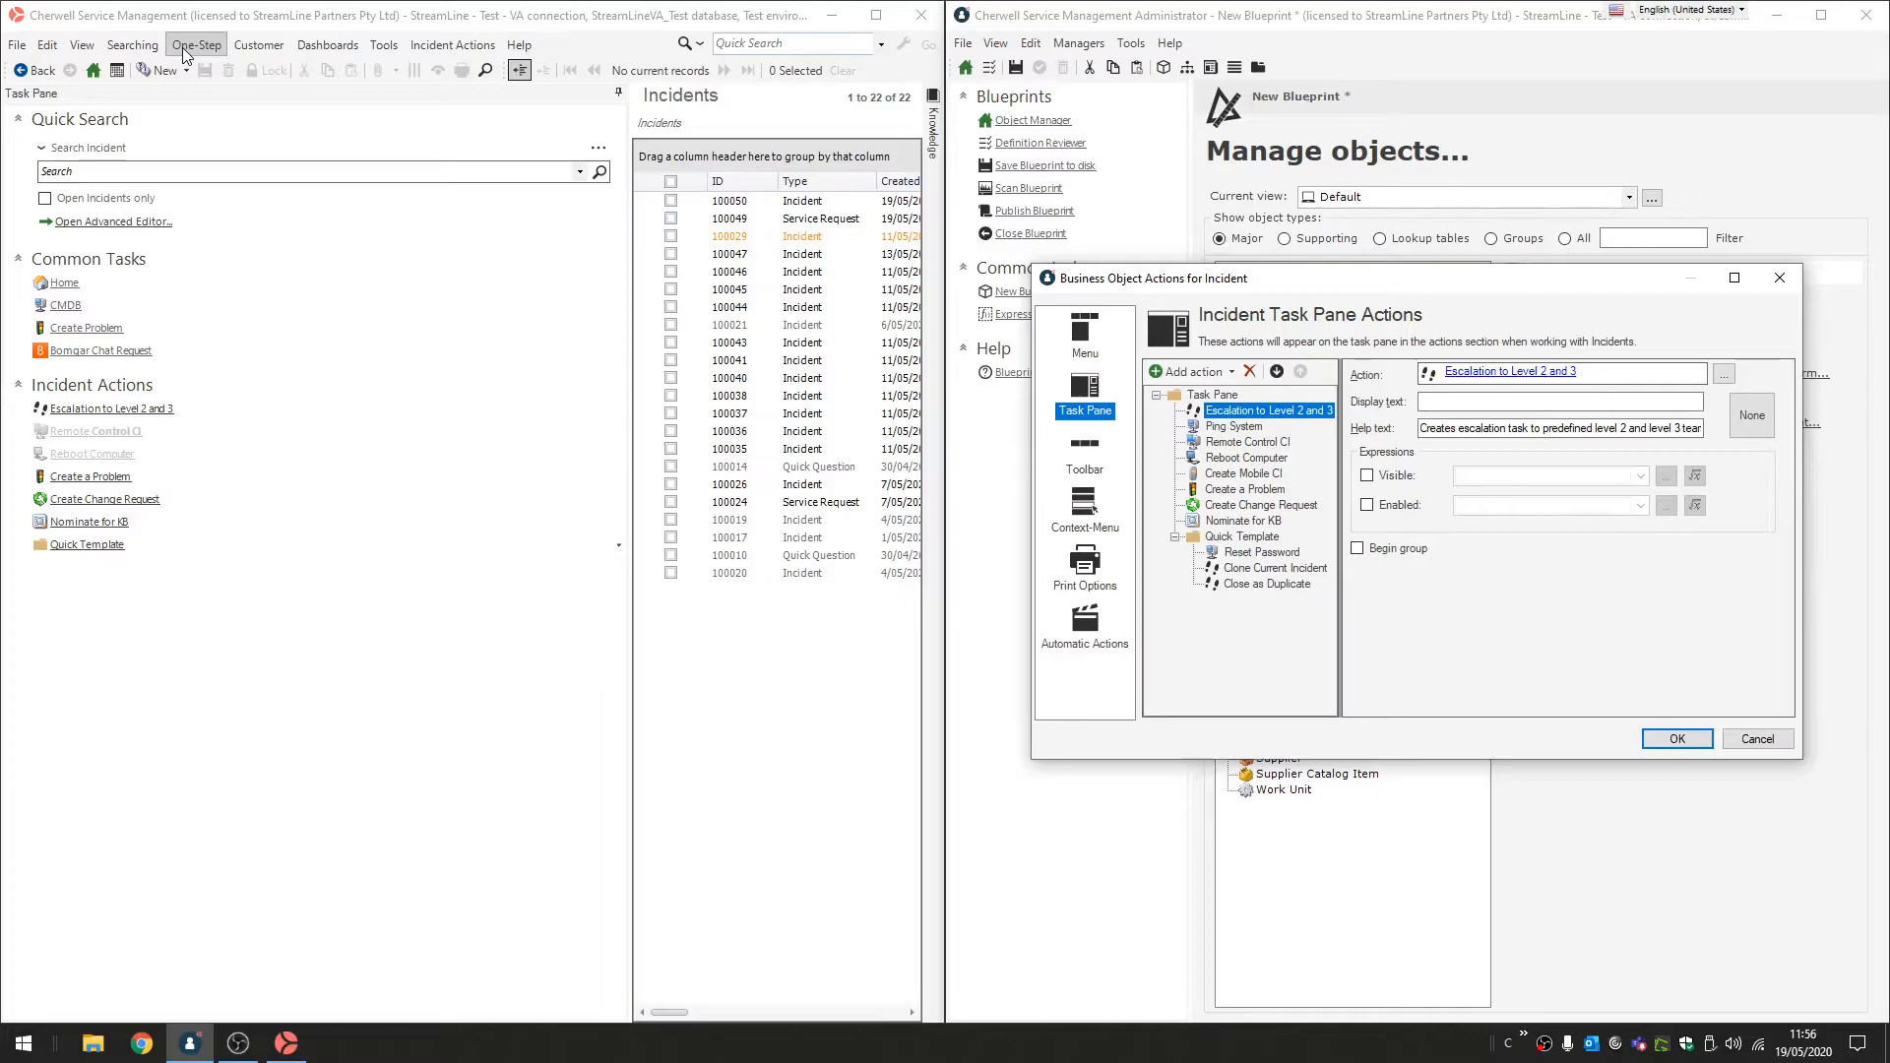
Switch to the Cherwell Service Management client and check the options of the user's Incident Confirmation action in the One-Step Action Manager.
click(559, 178)
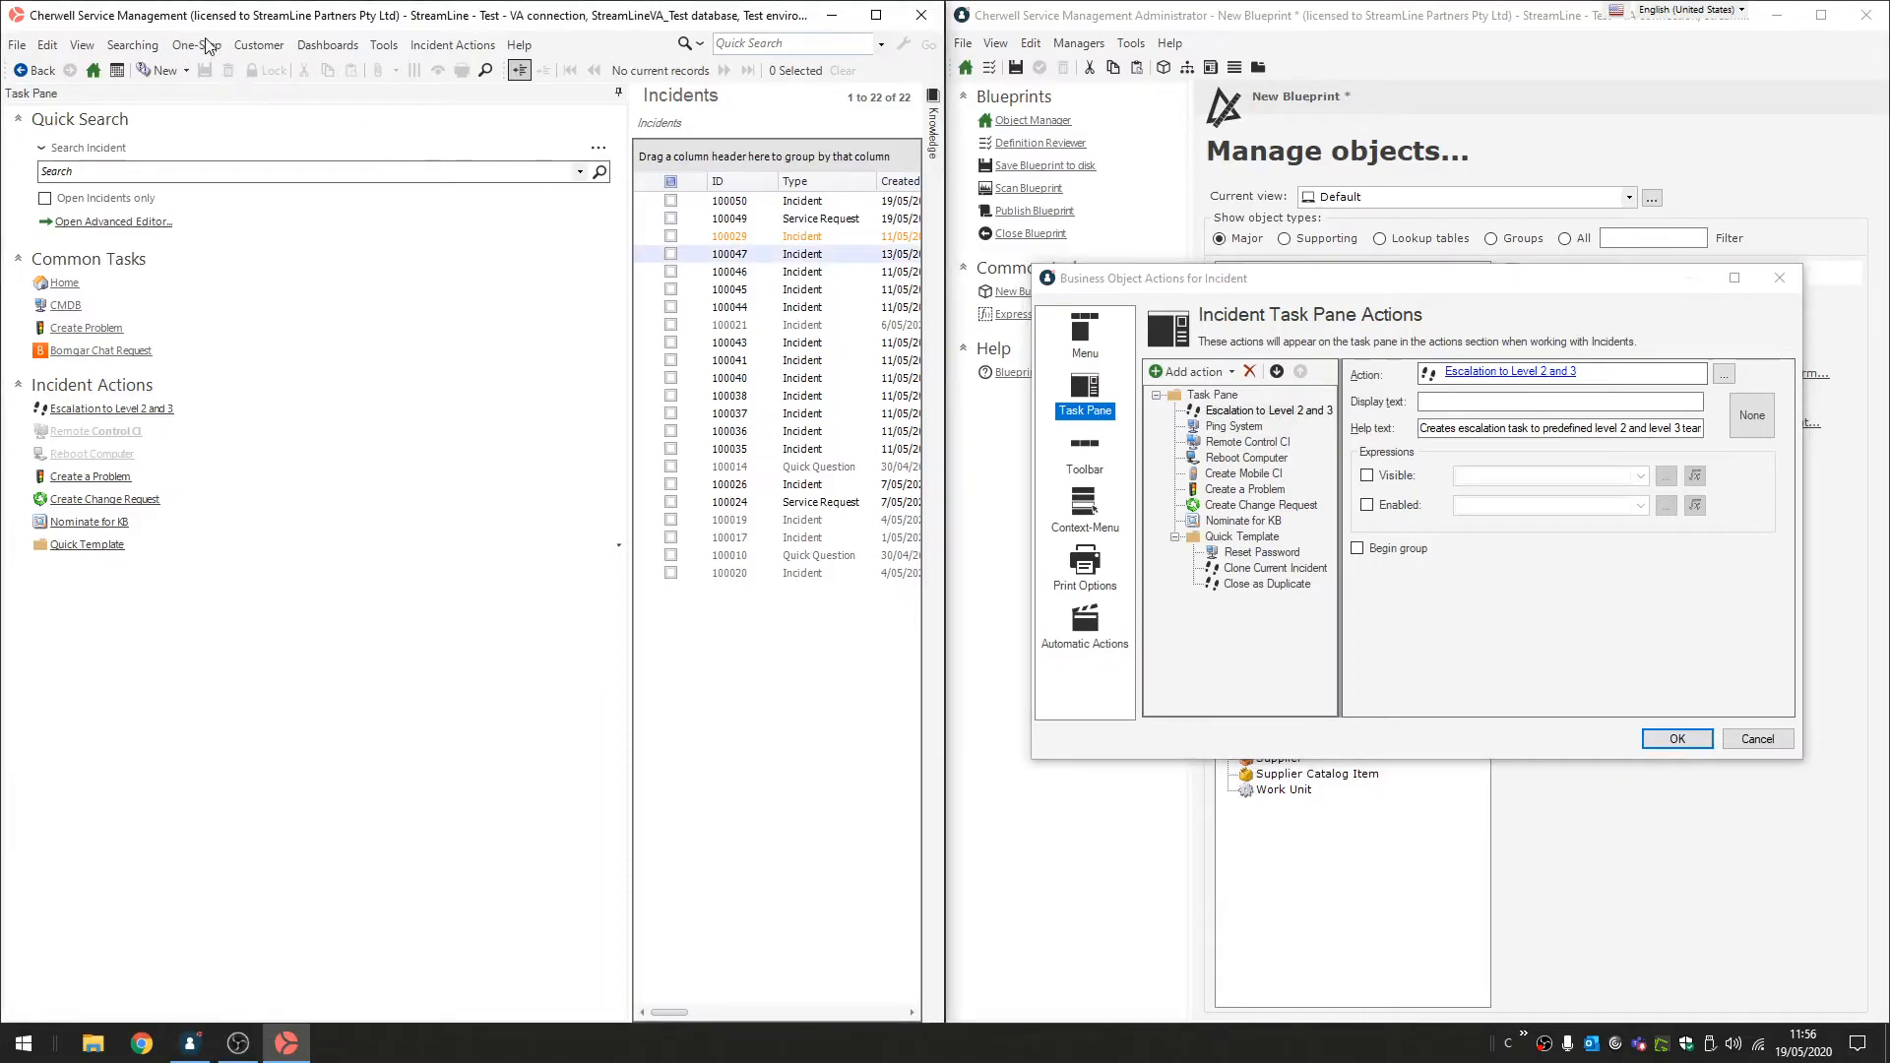
click(209, 45)
click(221, 71)
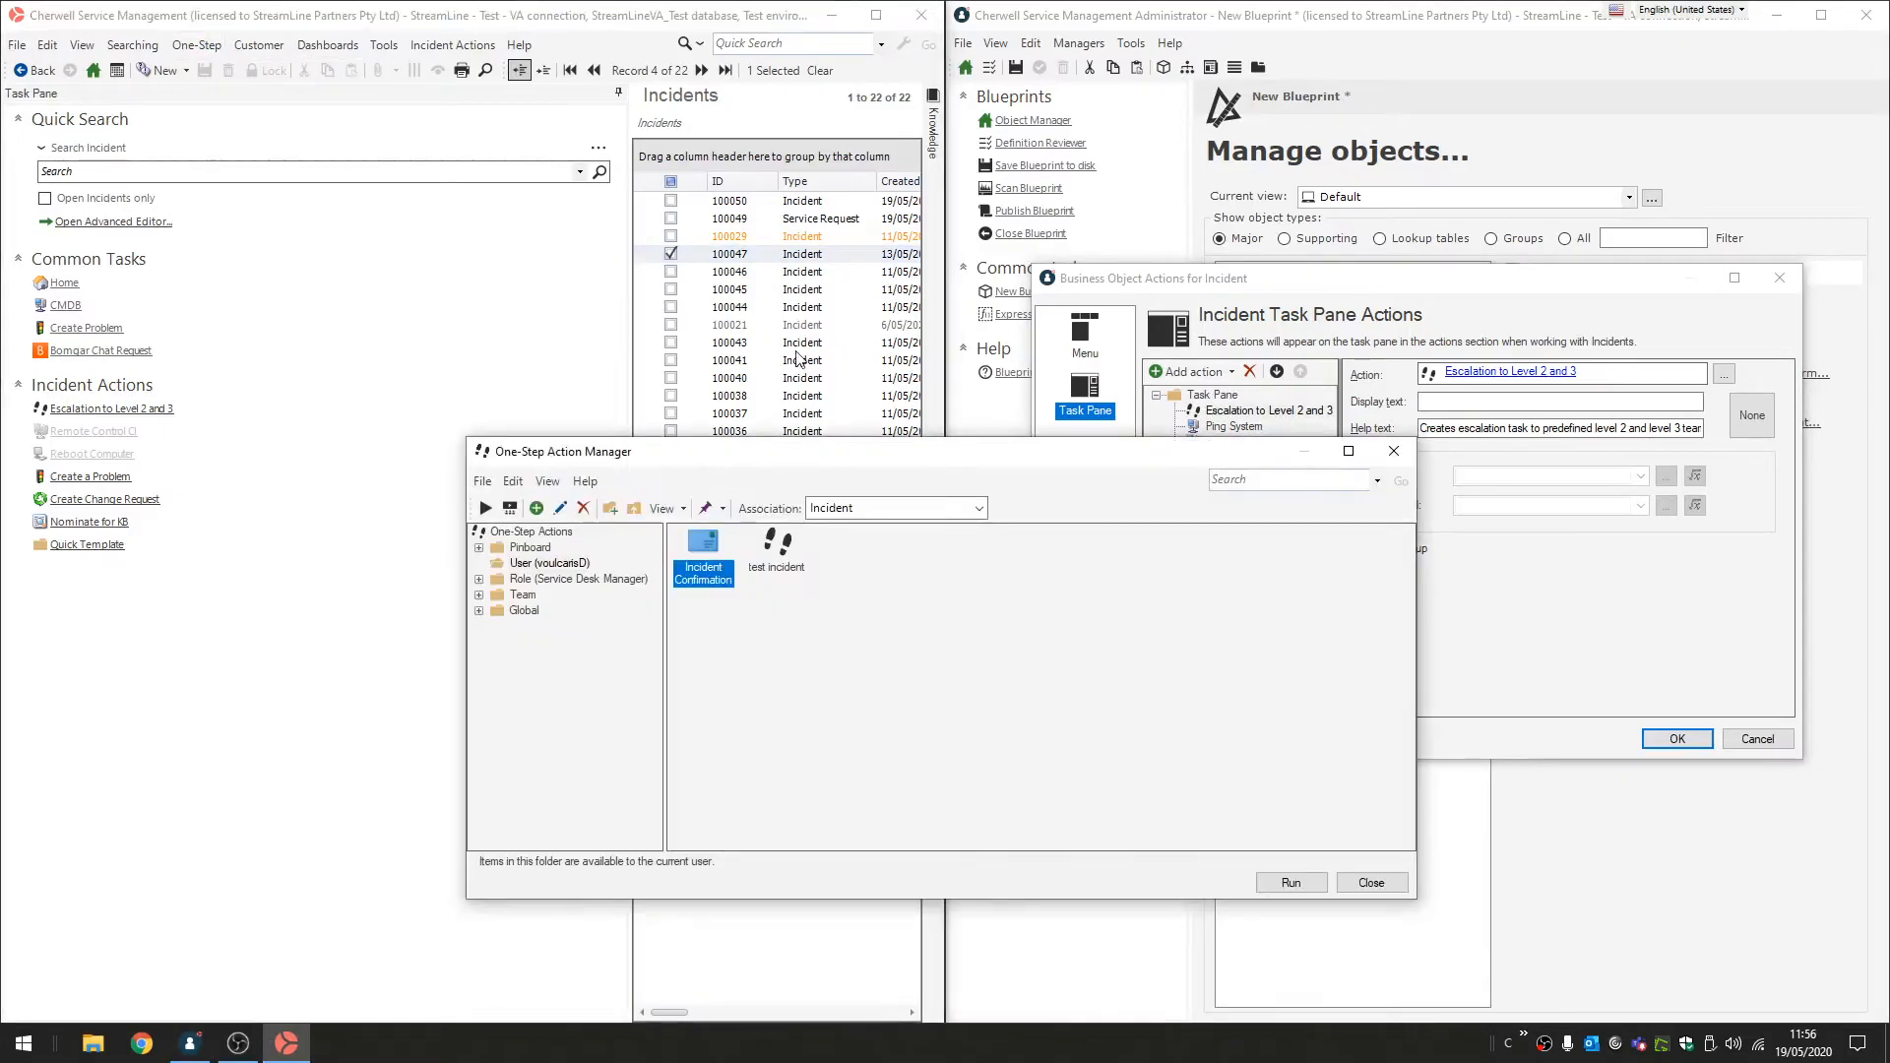
right_click(687, 554)
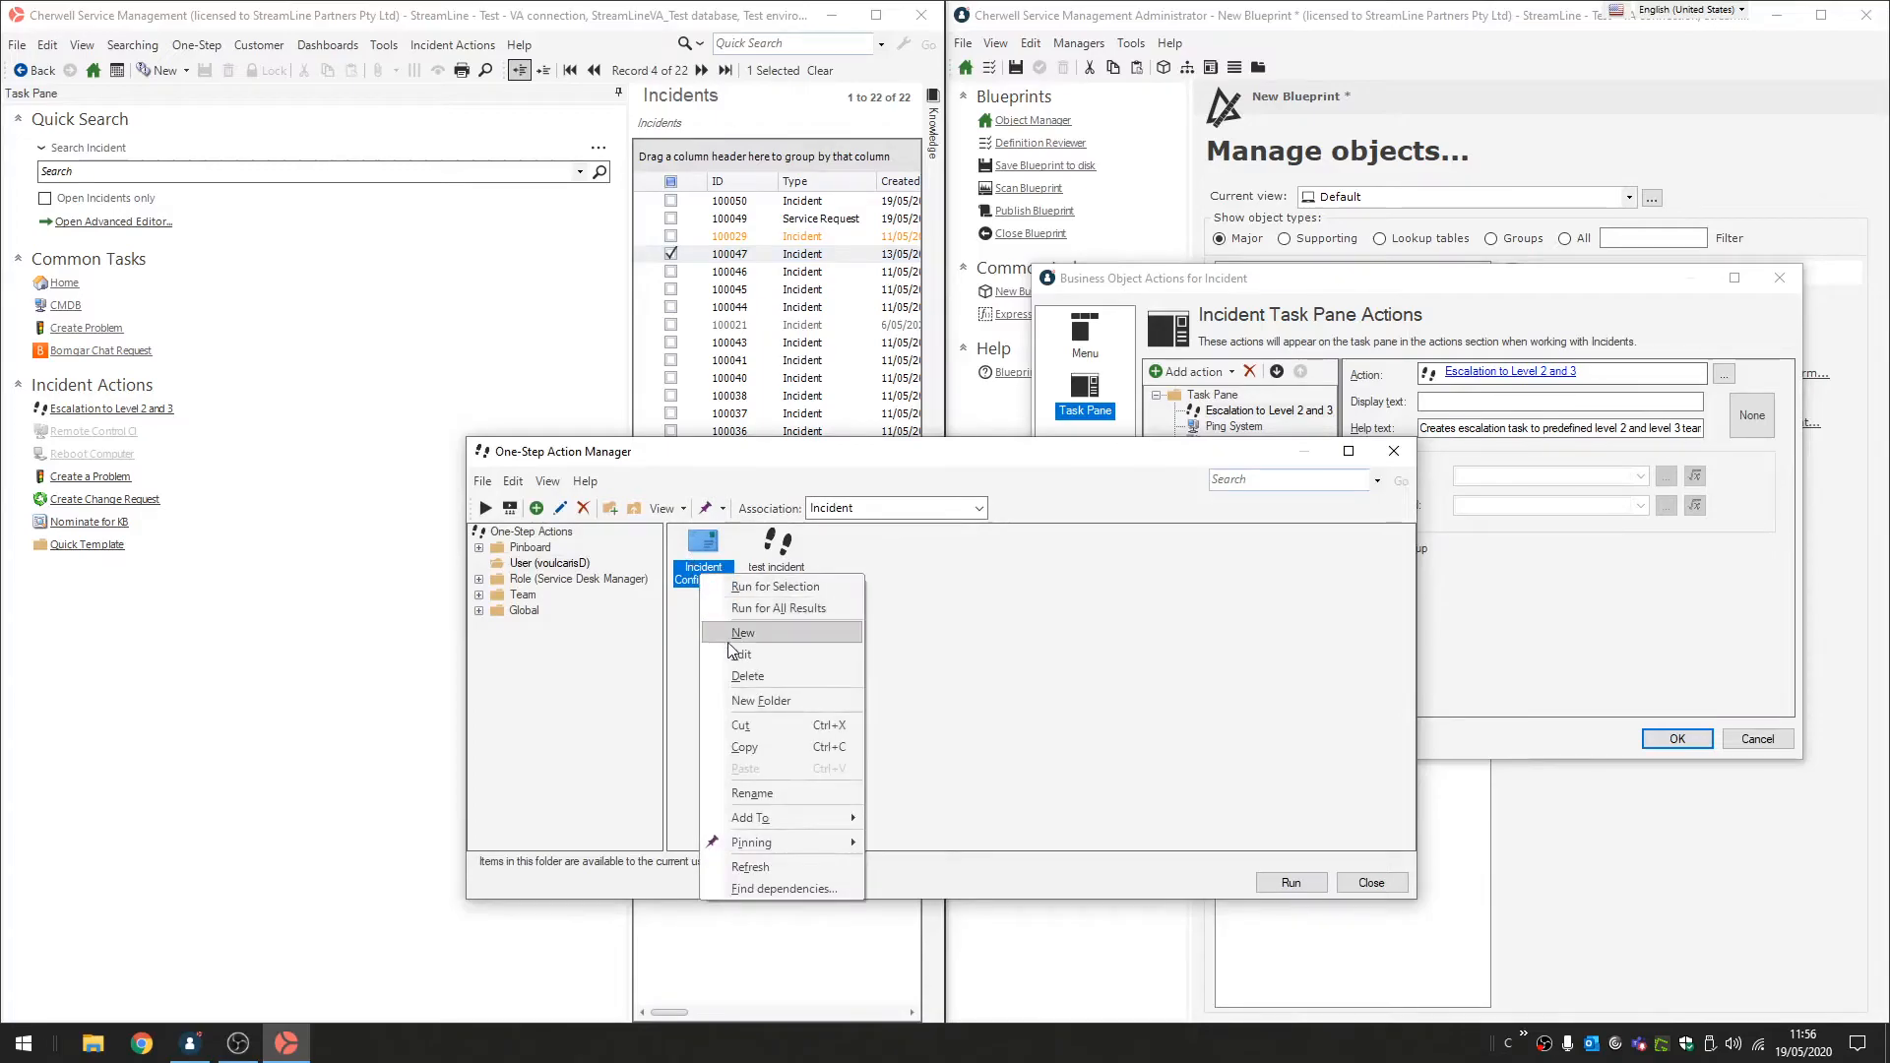
click(832, 588)
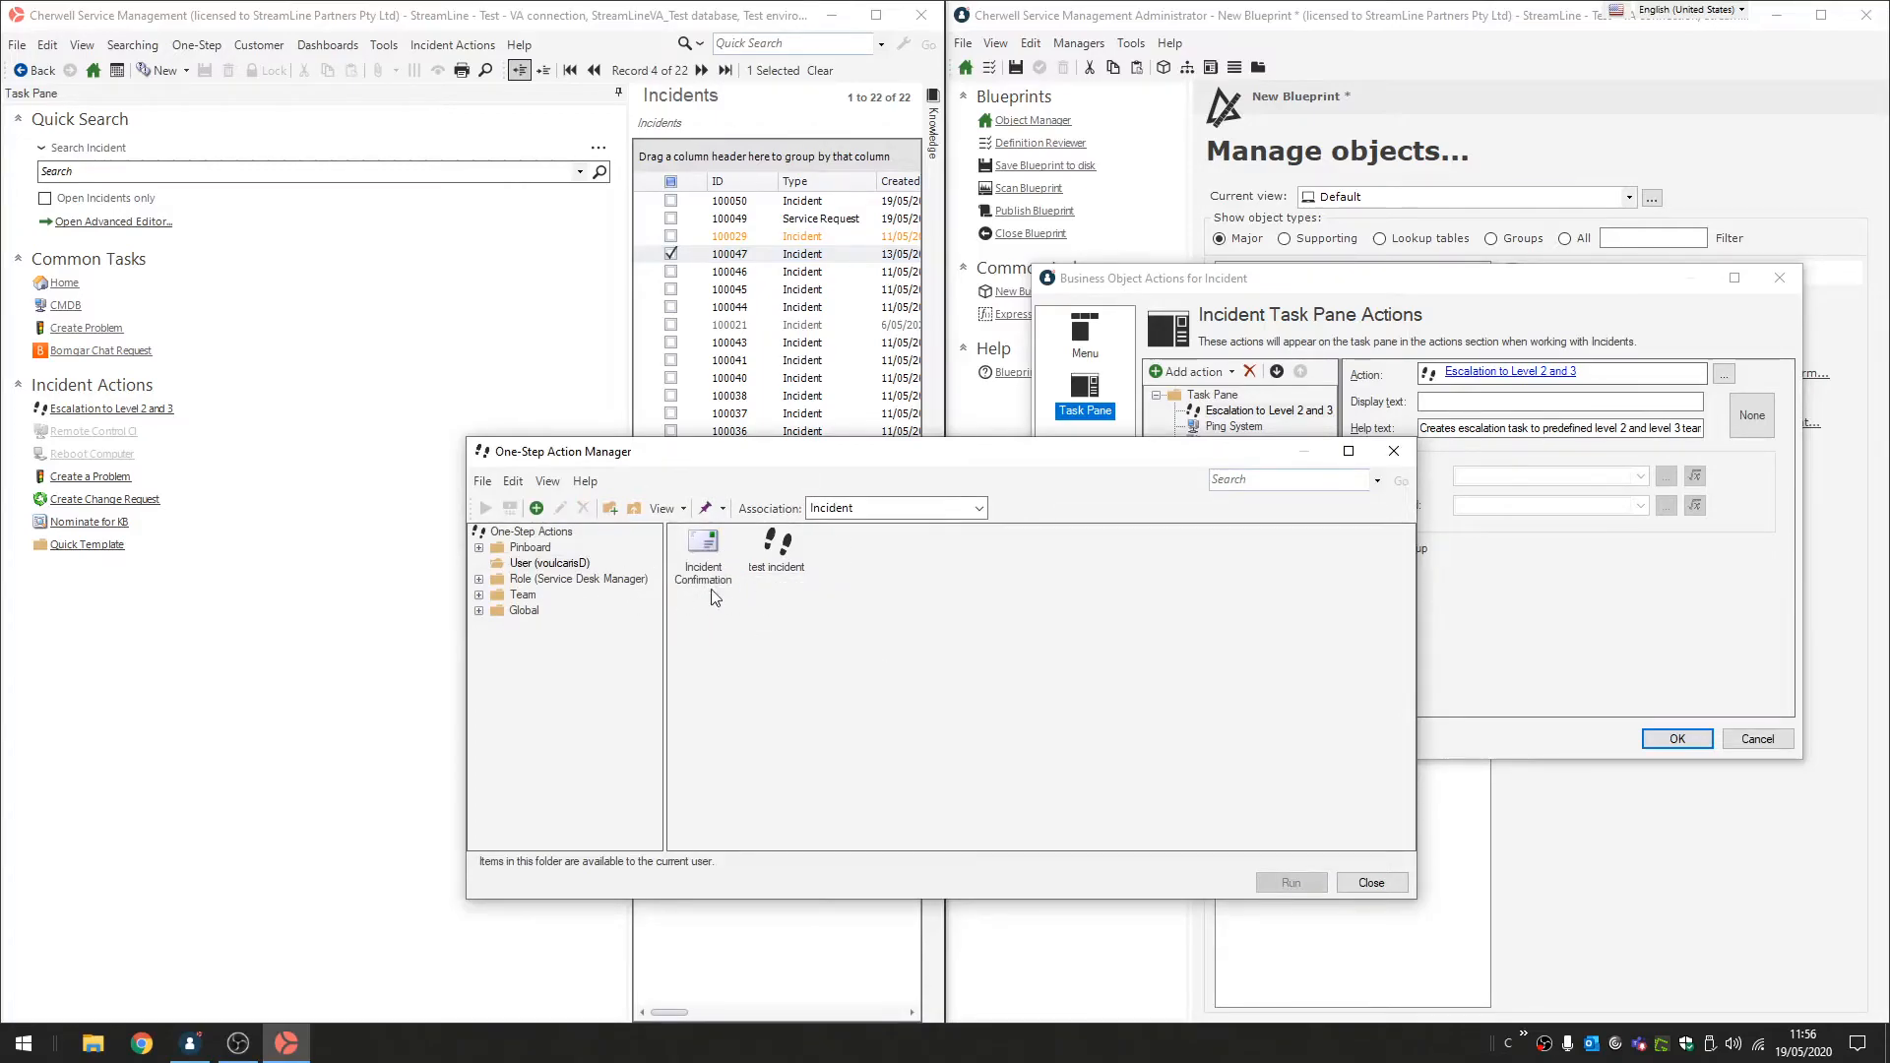
click(1386, 883)
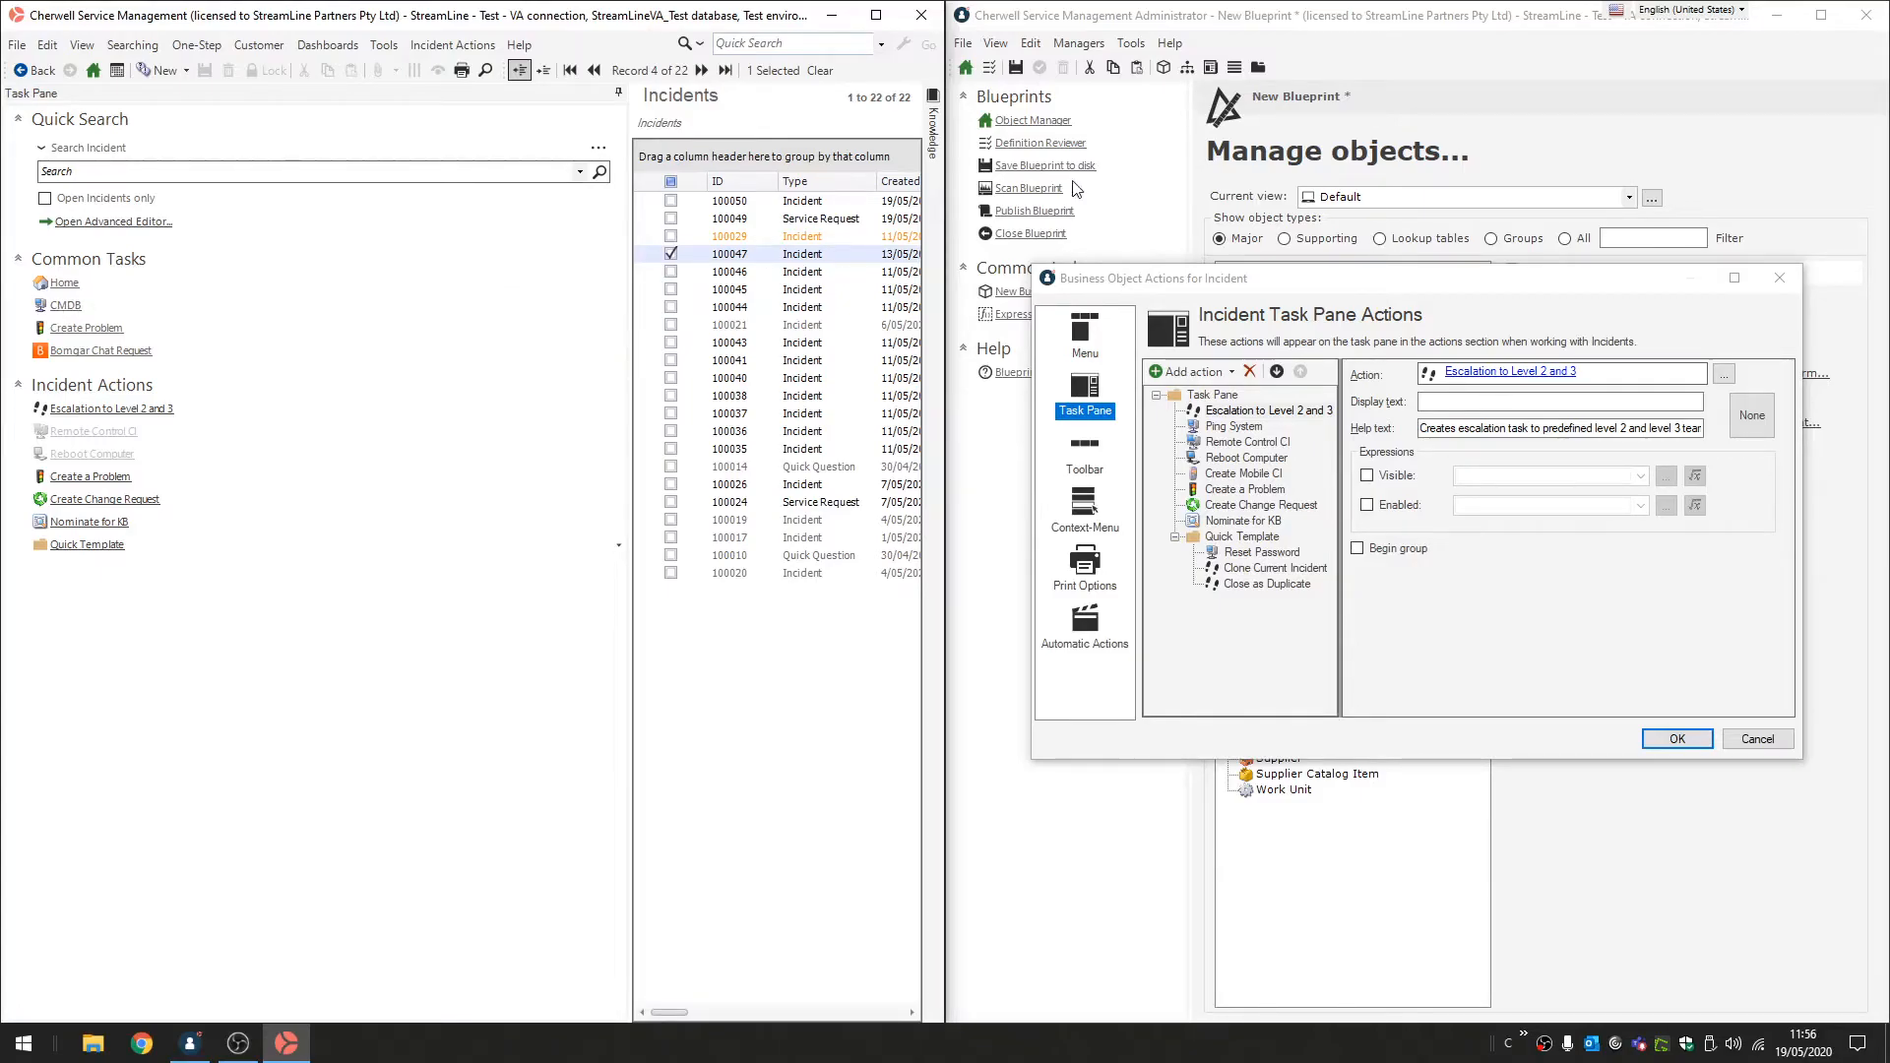
Add a folder named Email Templates to the Incident task pane actions in Cherwell Administrator.
click(1232, 373)
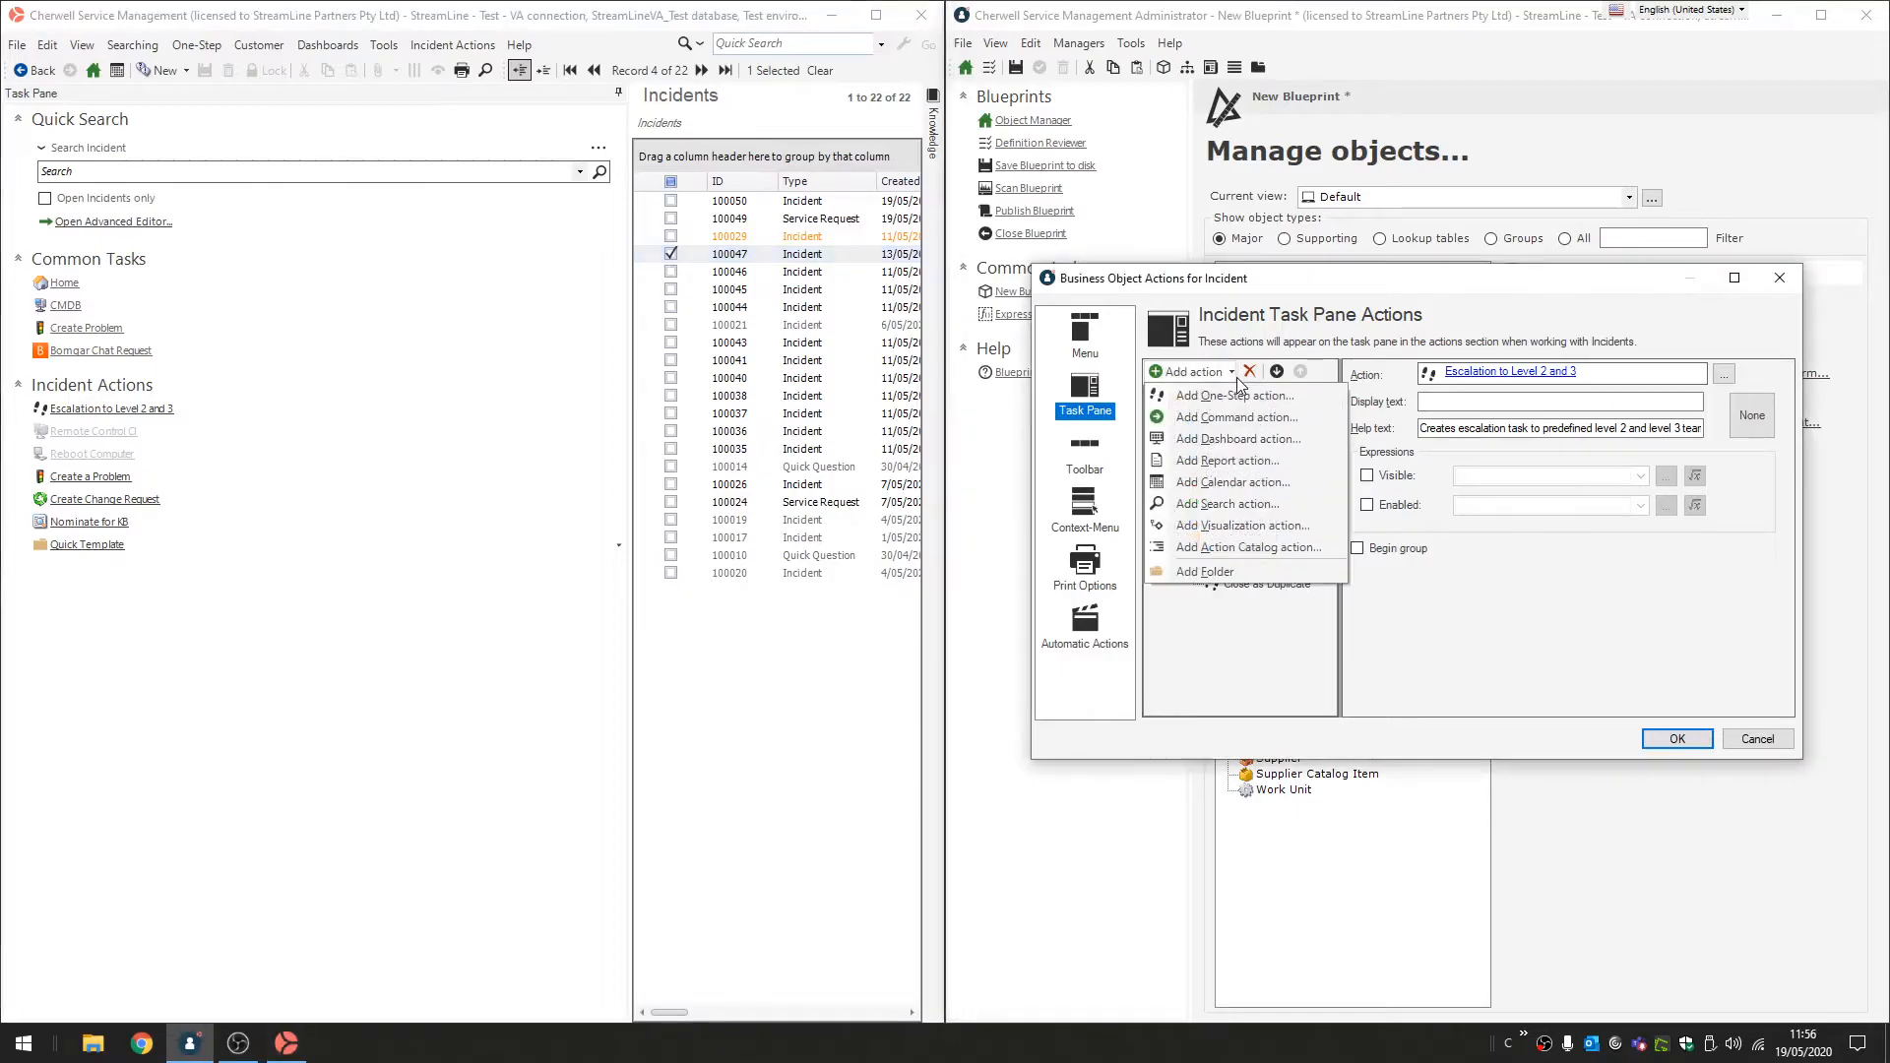
click(1221, 581)
text(Email Templates)
Add the Blueprint notification e-mail One-Step action "Notify Owned By of a New Journal-Note" to the Email Templates folder.
click(1232, 373)
click(1235, 396)
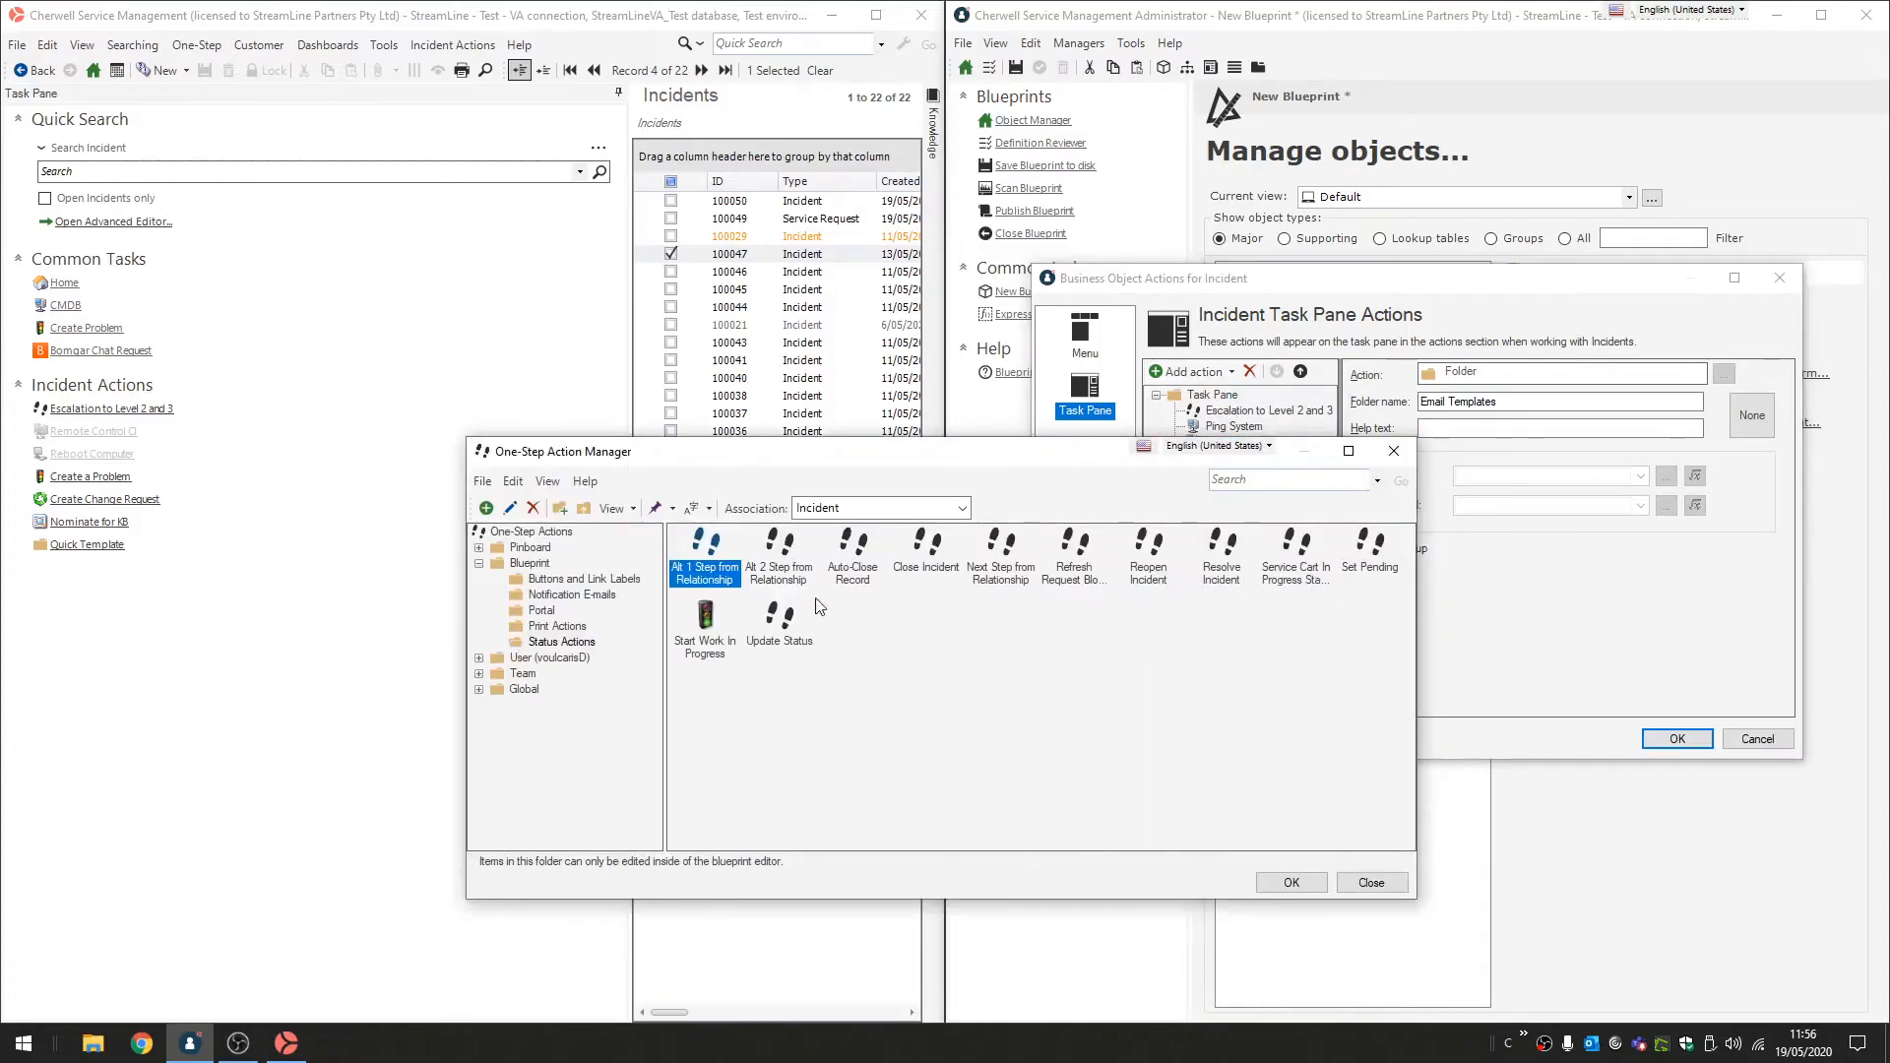
click(585, 596)
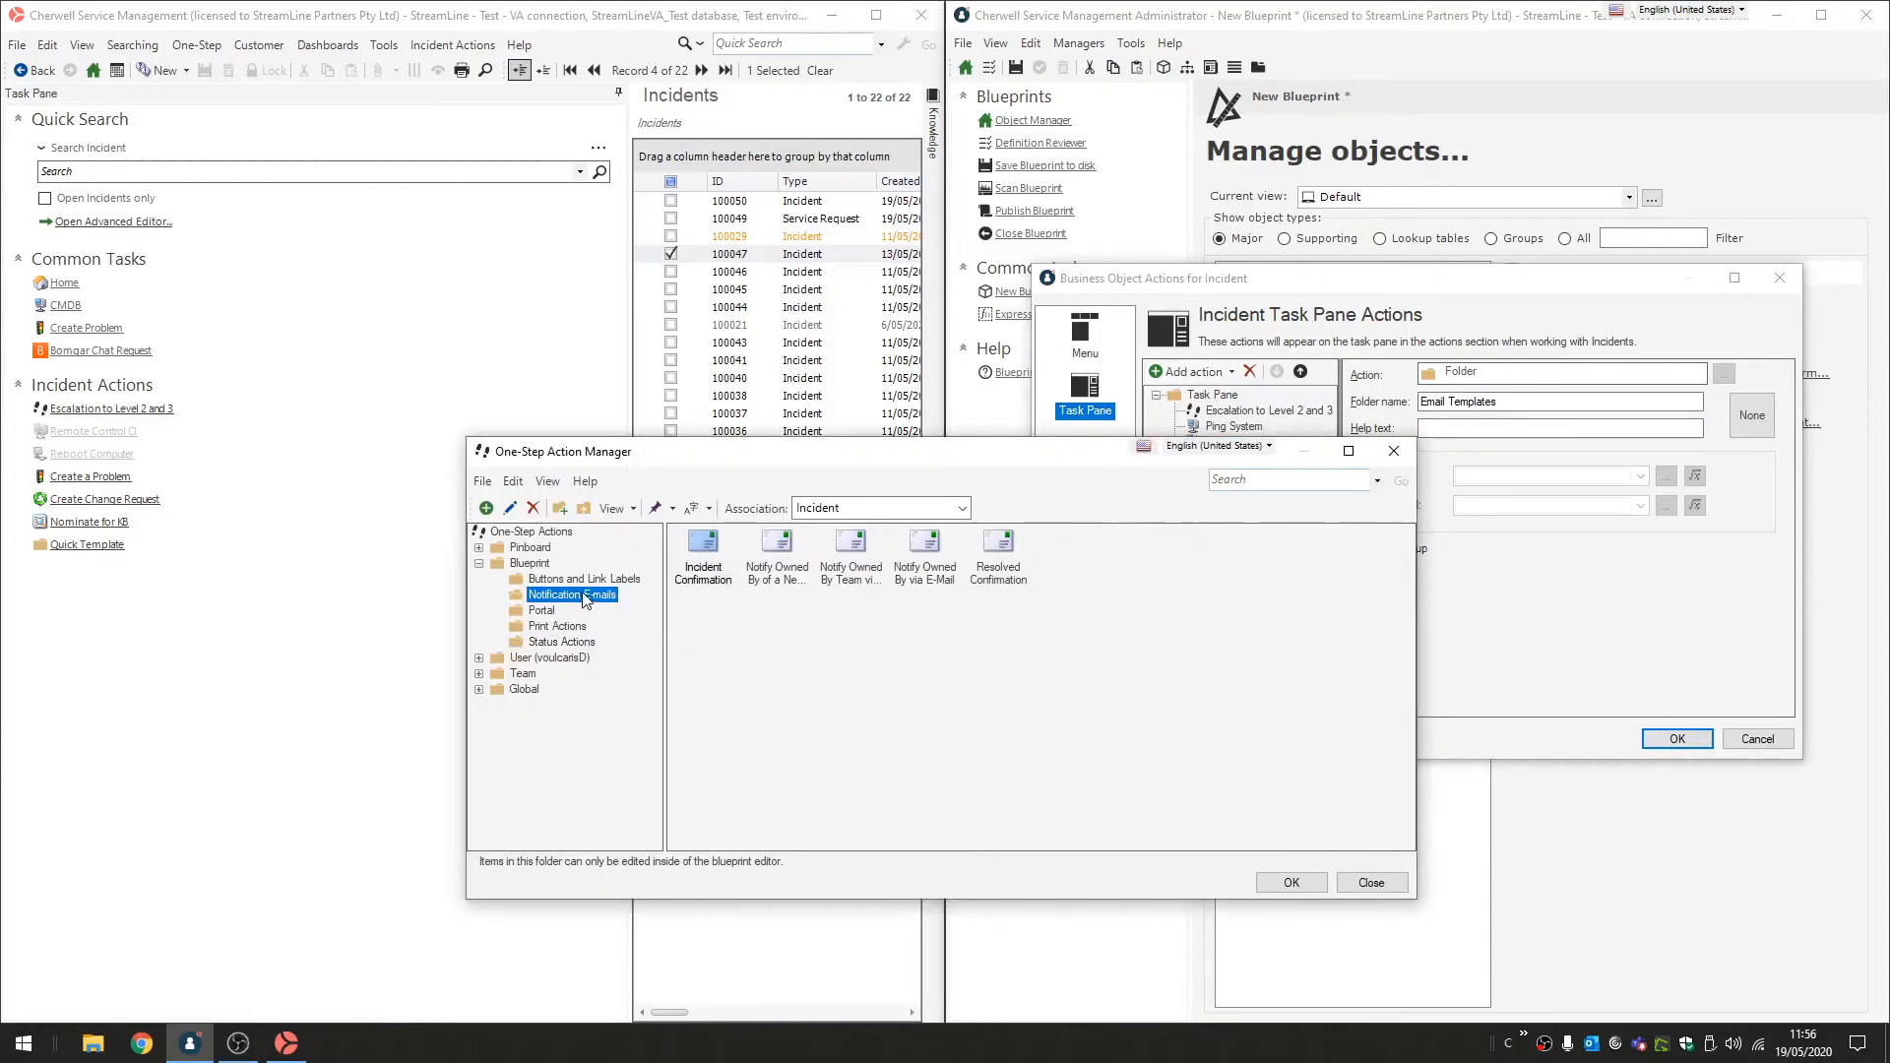
click(790, 554)
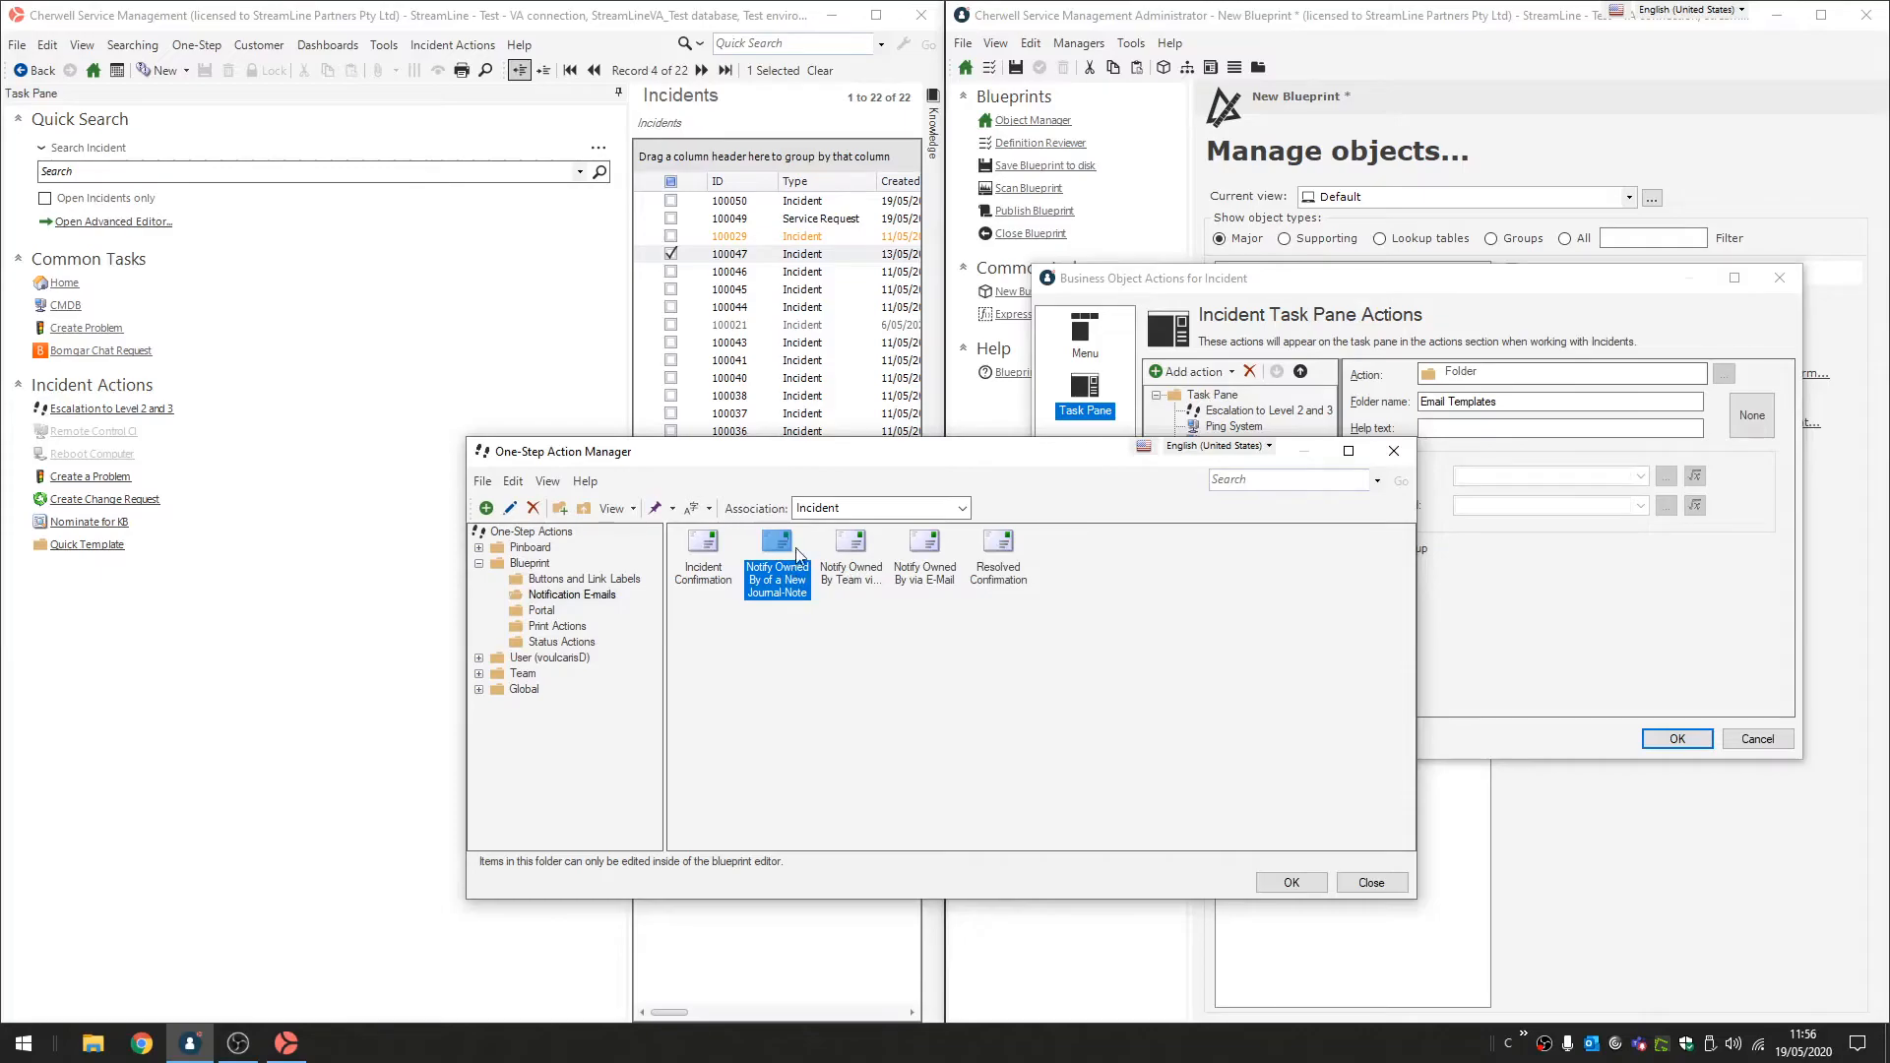
double_click(765, 553)
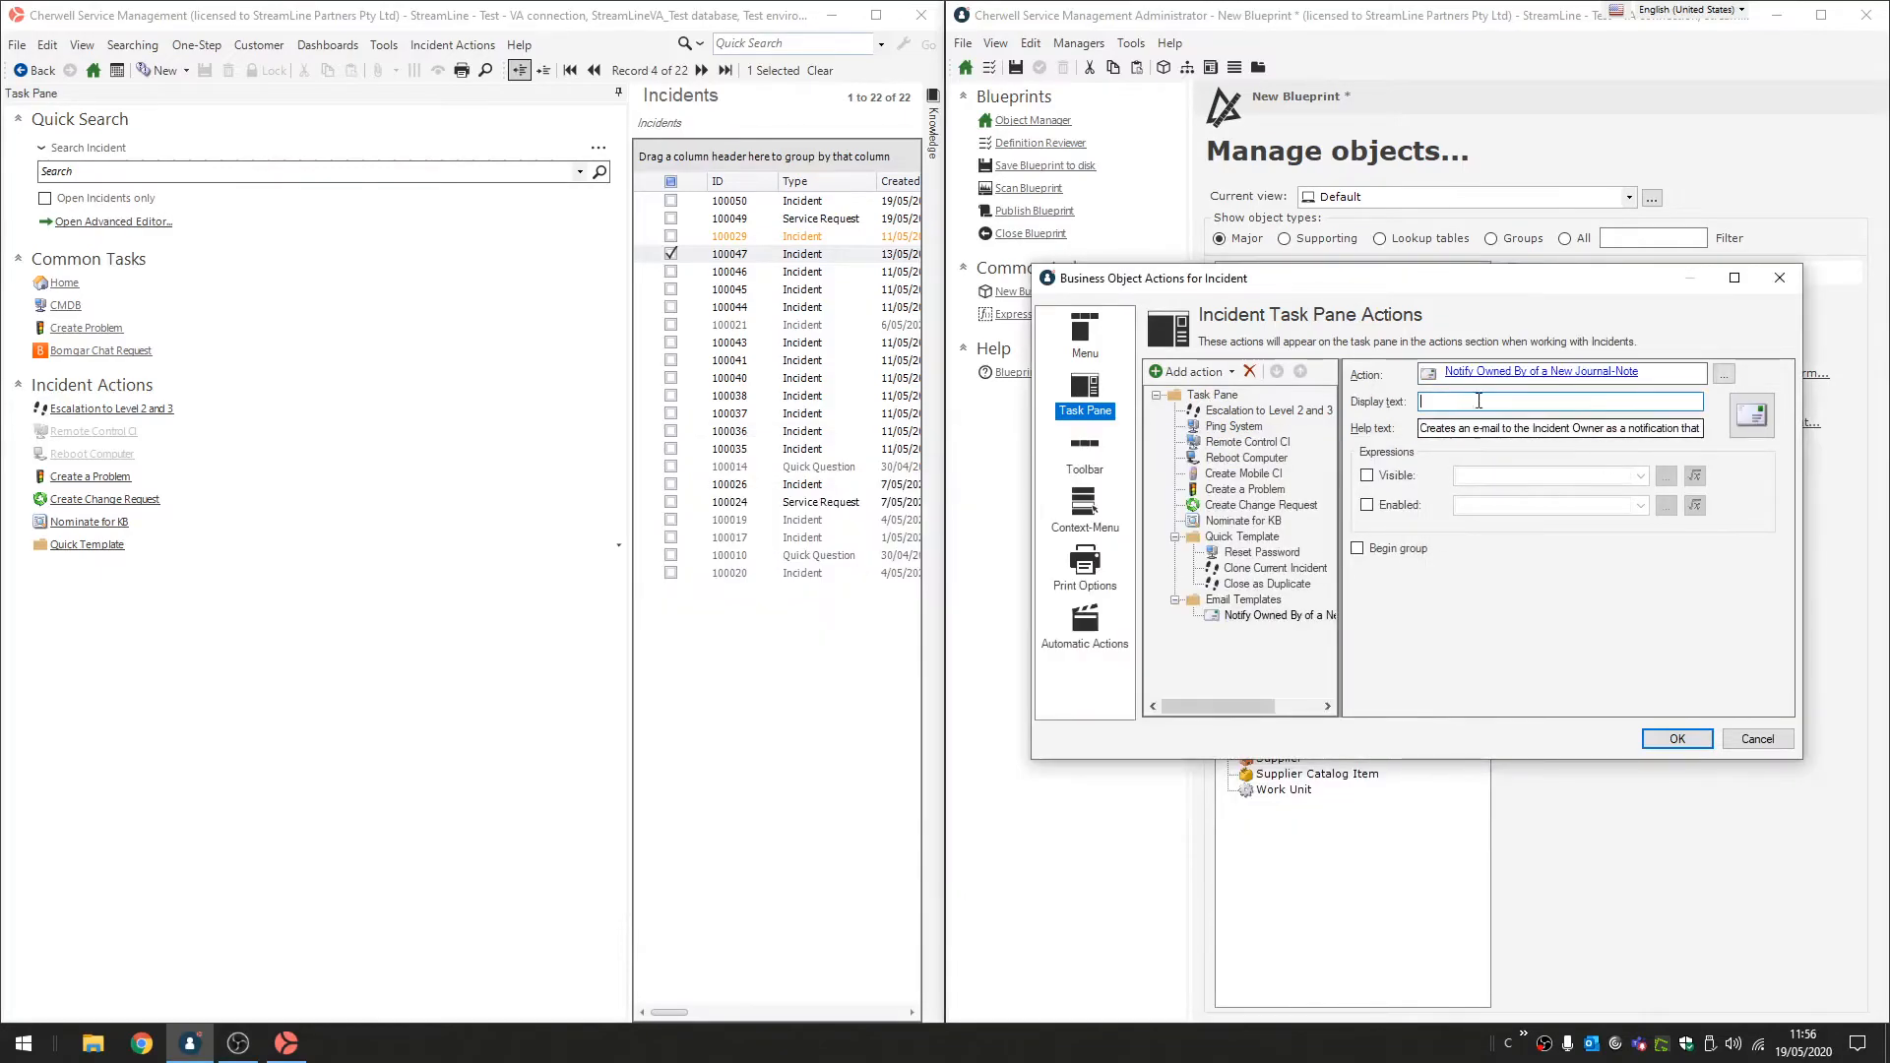
Check the Email Templates folder and its notification action, and accept the Incident object's actions.
click(1264, 619)
click(1263, 601)
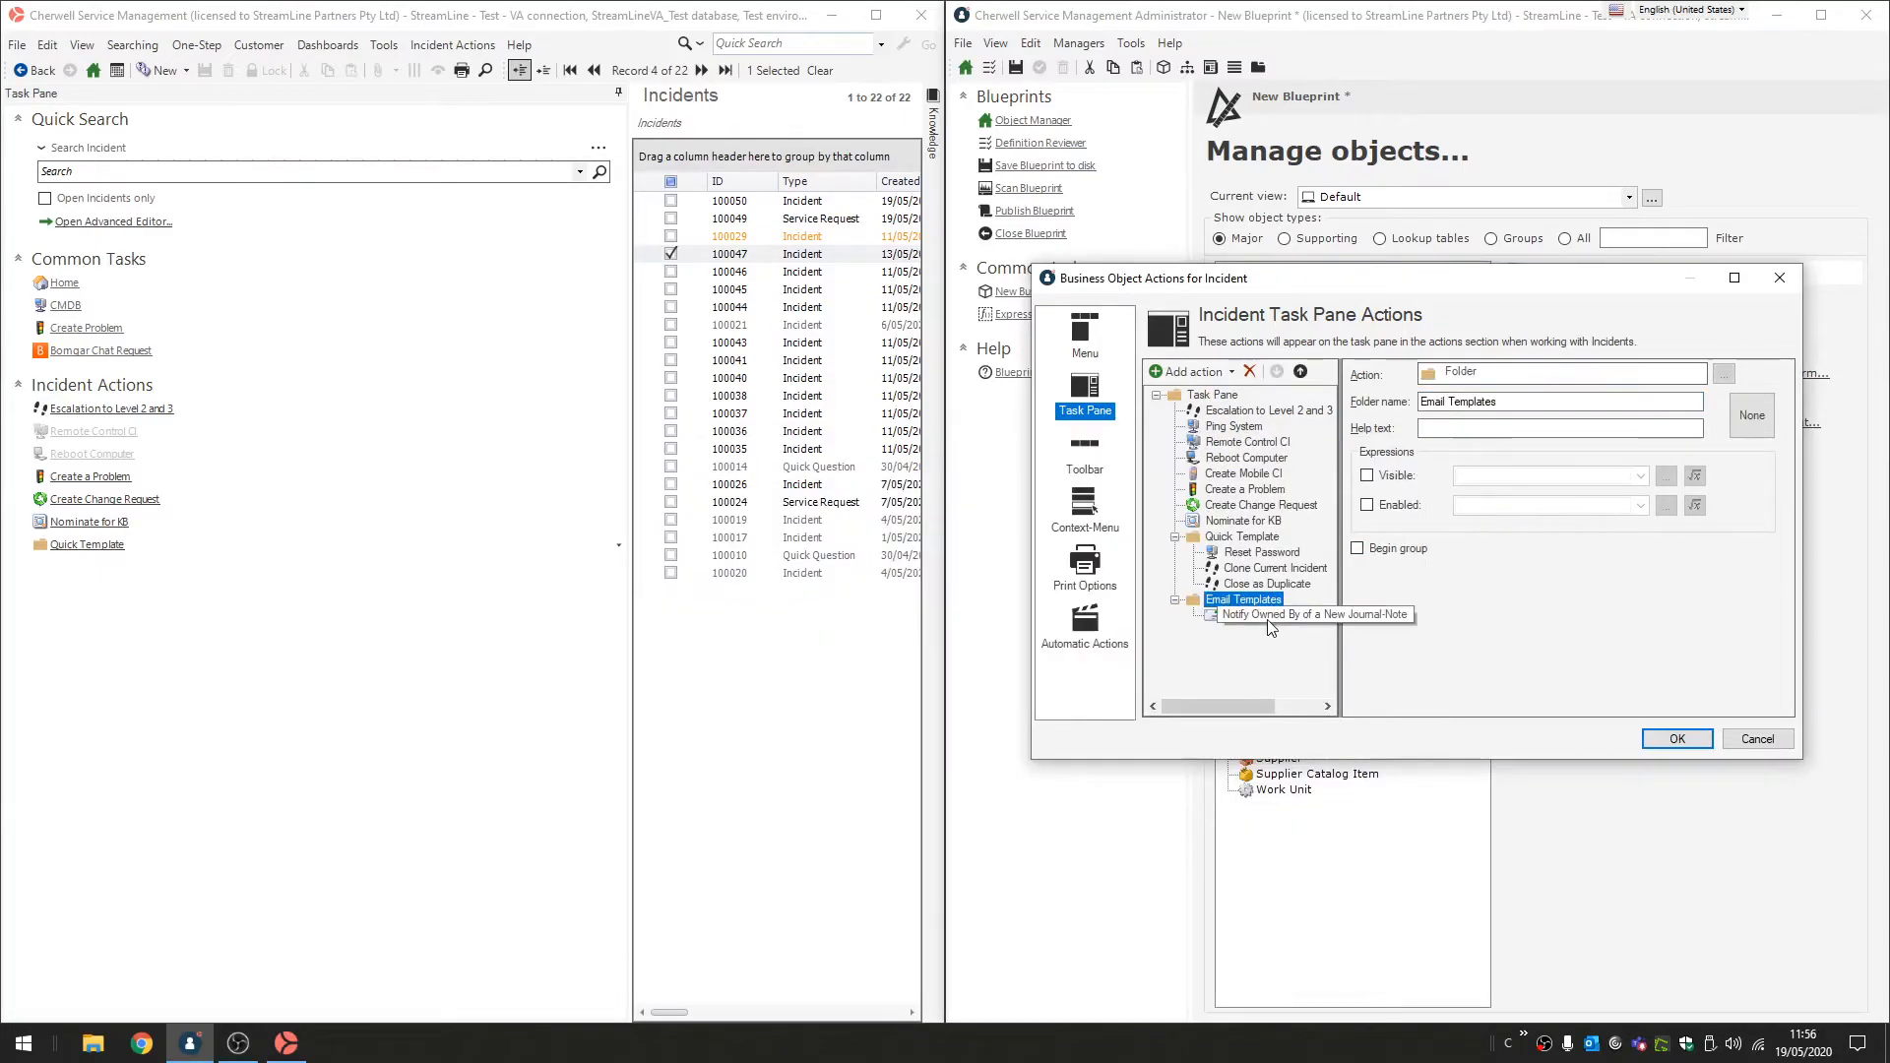
click(1268, 619)
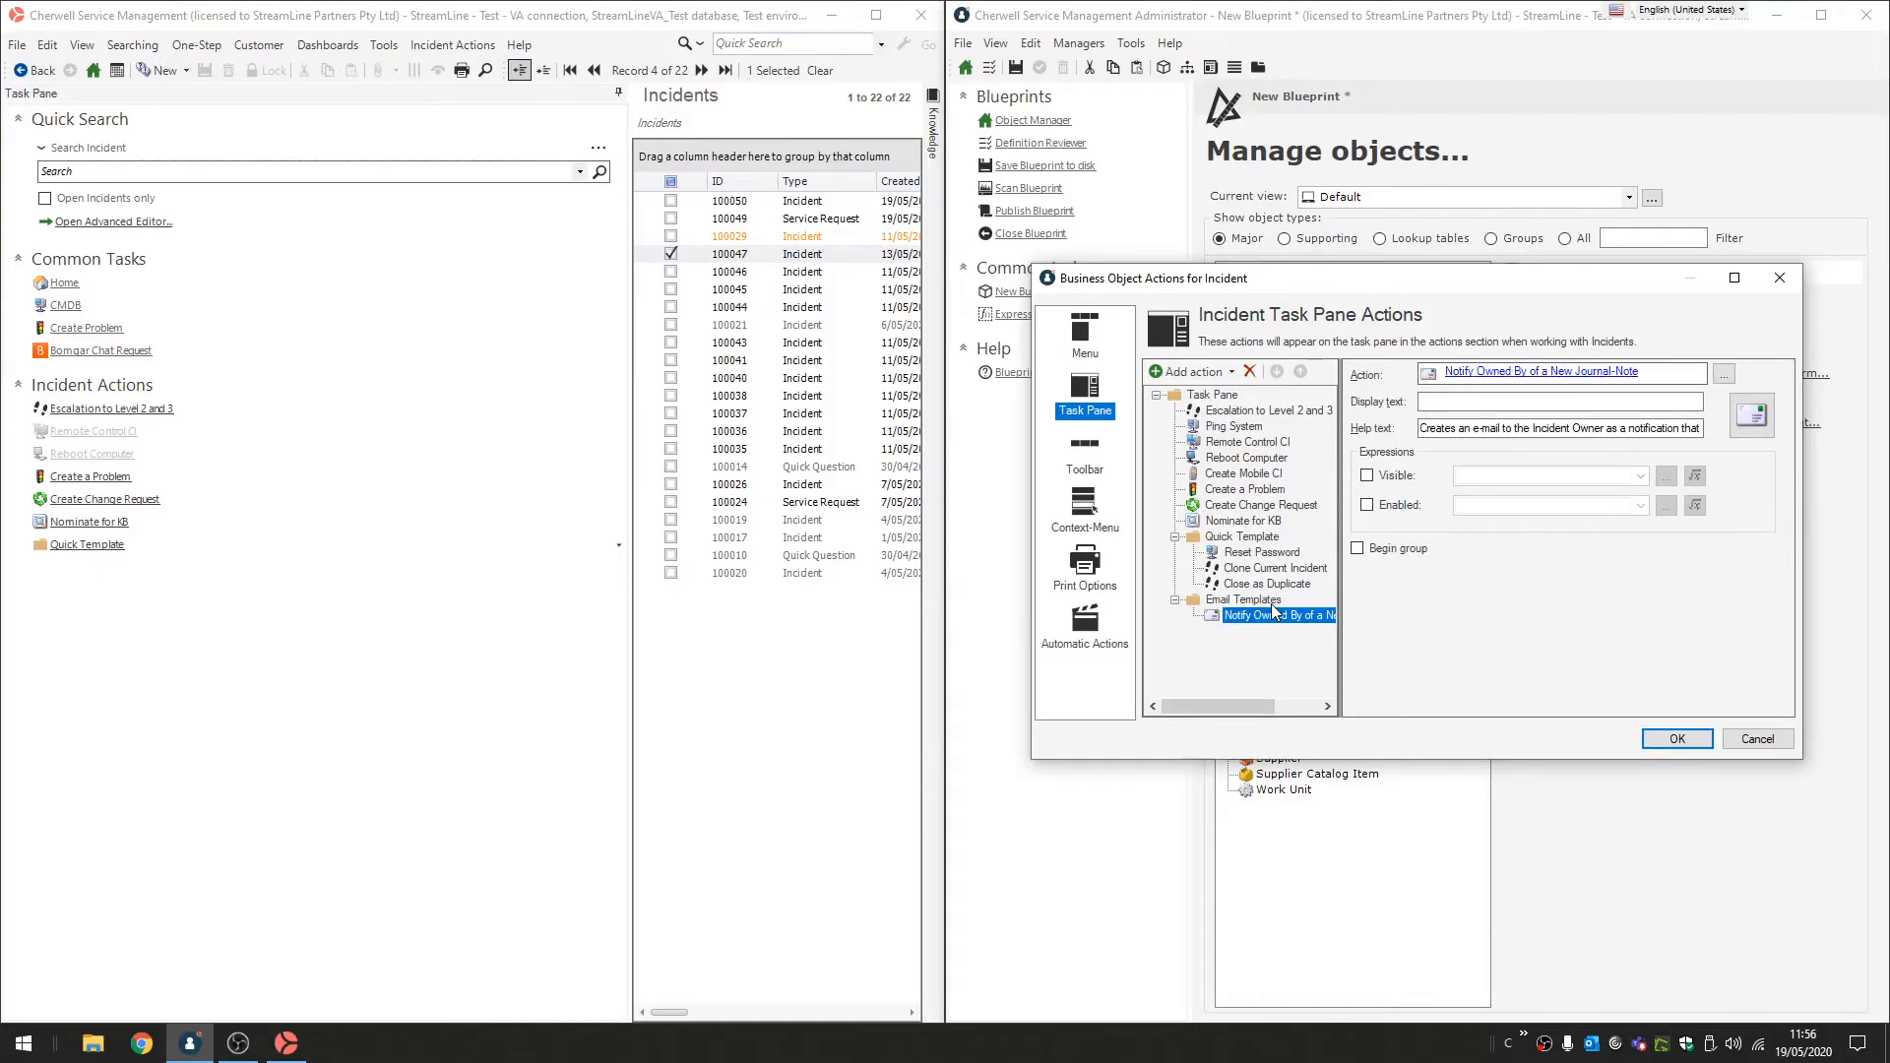
click(1261, 599)
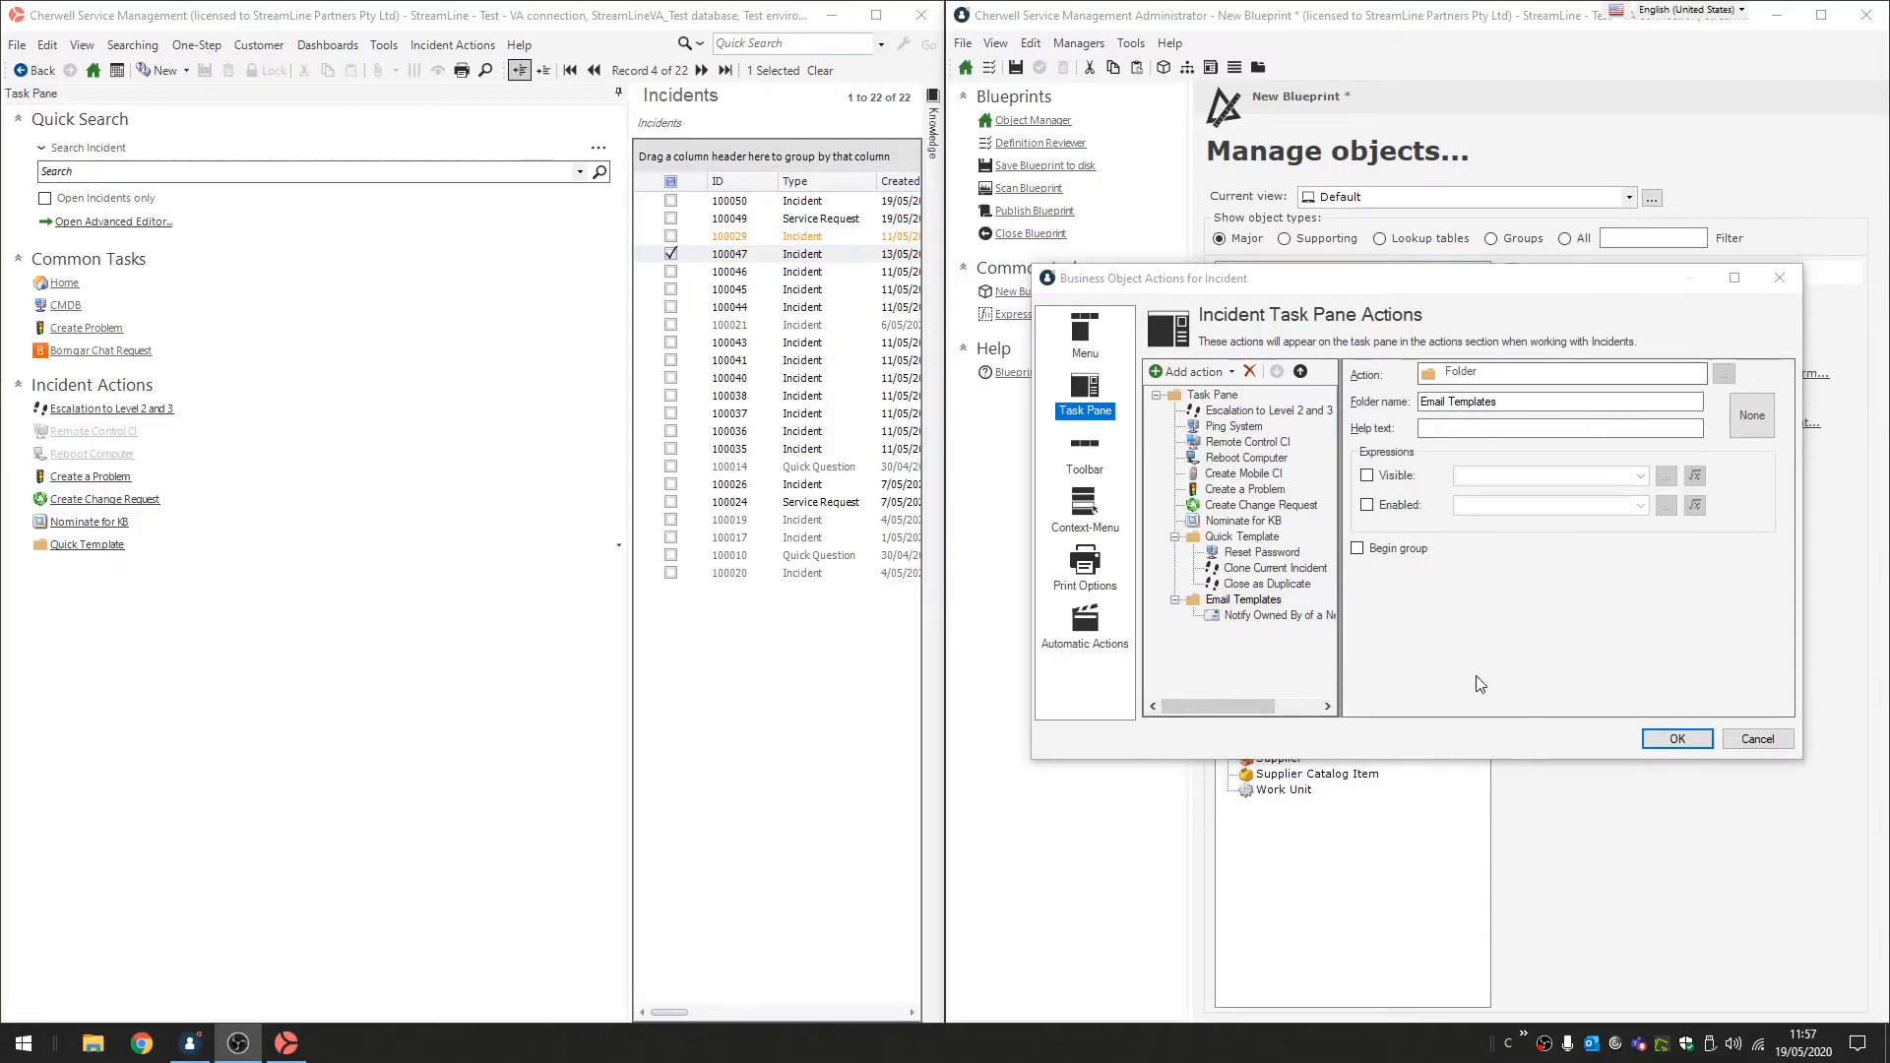
click(1661, 740)
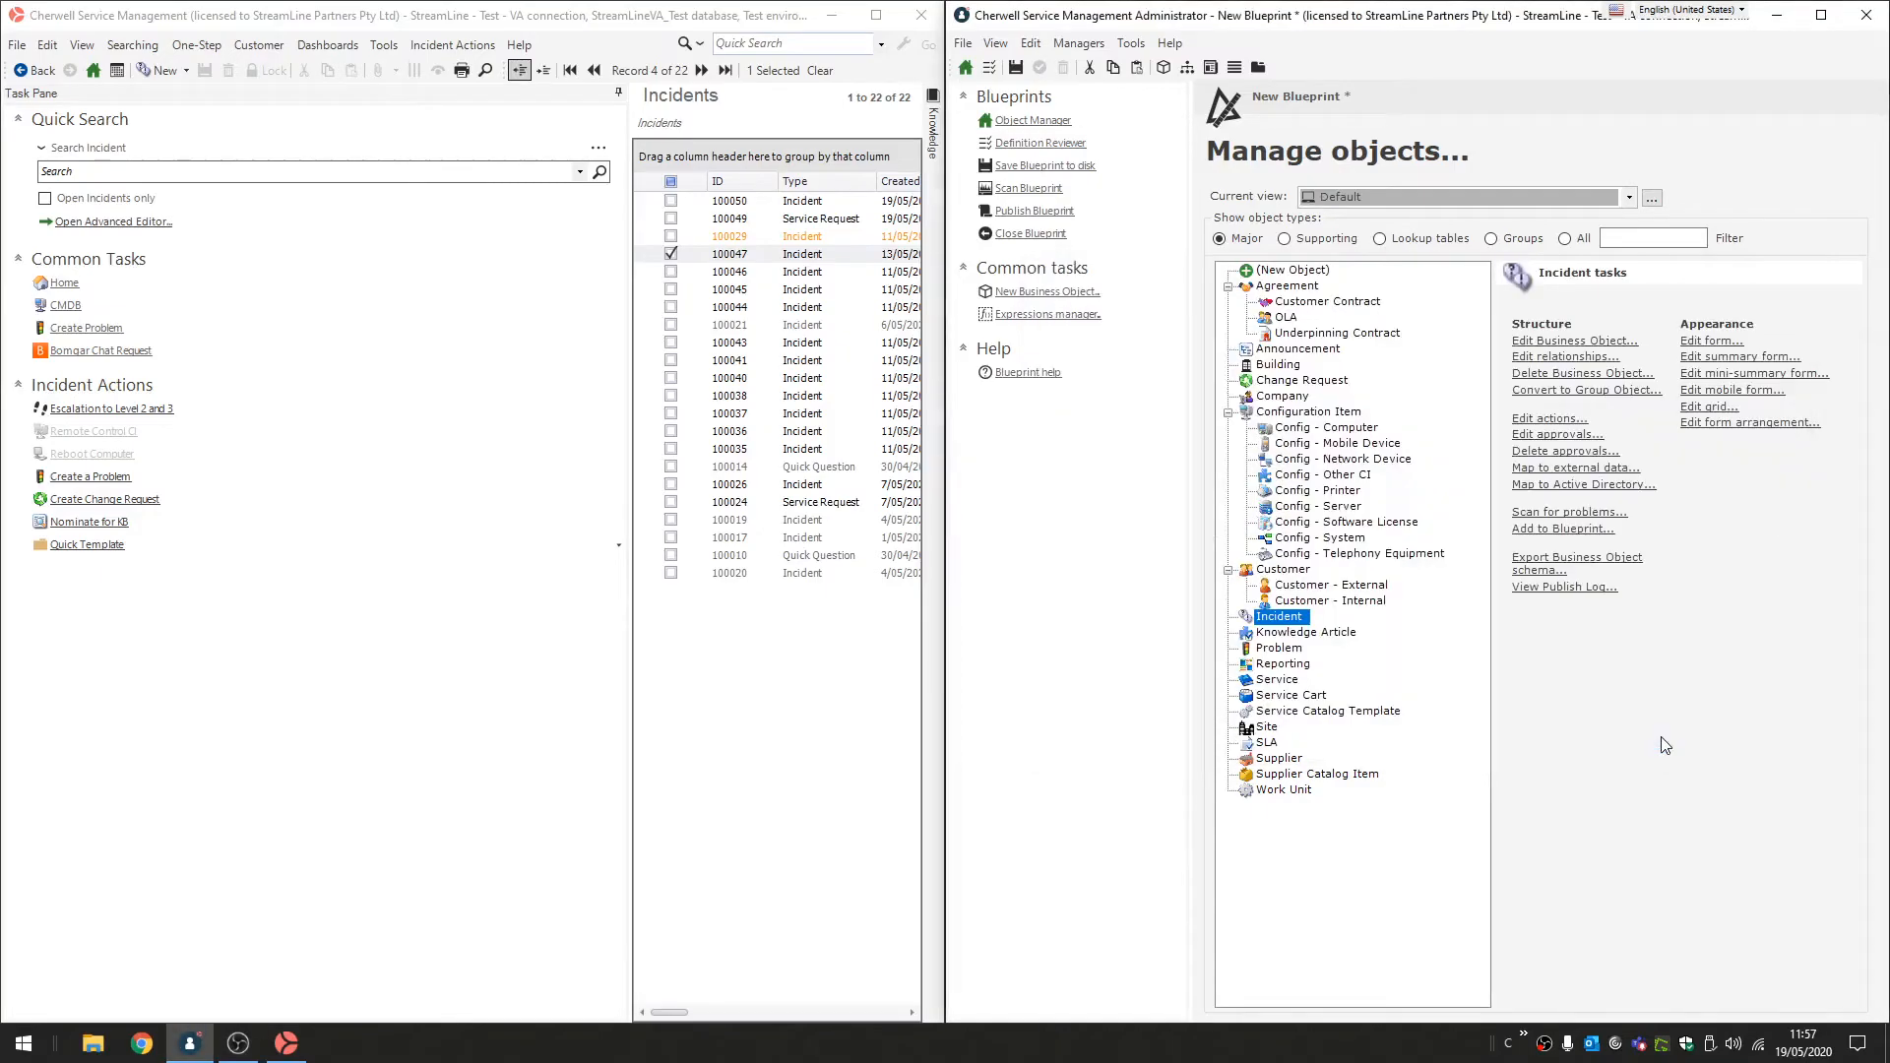
Review the Blueprint's changes down to the Incident Actions entry, and close the list without altering it.
click(1024, 188)
double_click(738, 335)
click(642, 354)
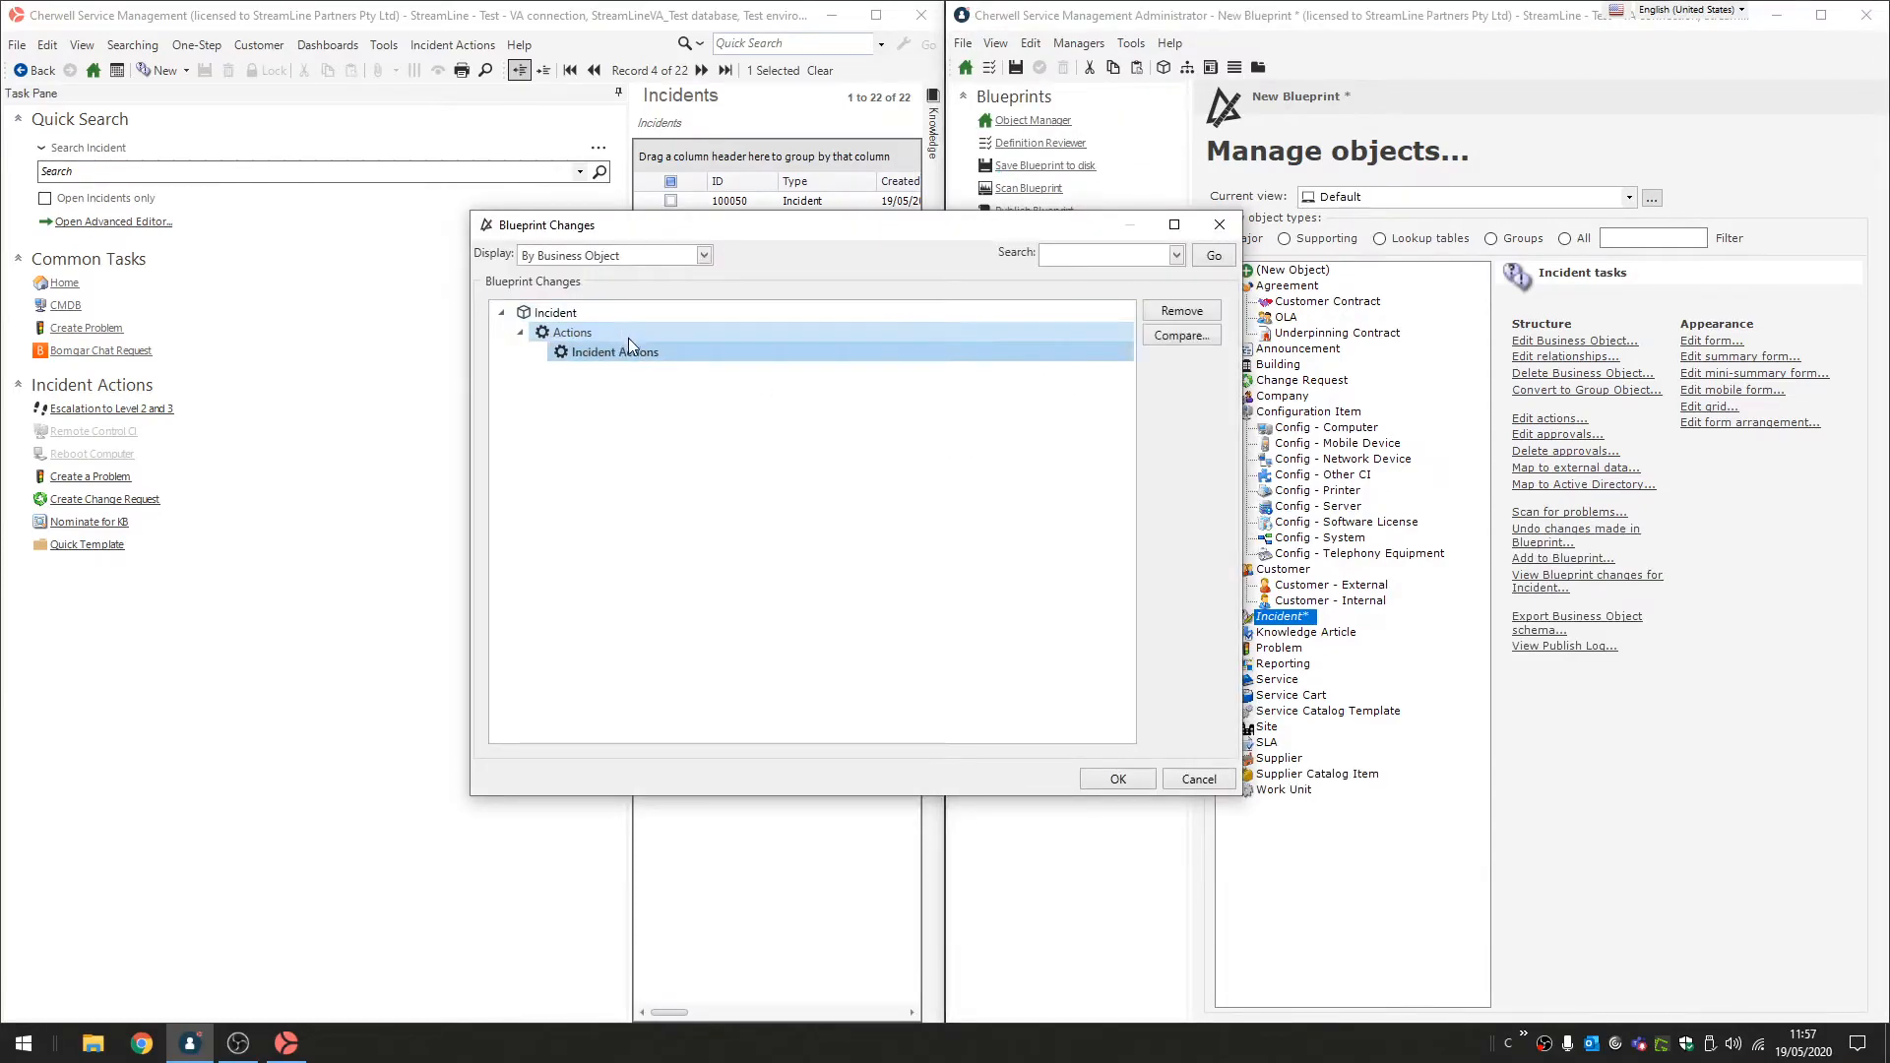
click(1198, 779)
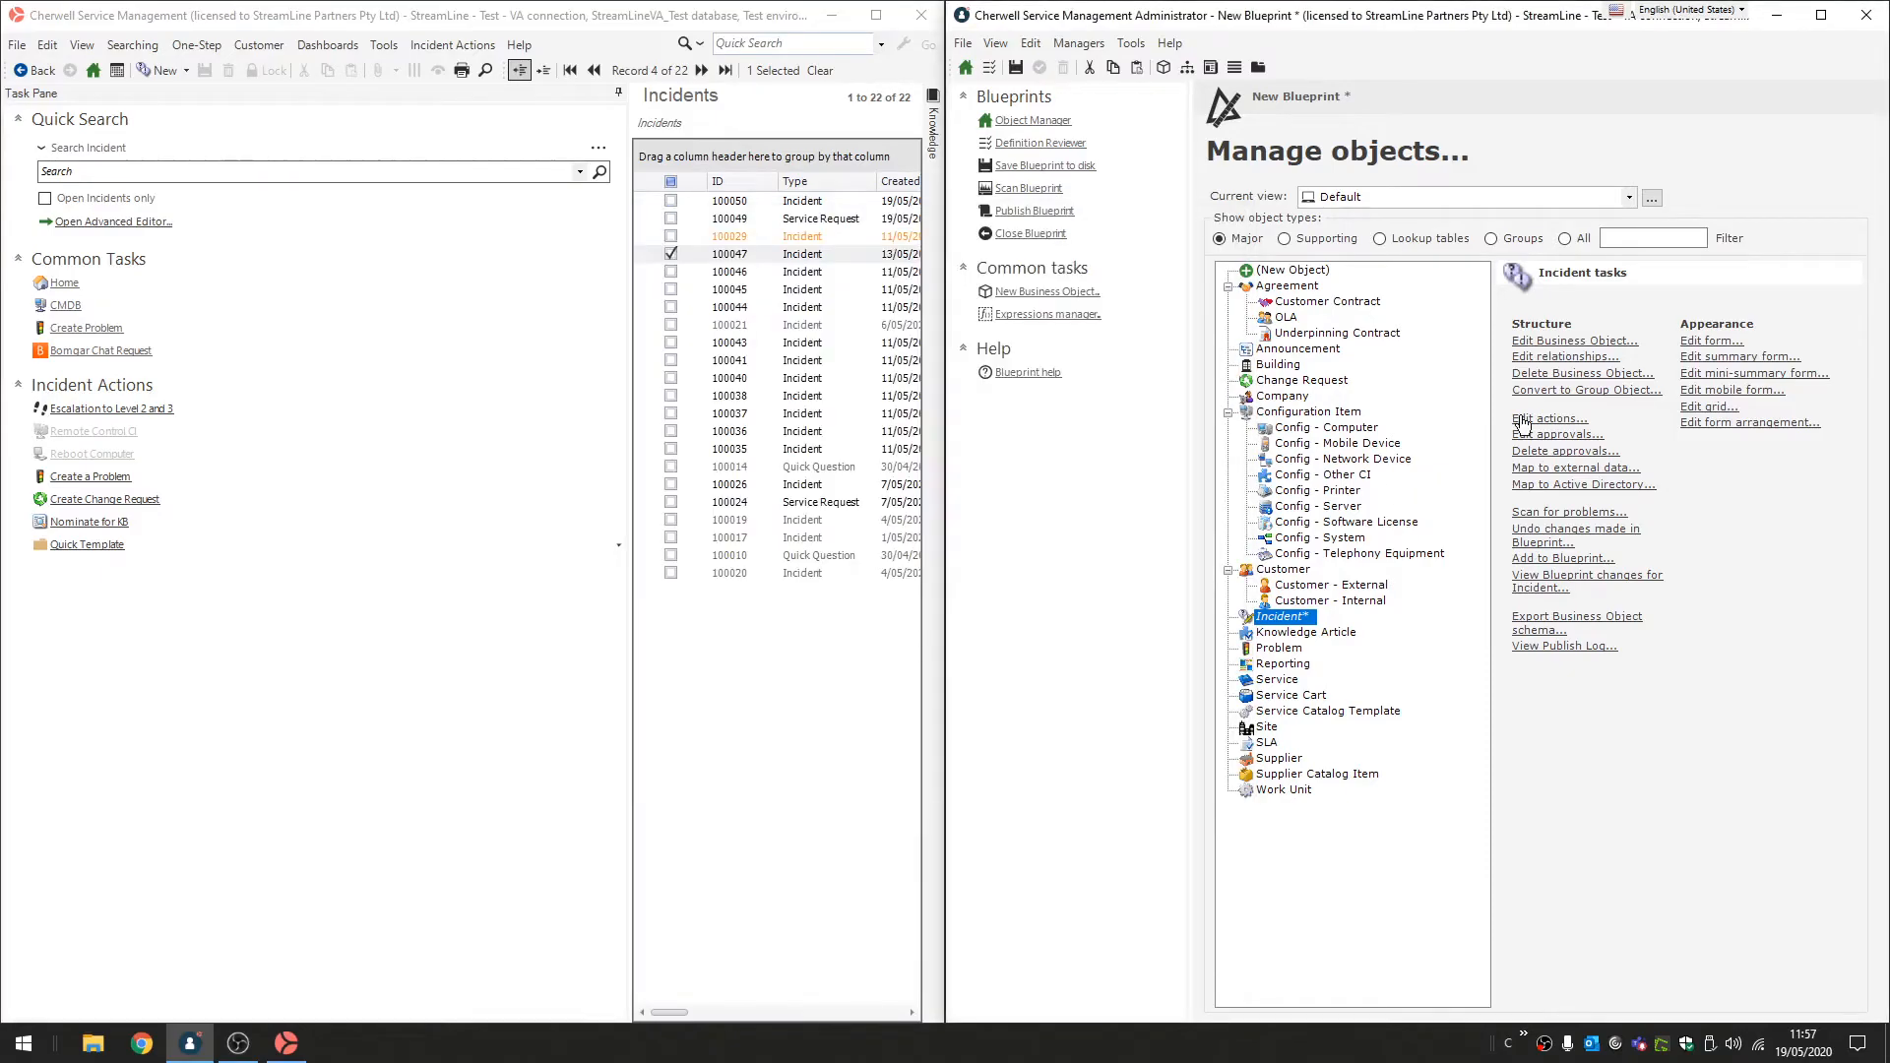
Reopen the Incident object's task pane actions and check the action inside the Email Templates folder.
click(1523, 421)
click(1098, 630)
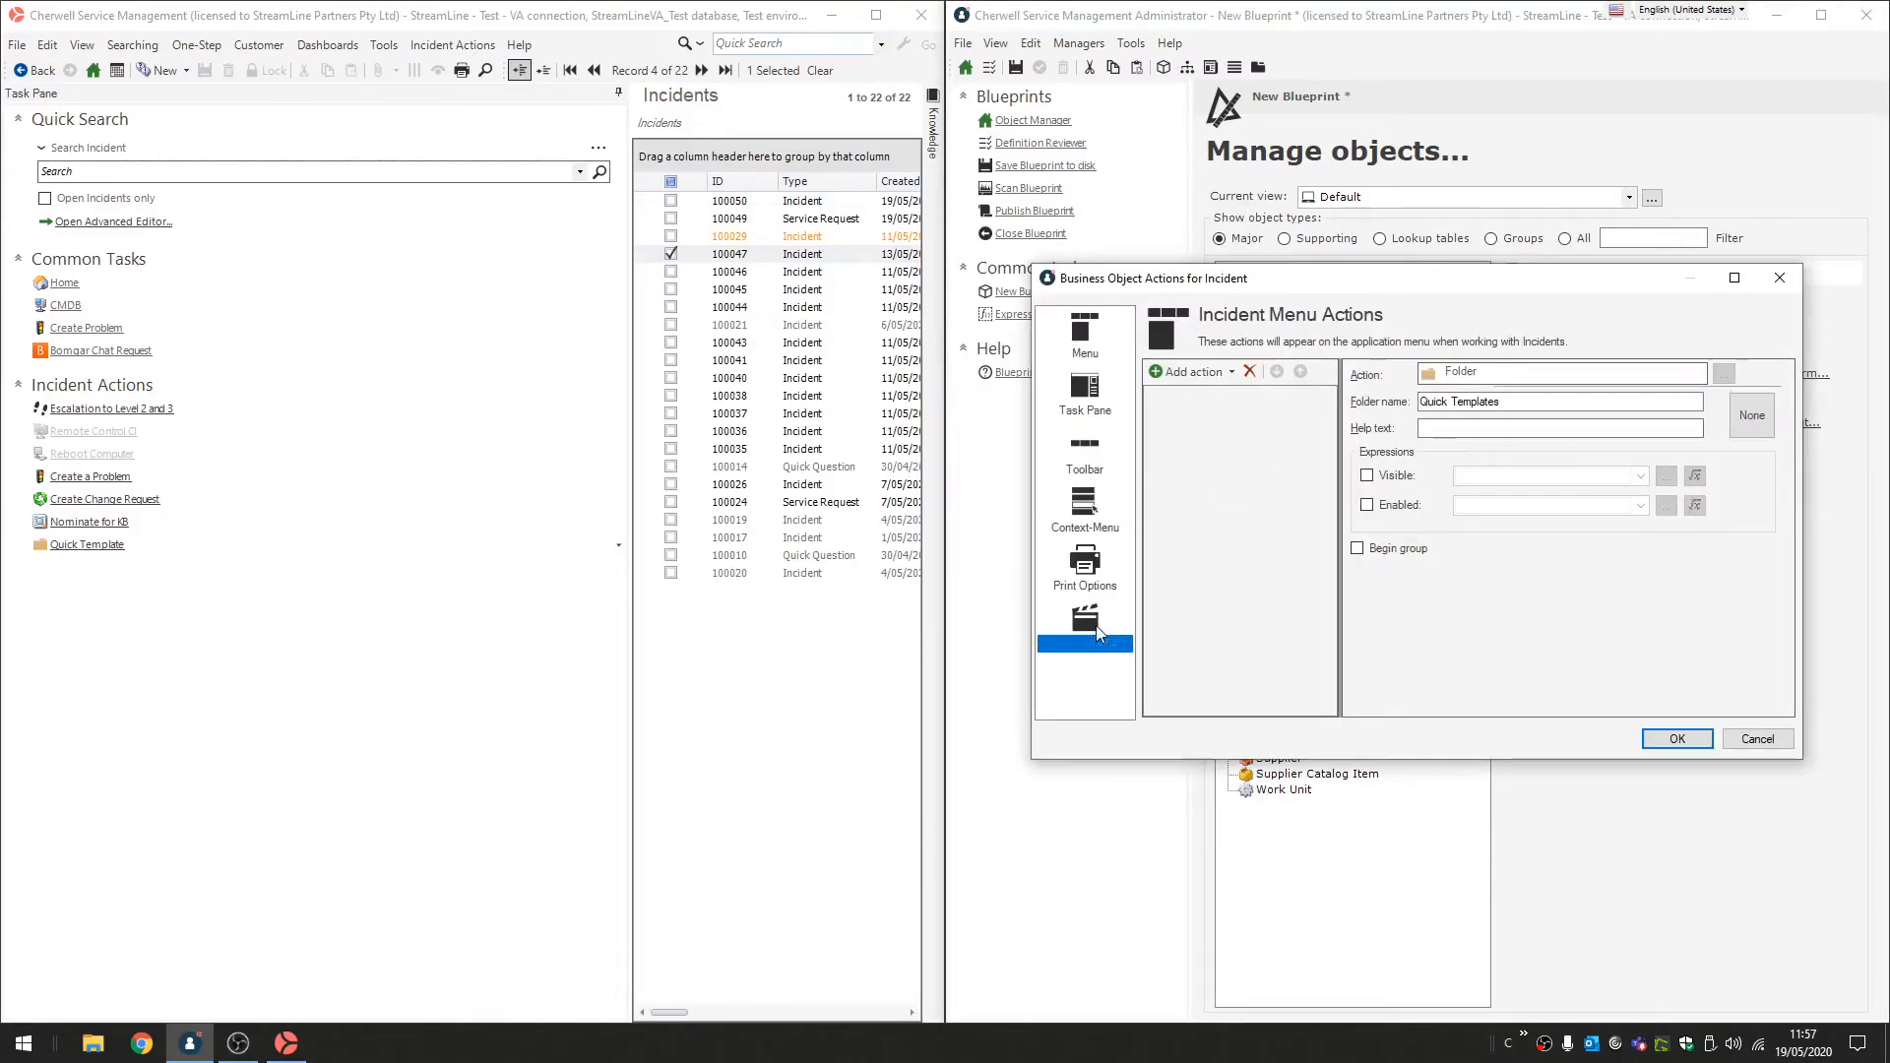
click(1107, 395)
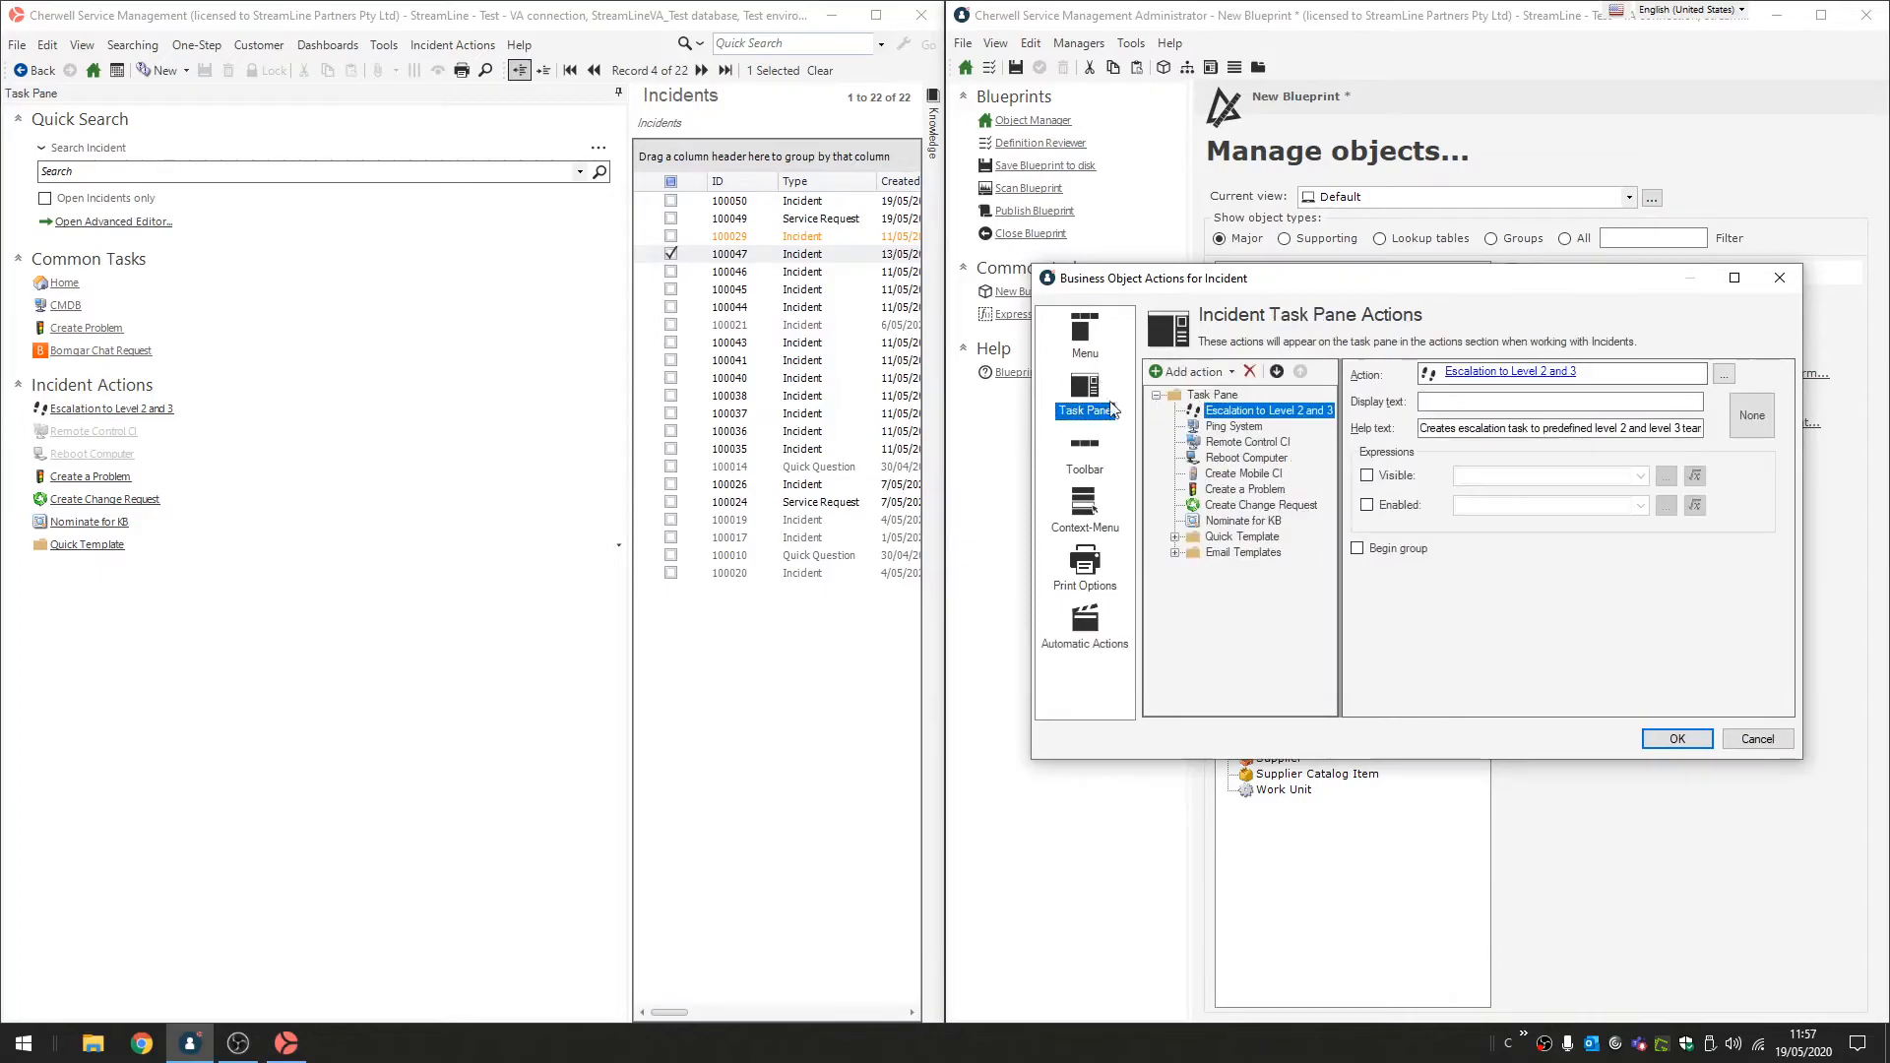
double_click(1238, 553)
click(1270, 568)
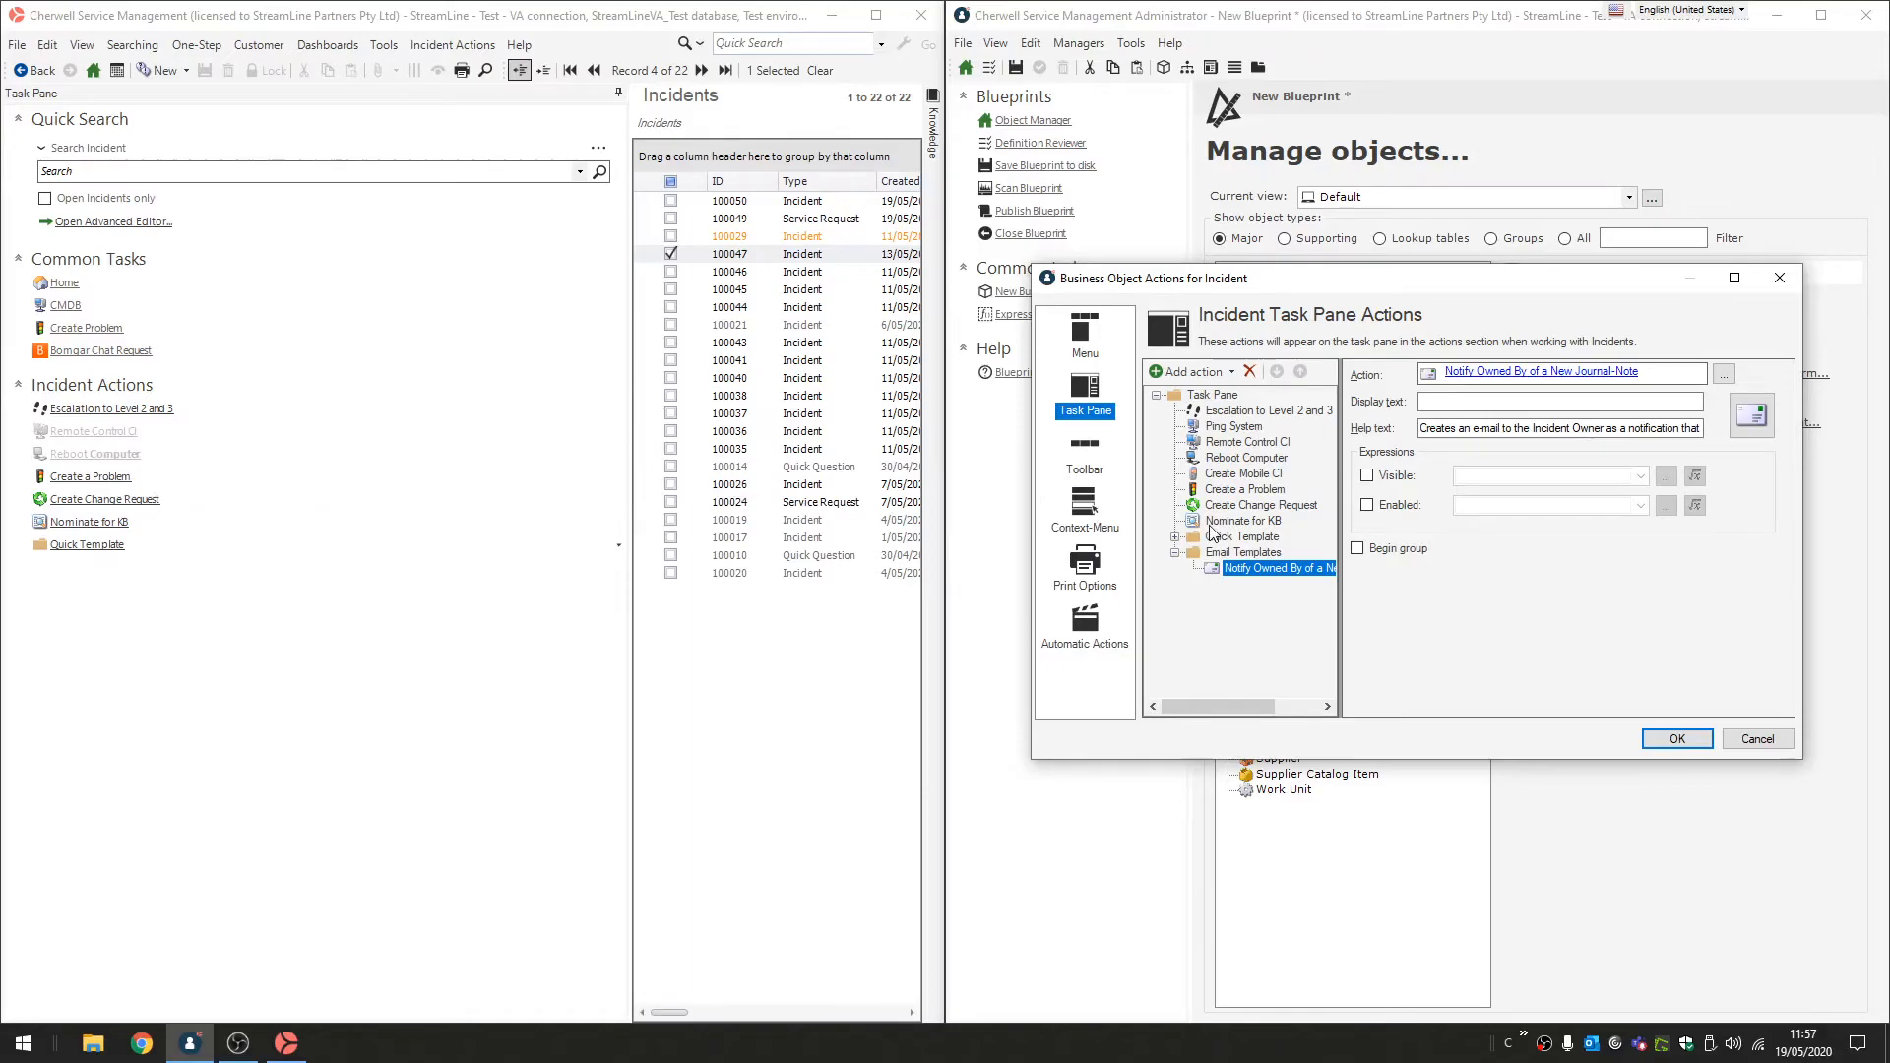
Examine the custom expression that controls when the Remote Control CI action is enabled.
click(1245, 442)
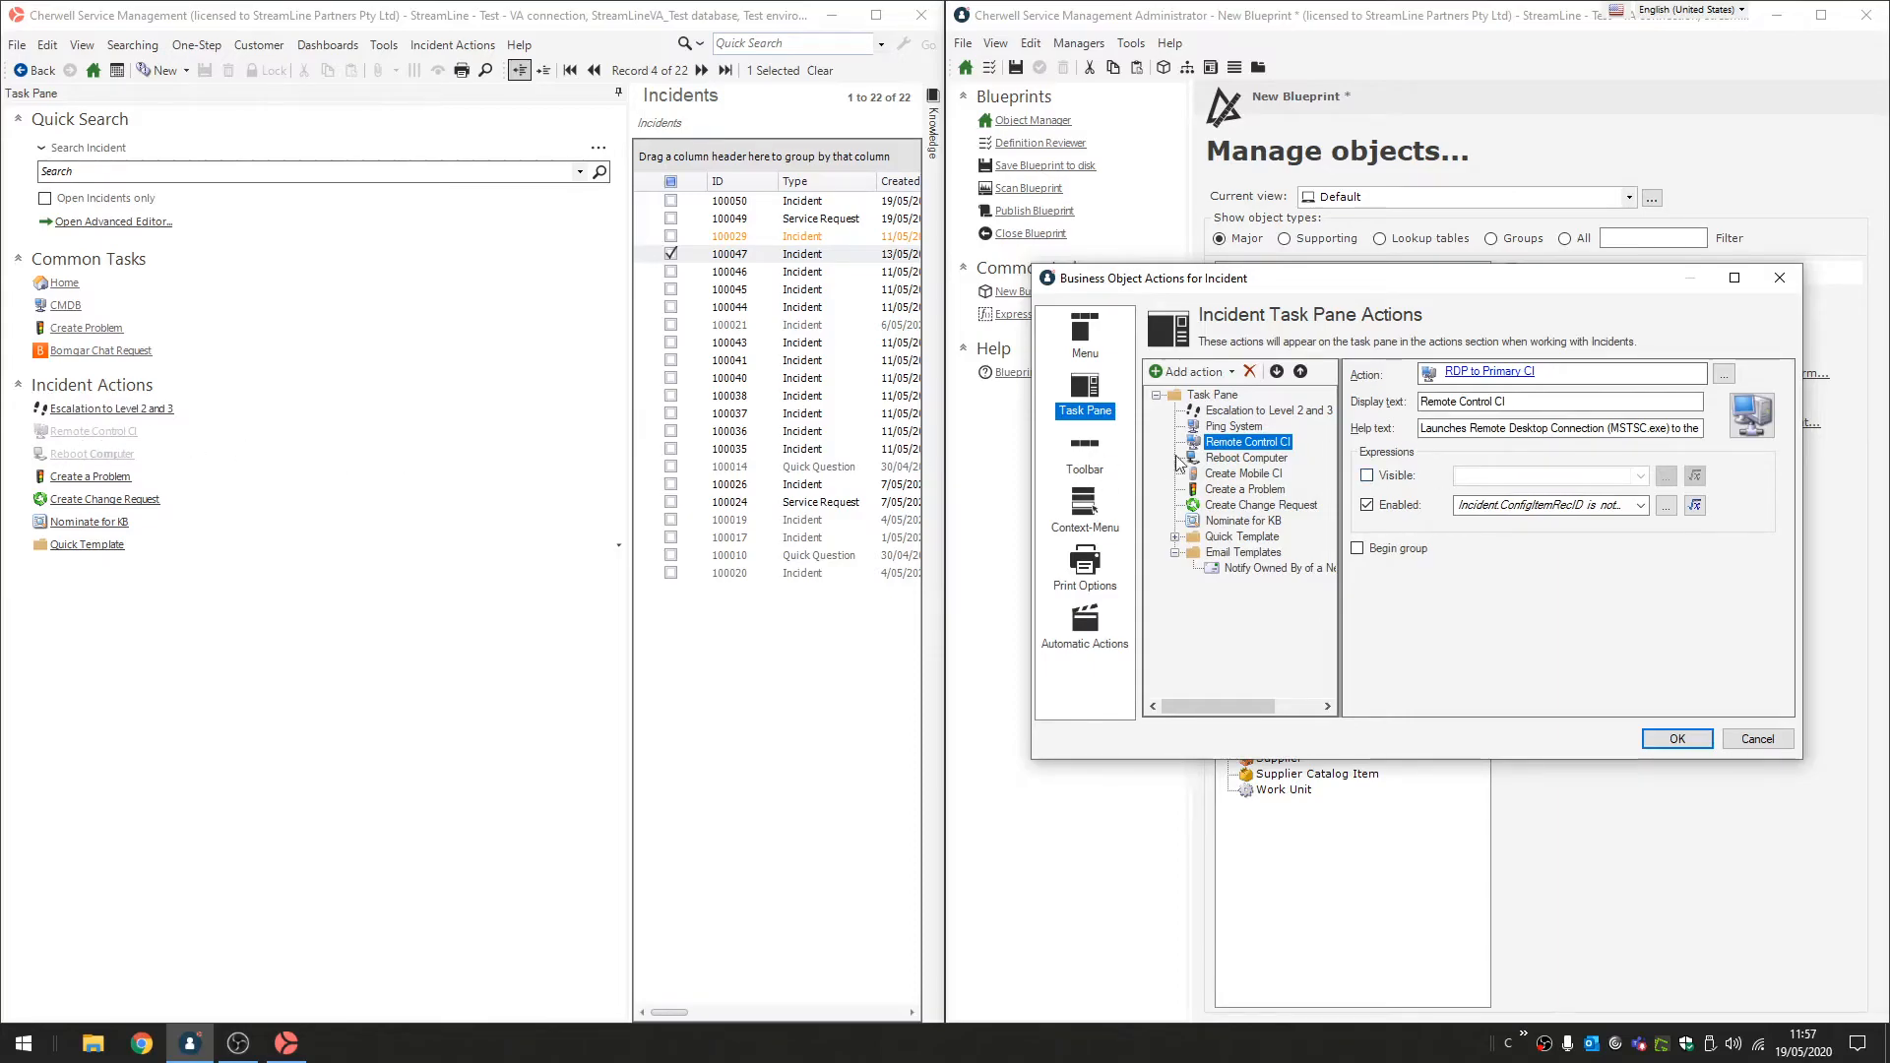
click(1694, 505)
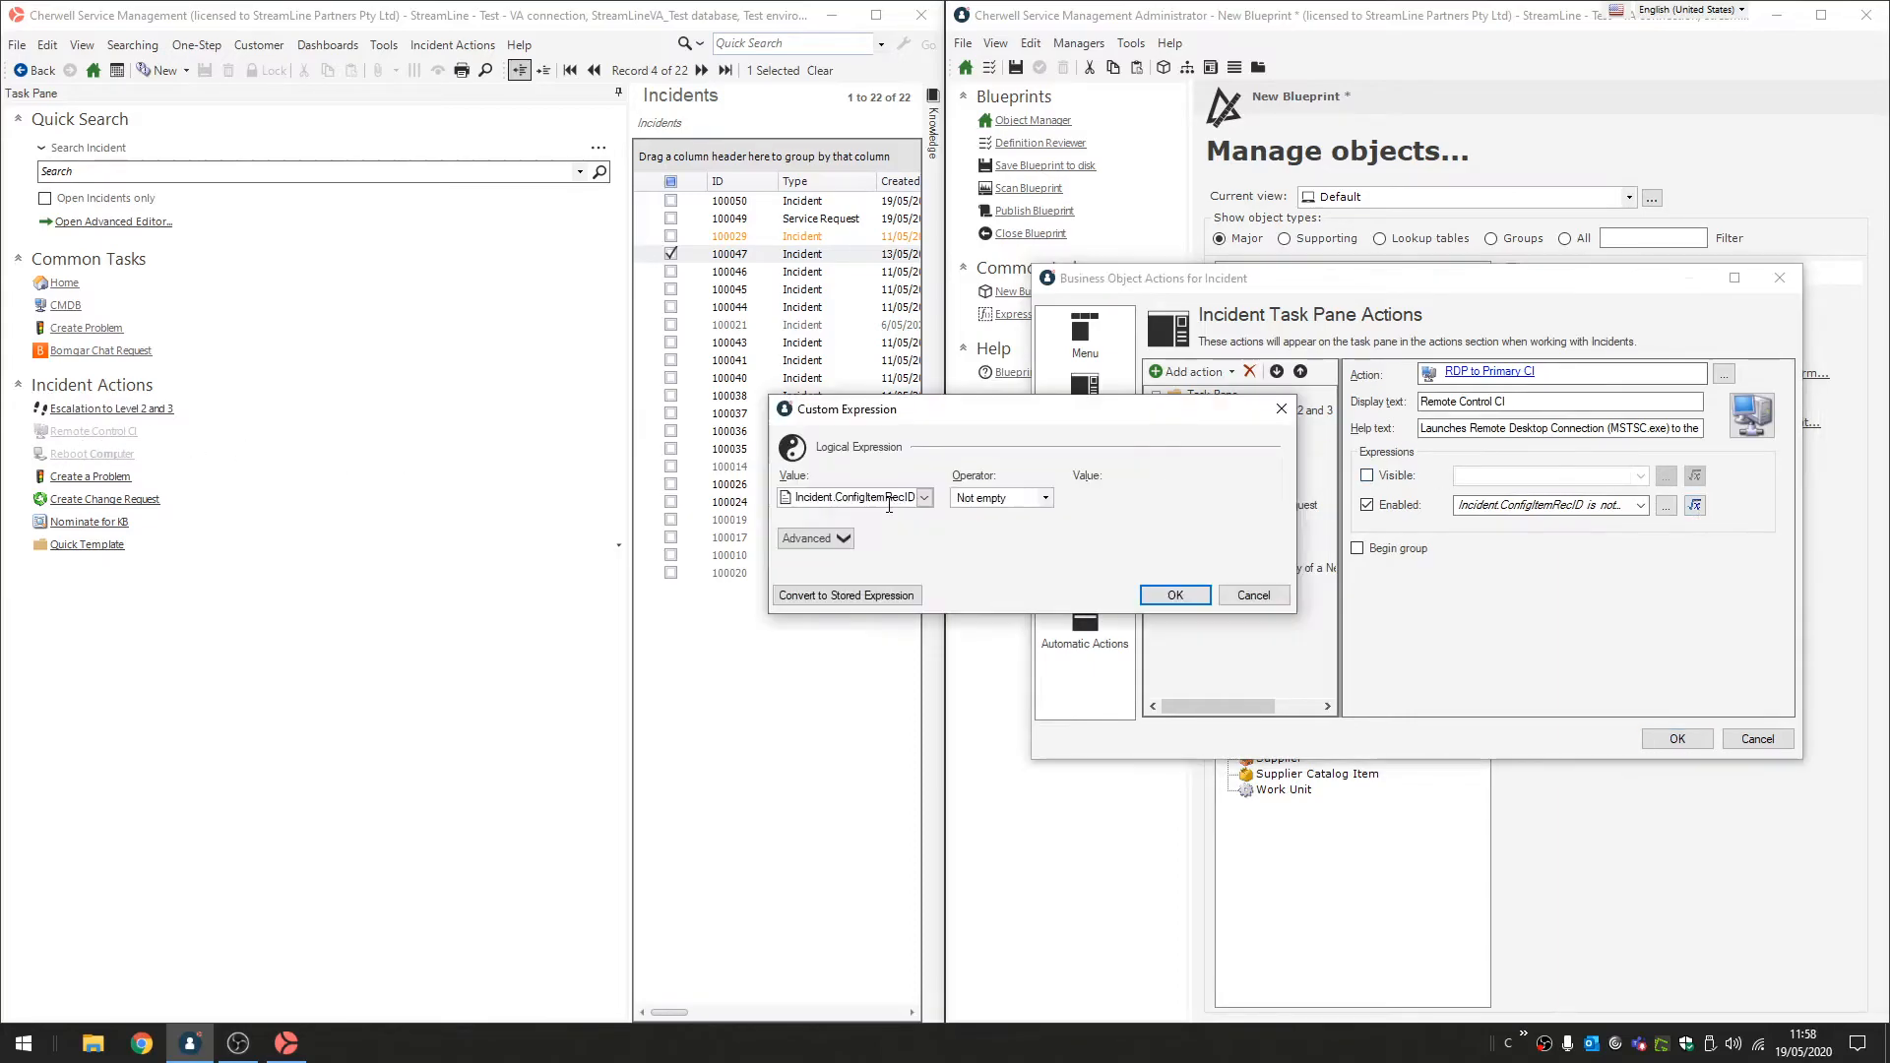
drag(855, 500, 940, 502)
click(1254, 594)
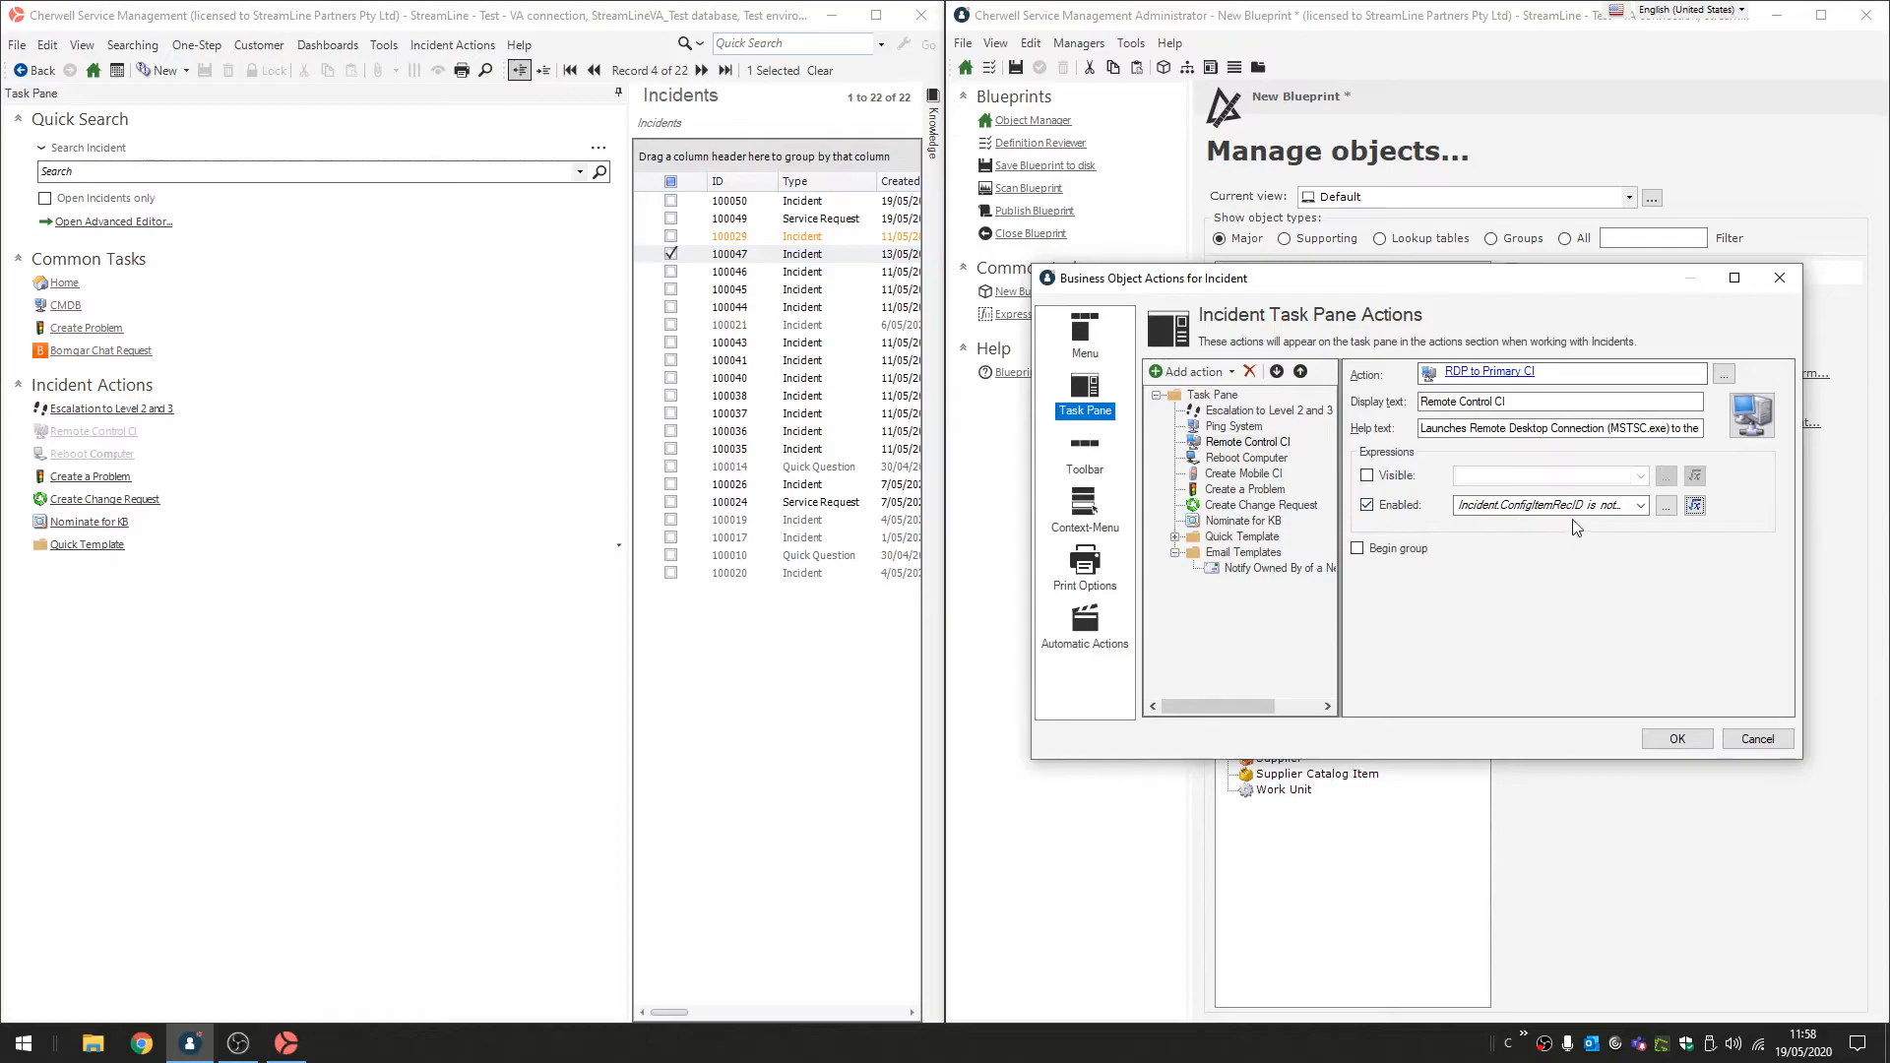
click(1695, 505)
drag(868, 496, 954, 504)
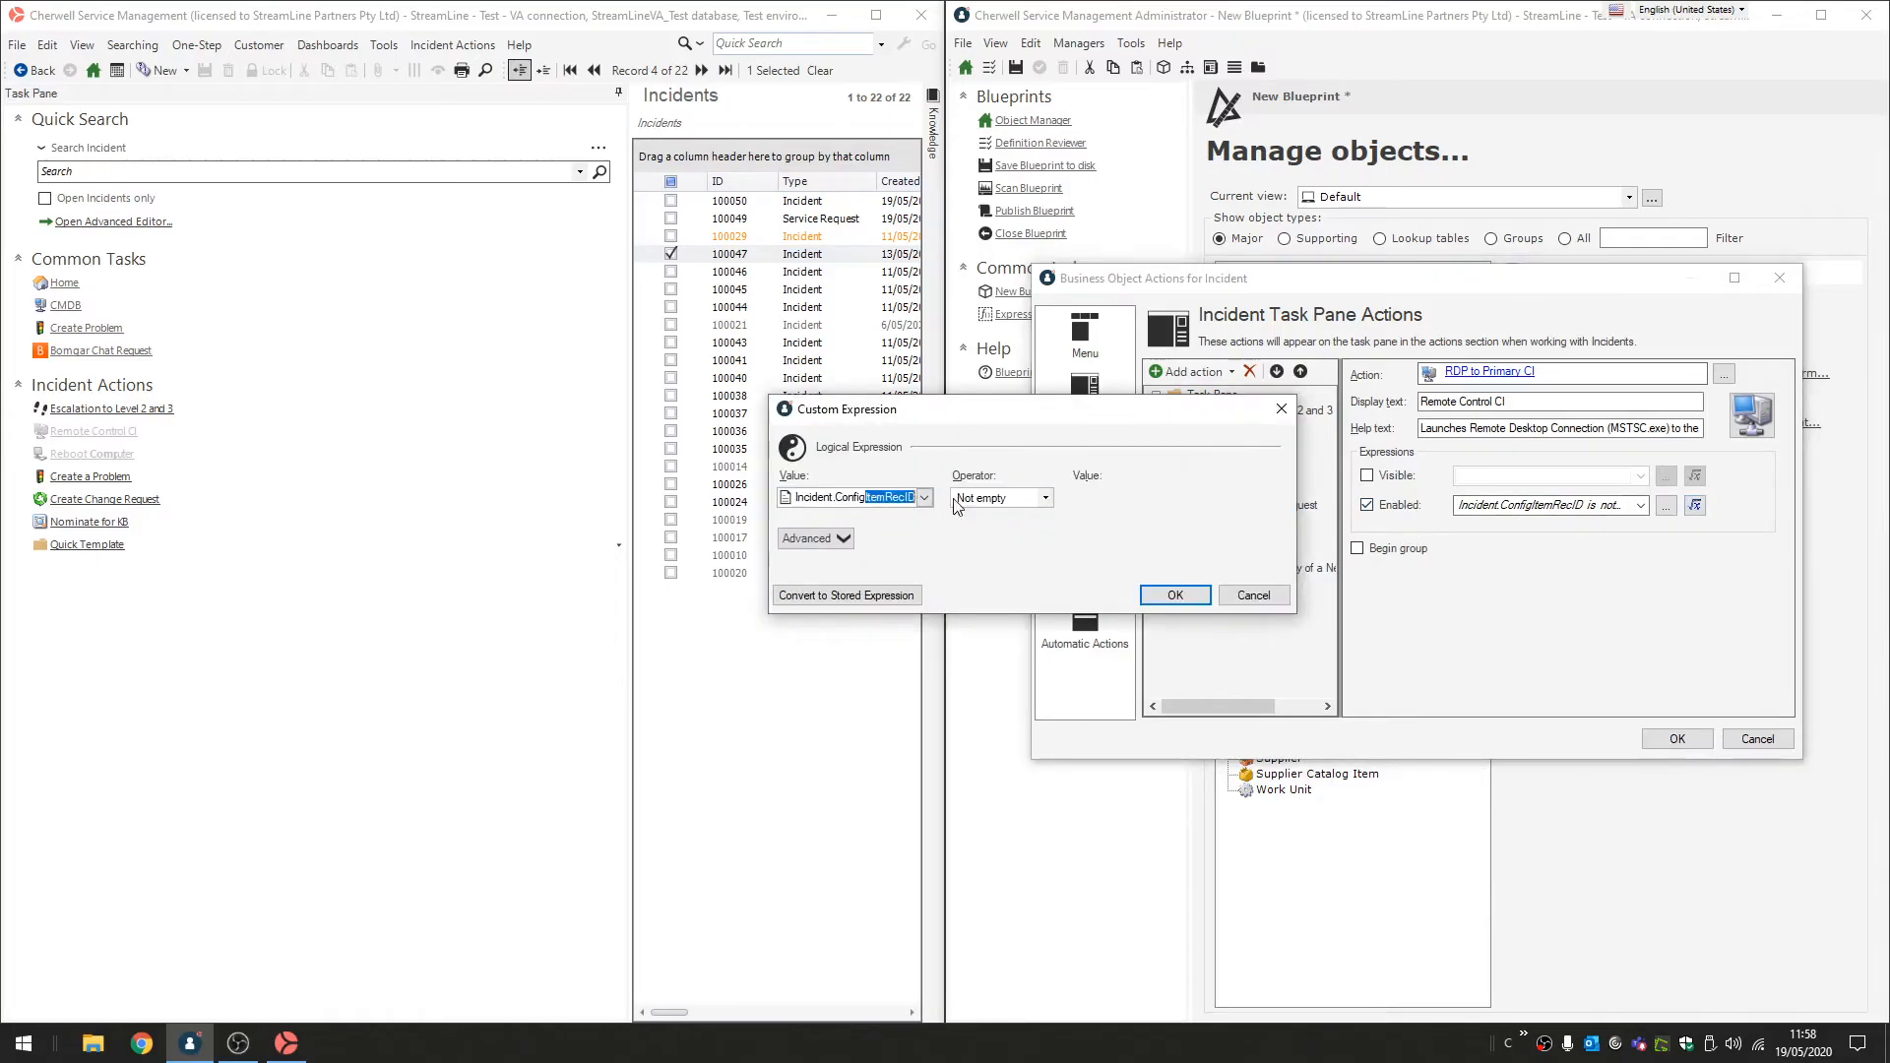
click(1209, 597)
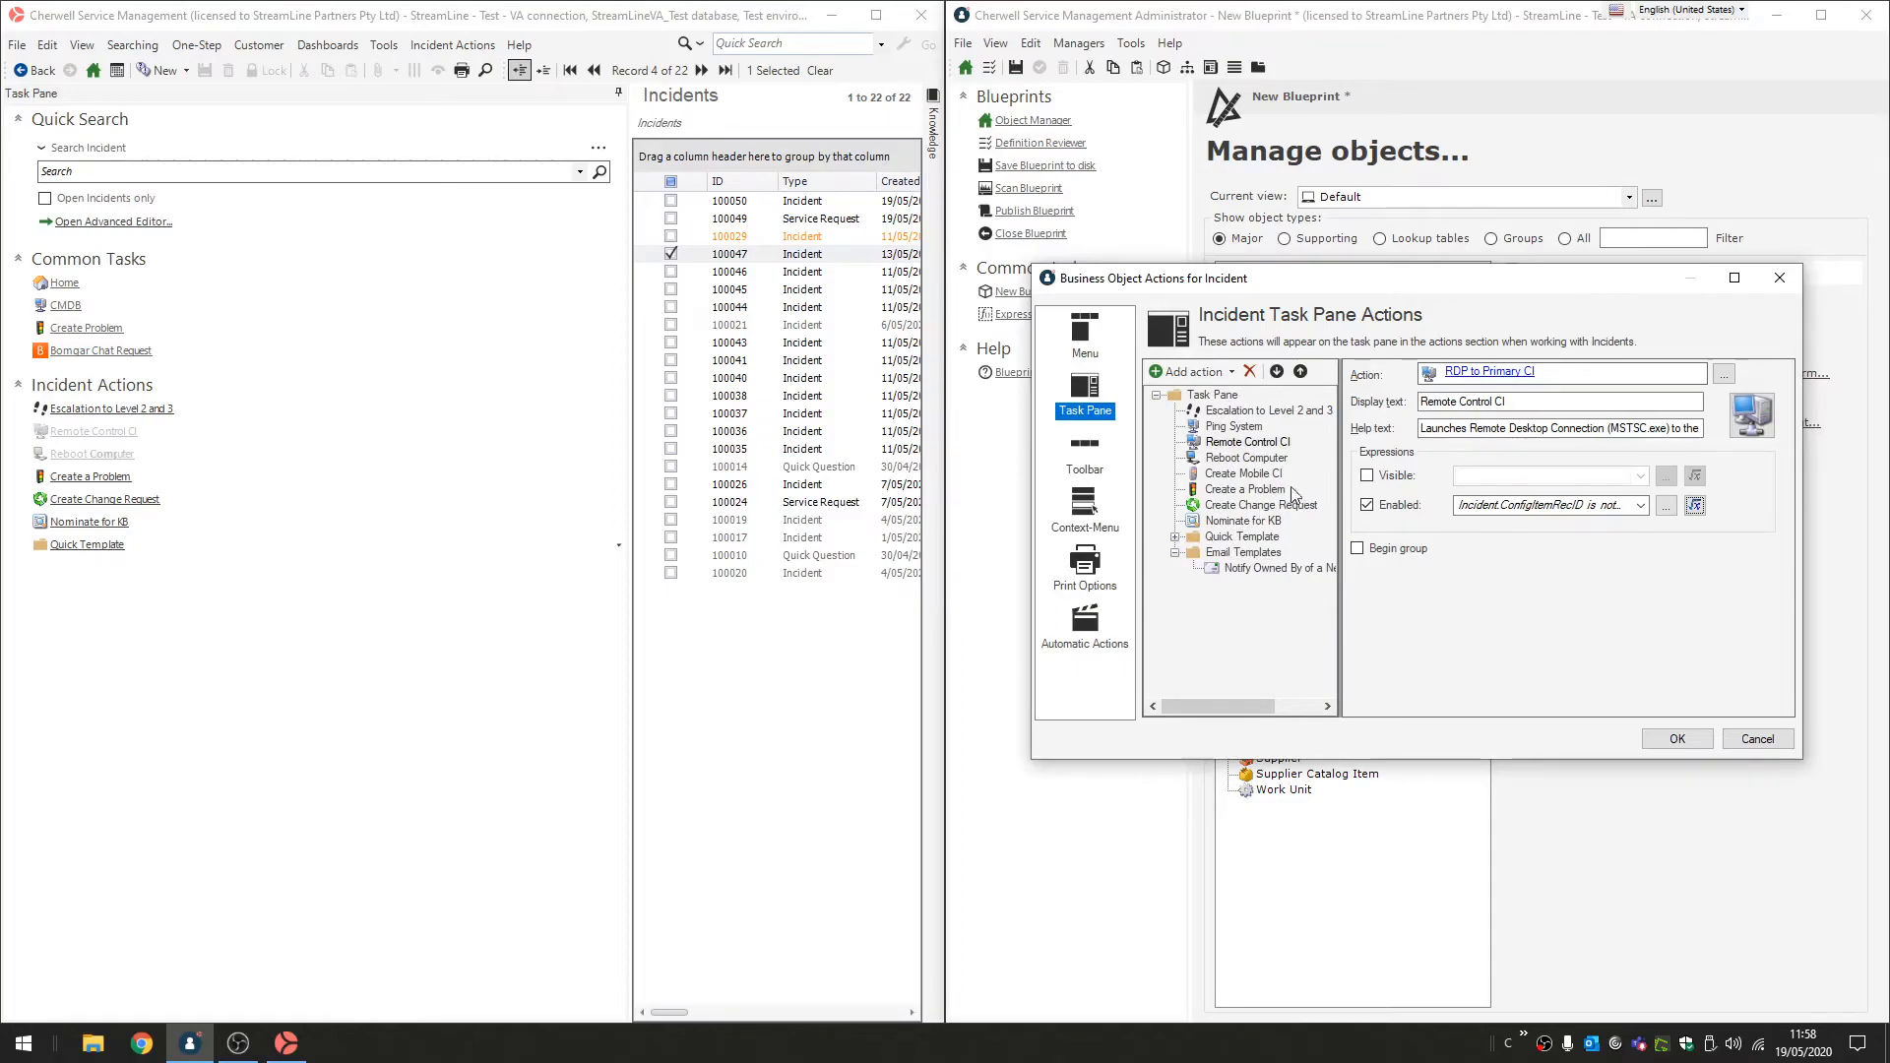
Turn on a custom Visible expression for the Remote Control CI action, using the CurrentUserDisplayName() system function as its first value.
click(1403, 477)
click(1695, 476)
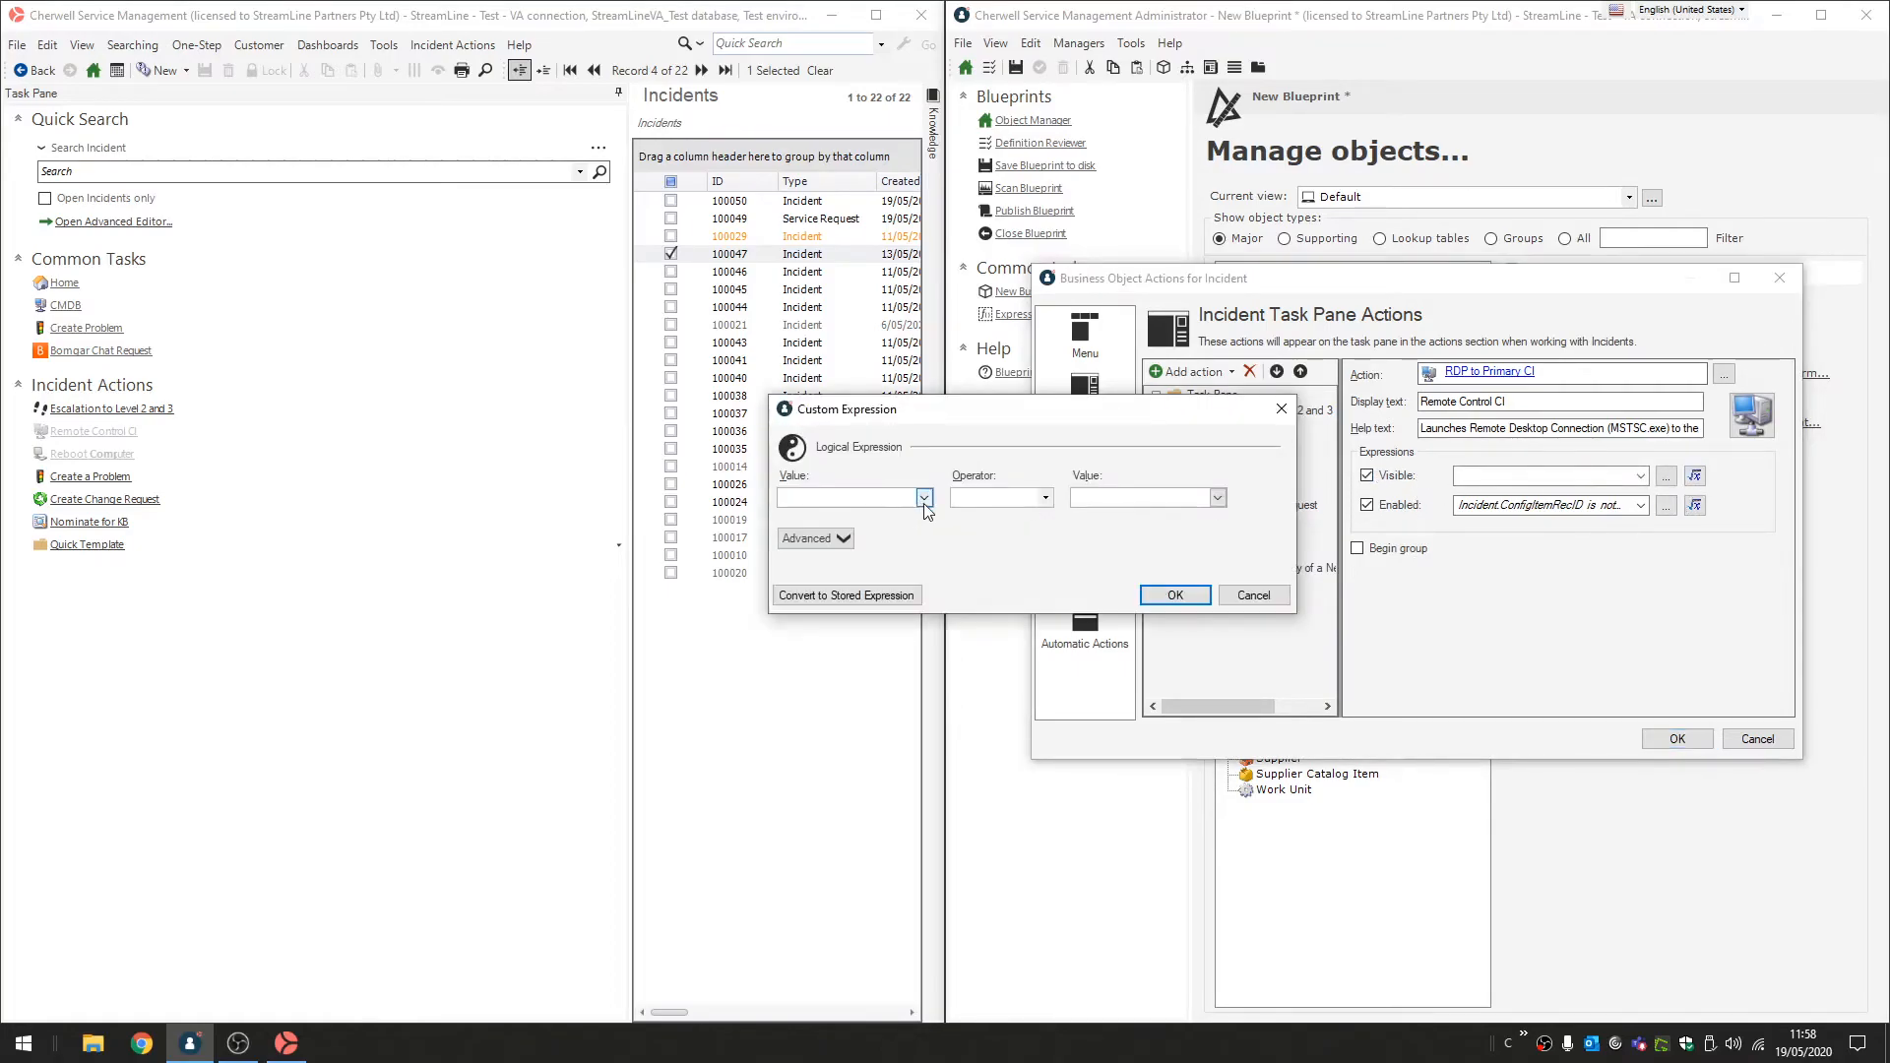
click(924, 498)
scroll(879, 731, down, 10)
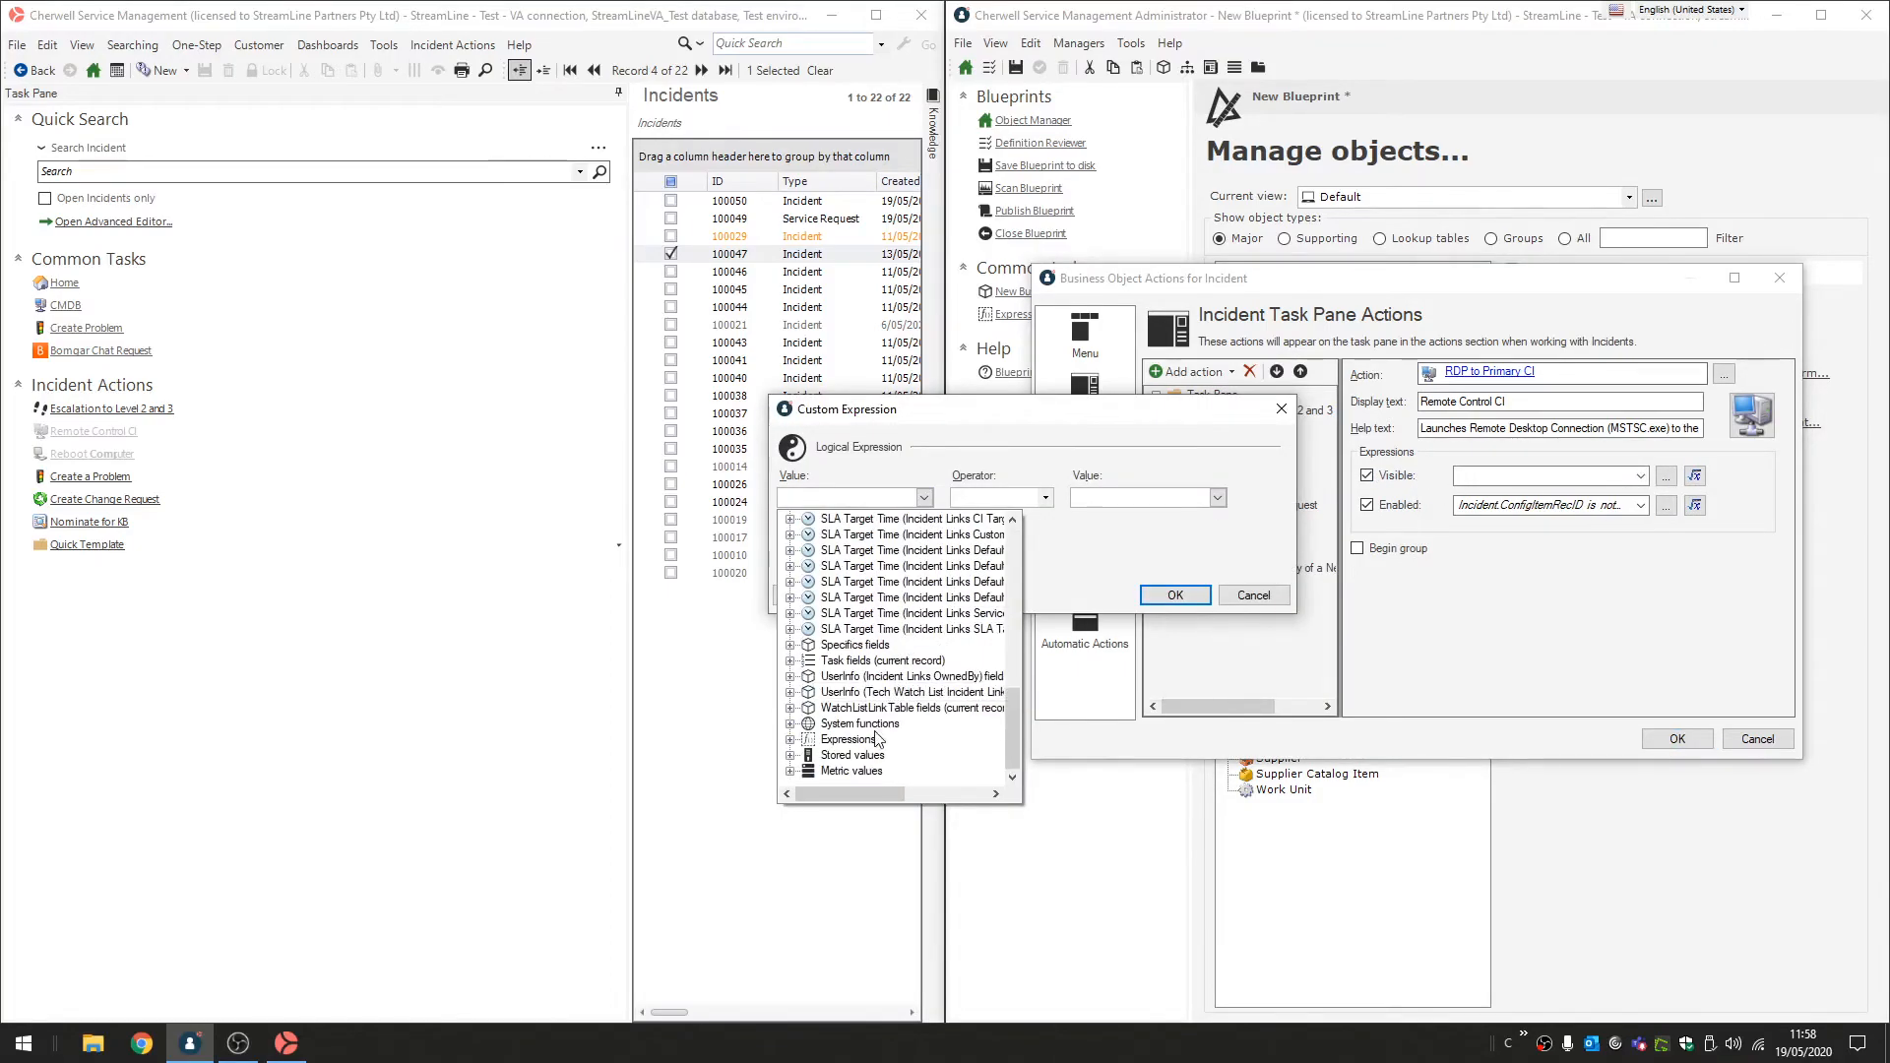
double_click(877, 726)
scroll(916, 744, down, 1)
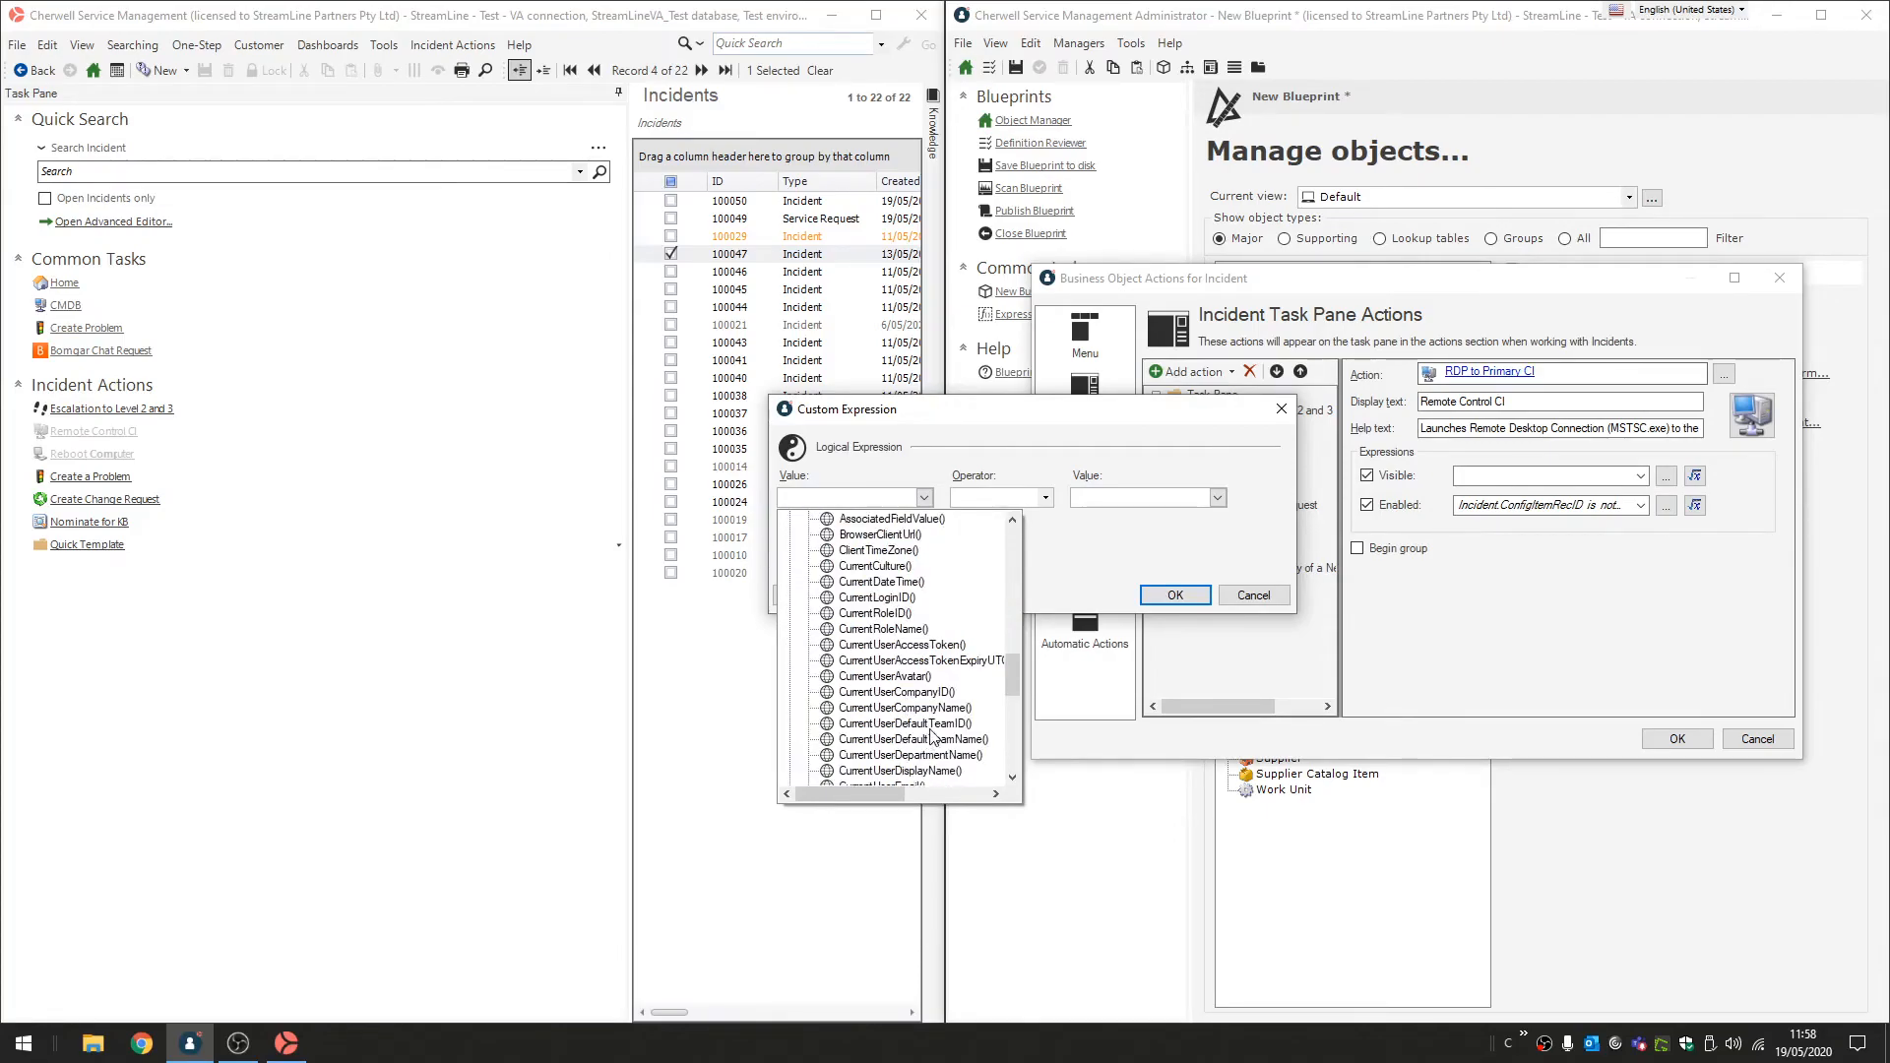
click(945, 772)
Complete the Visible expression with the operator "Is member of team" and the value IT Service Desk Manager.
click(1046, 497)
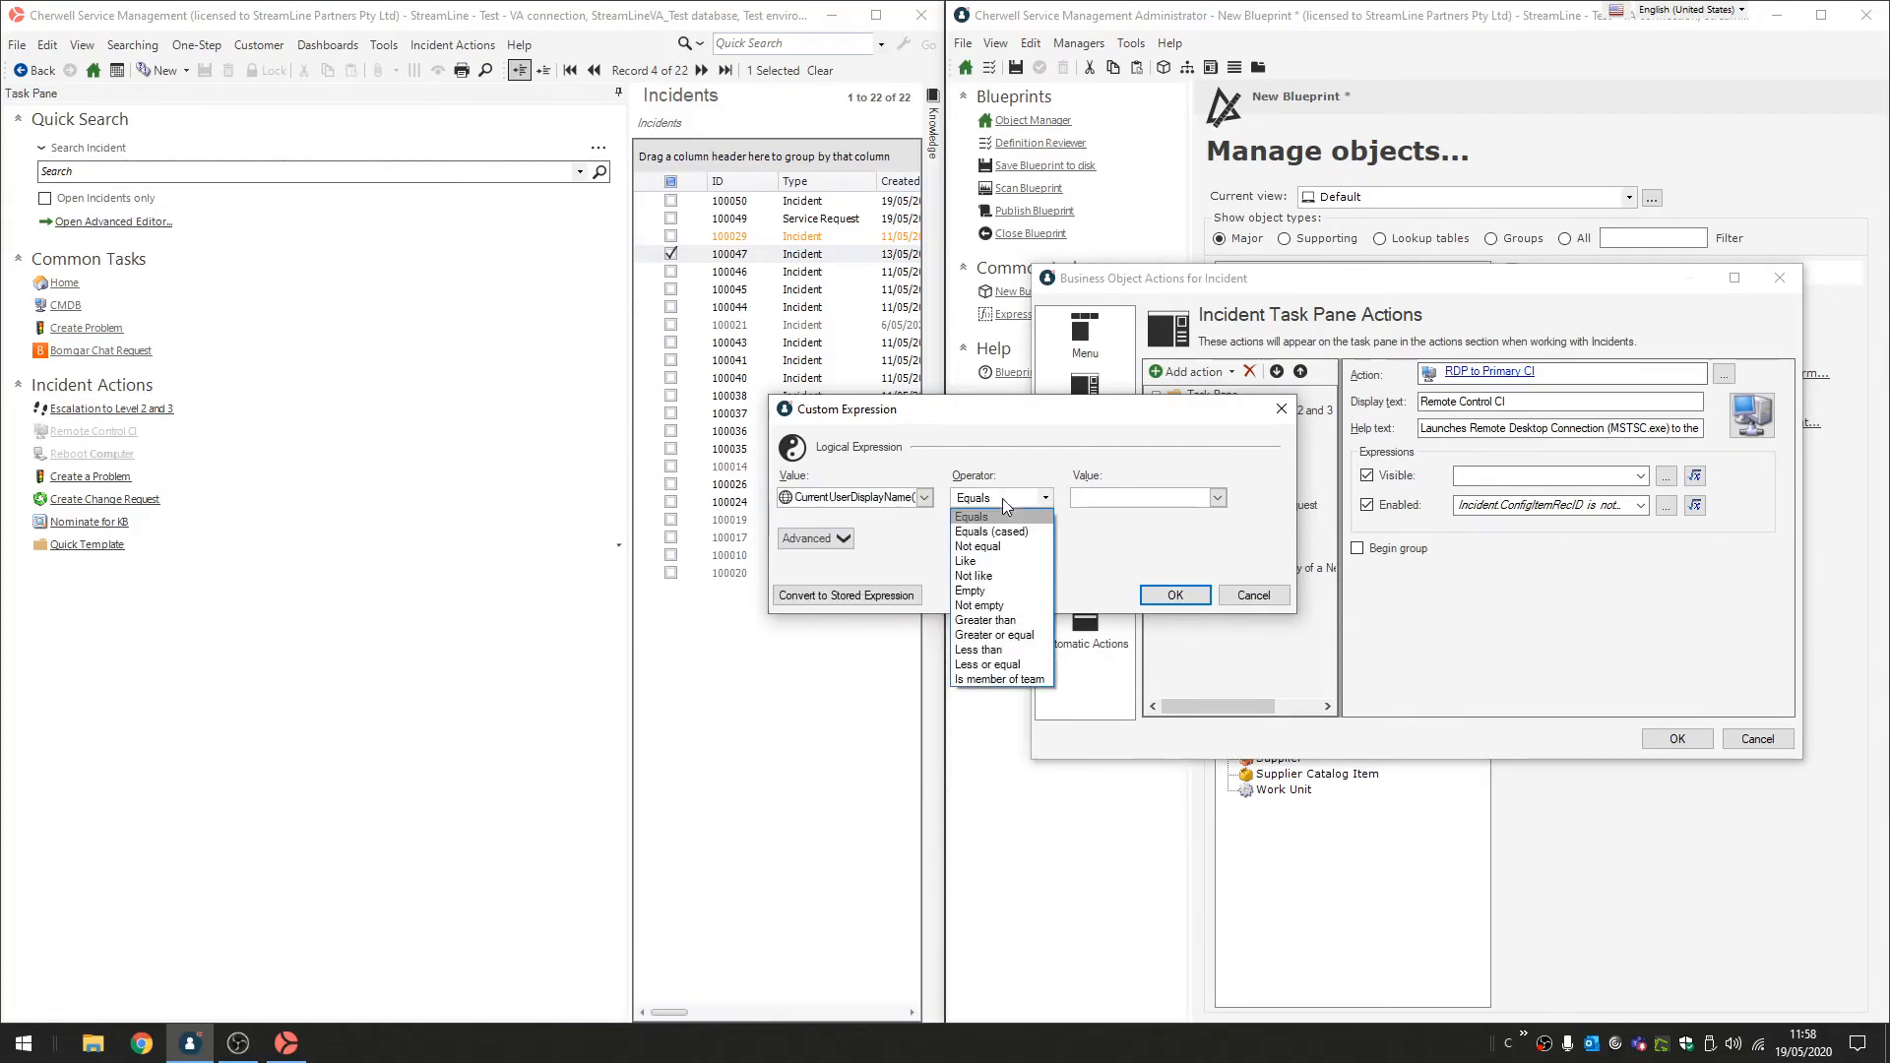
click(1026, 691)
click(1133, 499)
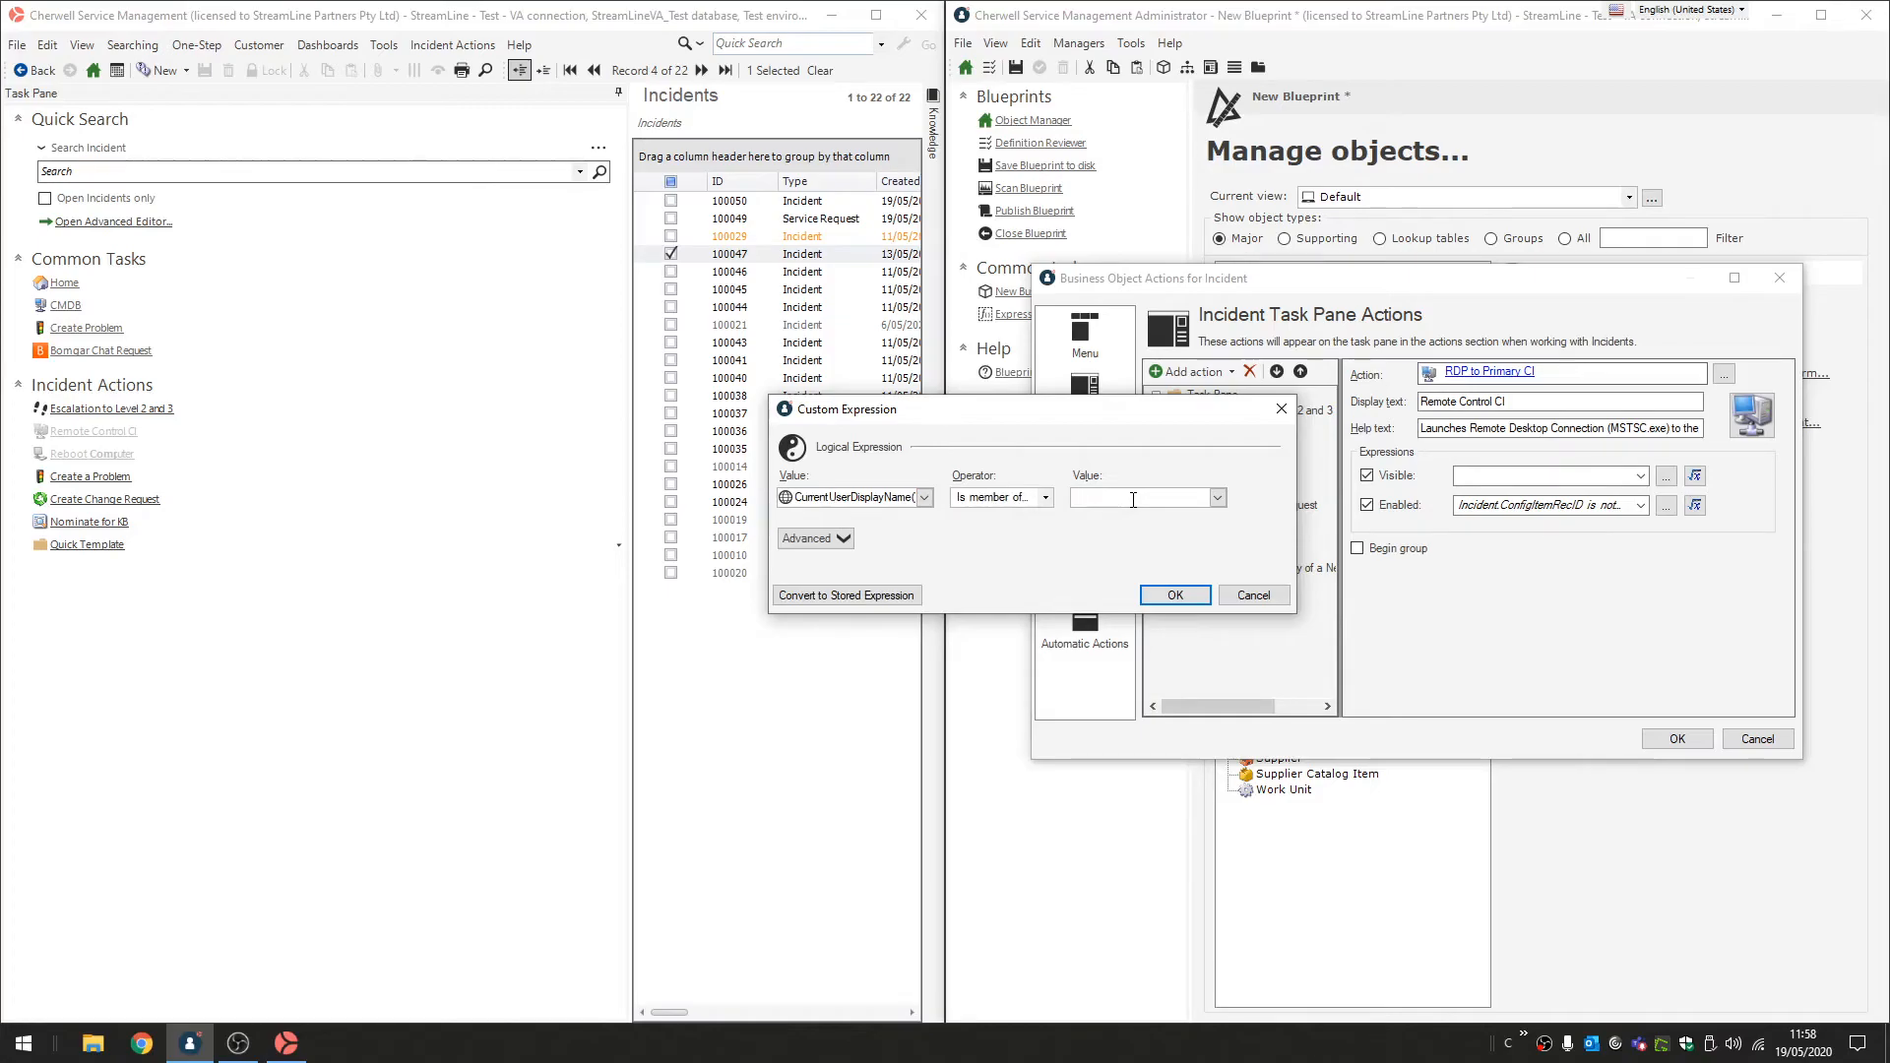
text(IT Service Desk Manager)
click(1175, 595)
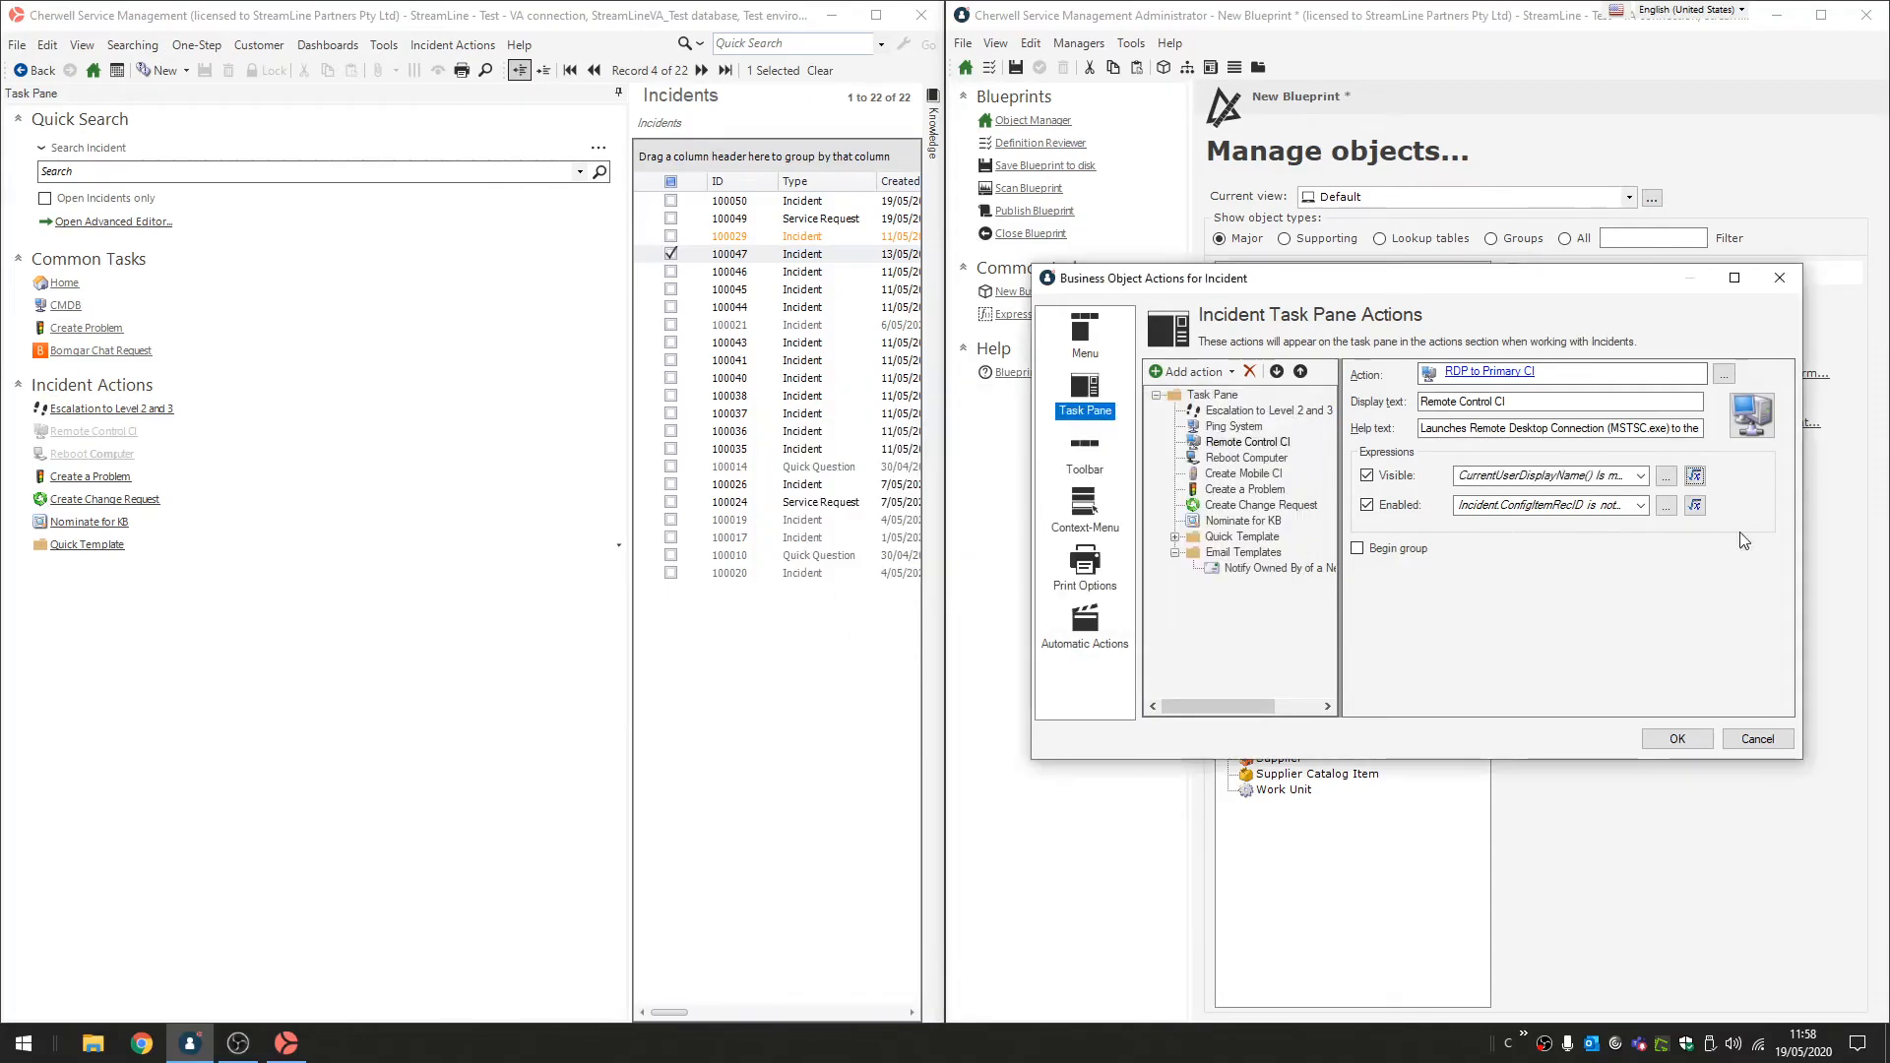
Review the value, operator and team in the Remote Control CI action's Visible expression, and leave the Incident actions without saving.
click(1695, 475)
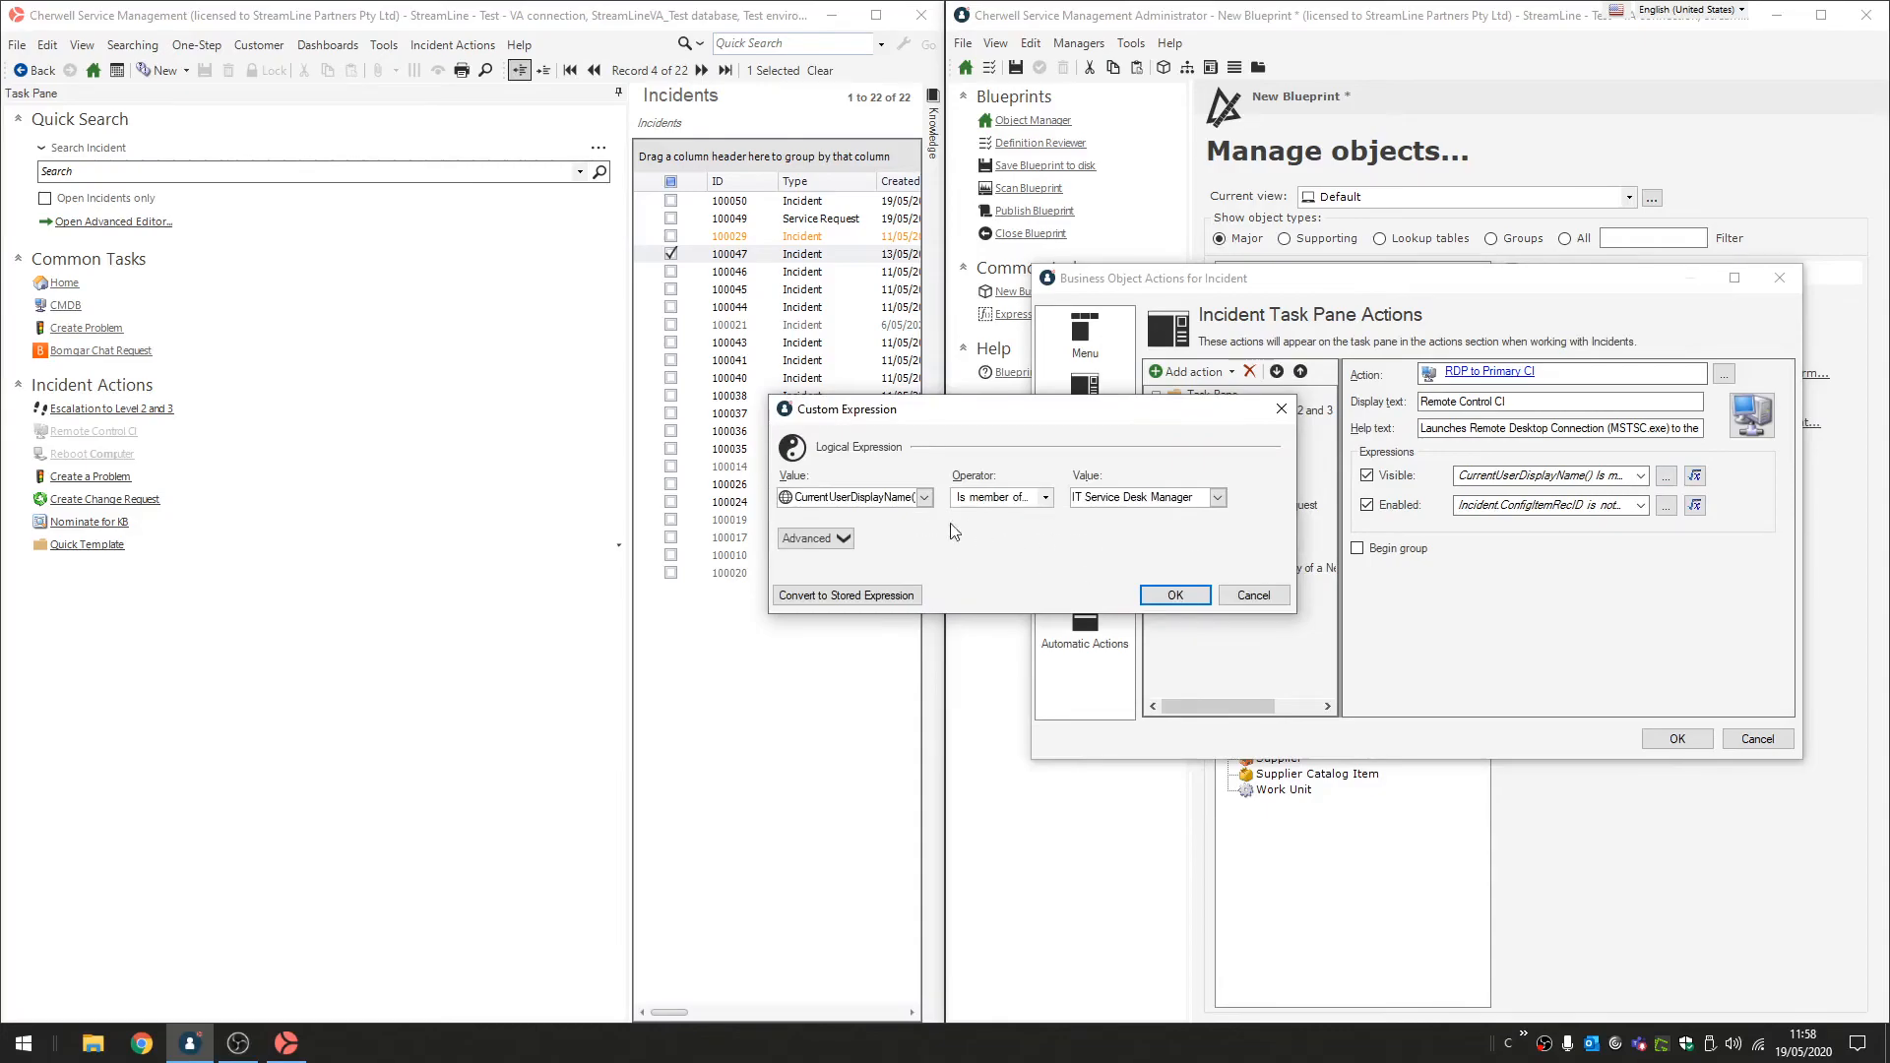
click(924, 497)
scroll(882, 690, down, 10)
scroll(883, 717, down, 10)
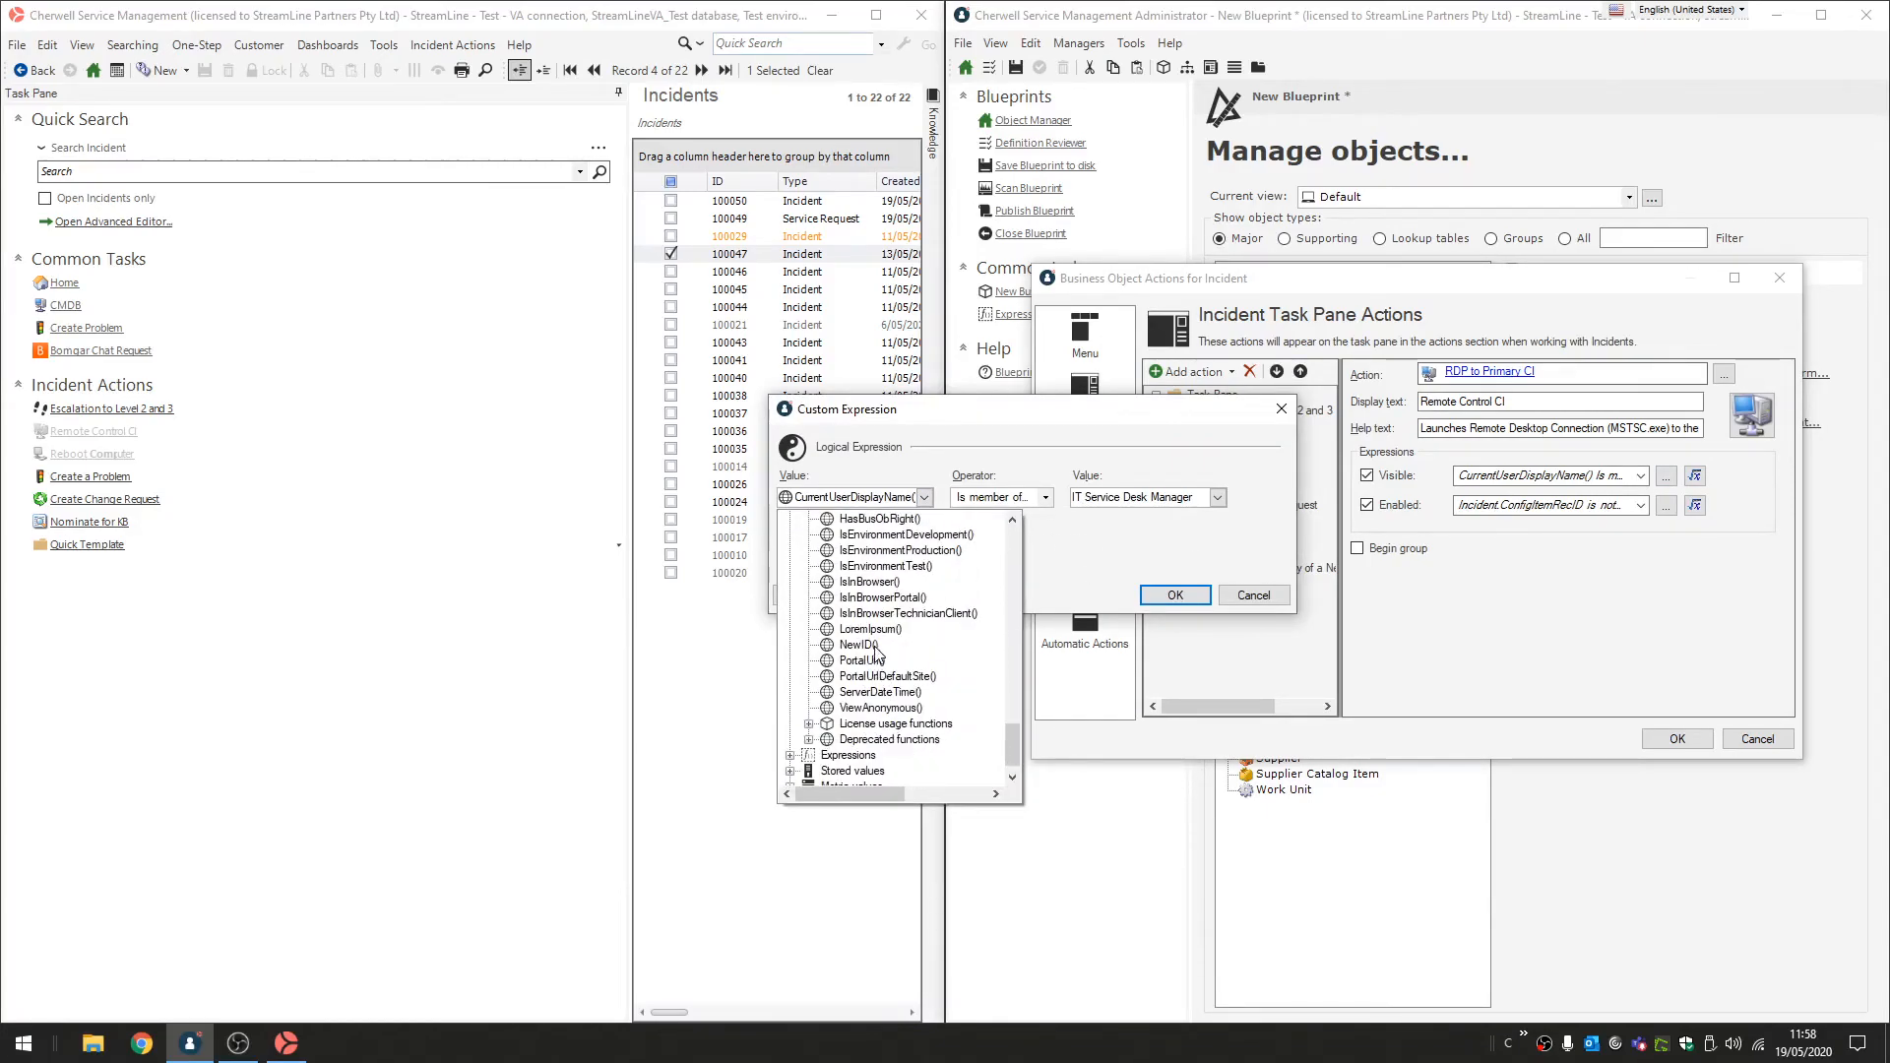
click(1105, 502)
double_click(1073, 501)
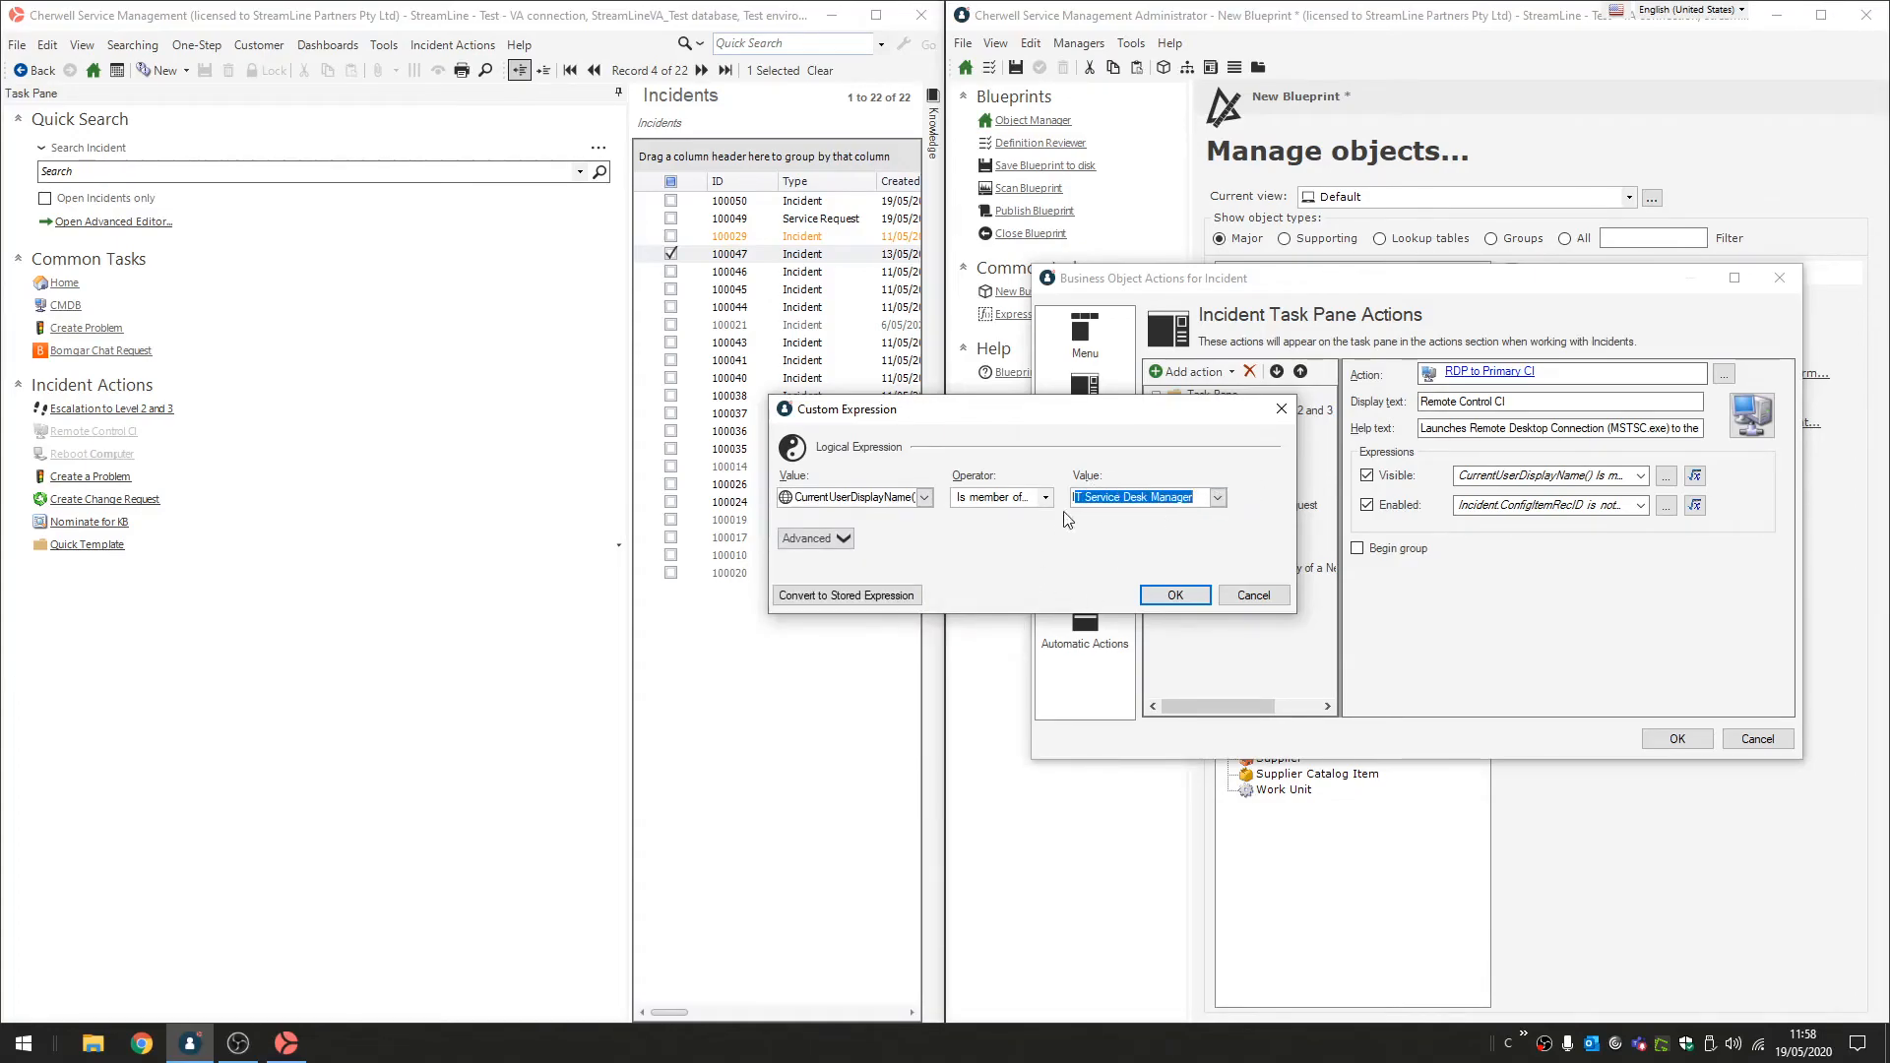
click(1262, 594)
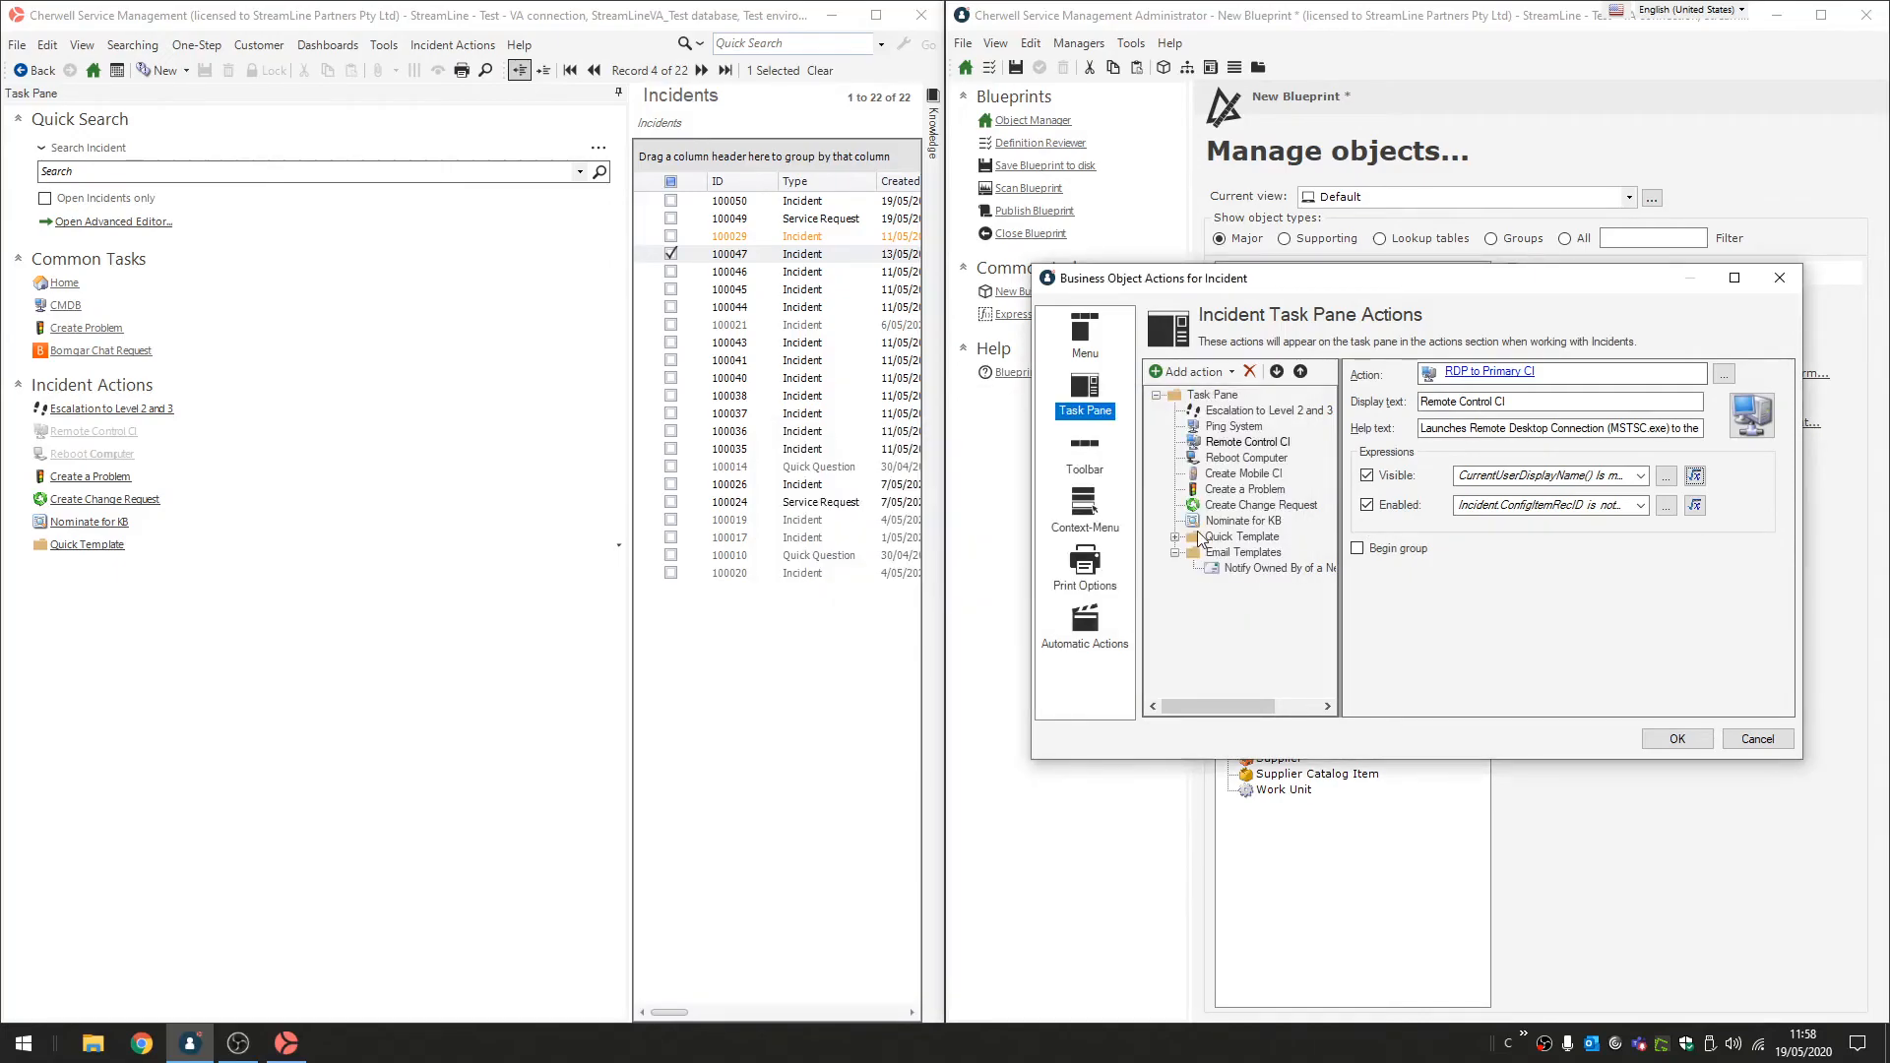
click(1744, 746)
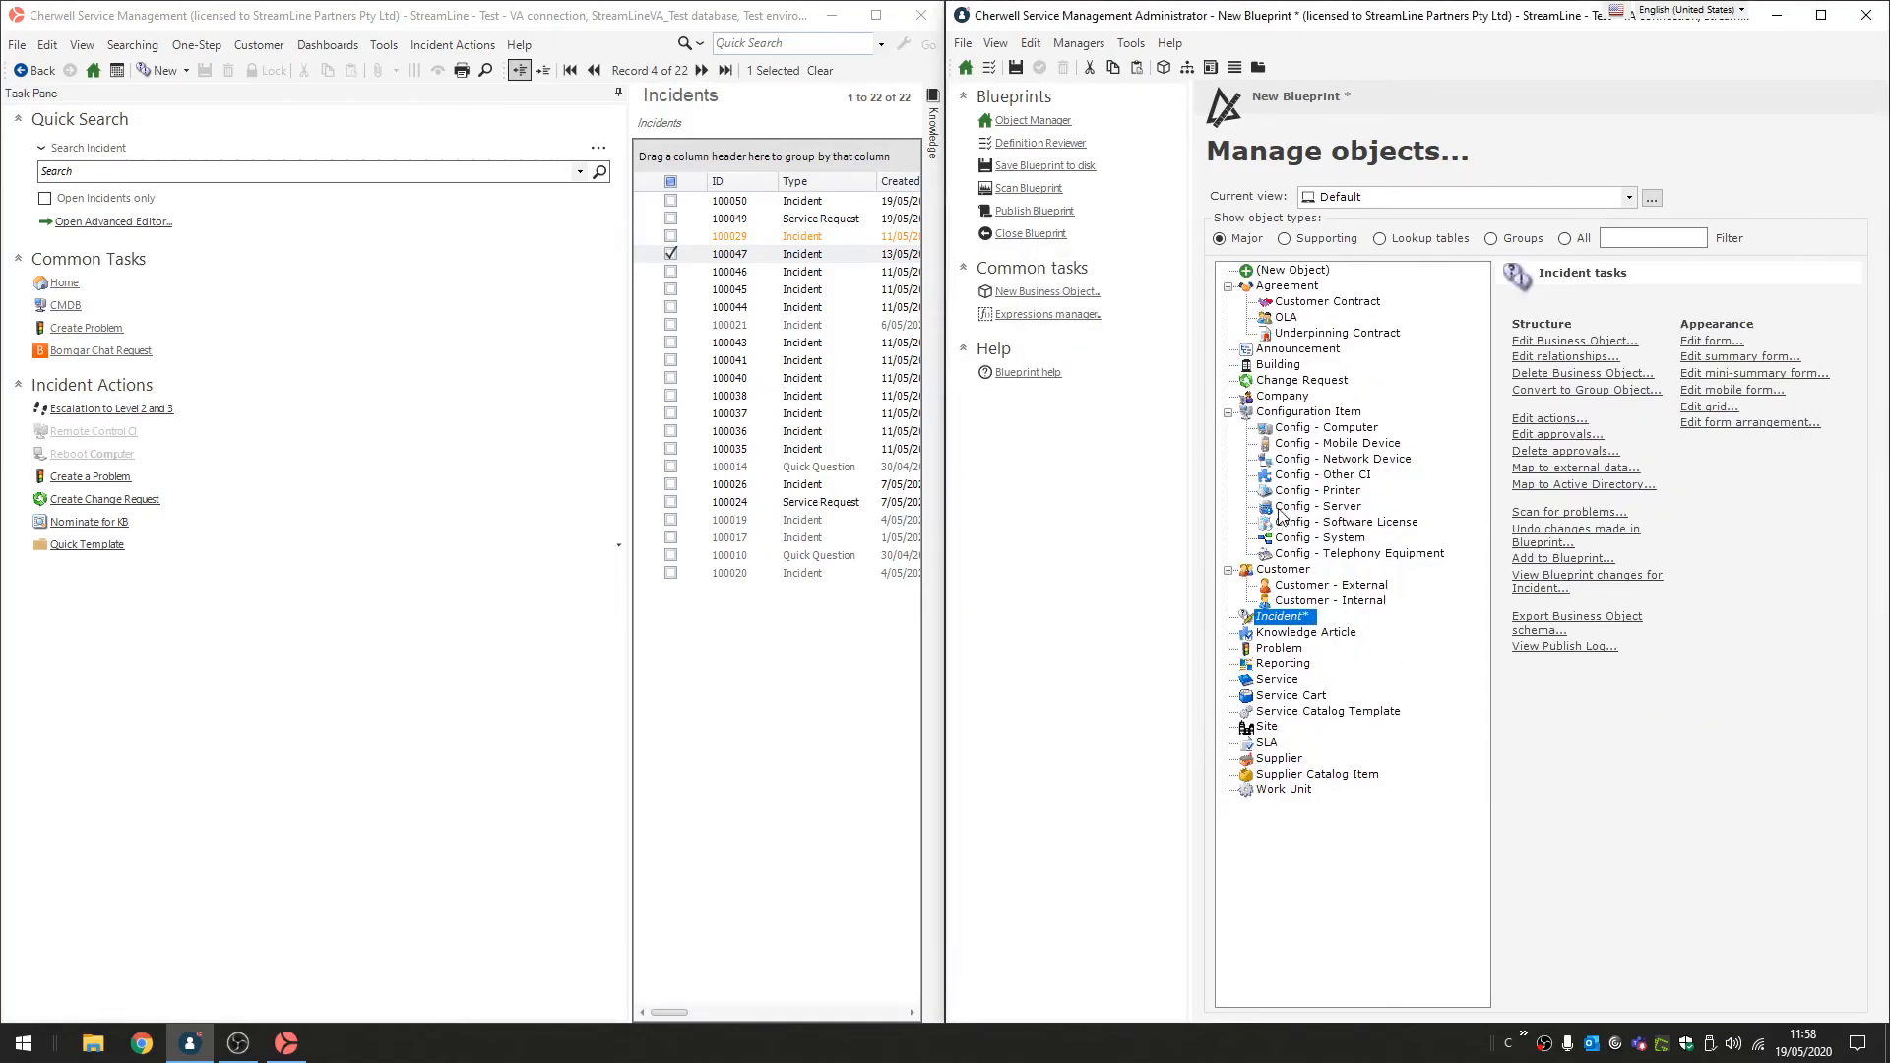
Add a folder named Email Templates to the Company object's task pane actions.
click(1277, 403)
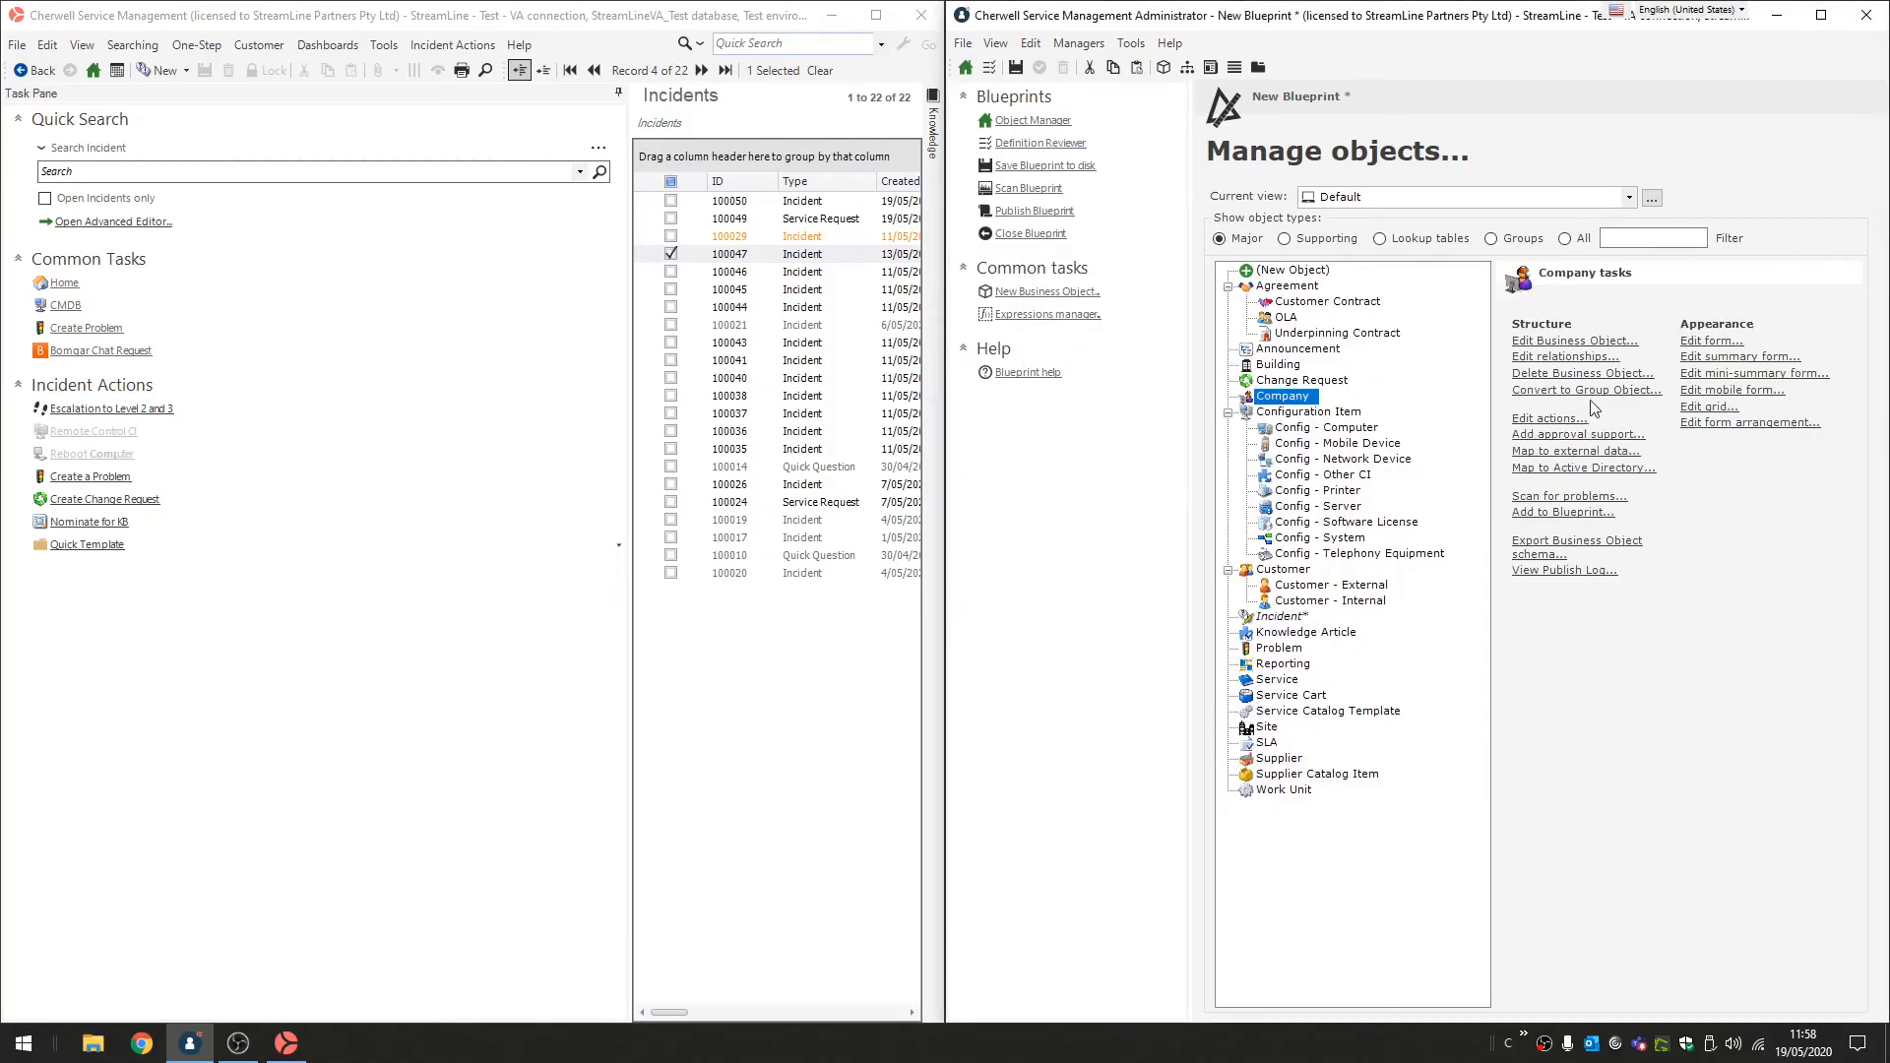
click(1575, 420)
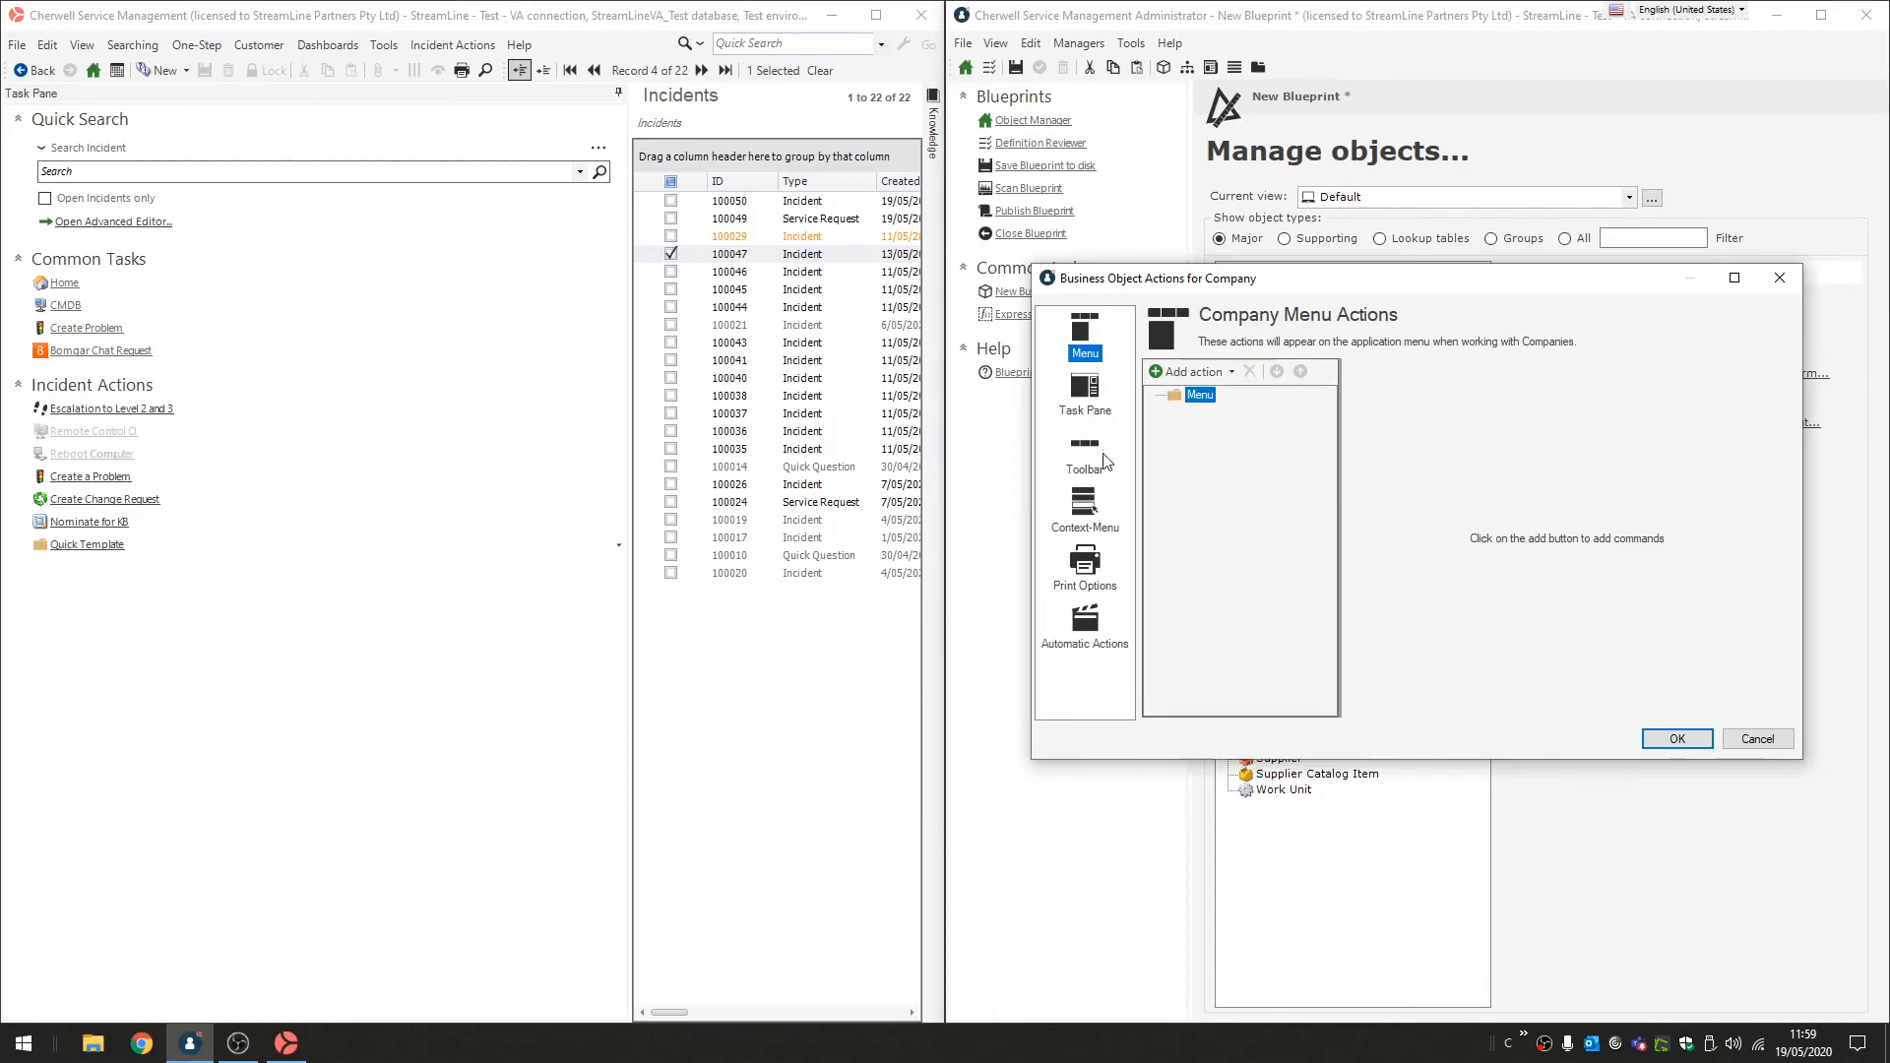
click(1109, 419)
click(1233, 372)
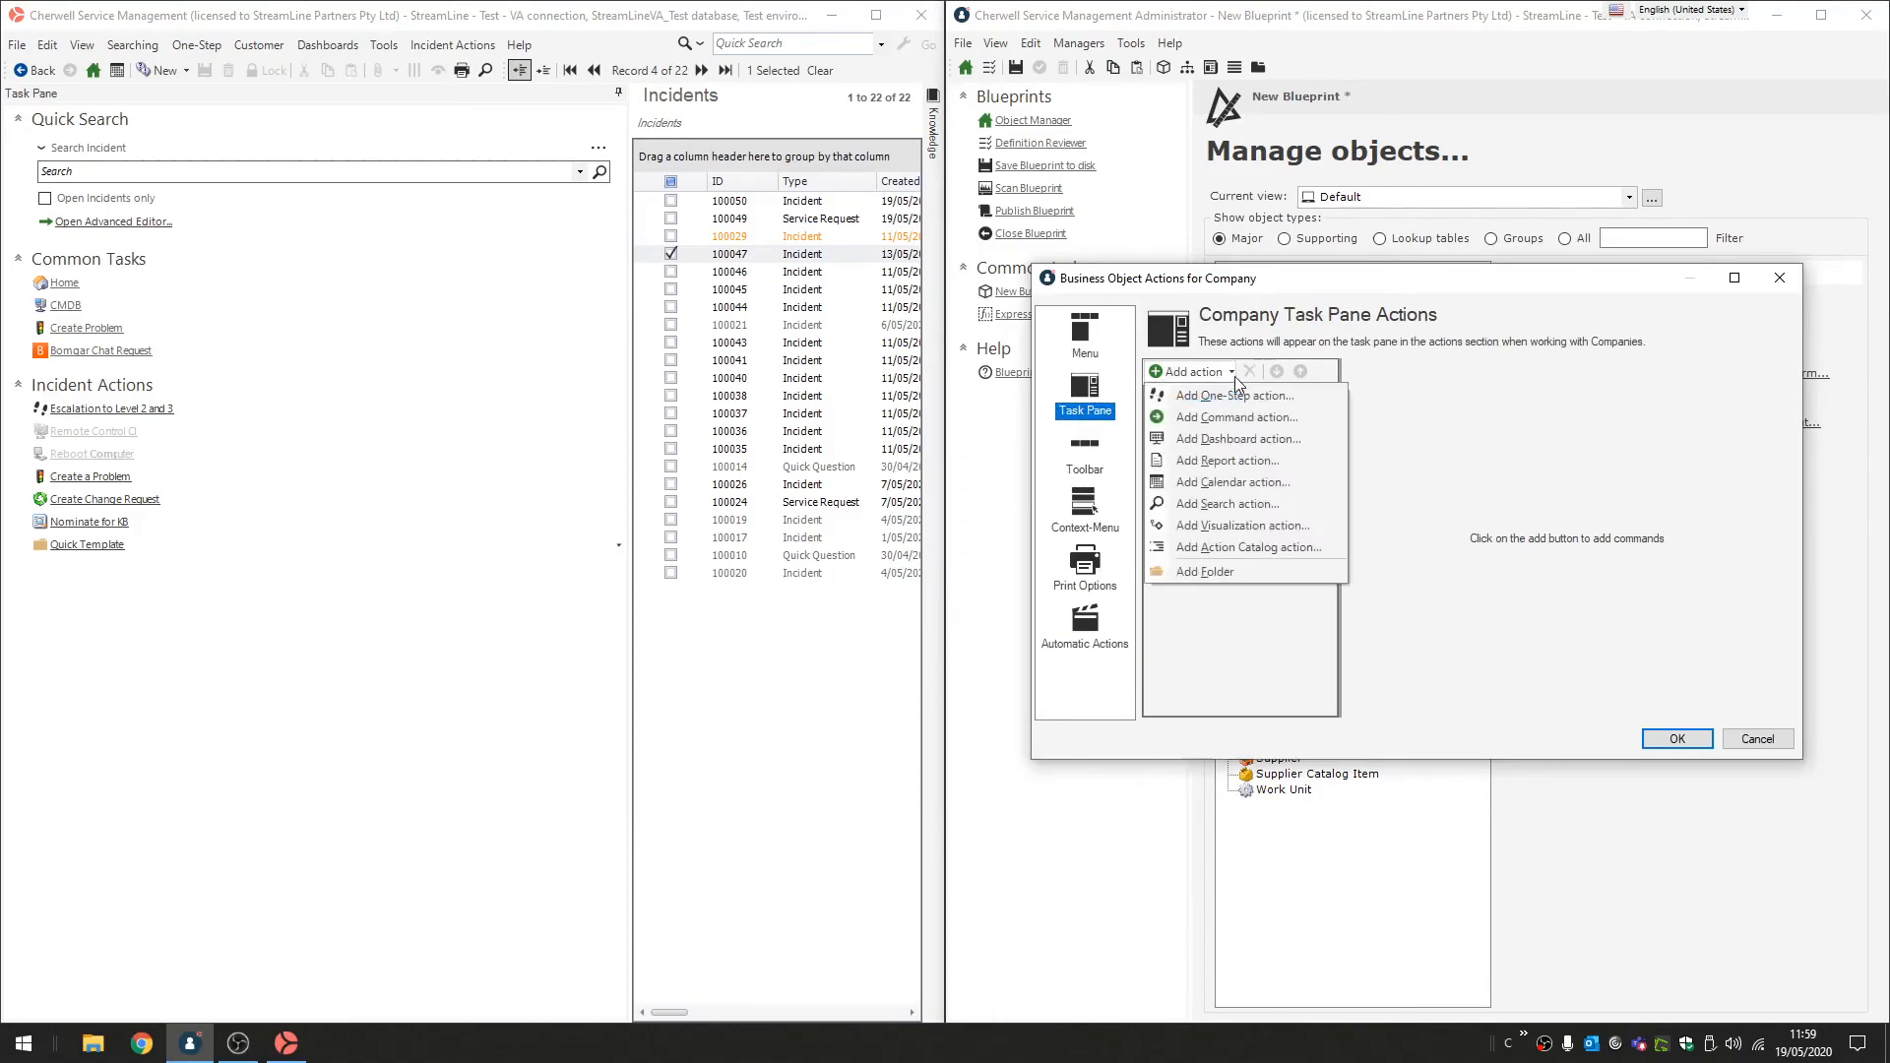
click(1261, 572)
text(Email Templates)
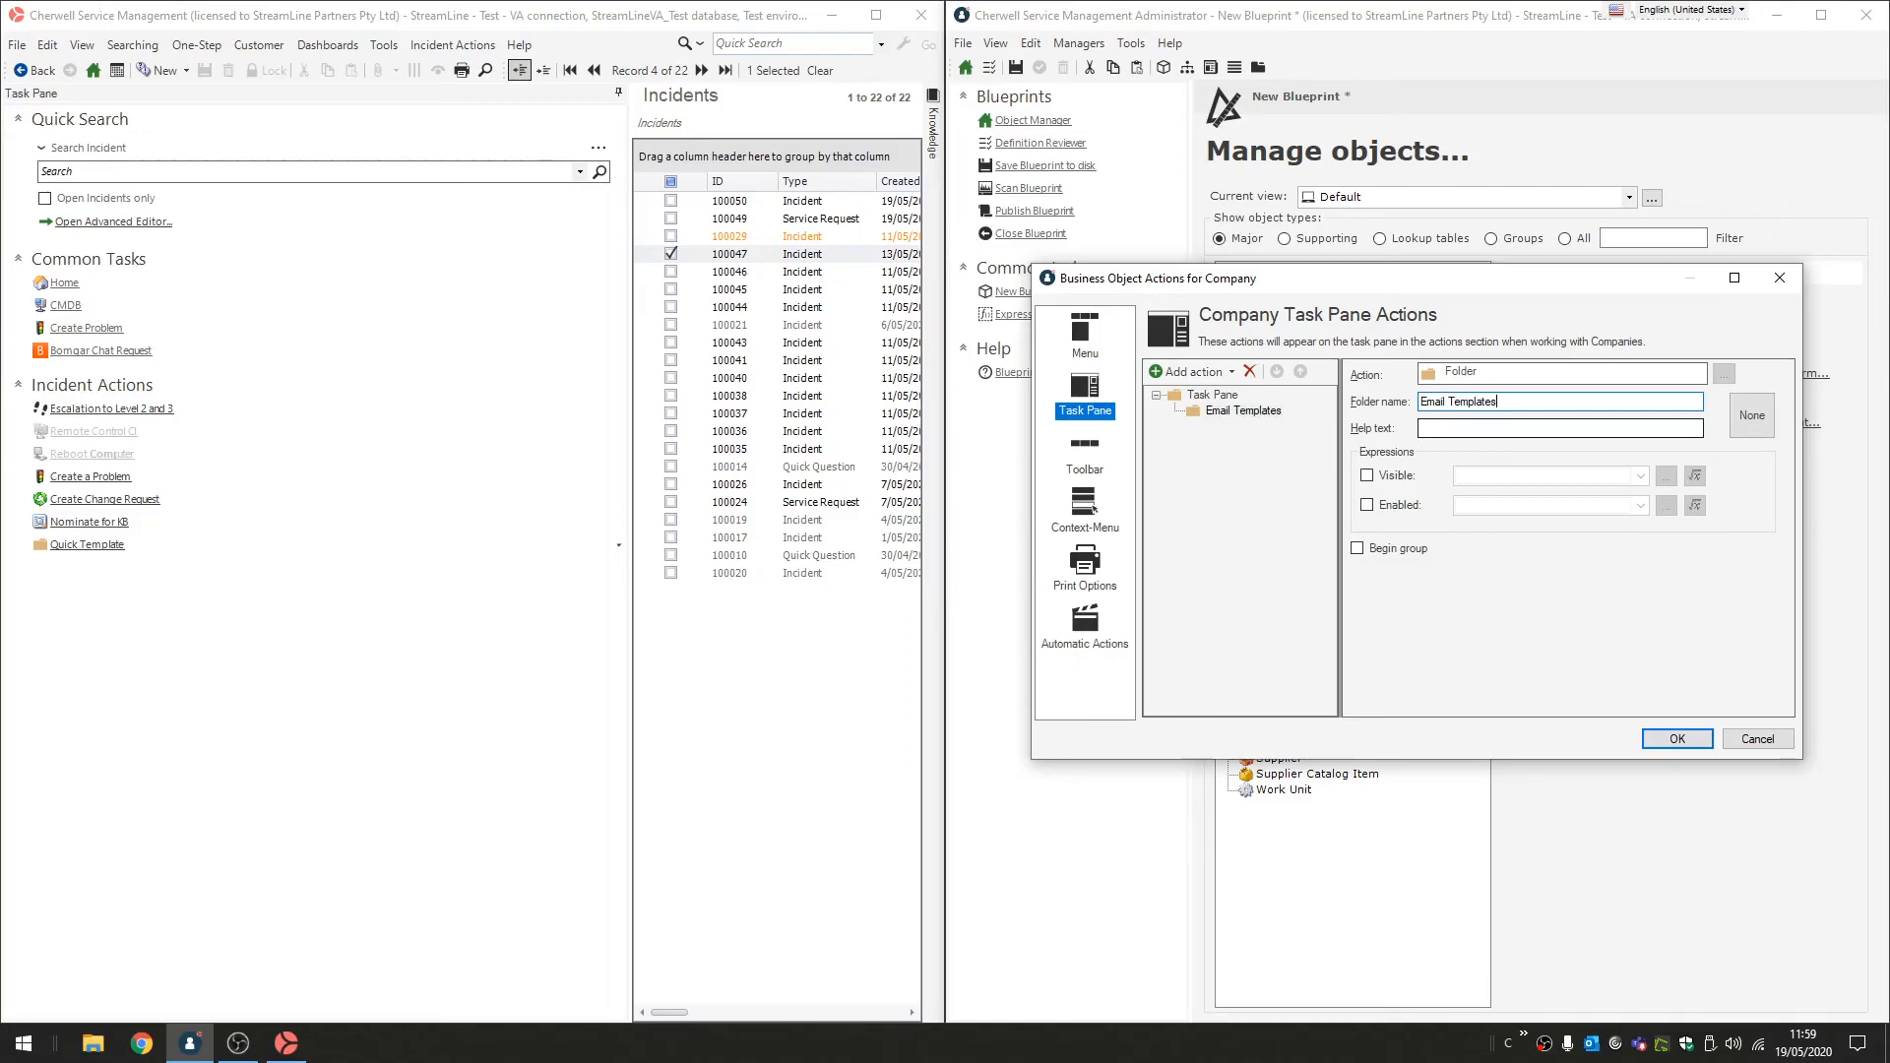
Add the global One-Step action Create New Contact to the Company's Email Templates folder.
click(1231, 372)
click(1236, 394)
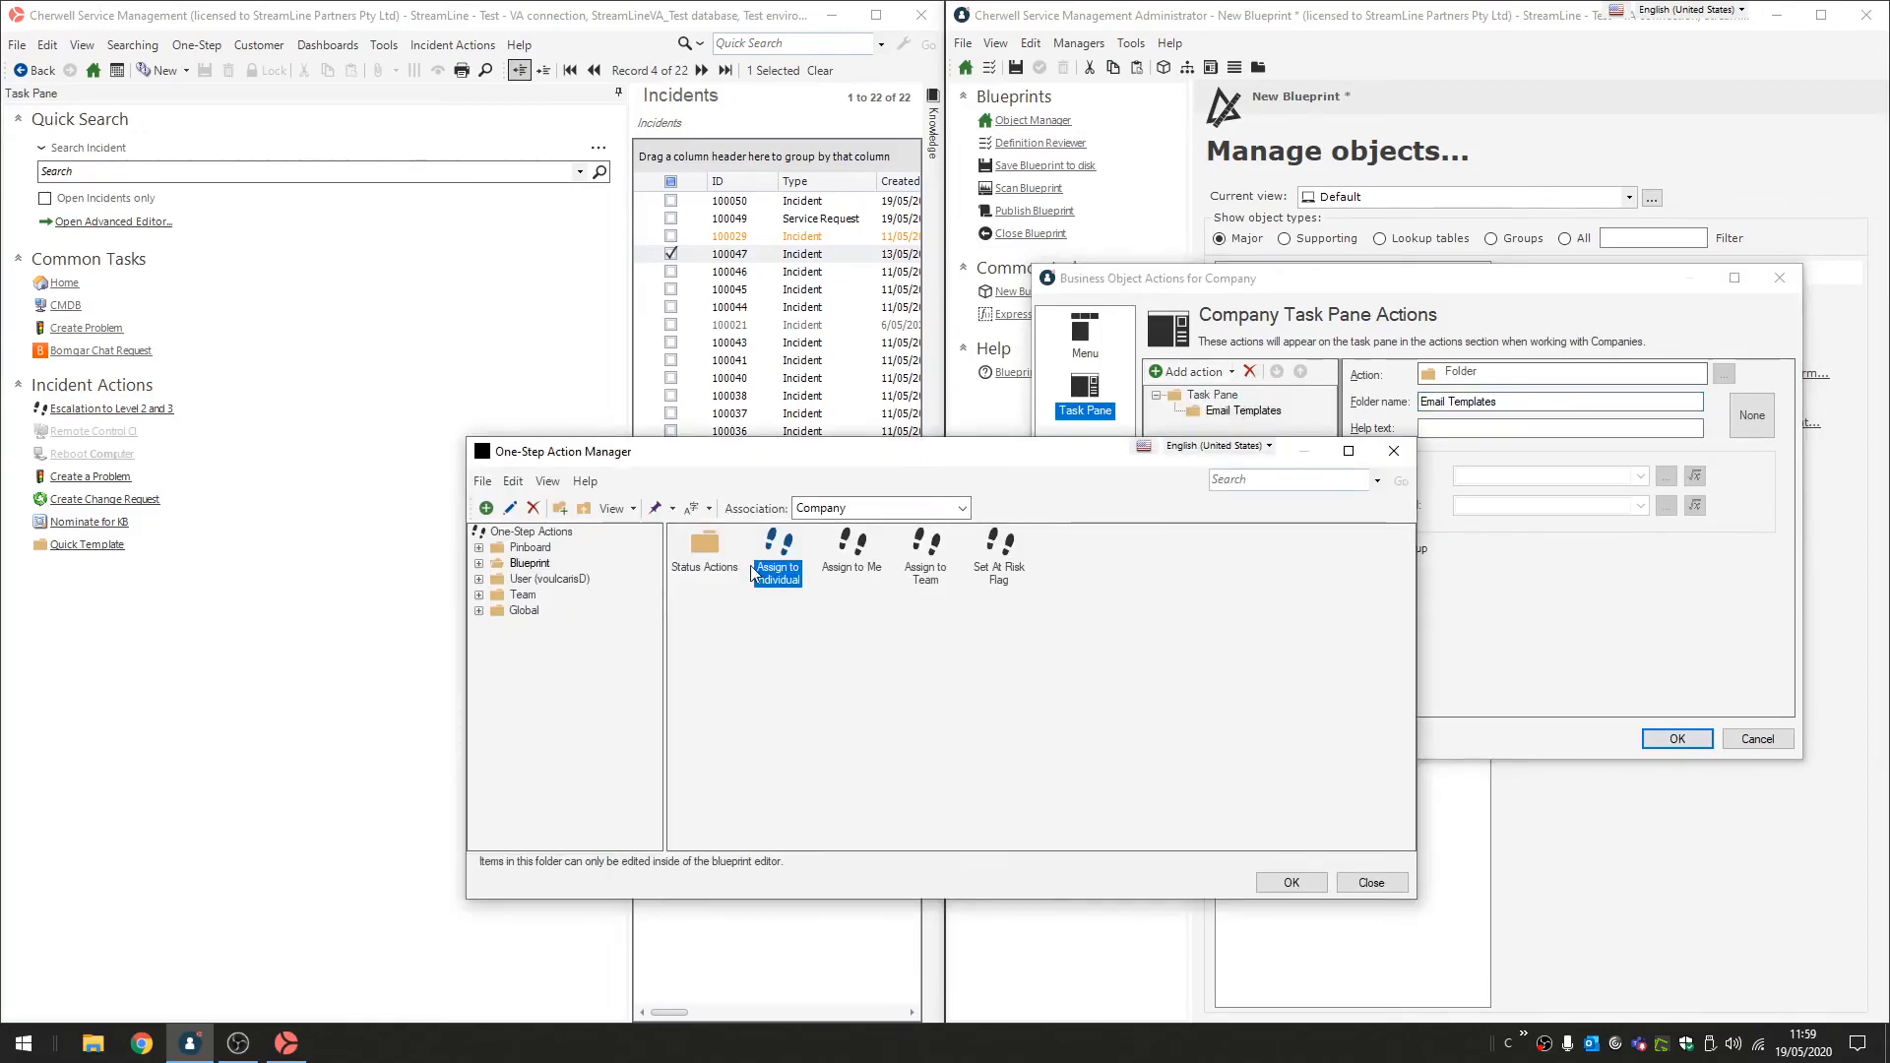
click(536, 569)
double_click(705, 549)
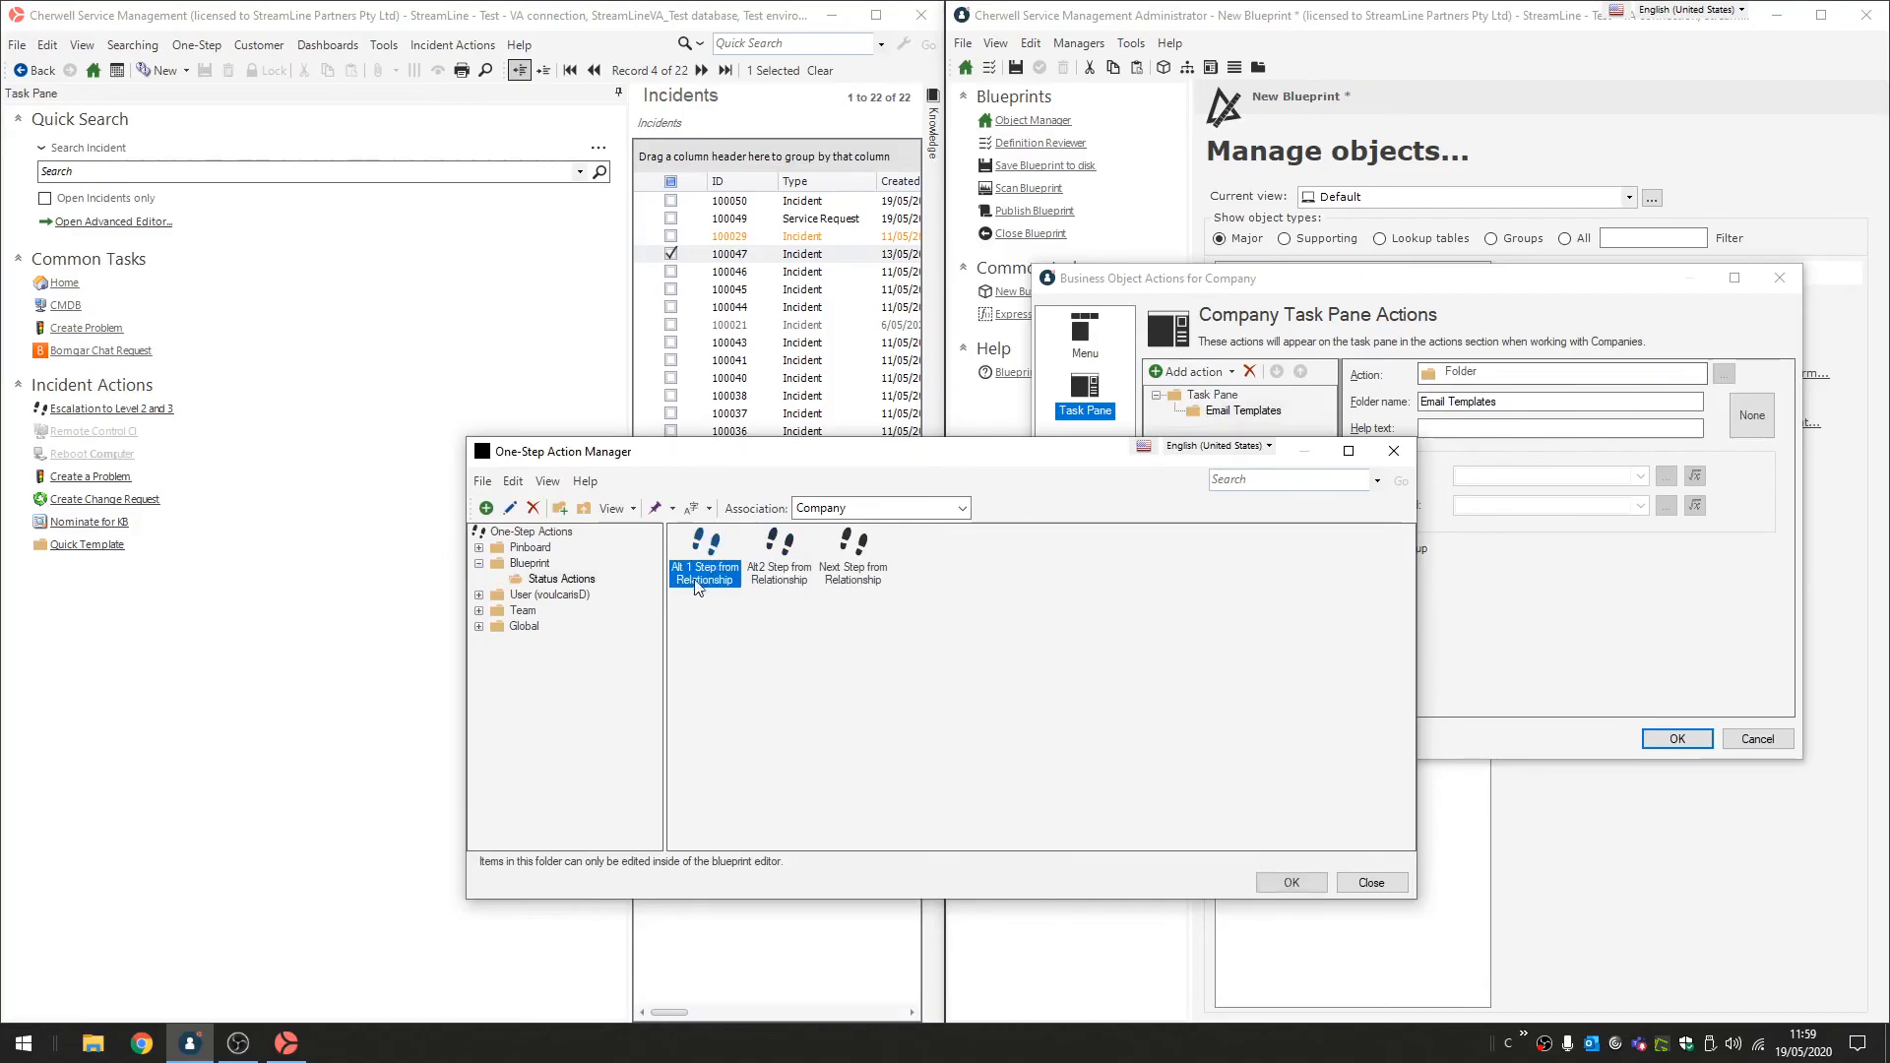
click(511, 630)
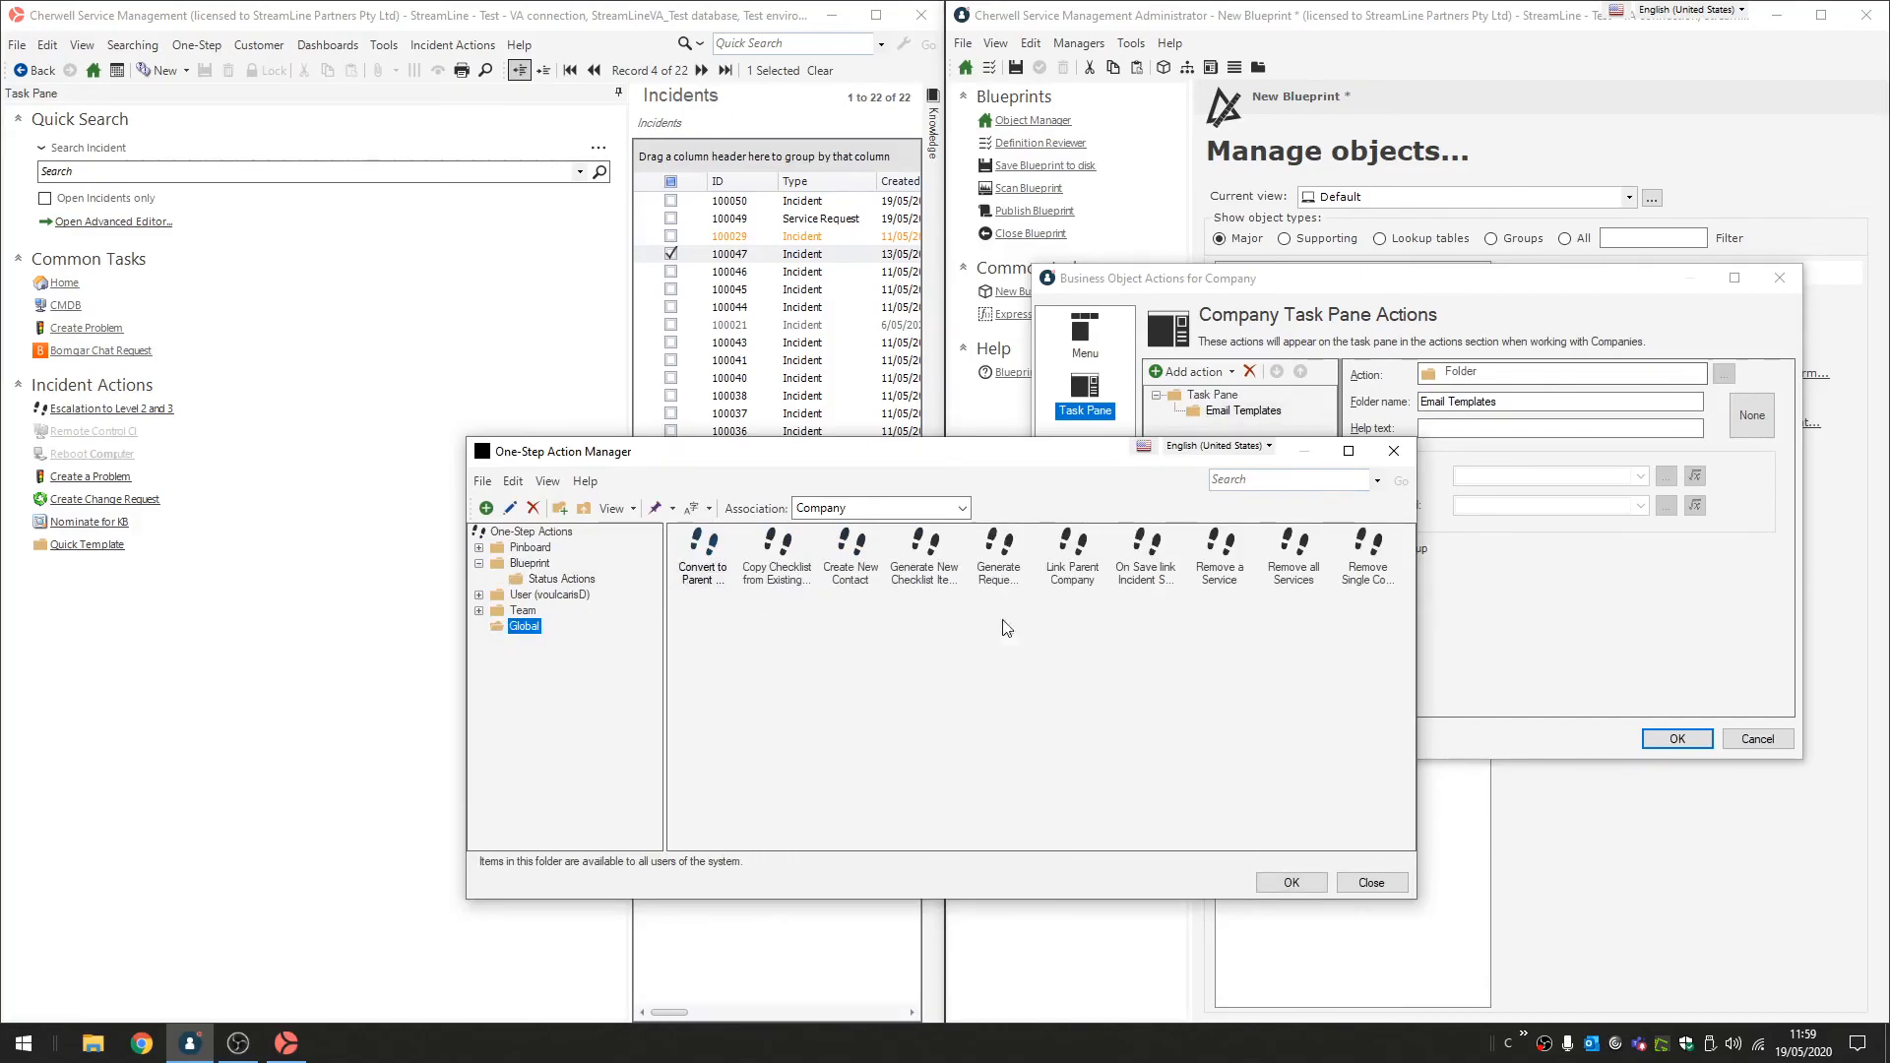
double_click(851, 553)
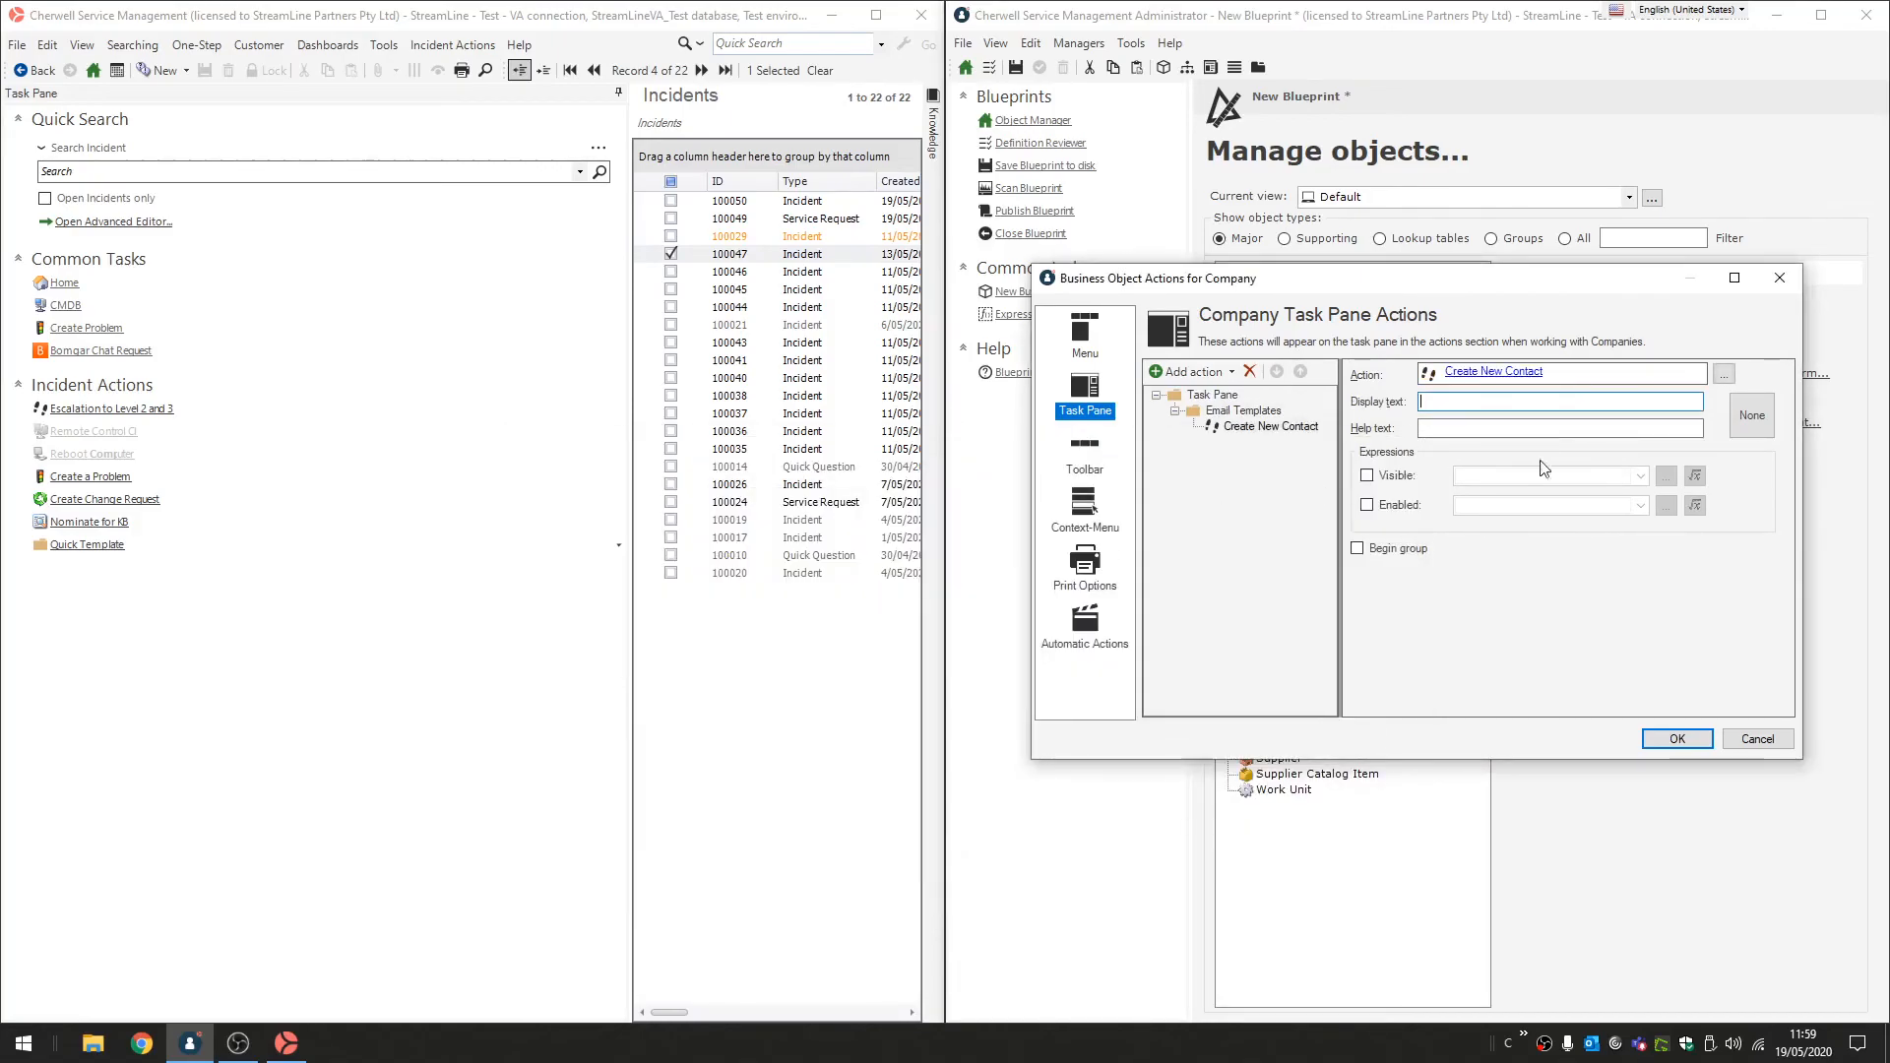
Set the new action's display text to "Email off to my Supervisor" and close the Company actions.
click(1283, 429)
click(1563, 407)
text(Em)
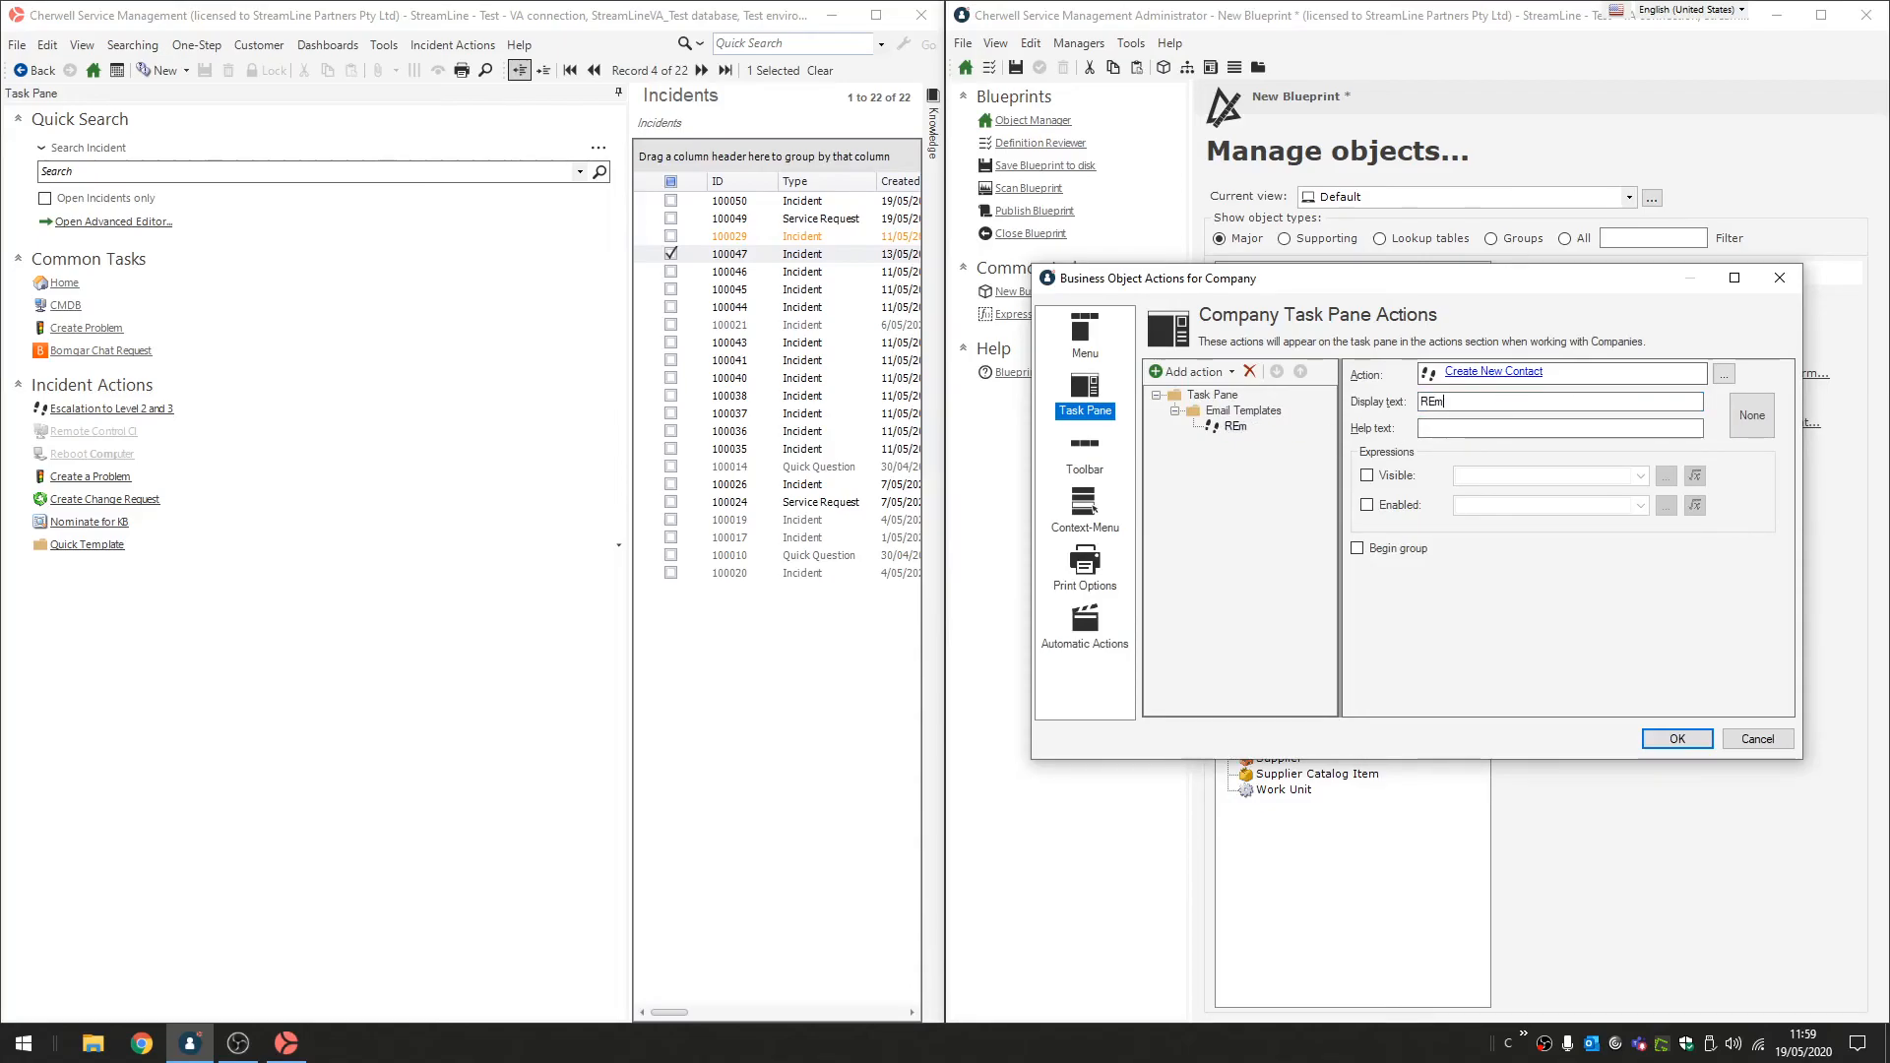
text(ail off to)
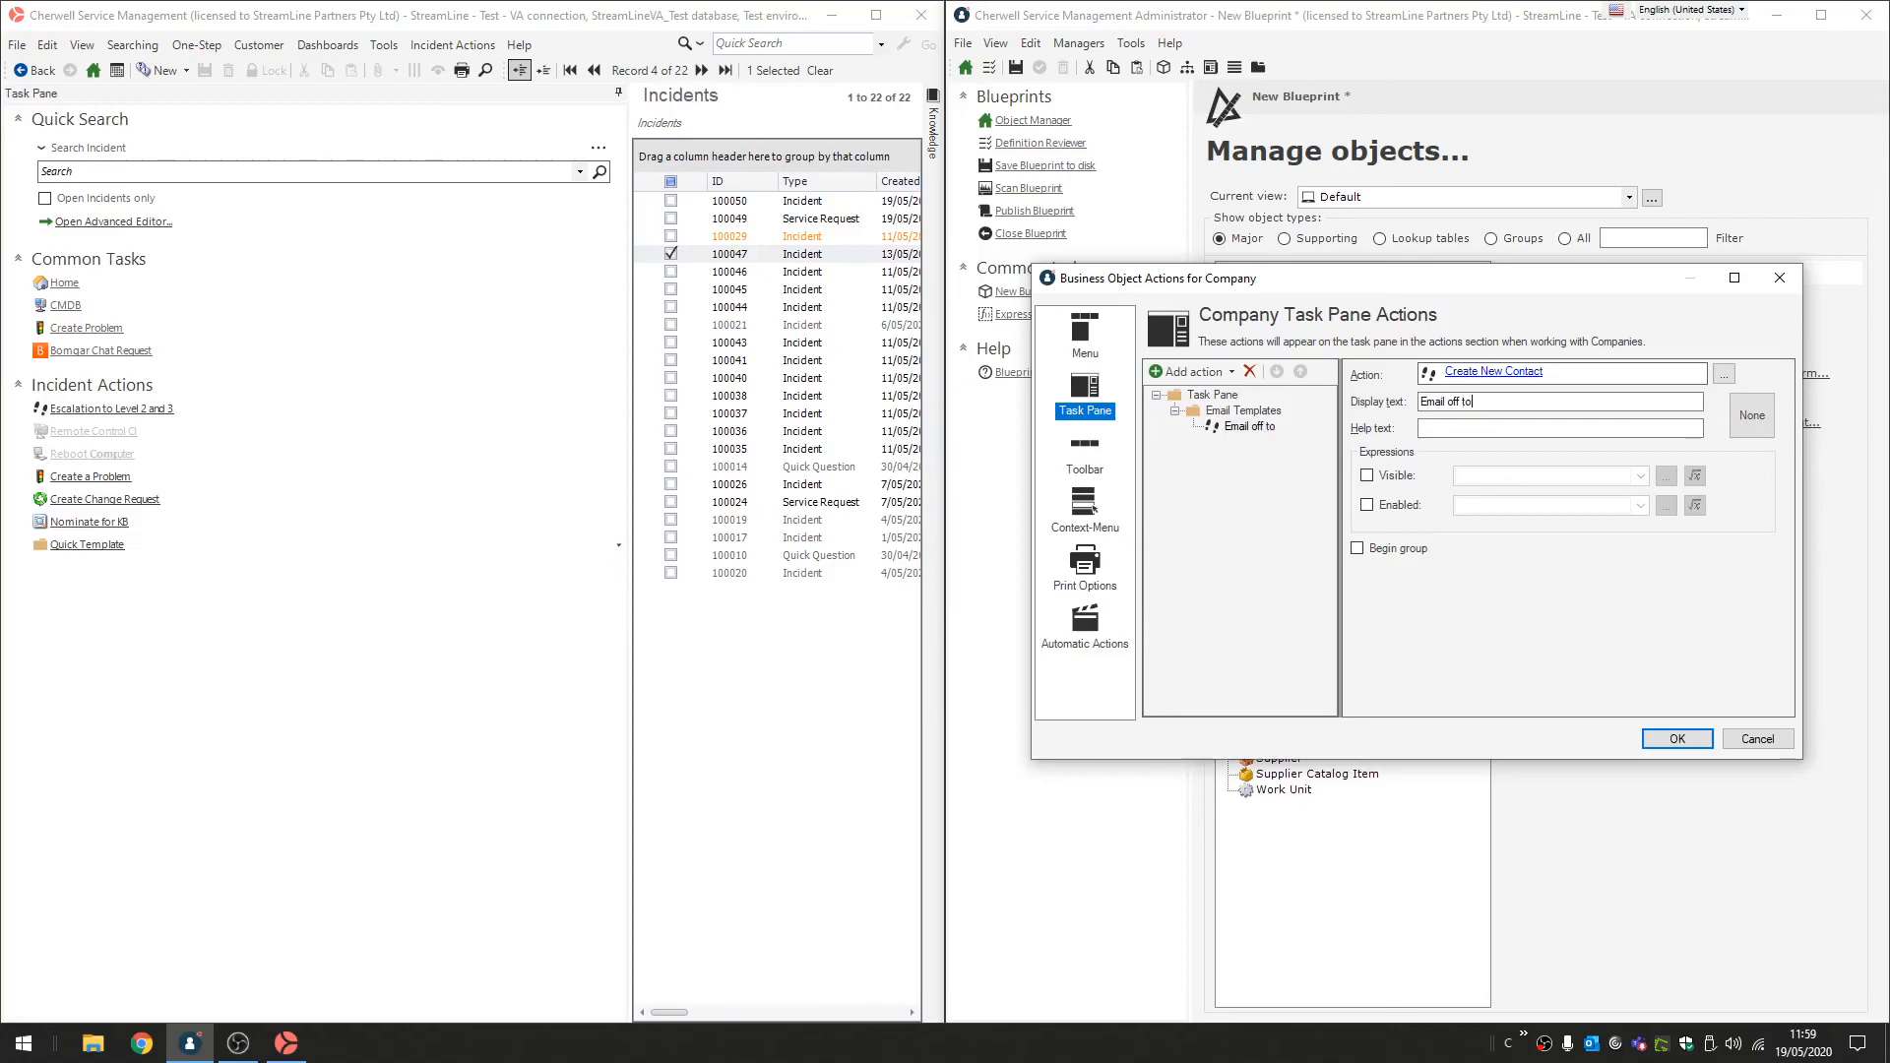
text( my Supervisor)
click(1678, 739)
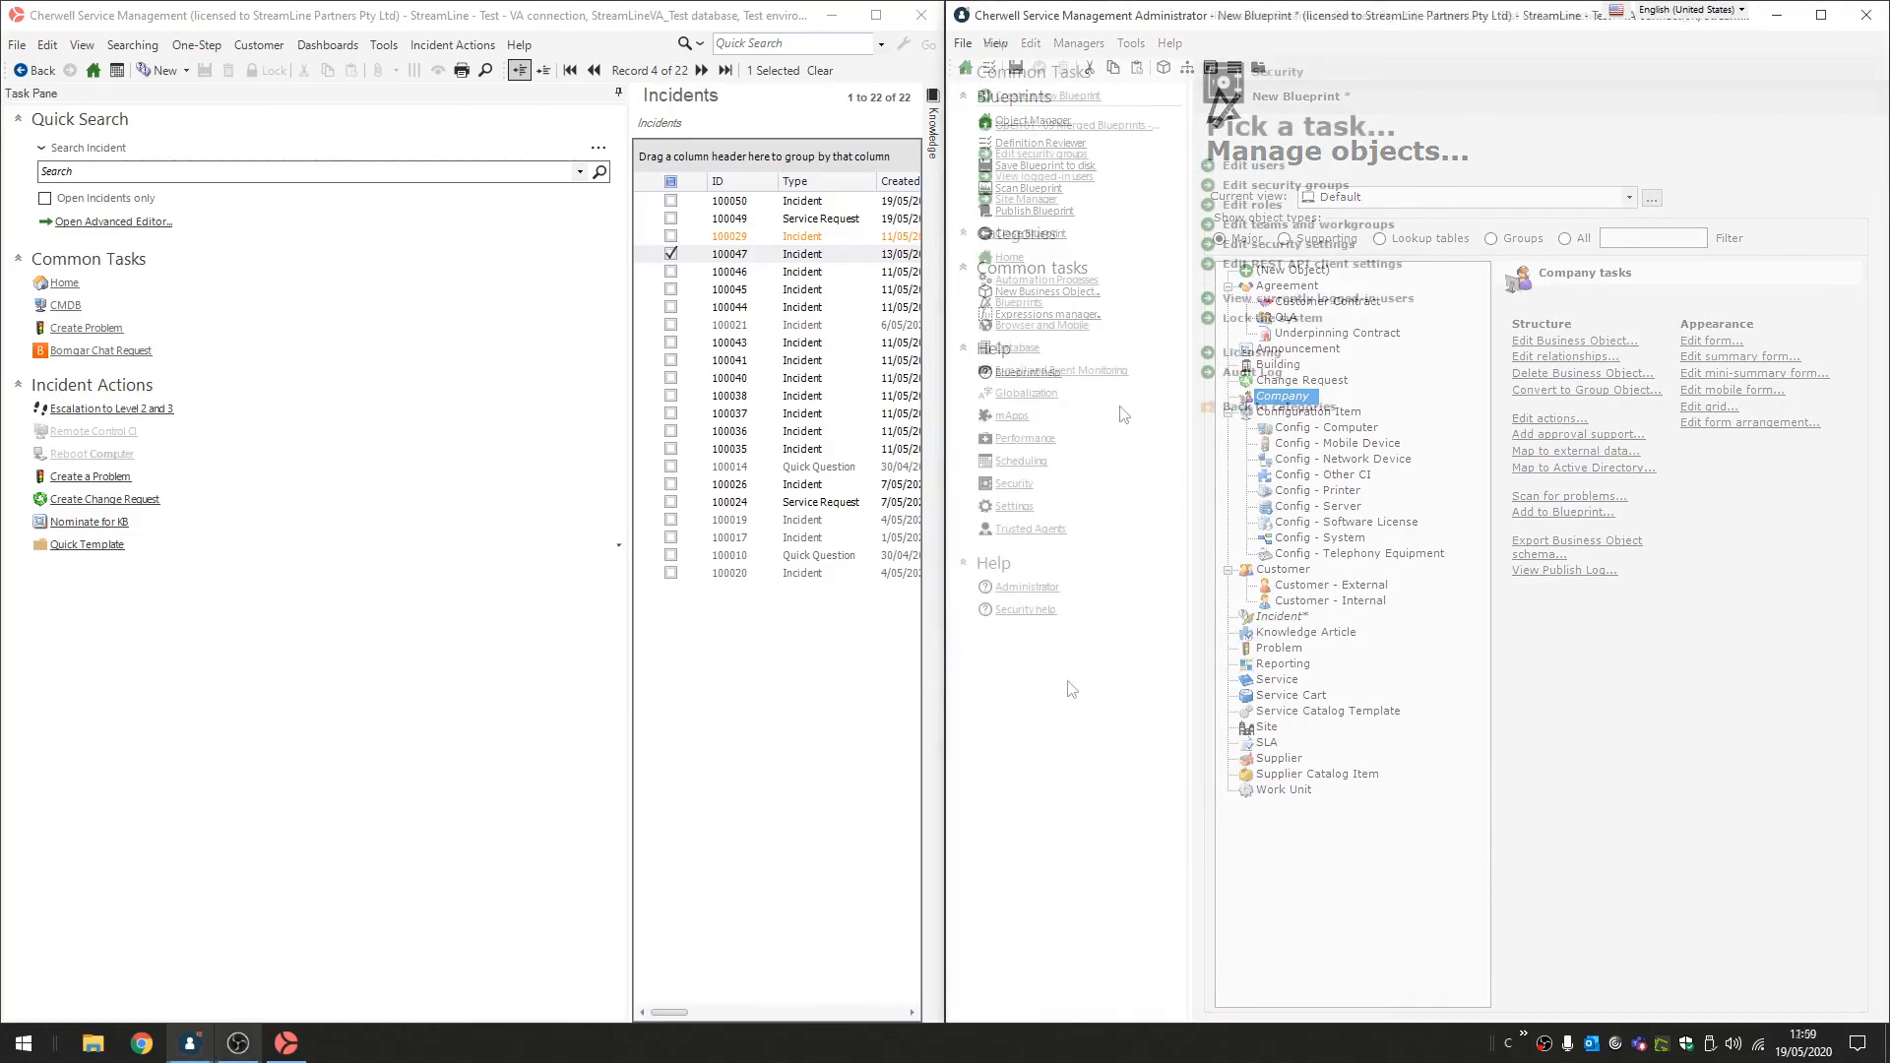